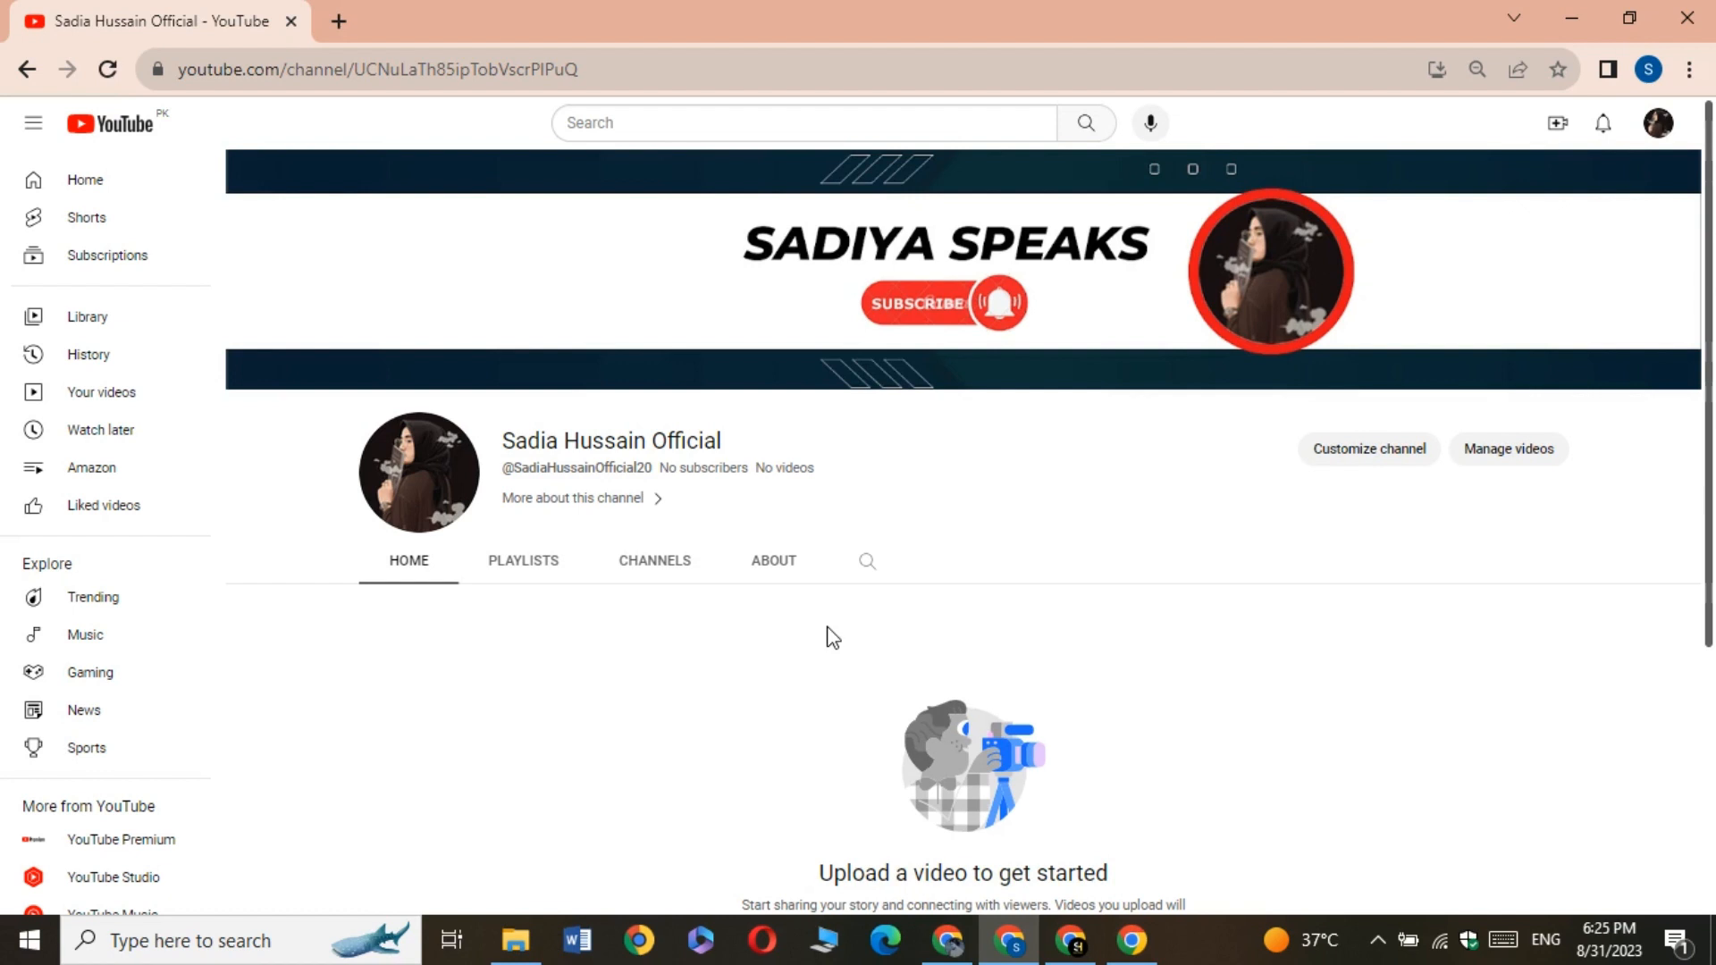
Open YouTube Studio for the signed-in channel
click(1659, 125)
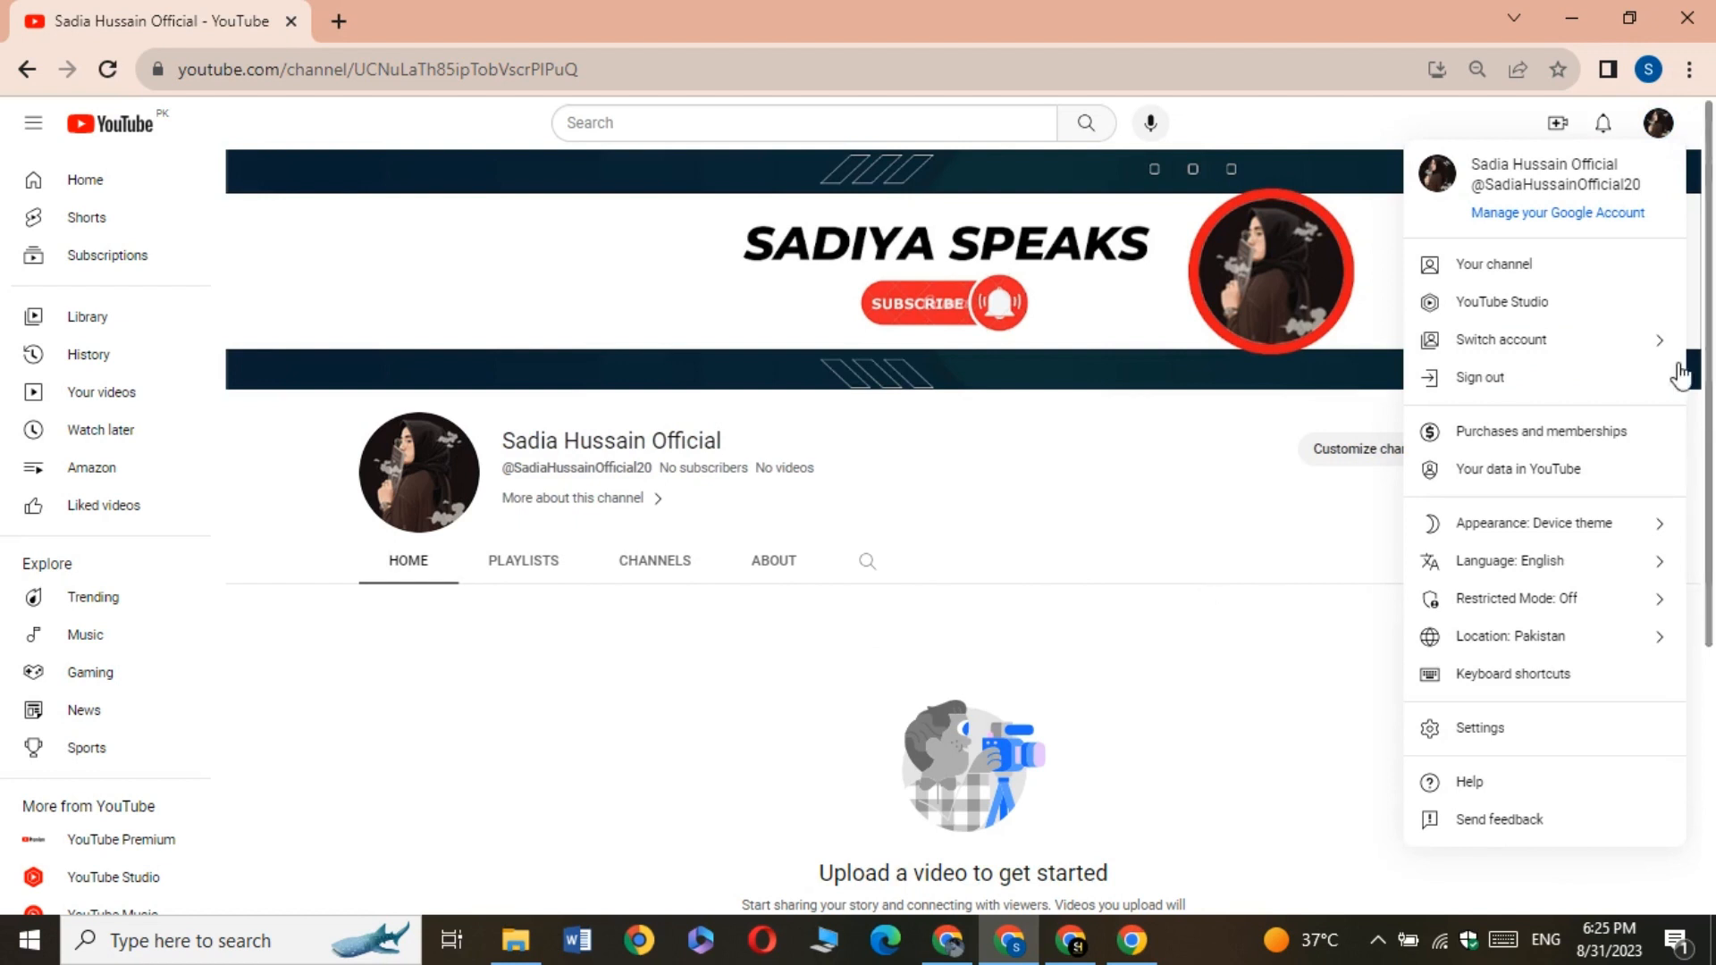
click(1540, 309)
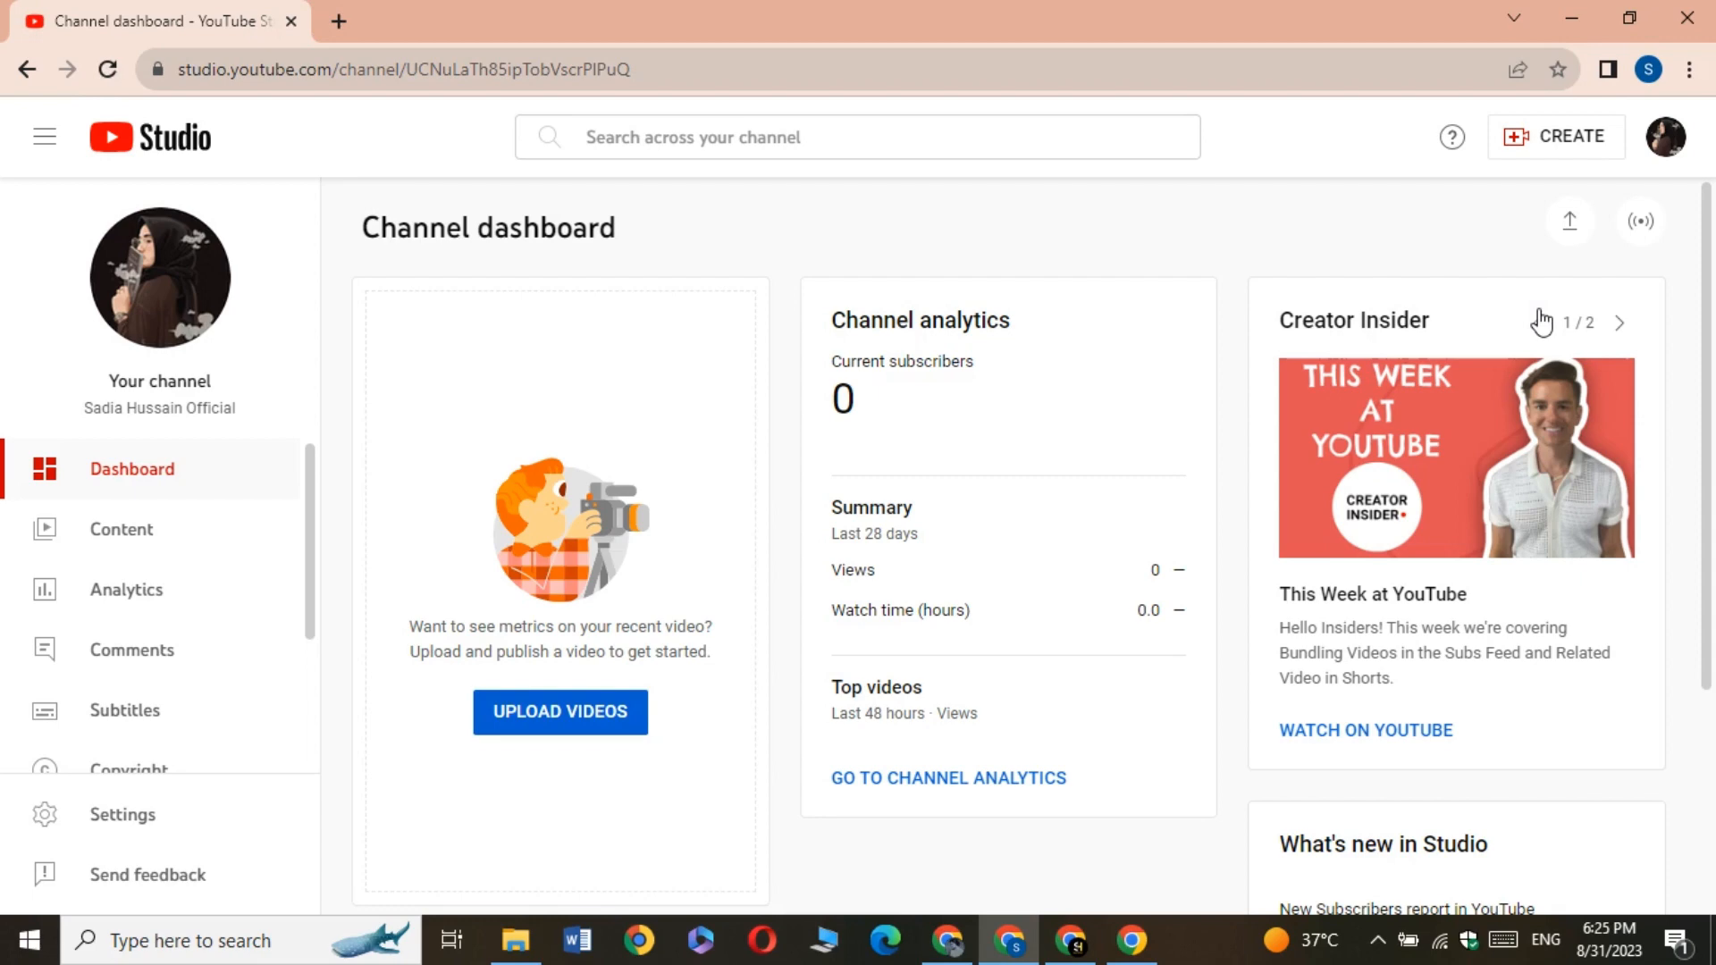
Switch to File Explorer and inspect the full file name of the Amazon Affiliate account video in the WebAssembly folder
click(516, 940)
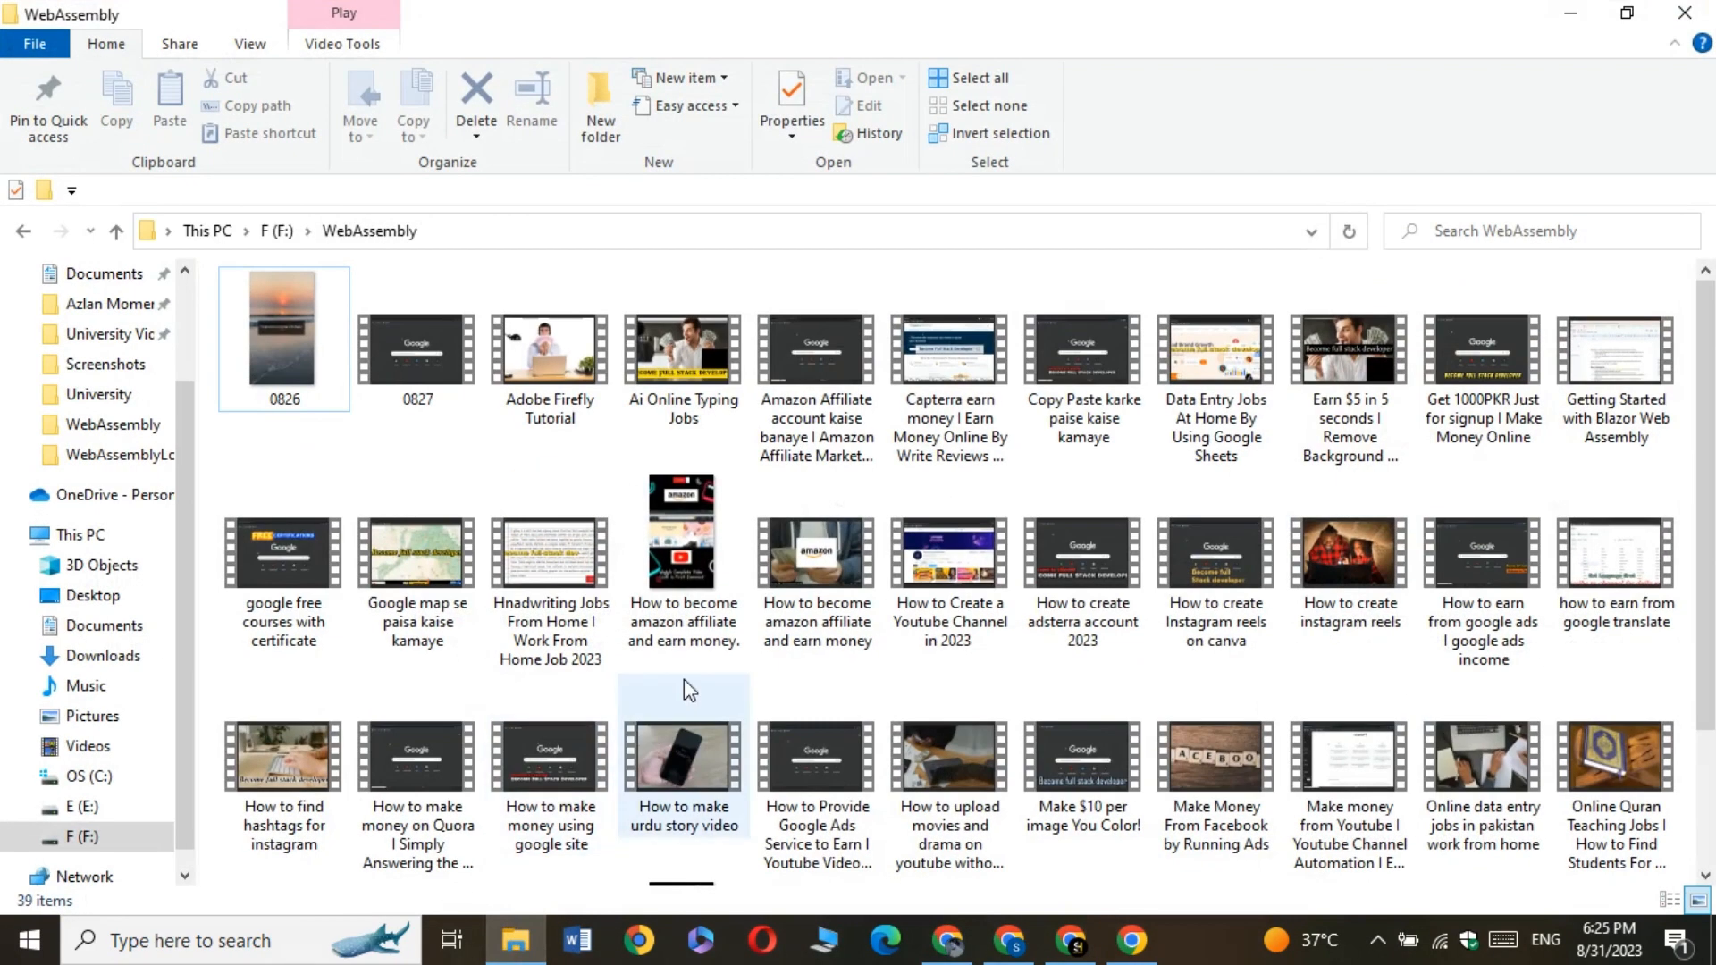
click(827, 429)
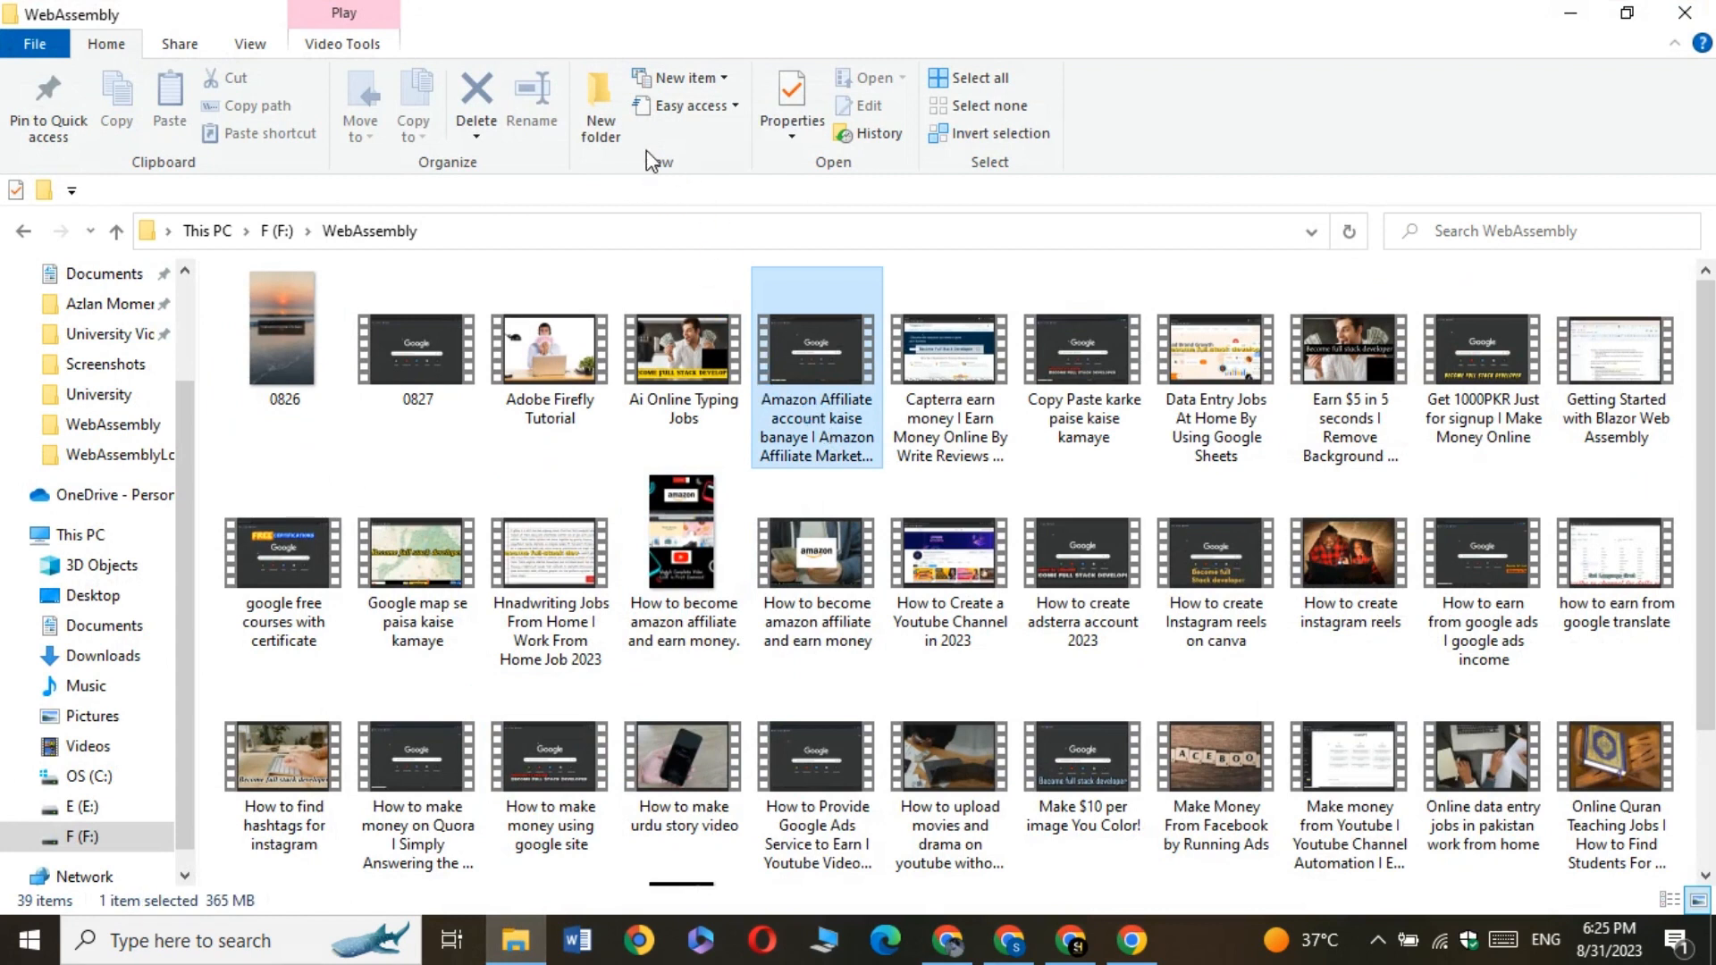
click(527, 100)
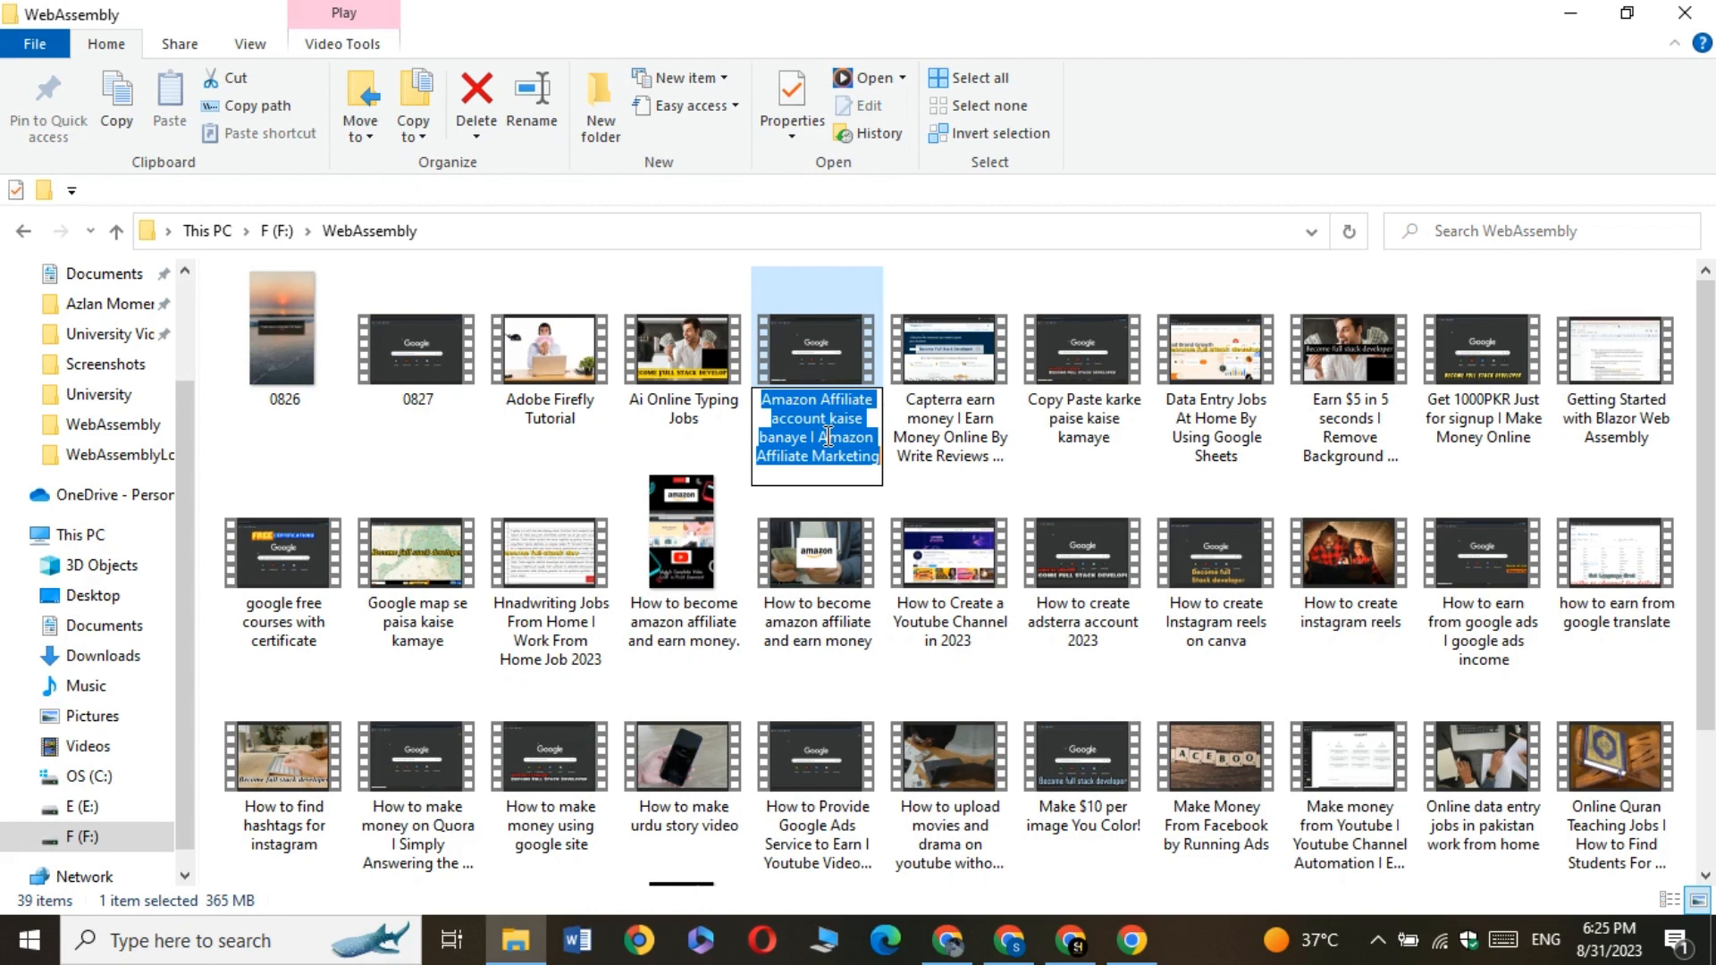
click(915, 242)
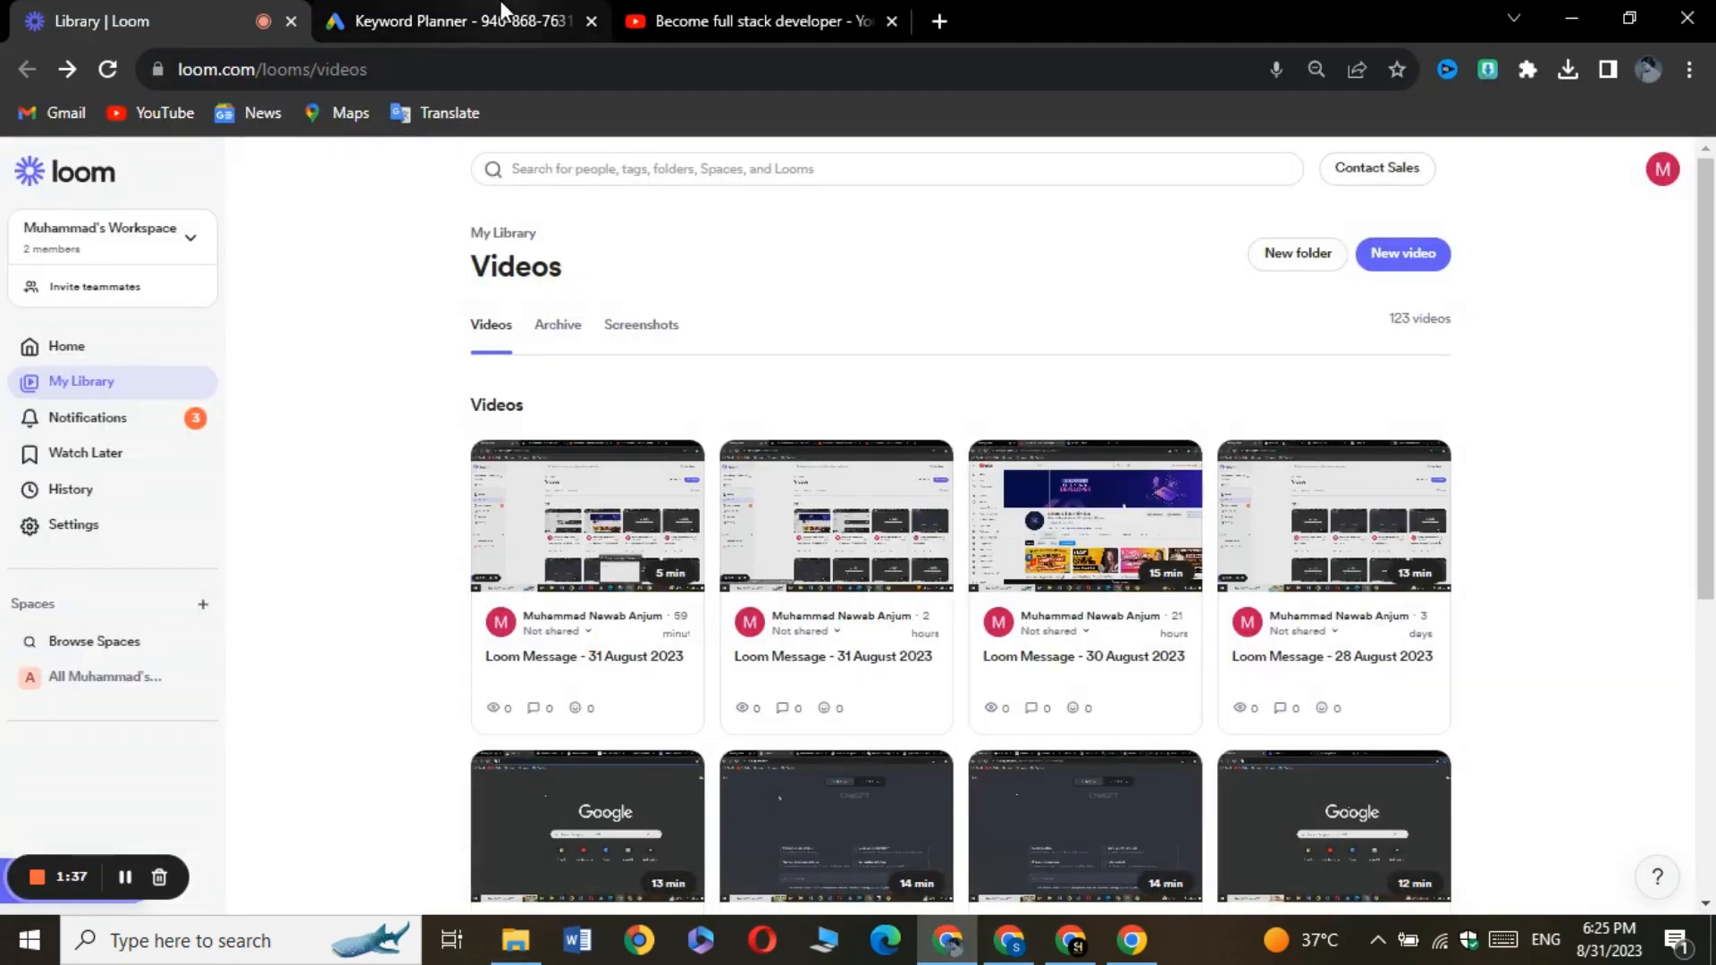
Switch to Google Ads in Chrome and open Discover new keywords in Keyword Planner
click(452, 19)
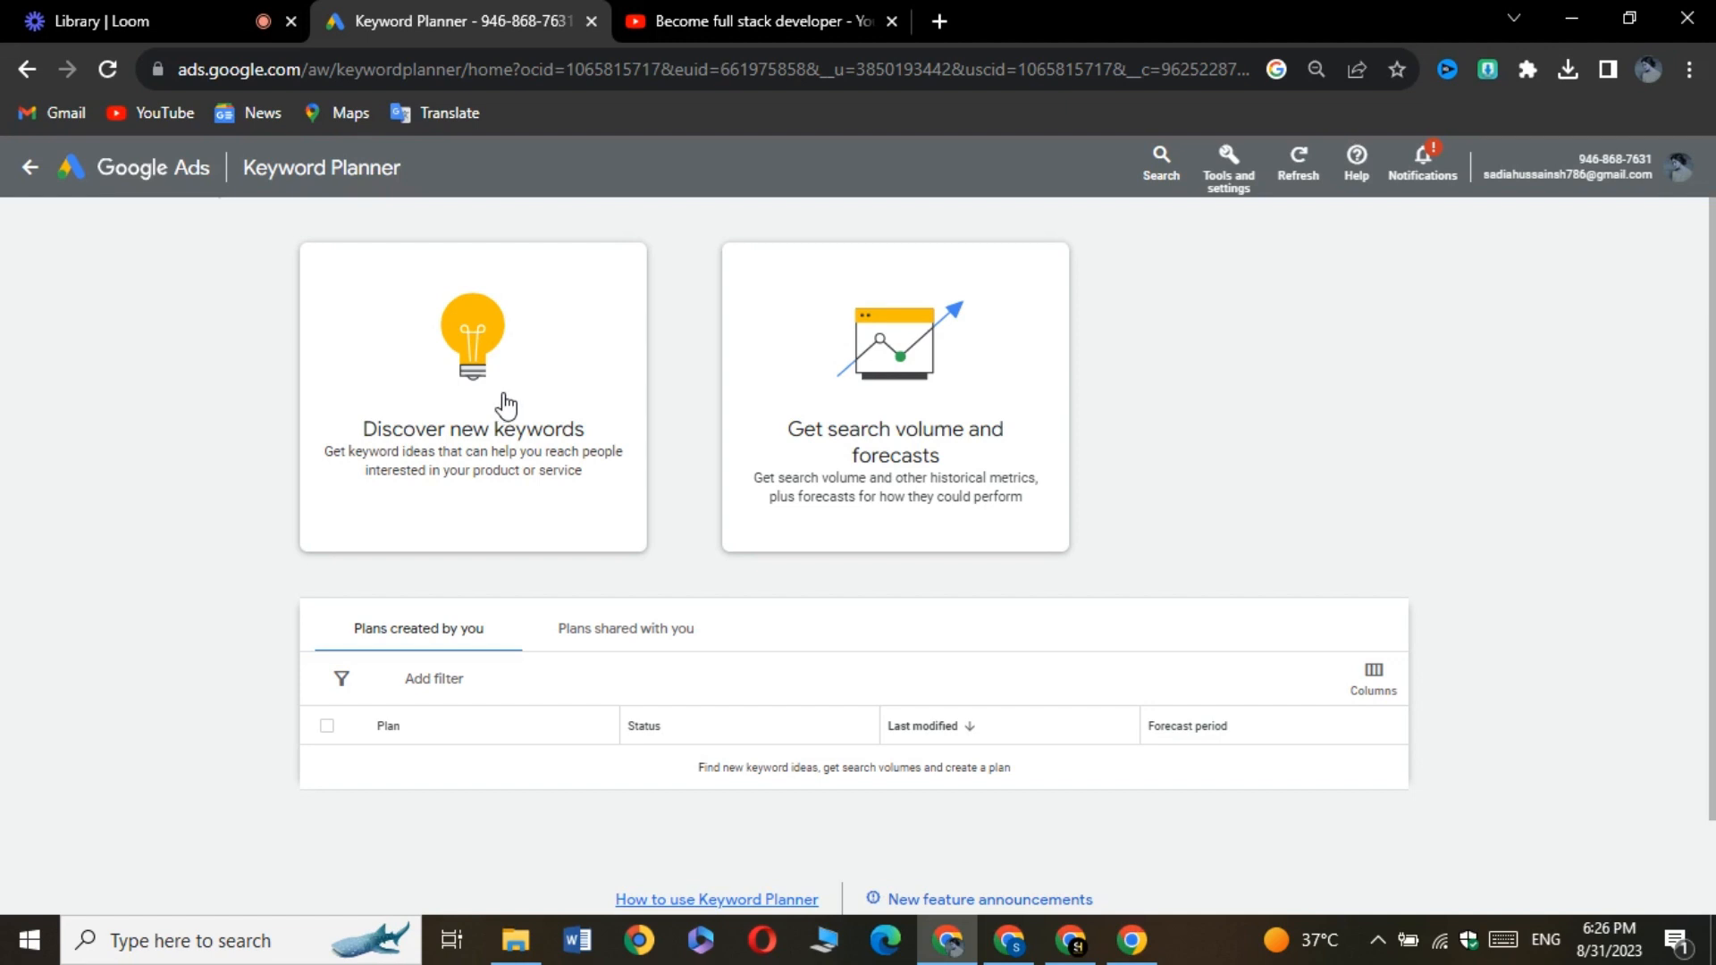
click(1227, 186)
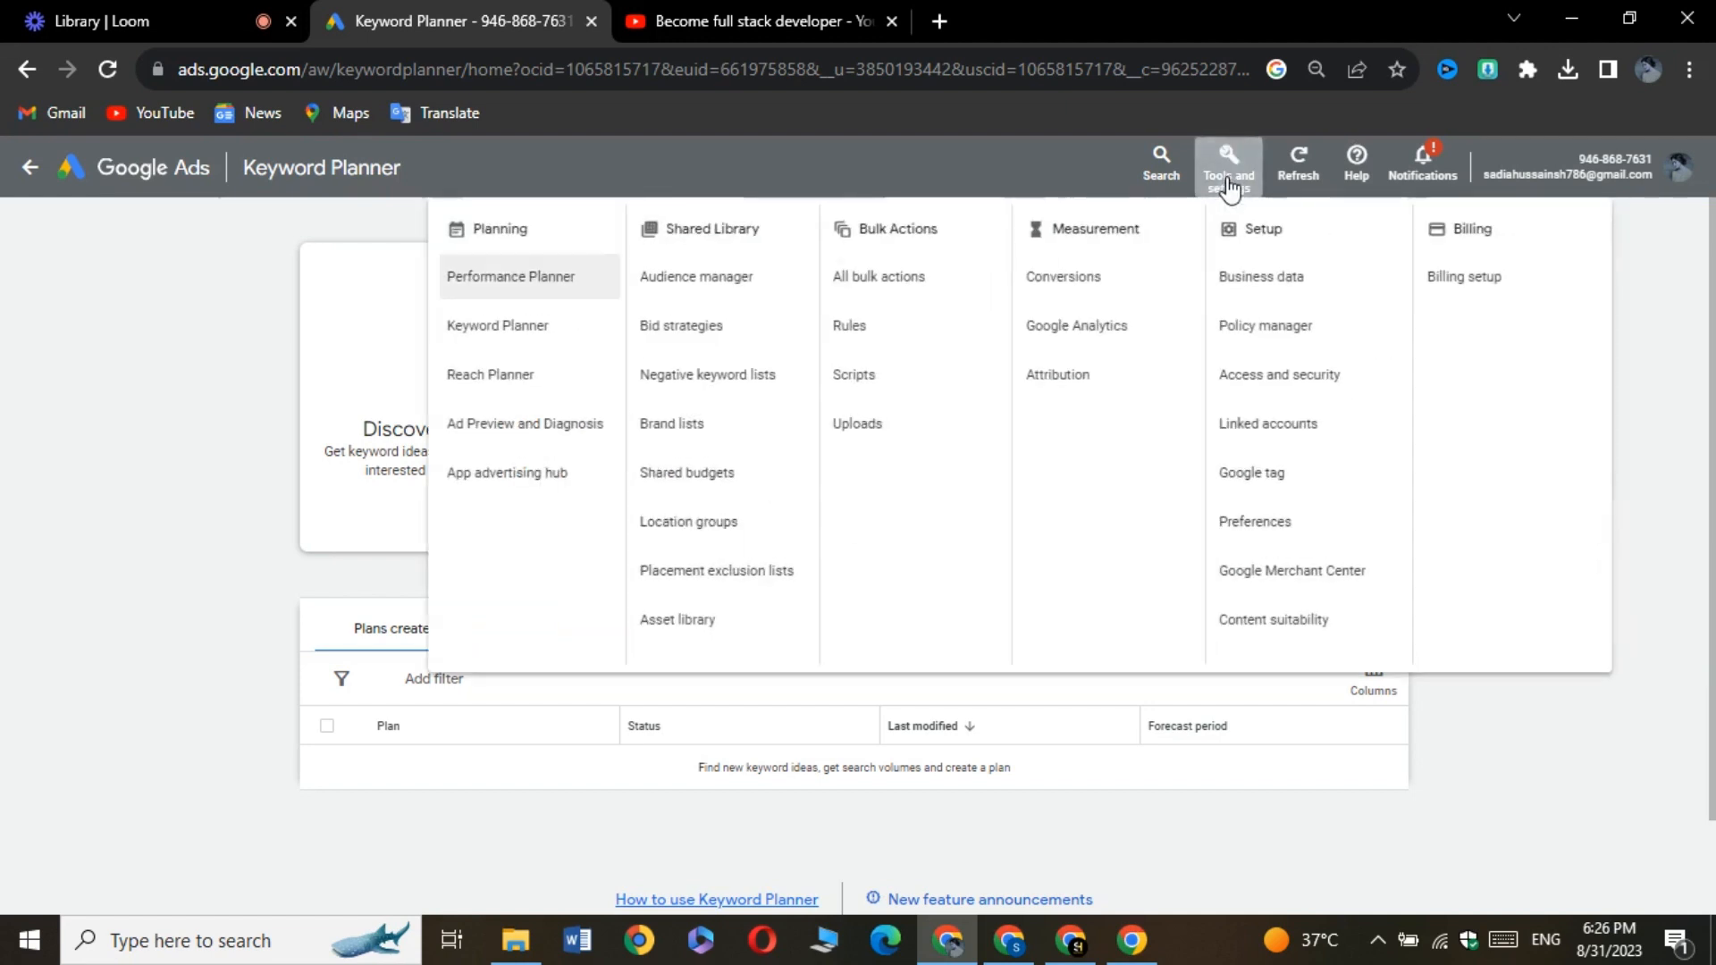
click(500, 347)
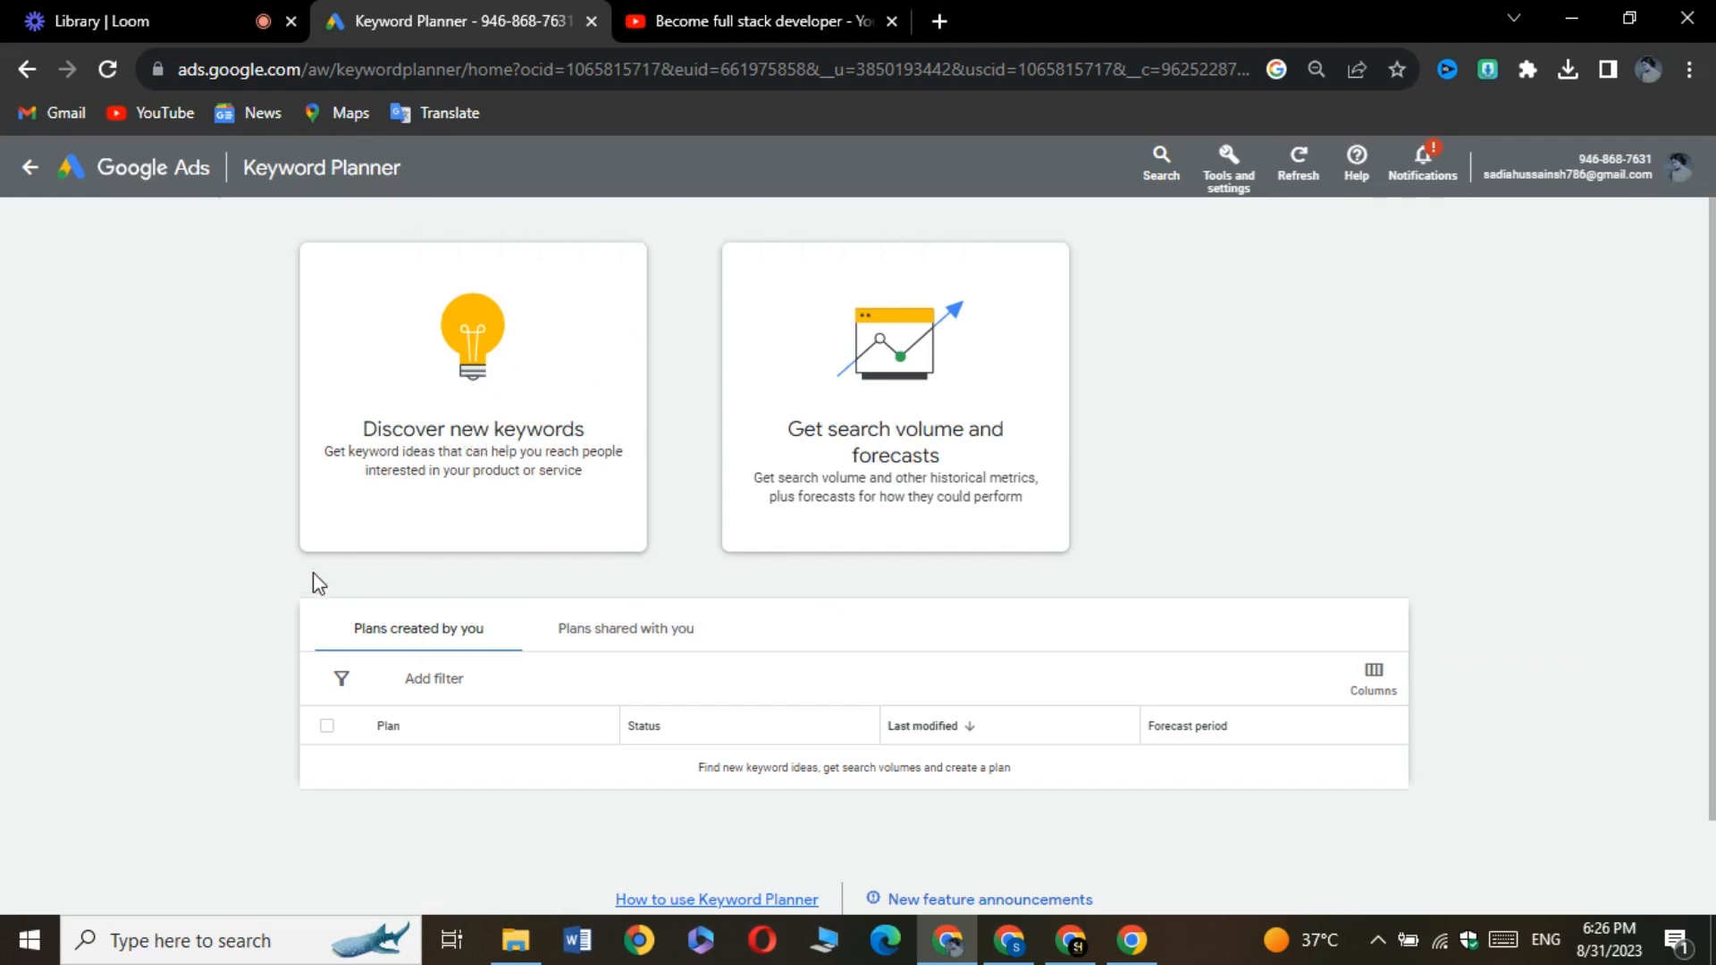
click(464, 433)
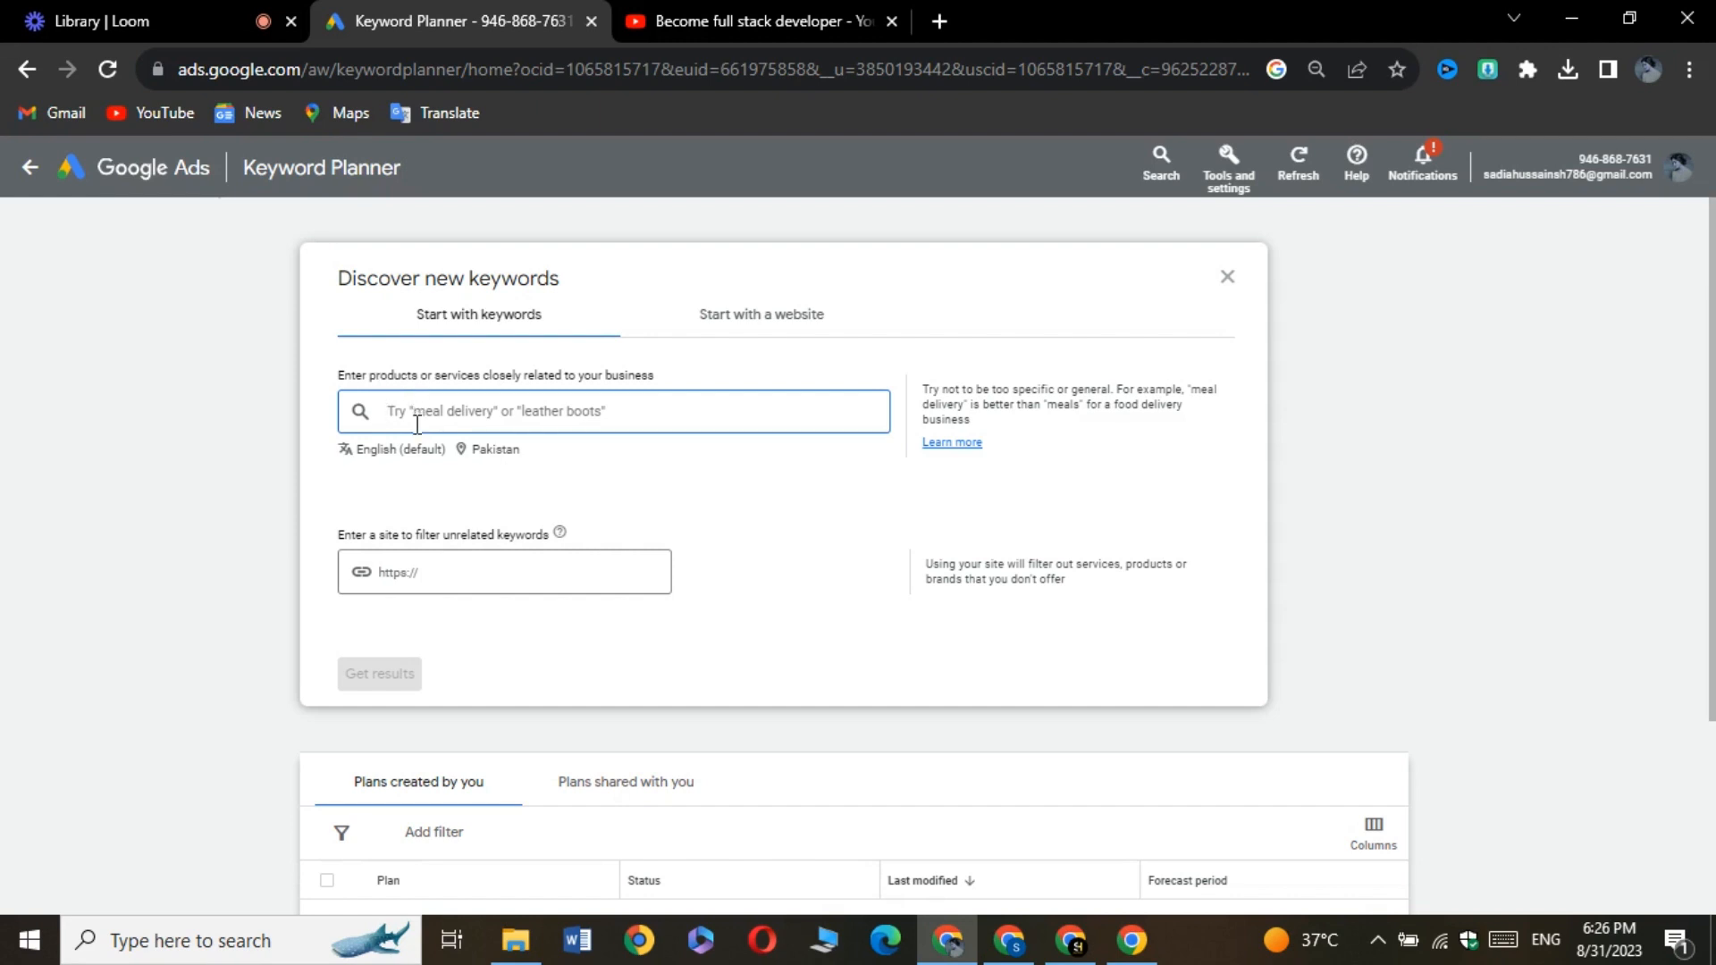
Get keyword ideas for "amazon affiliate account"
text(am)
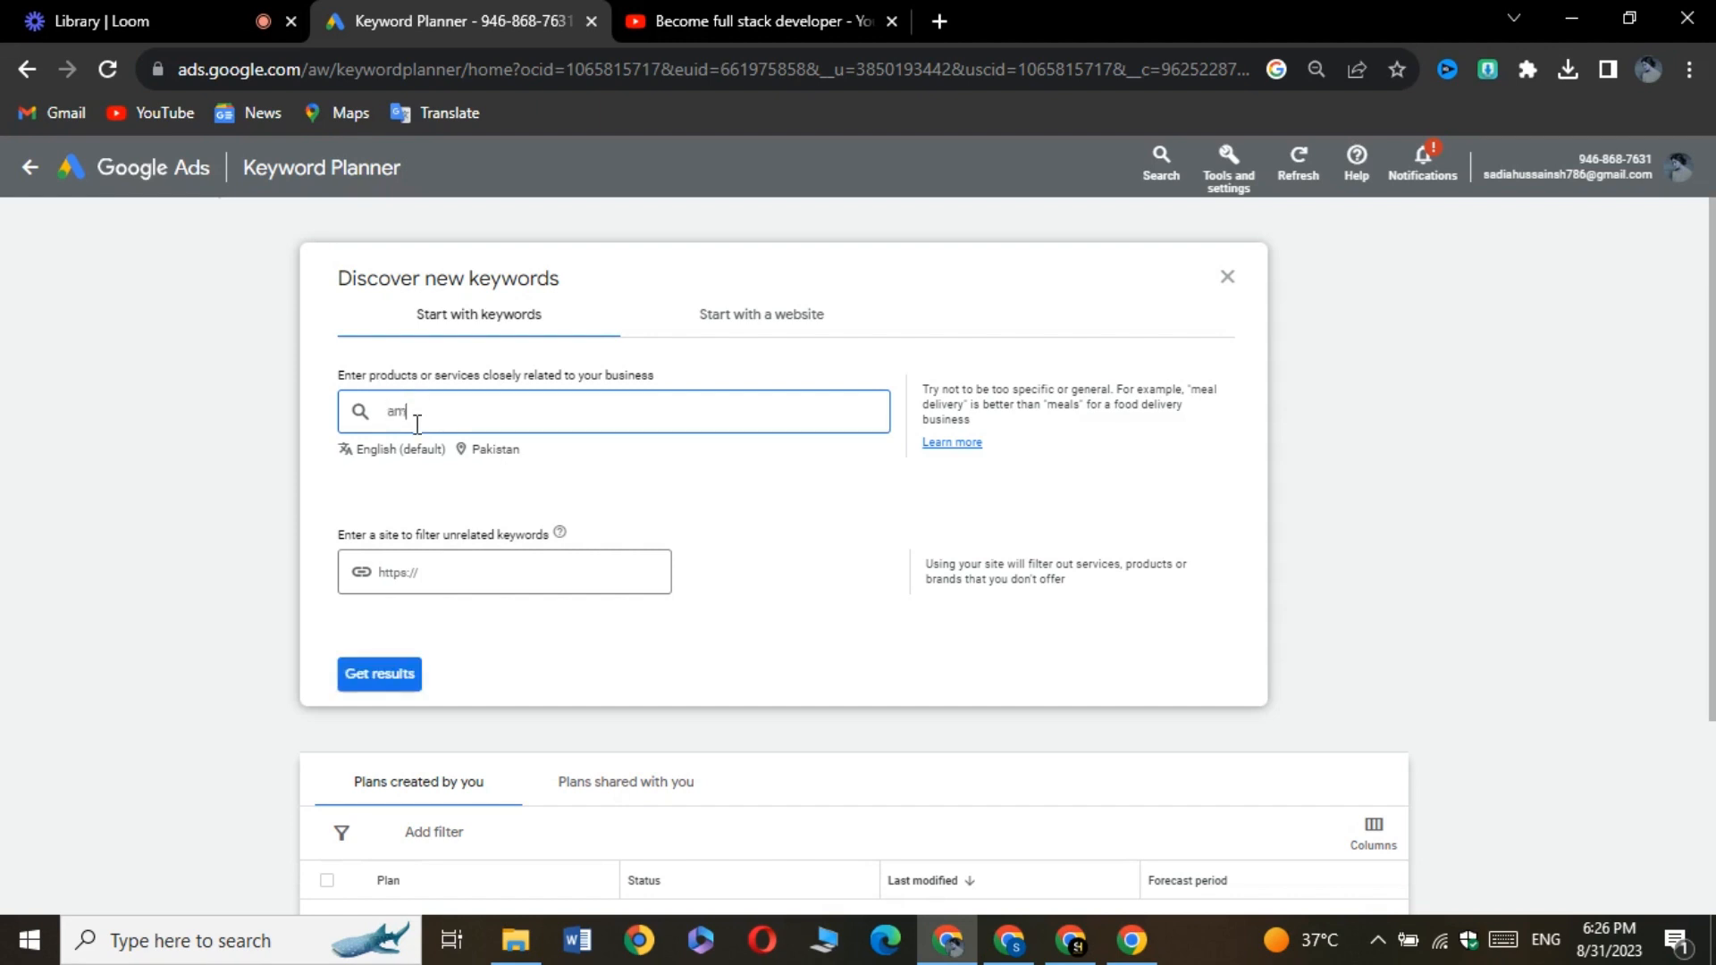
text(azon affiliate account)
key(Return)
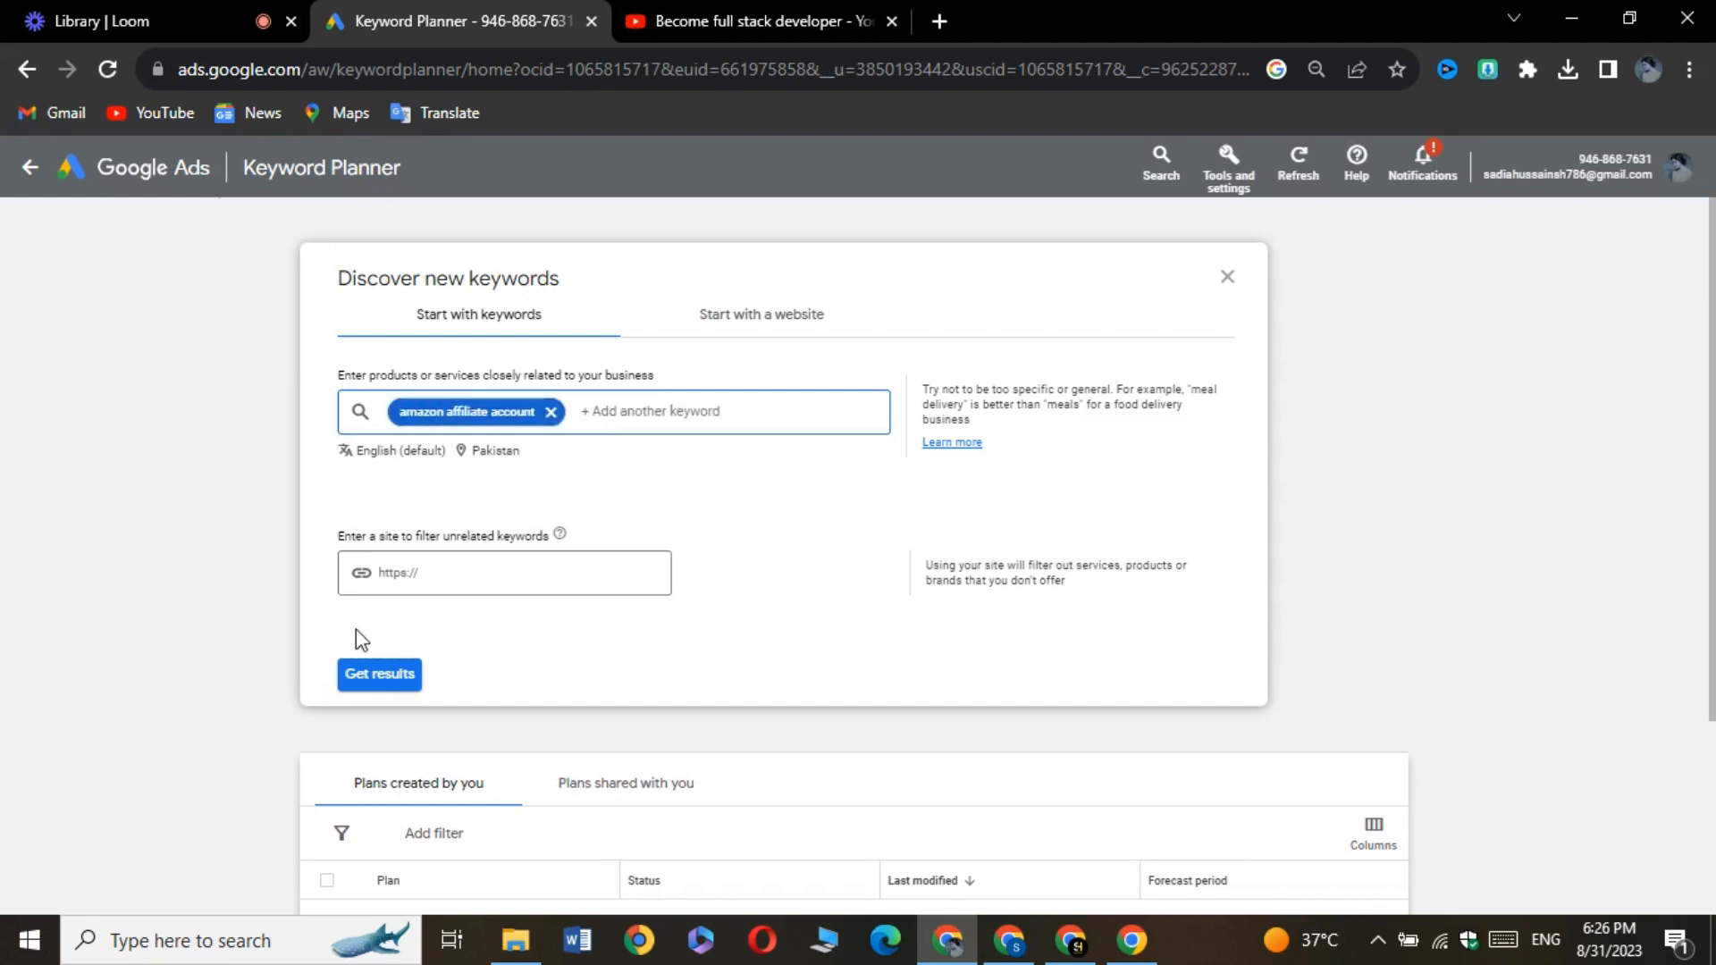
click(382, 675)
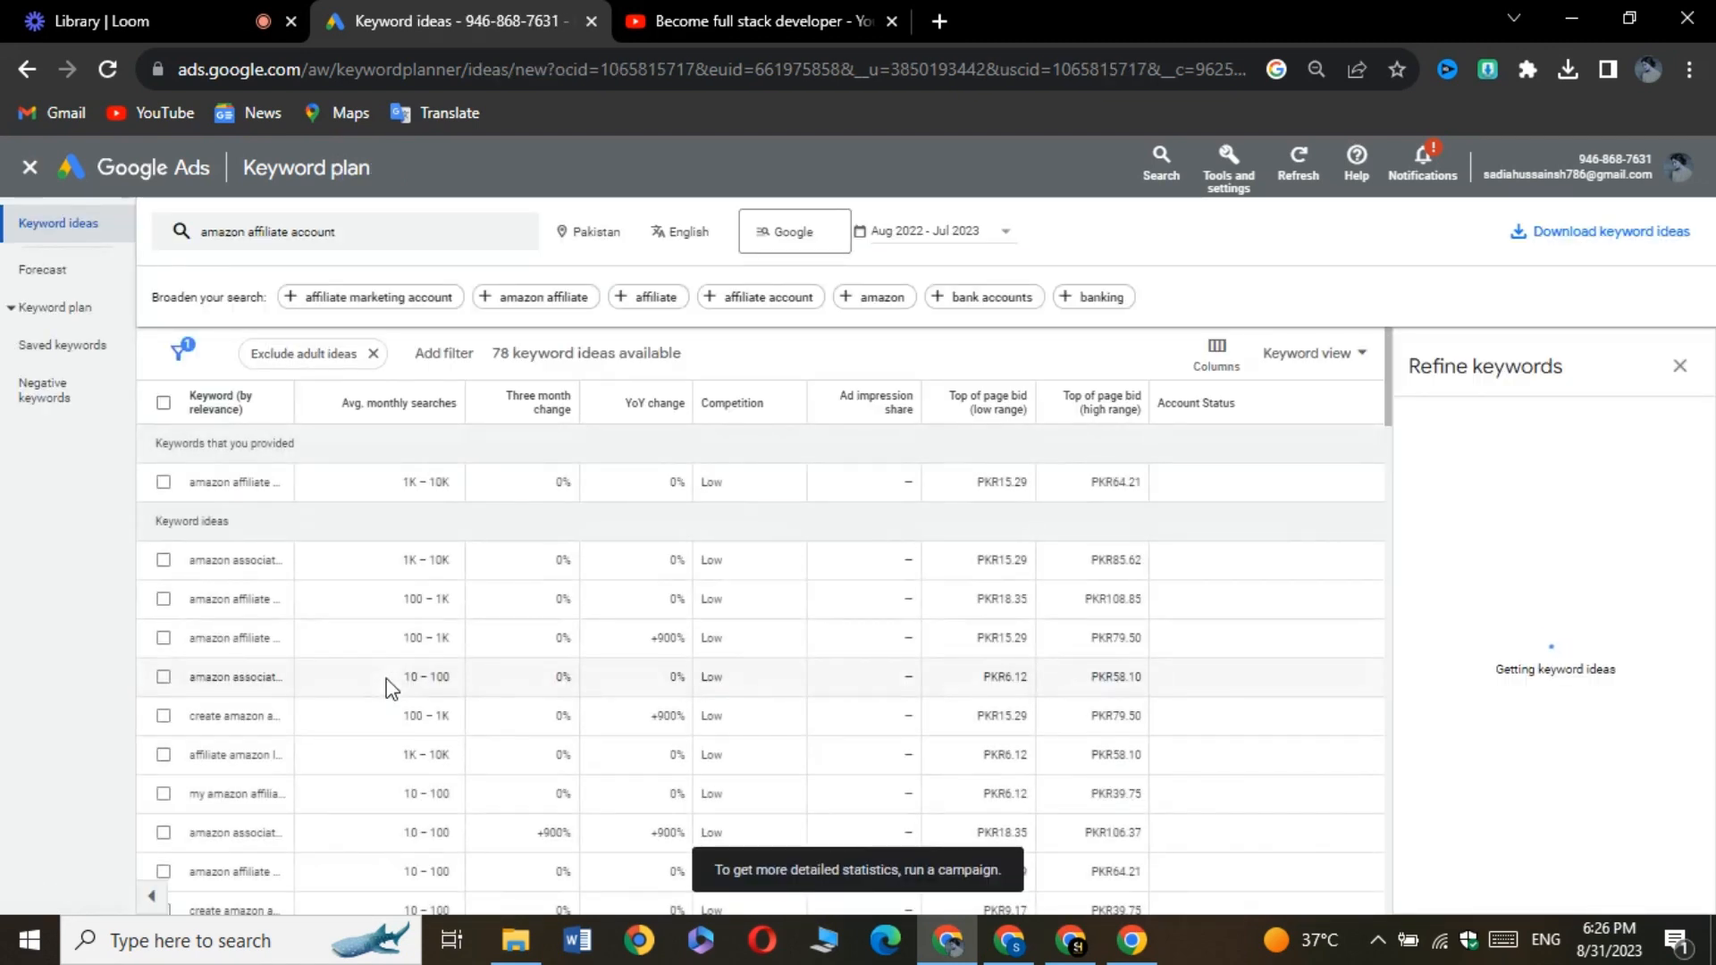
Add India to the targeted locations and set the search network to Google and search partners
click(585, 230)
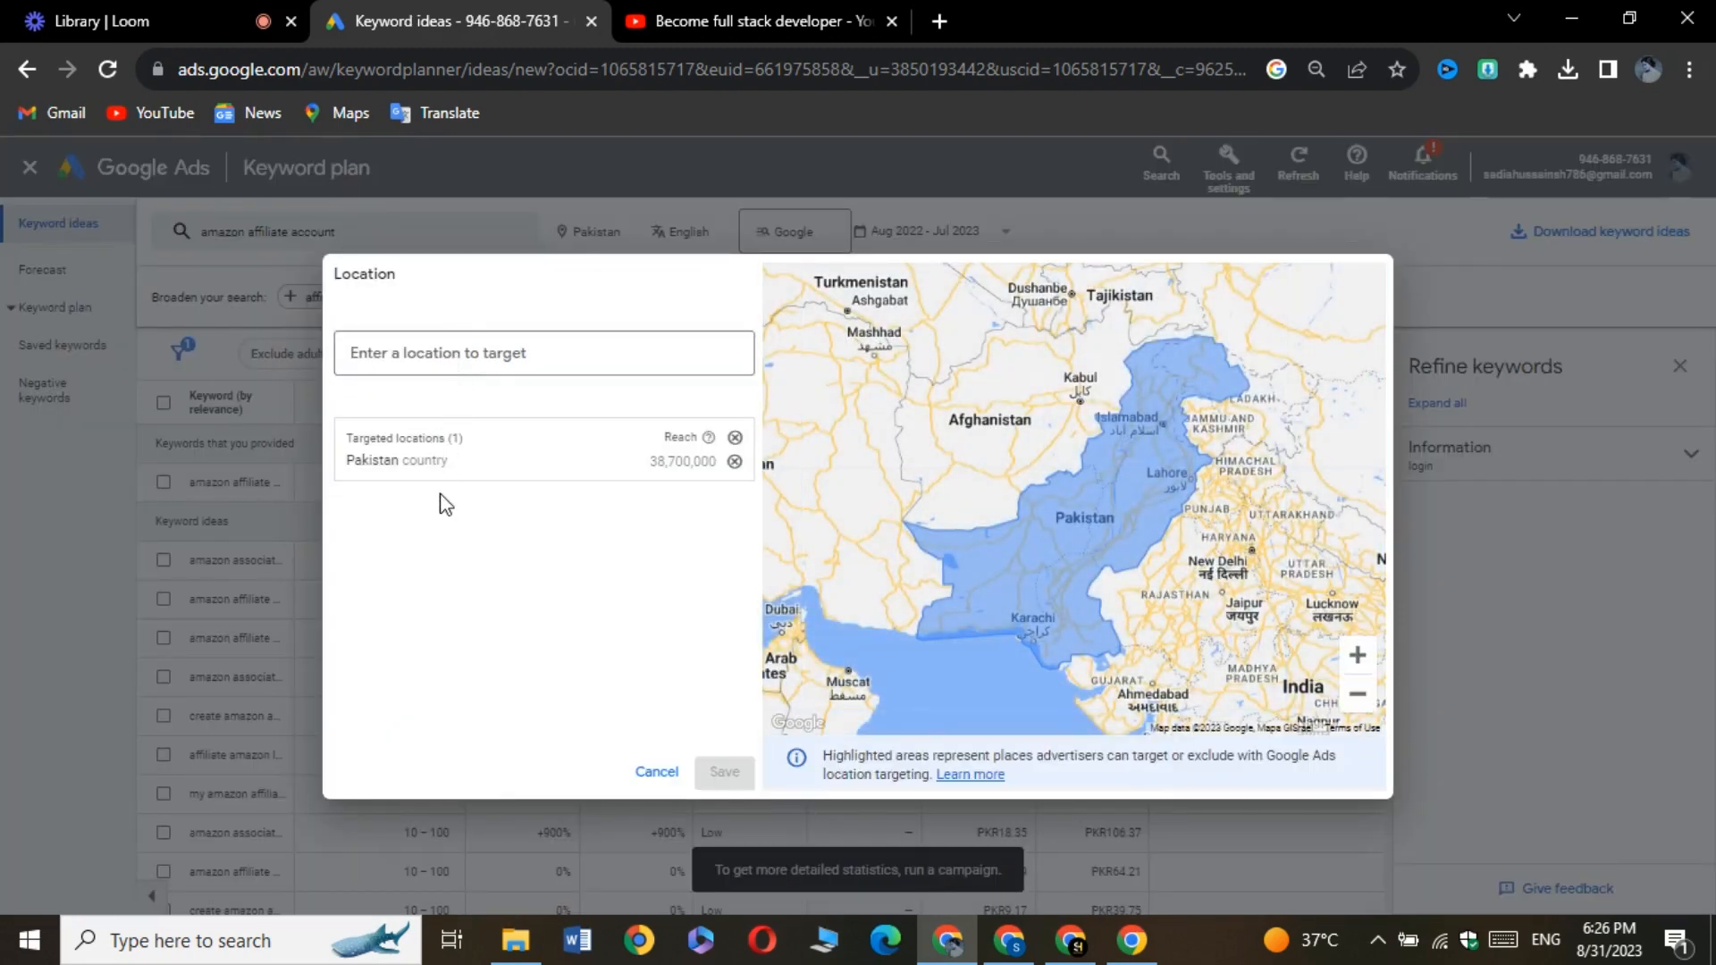
click(414, 353)
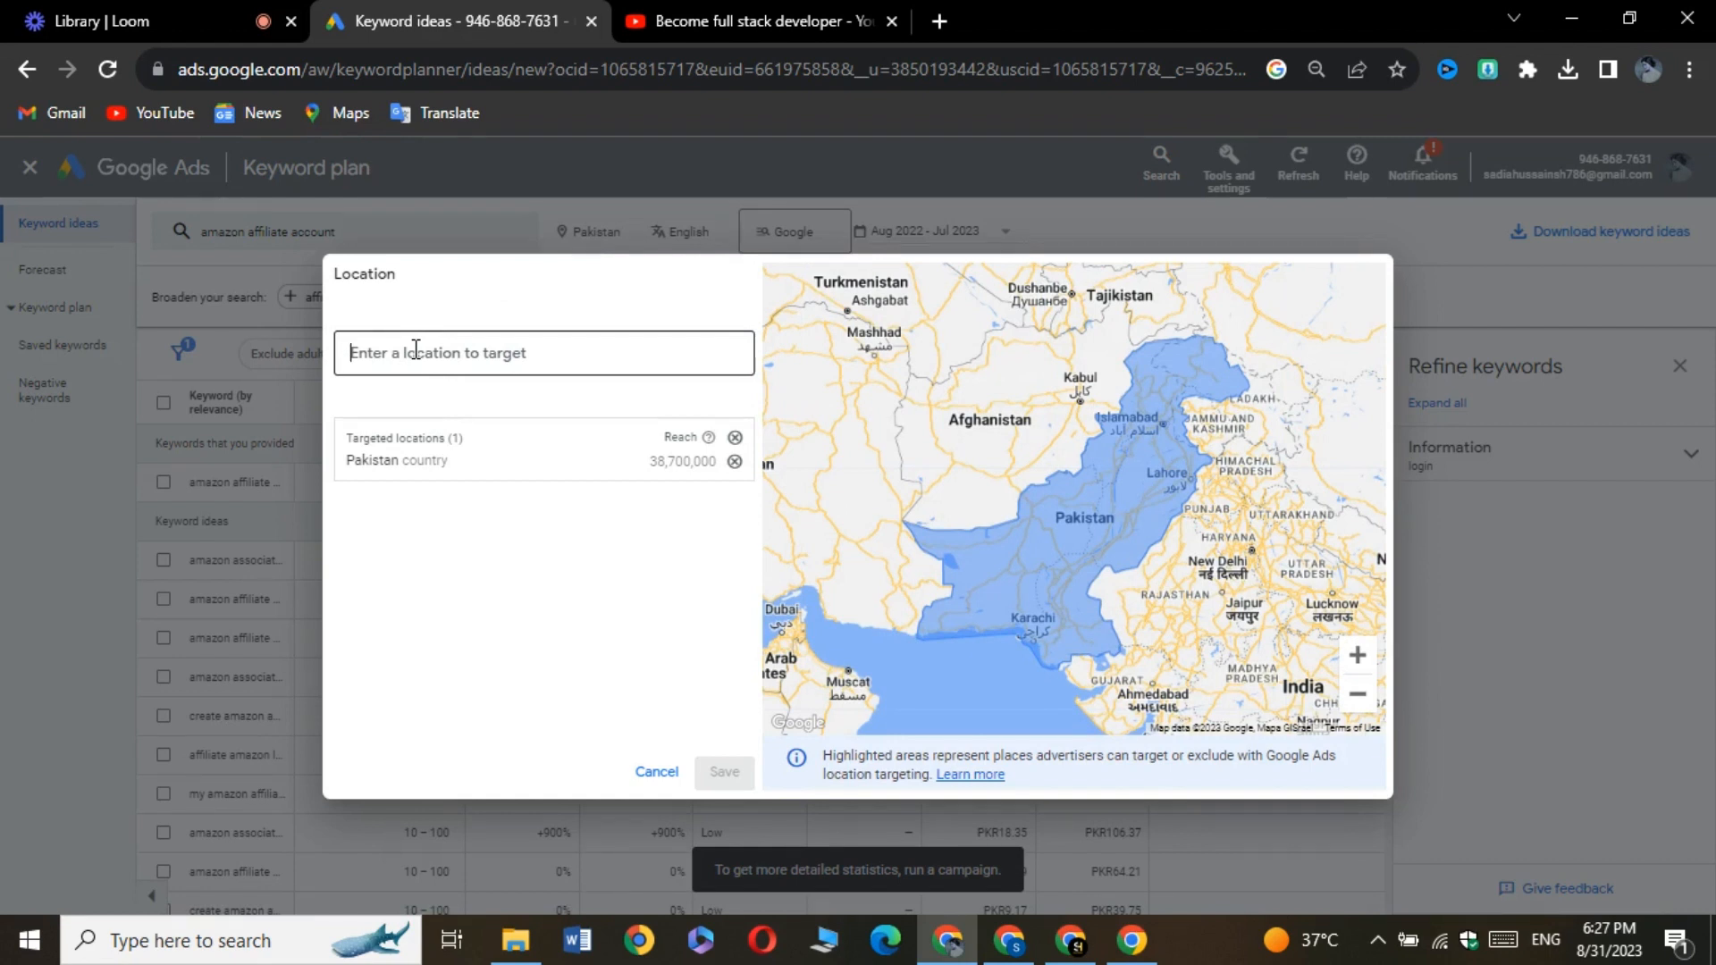
text(india)
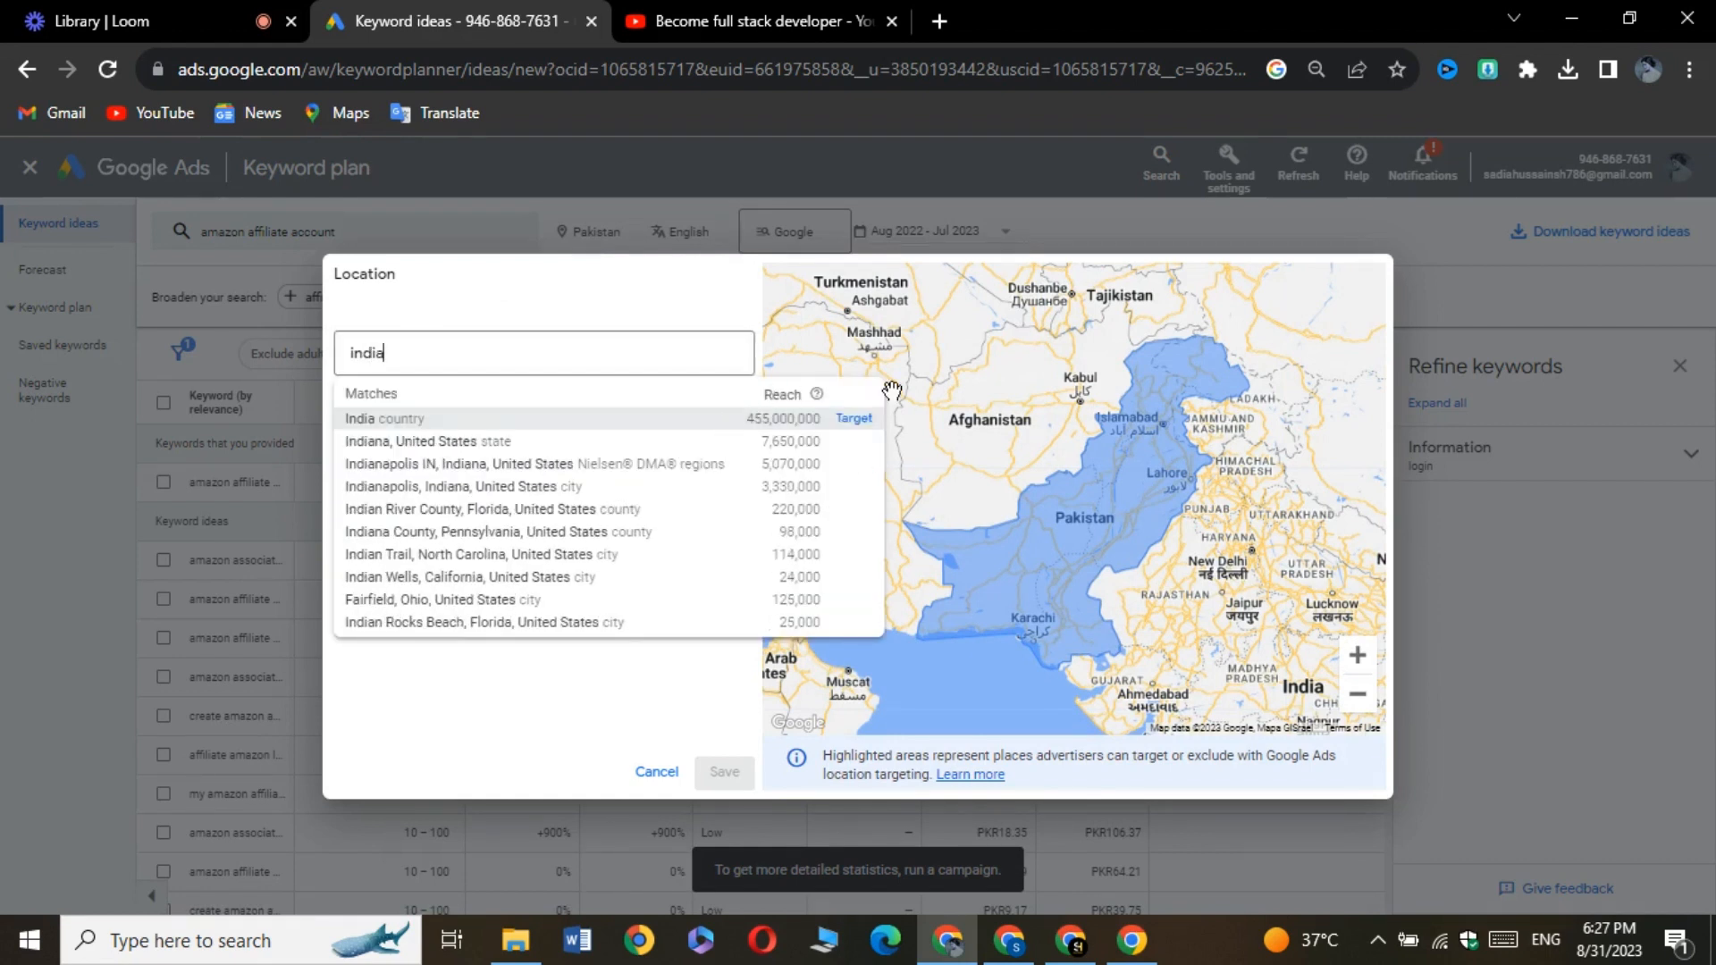
click(853, 419)
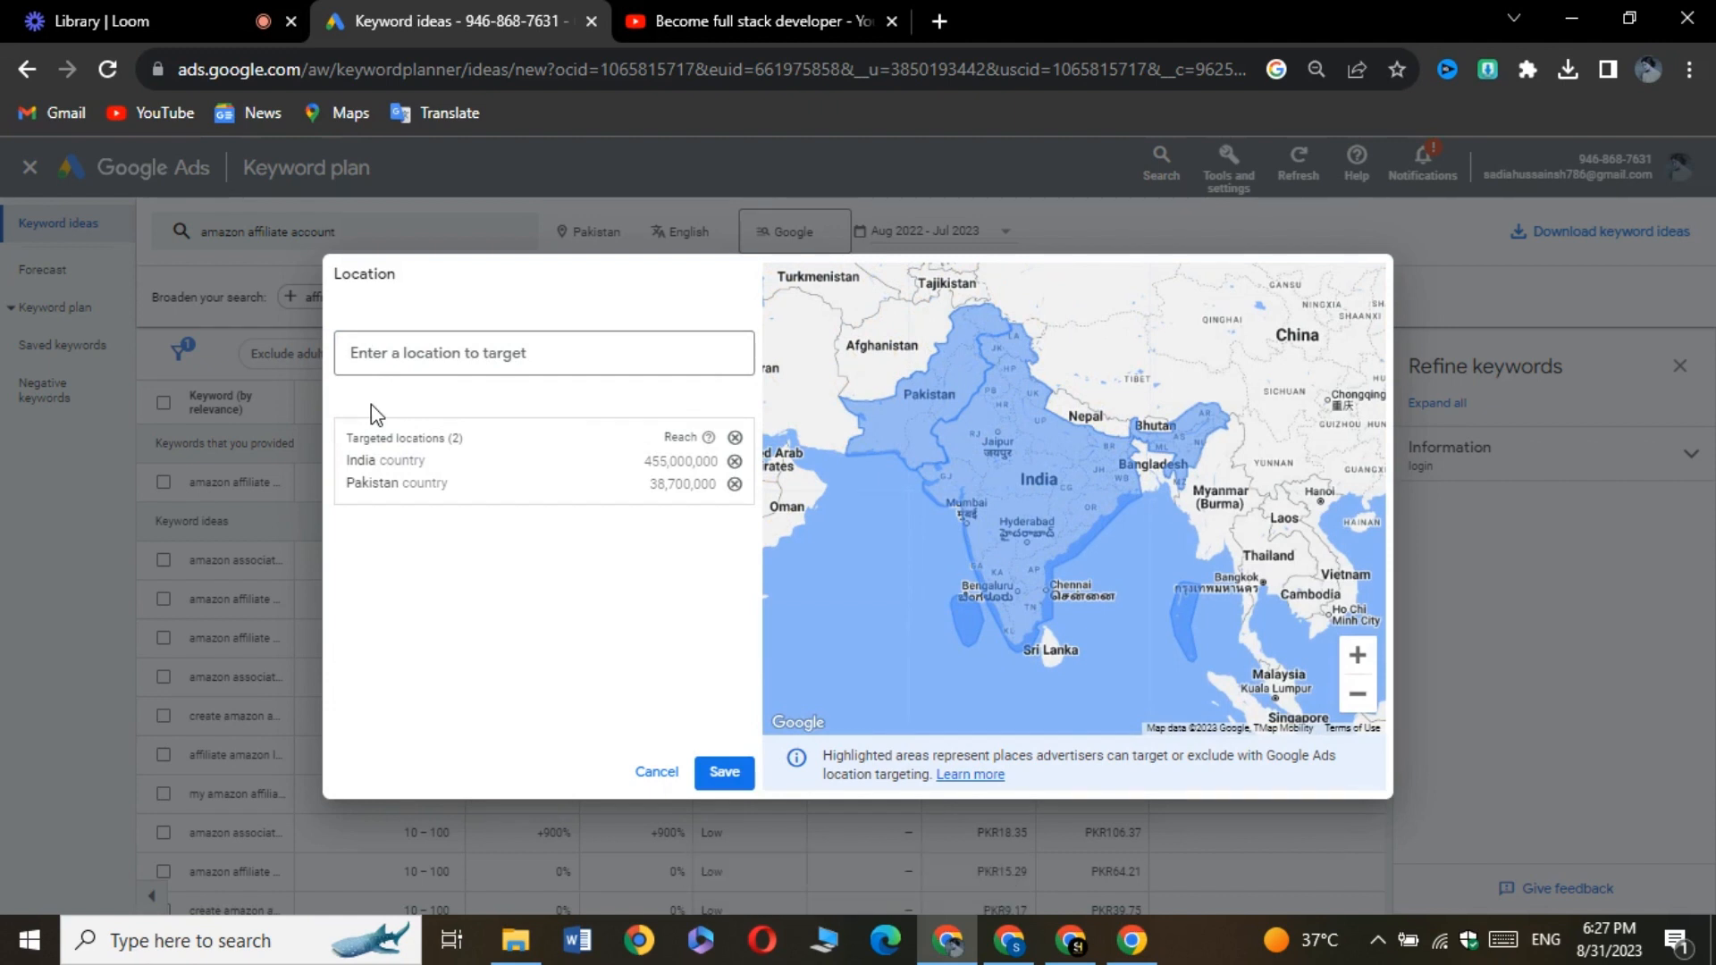
click(722, 773)
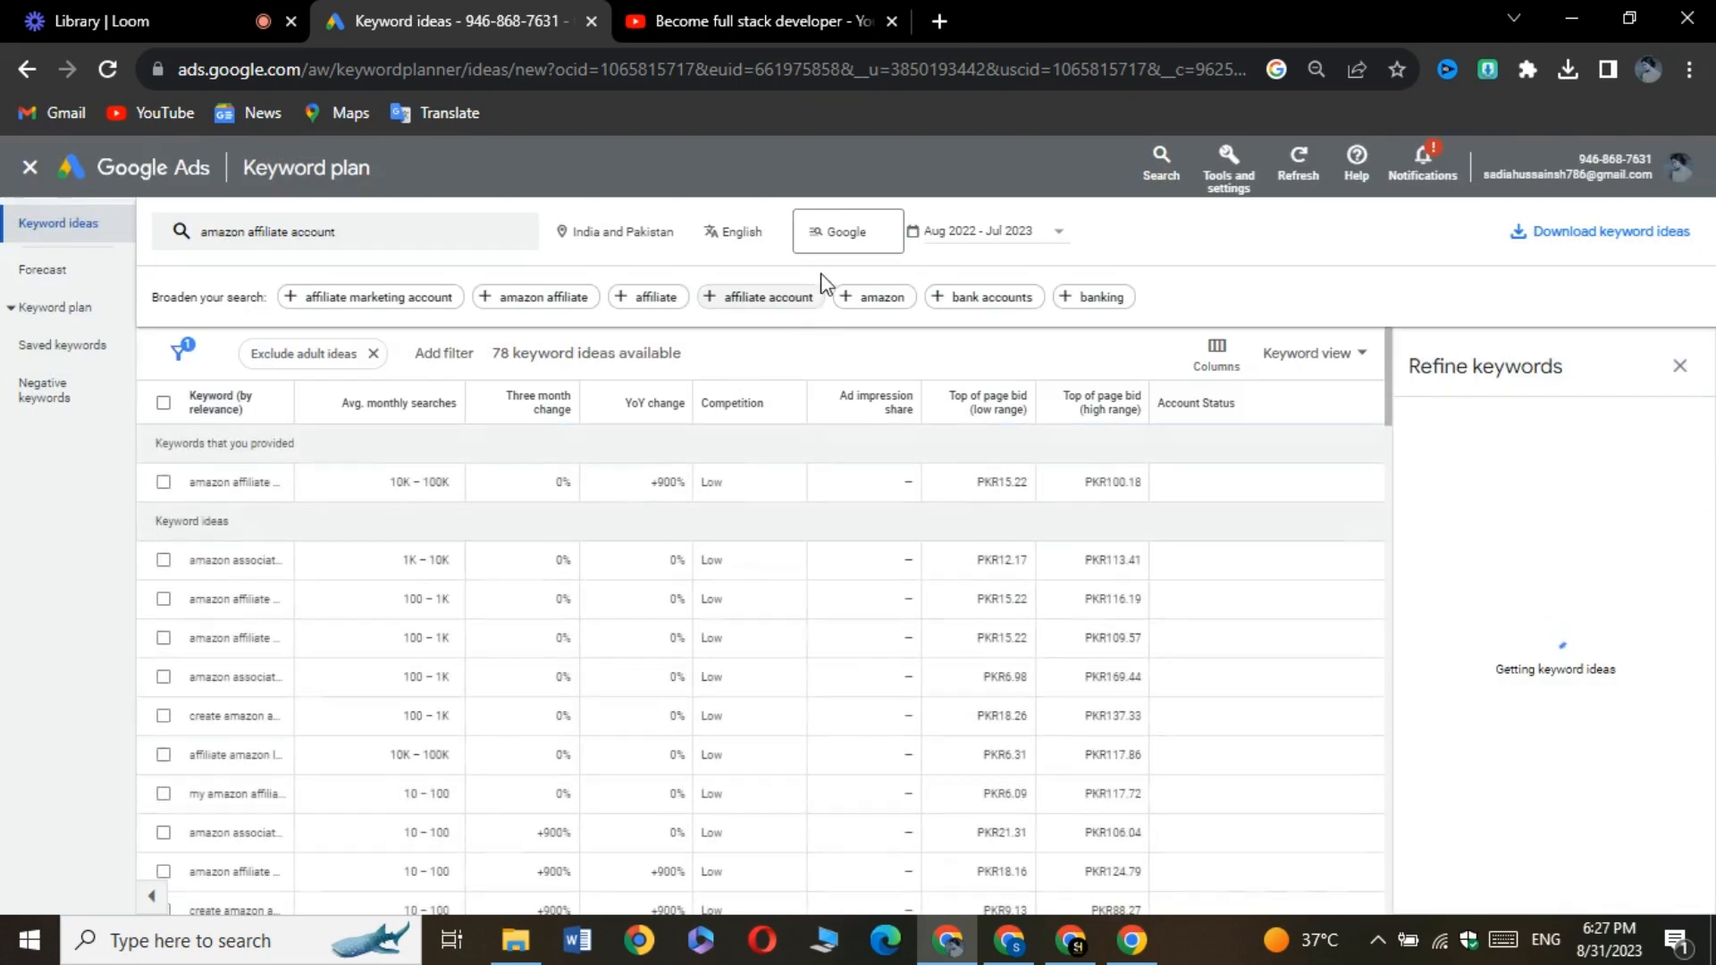
click(840, 236)
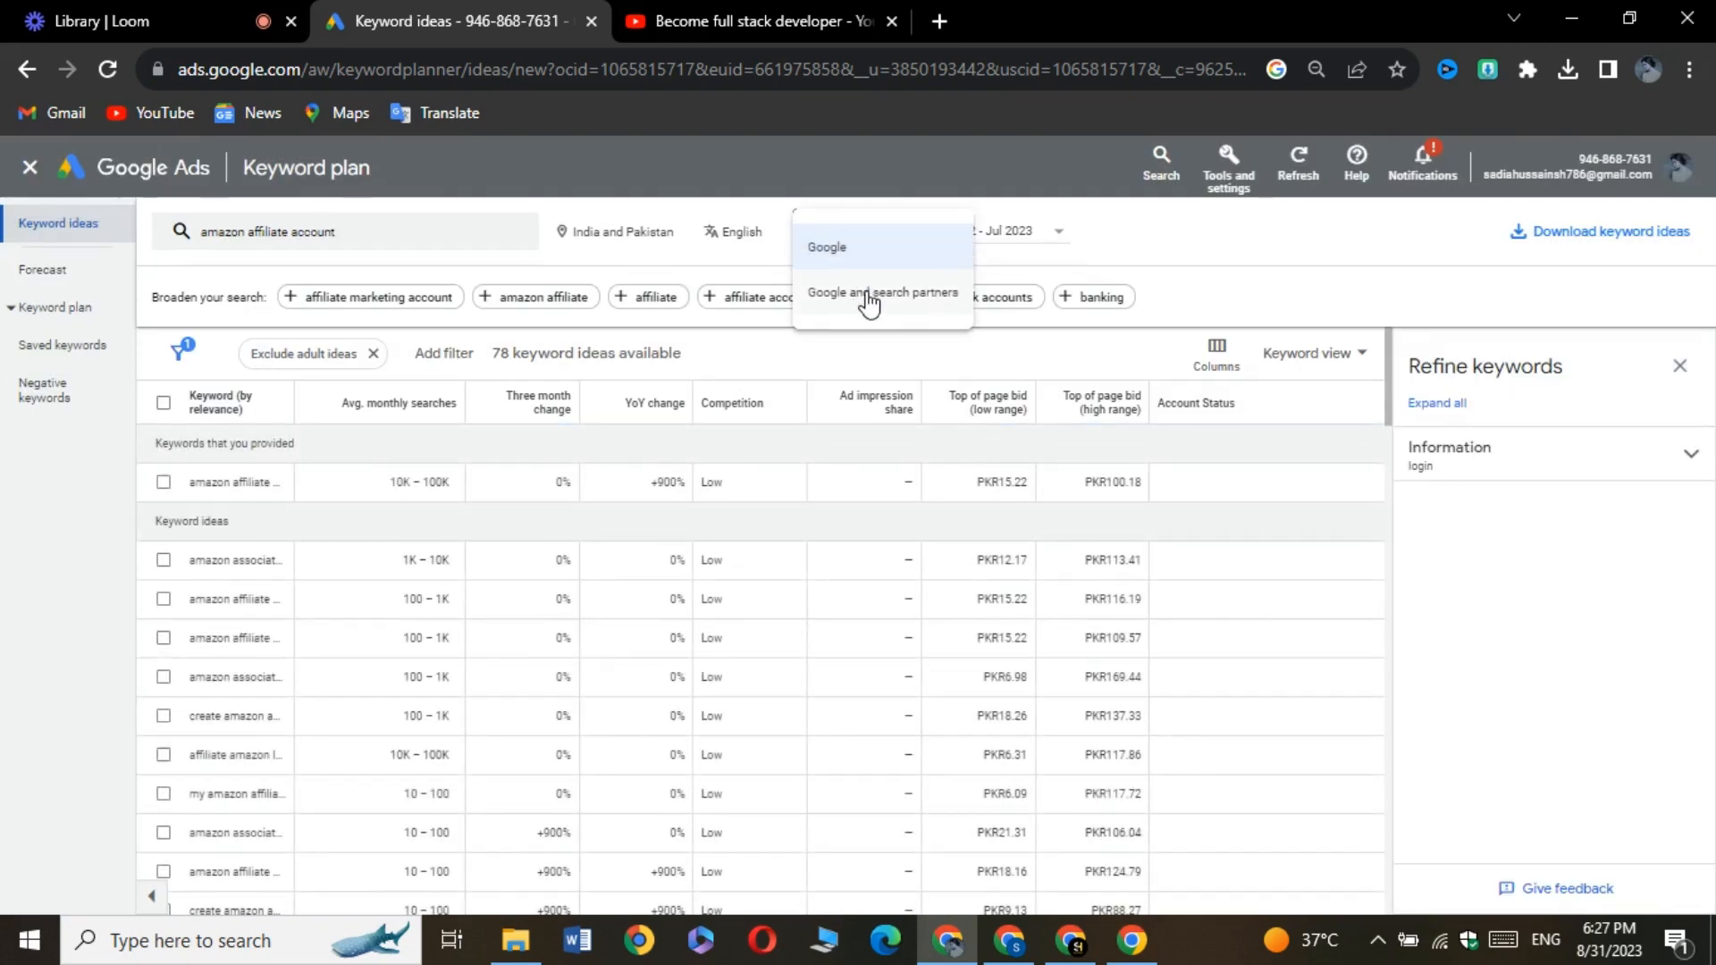
click(866, 300)
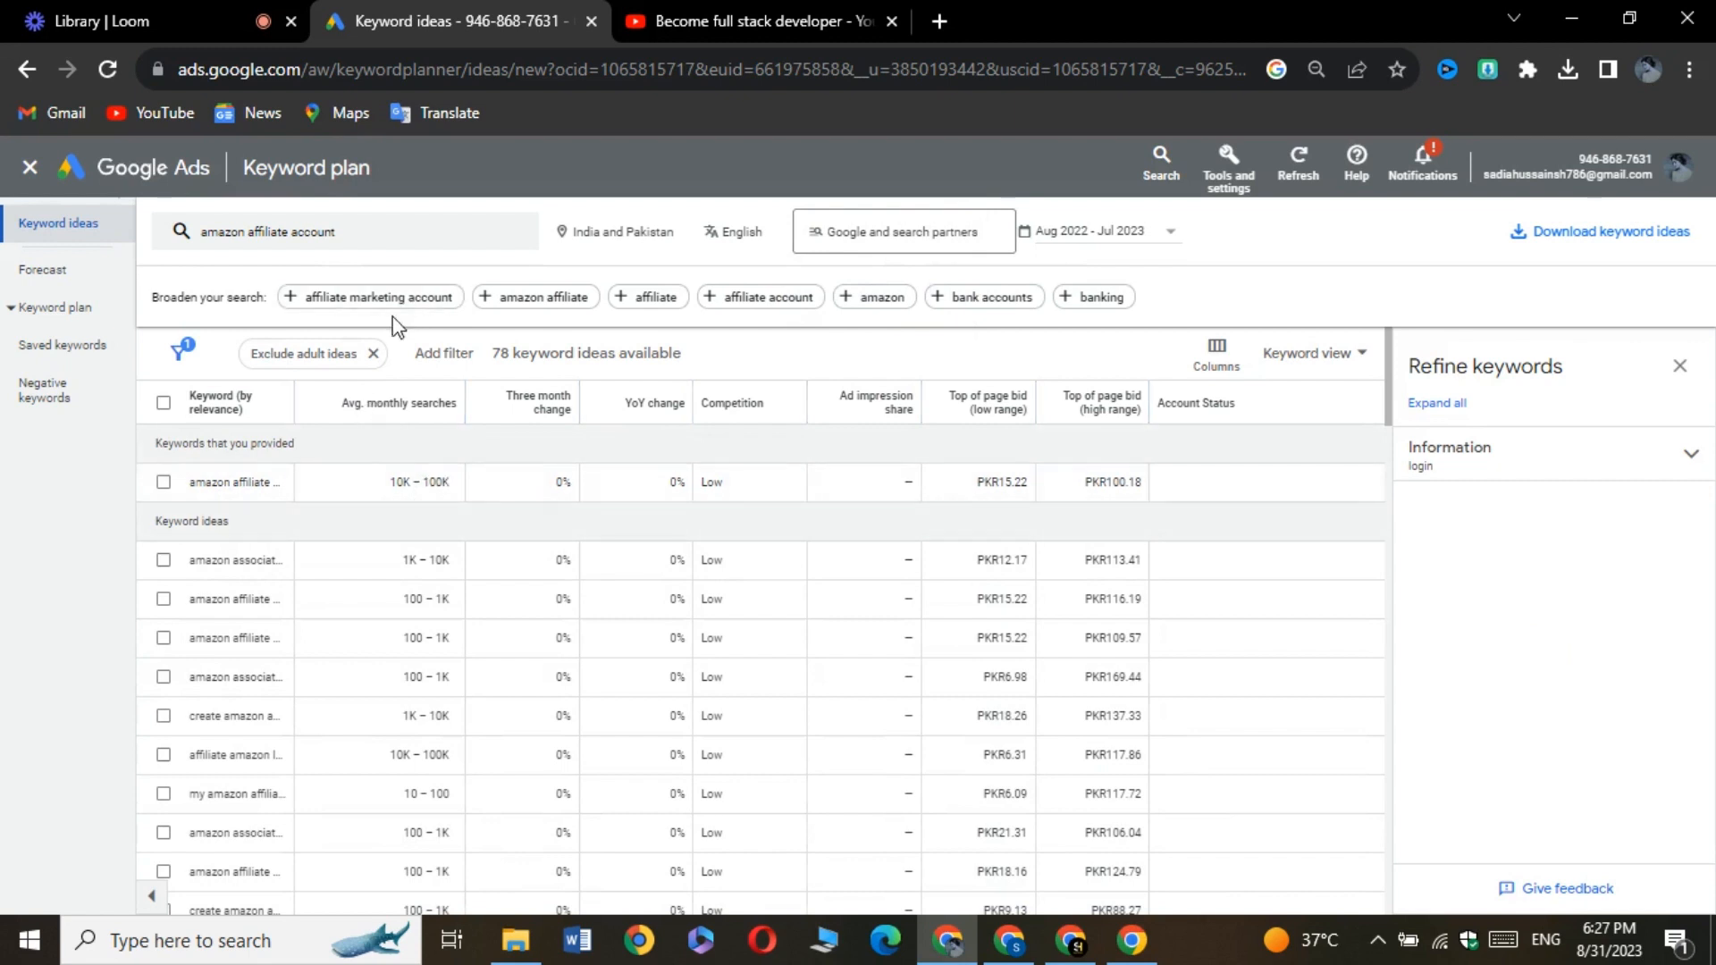
Select the provided keyword "amazon affiliate account" and copy it to the clipboard
click(162, 484)
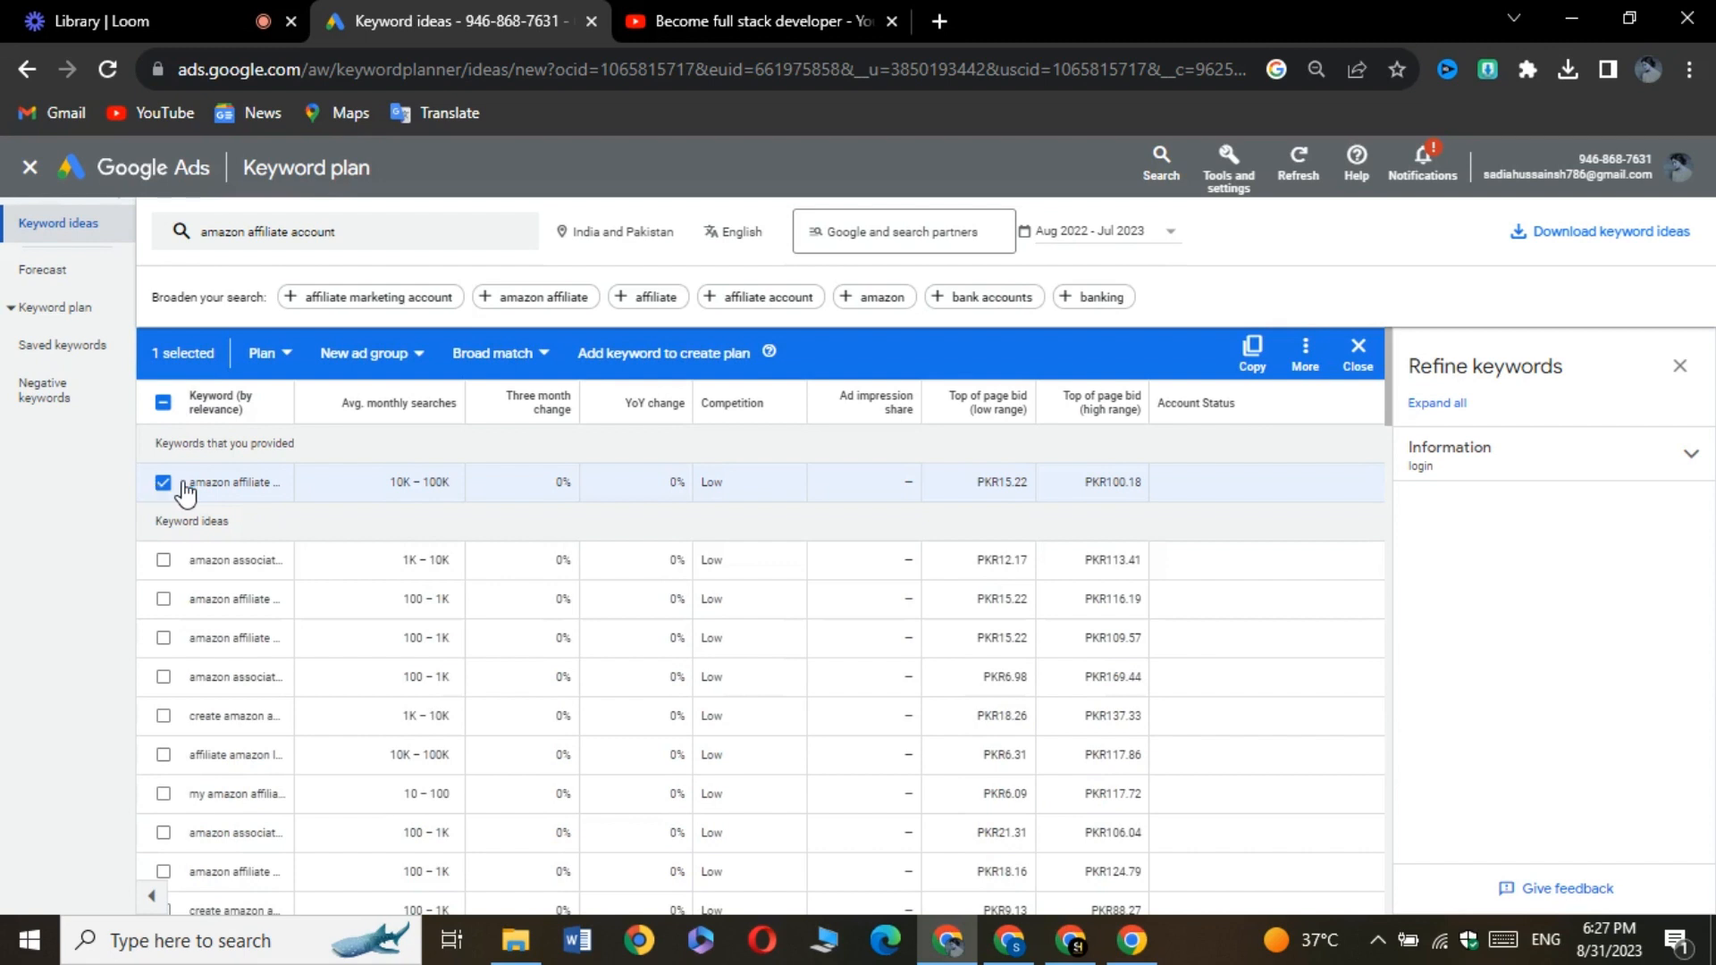
click(1251, 356)
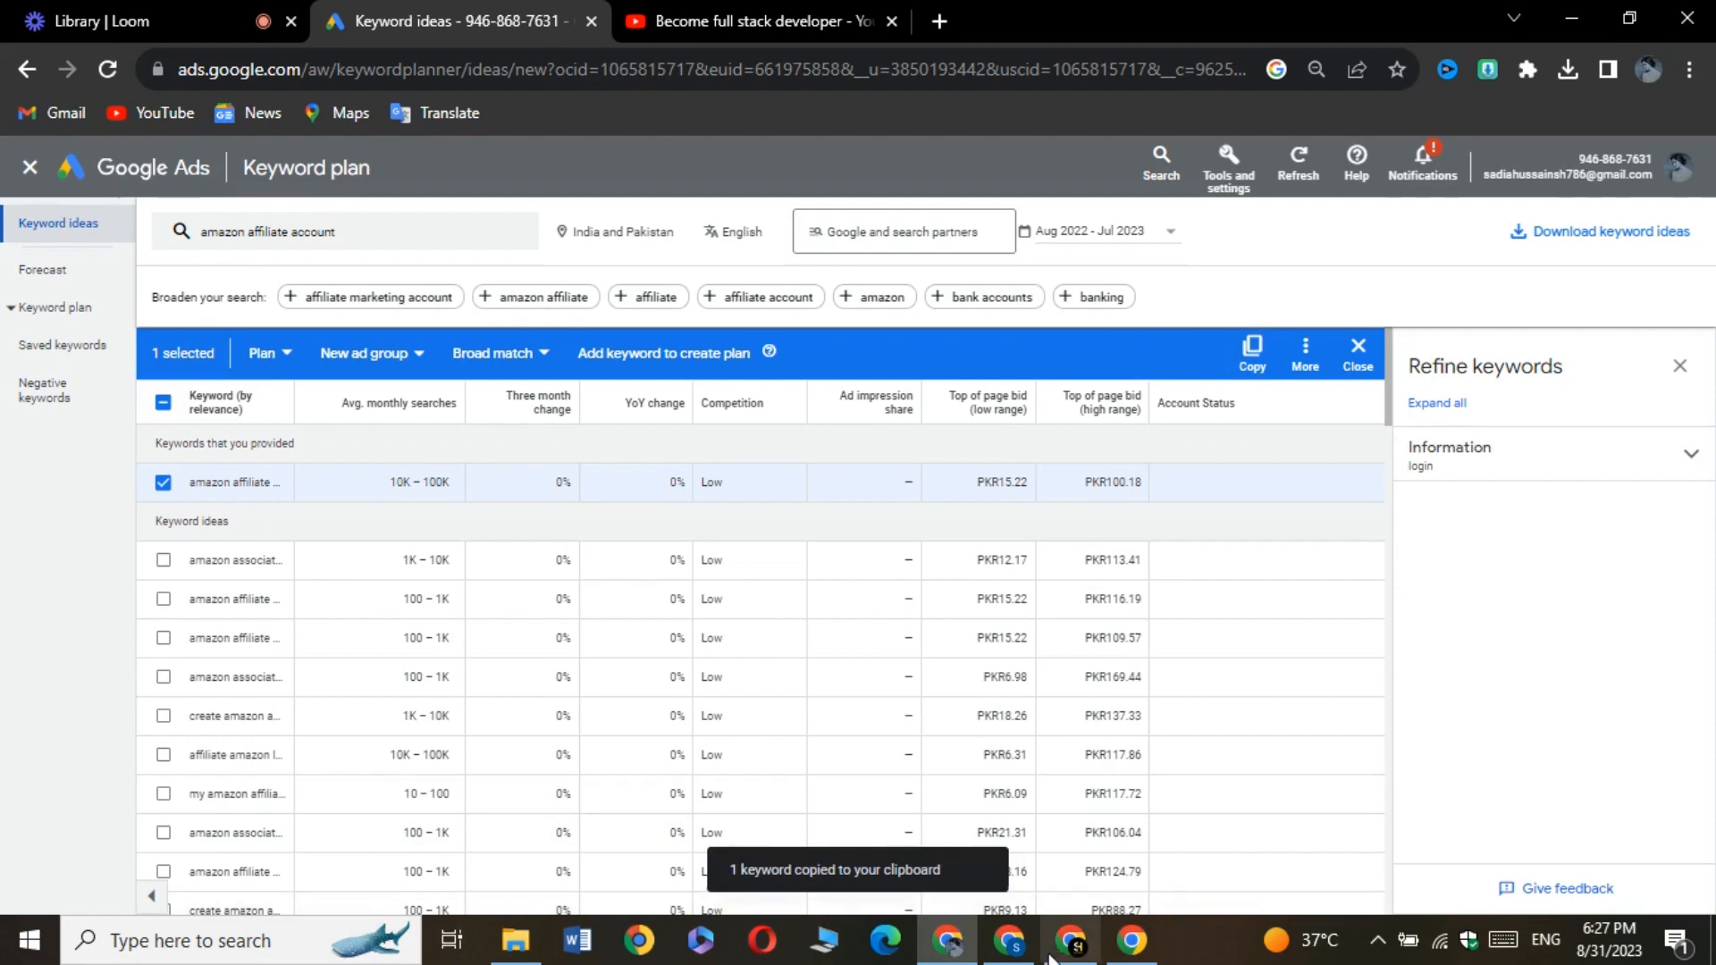
Switch to YouTube Studio, upload the video "Amazon Affiliate account kaise banaye I Amazon Affiliate Marketing" and dismiss the video elements tip
click(1009, 940)
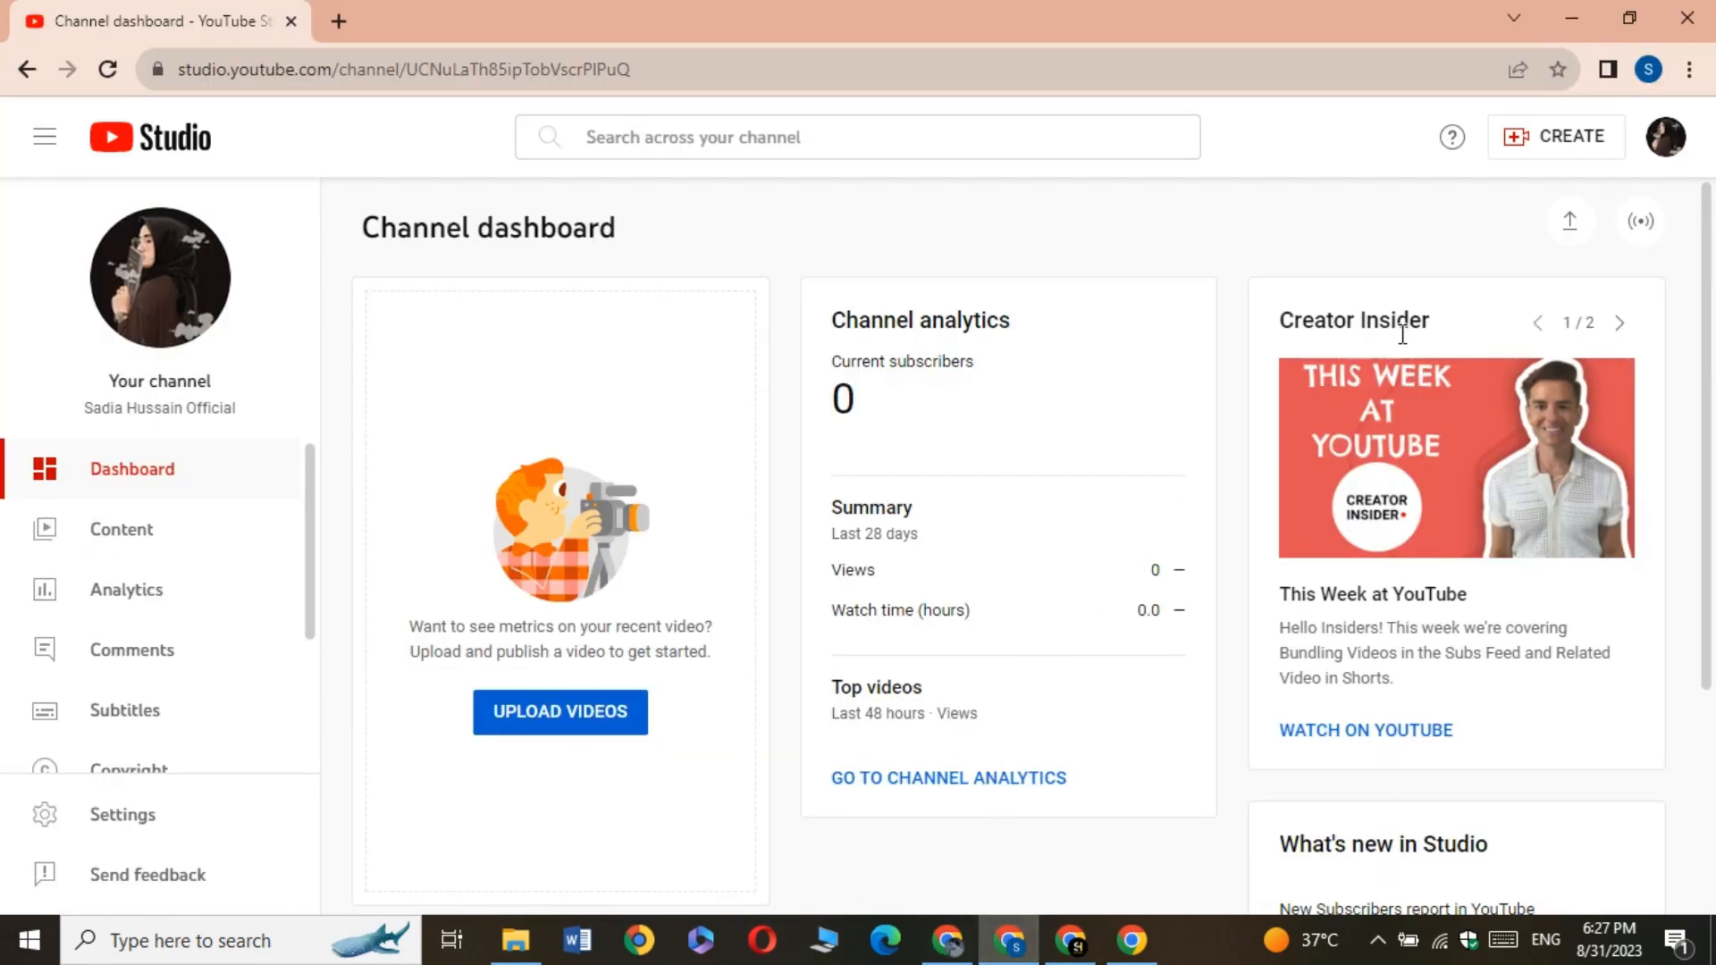
click(1570, 223)
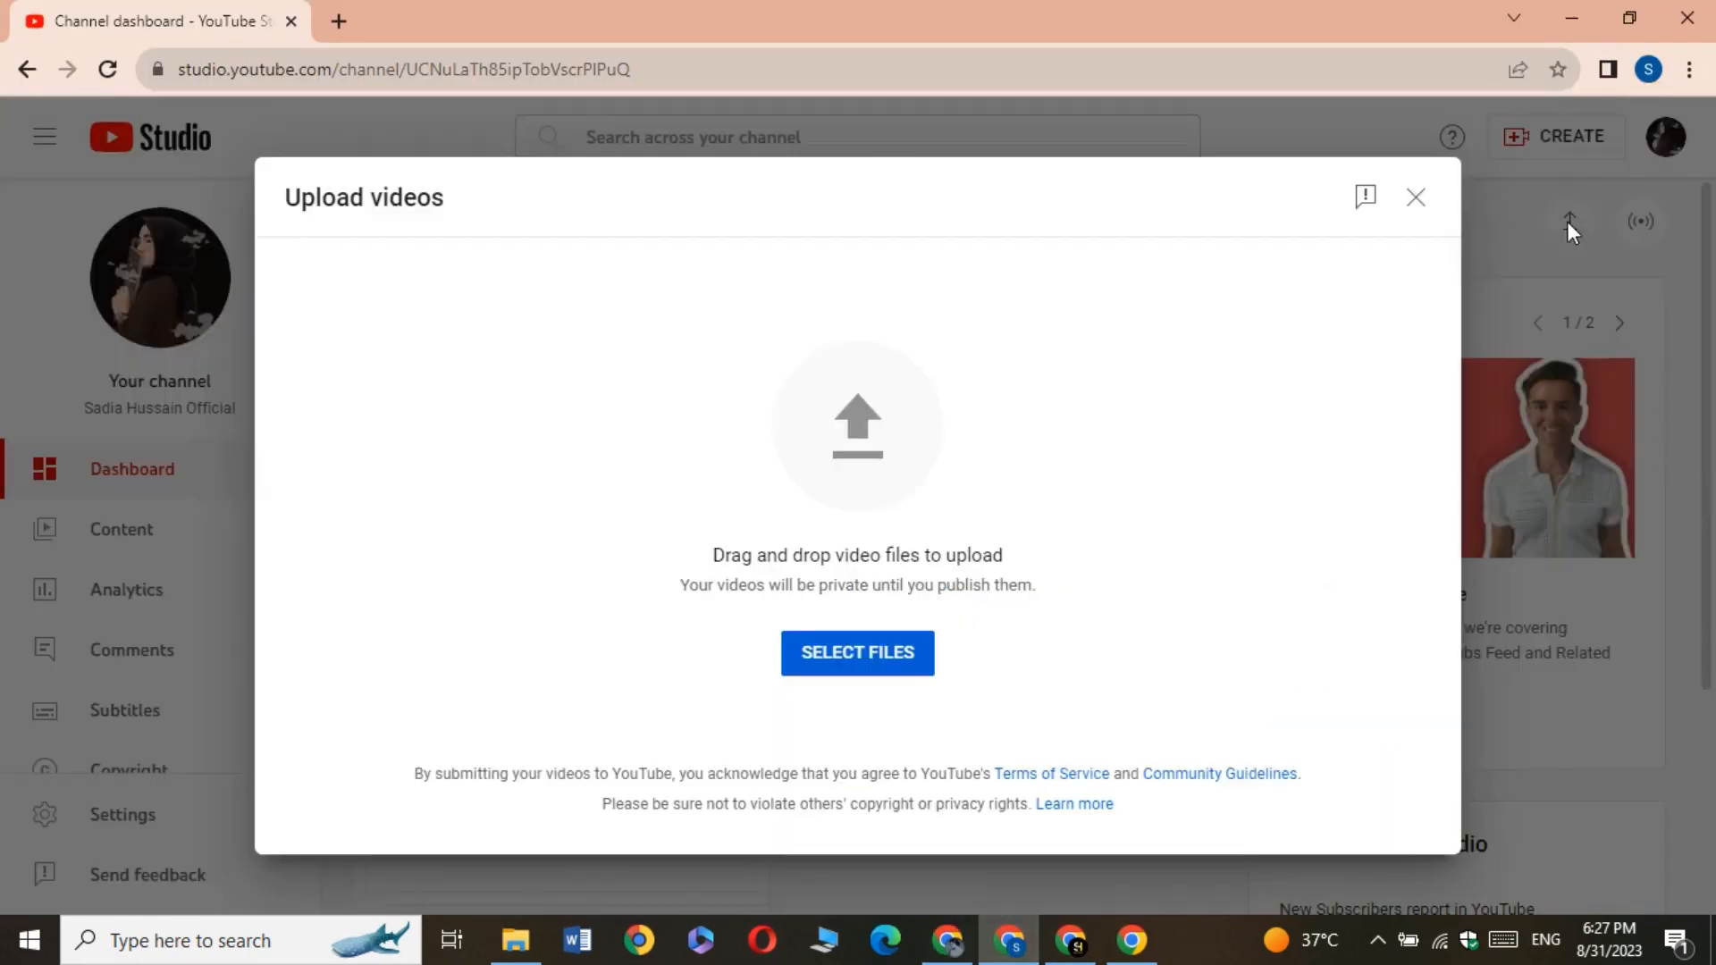
click(838, 653)
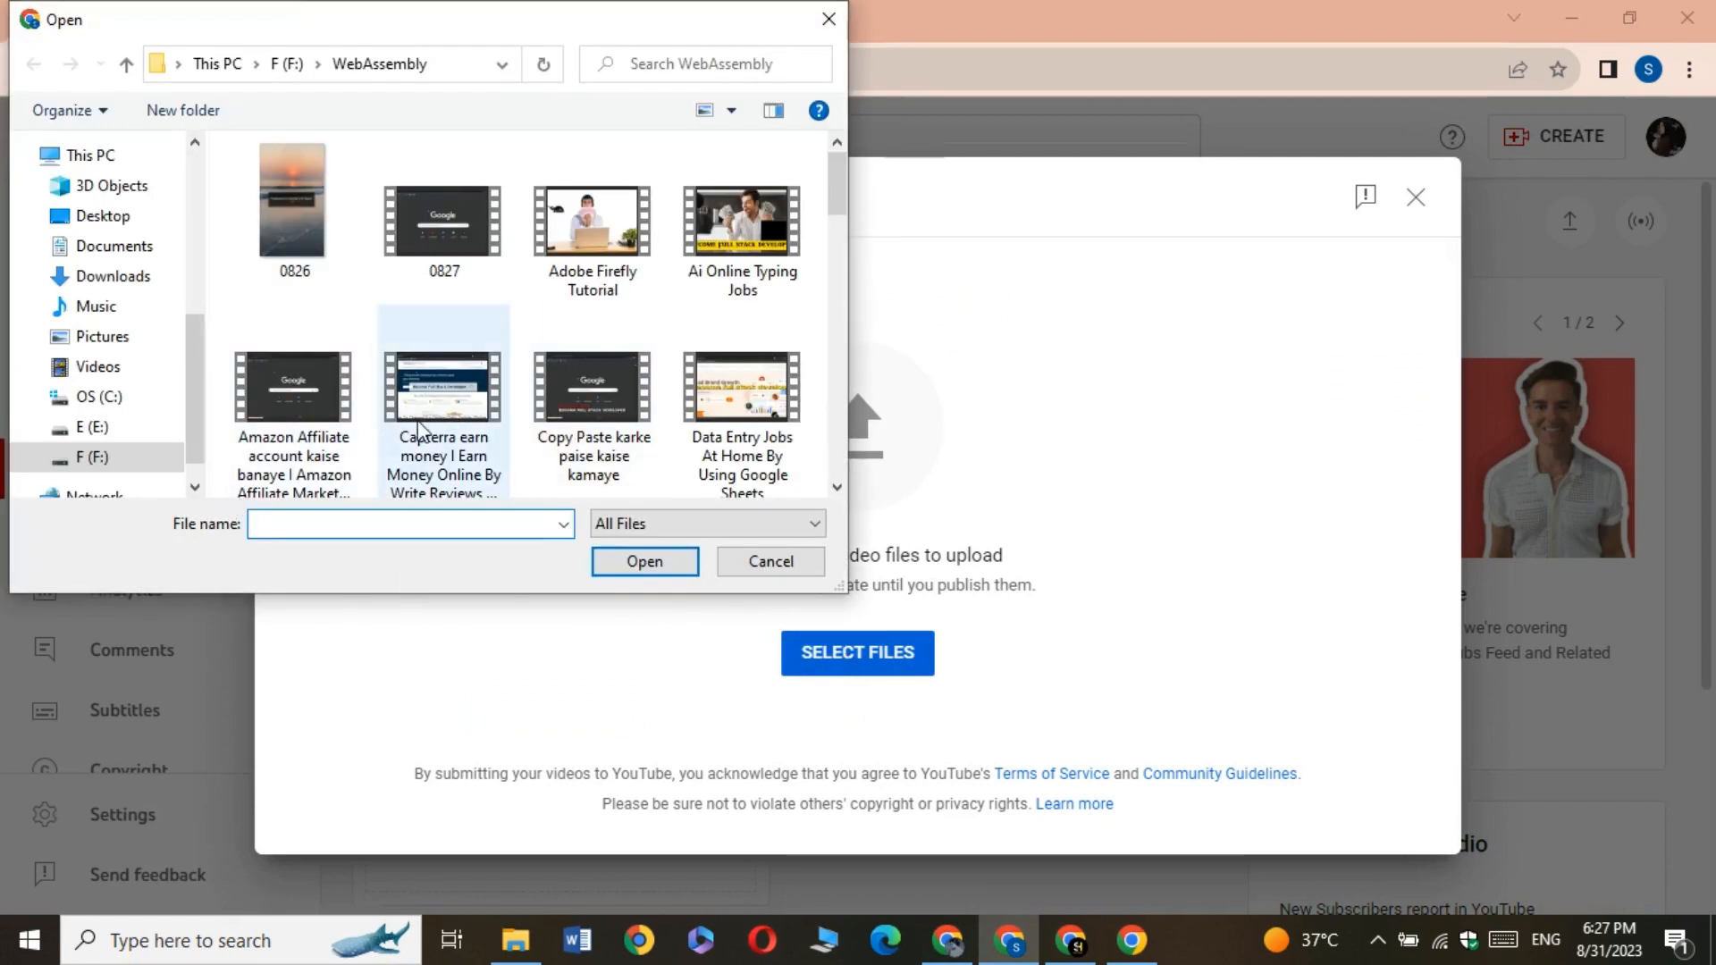
click(293, 394)
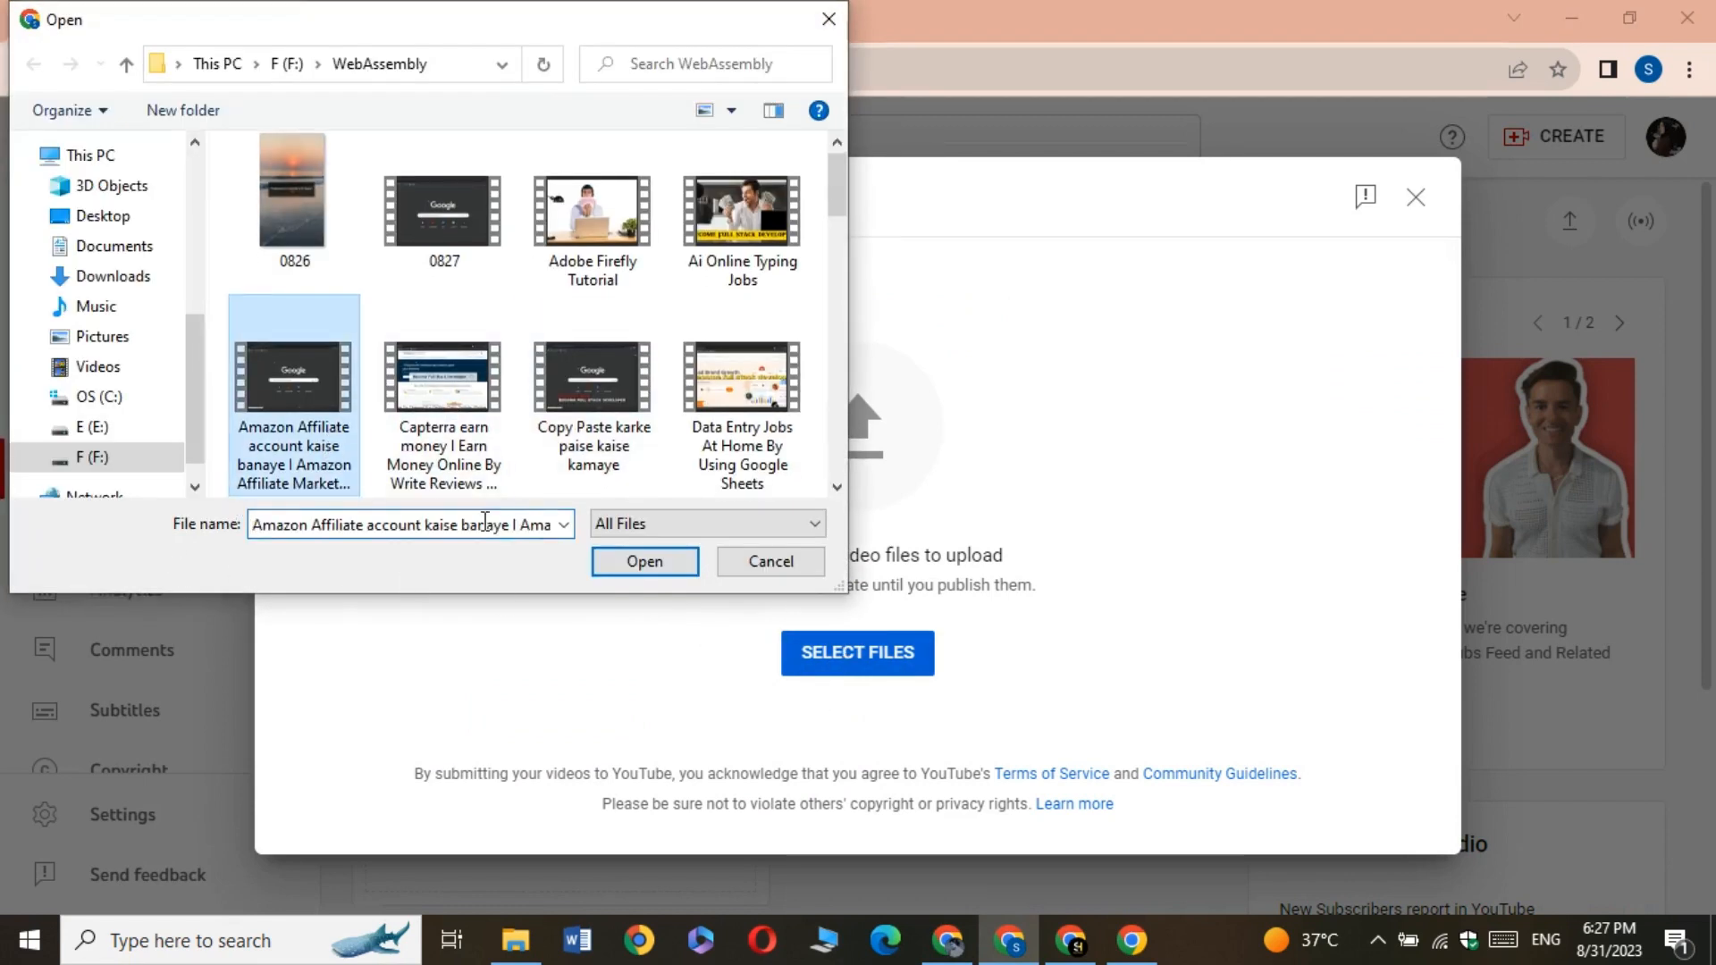
click(634, 559)
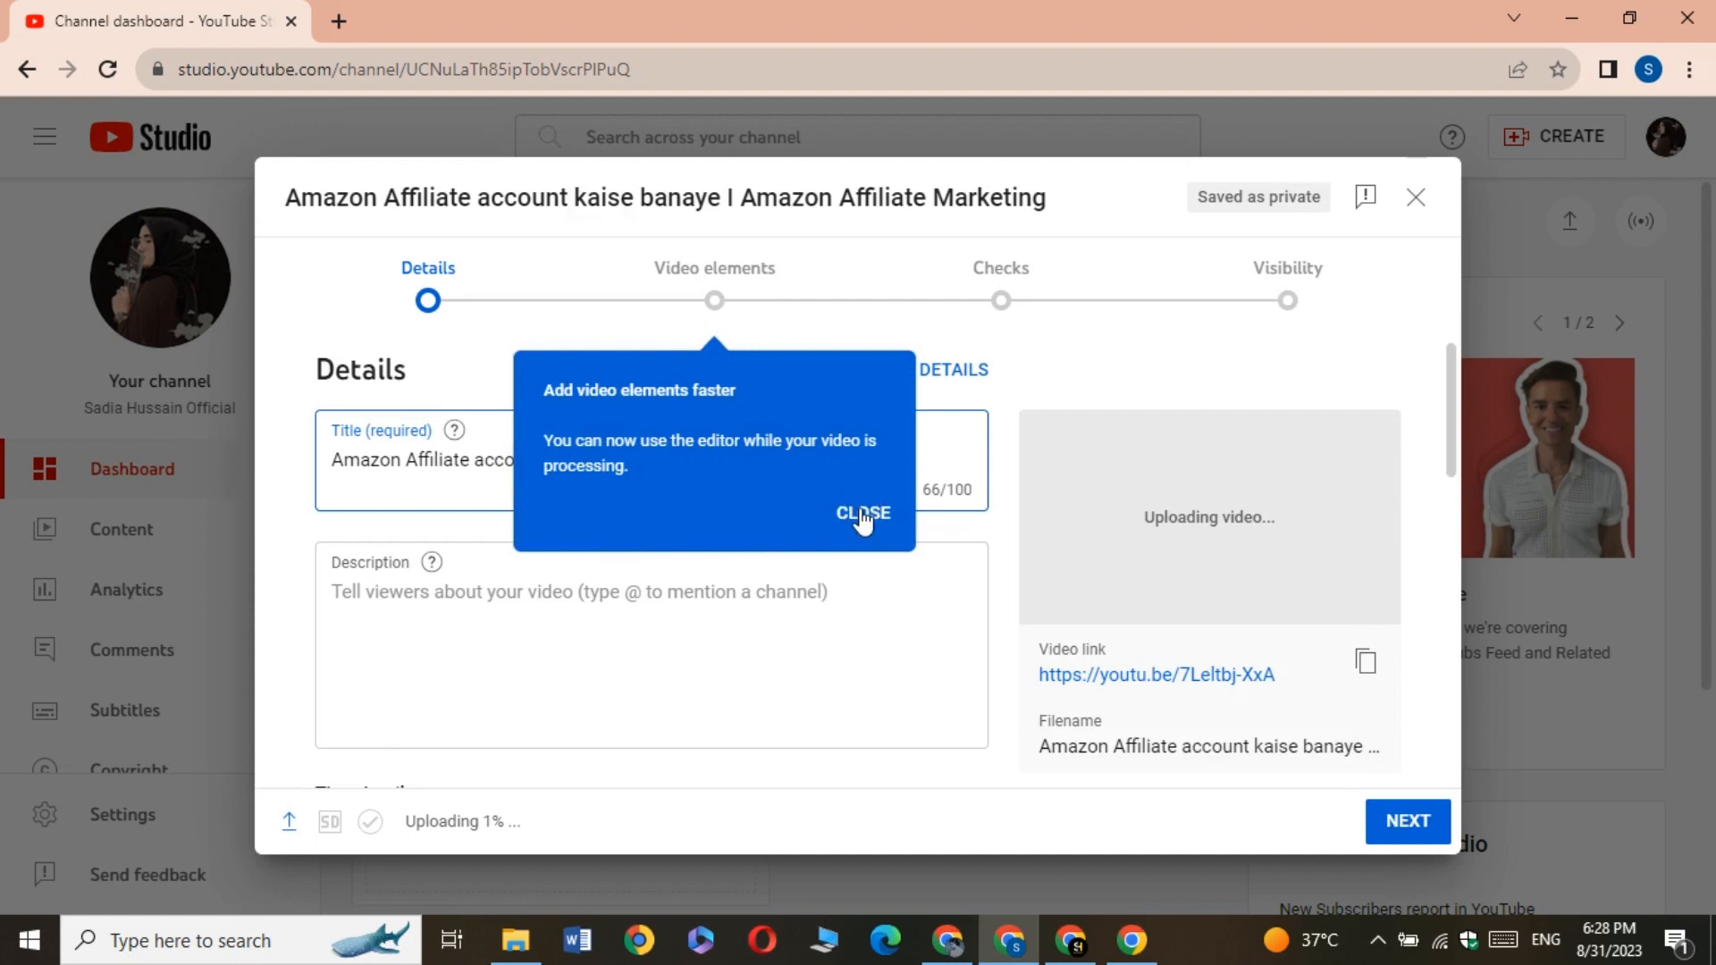
click(862, 517)
click(938, 580)
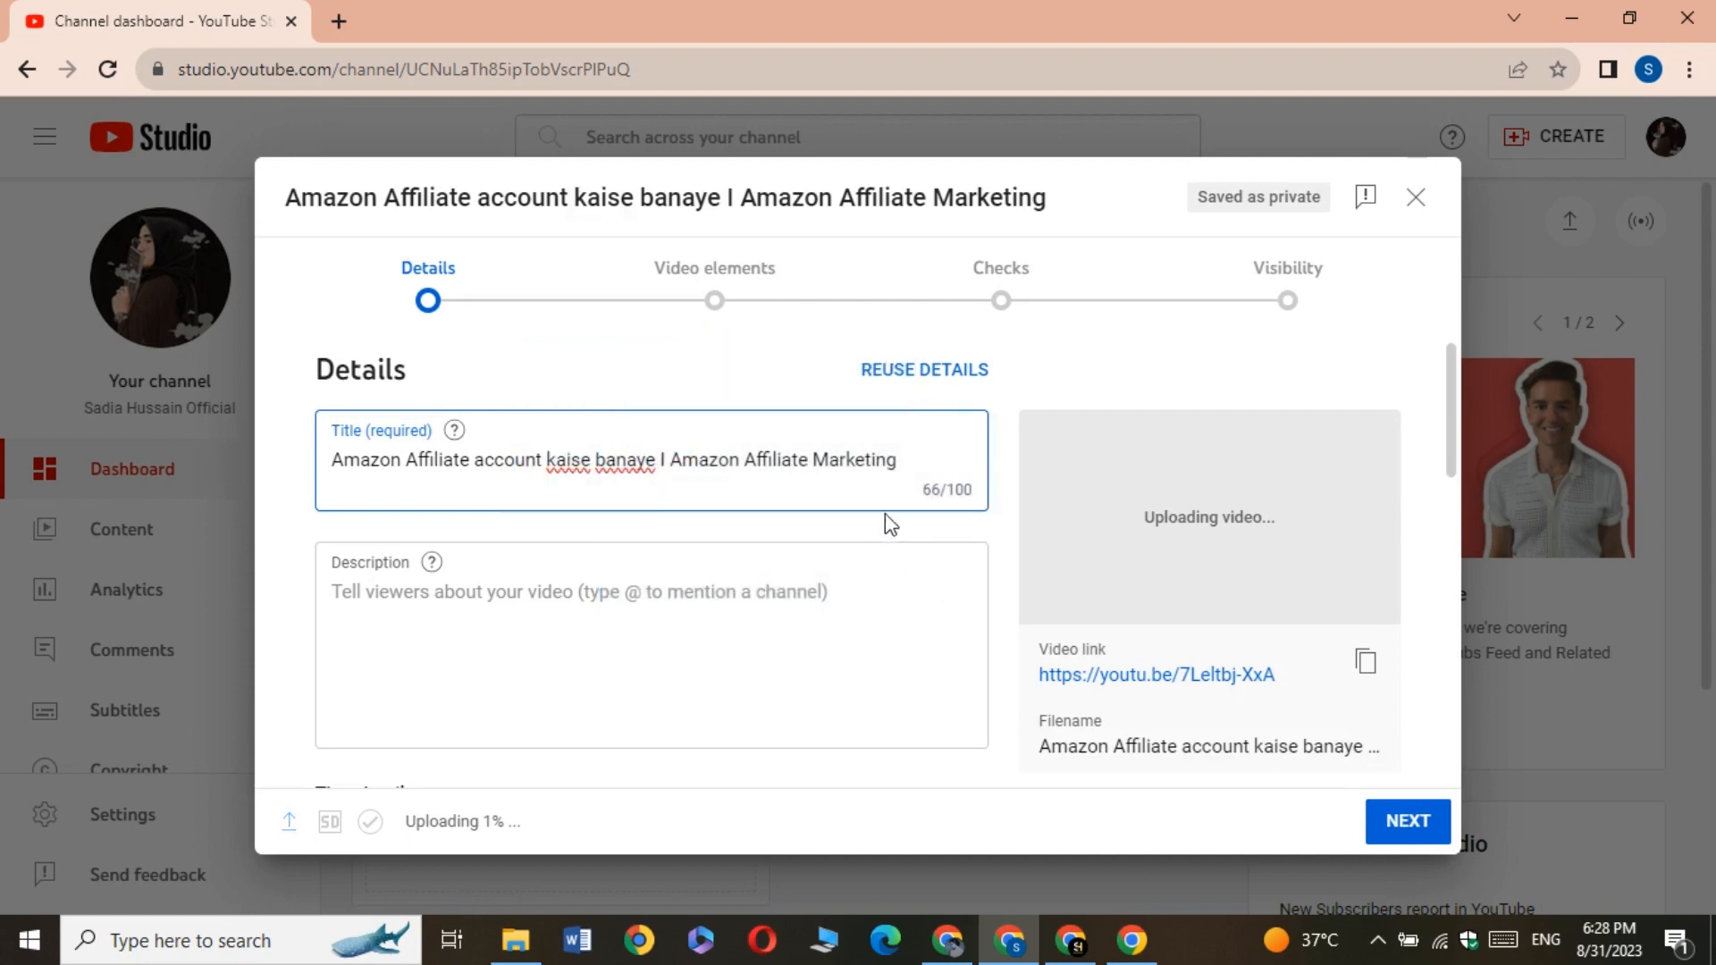
Replace the entire video title with the copied keyword "amazon affiliate account"
click(932, 451)
key(BackSpace)
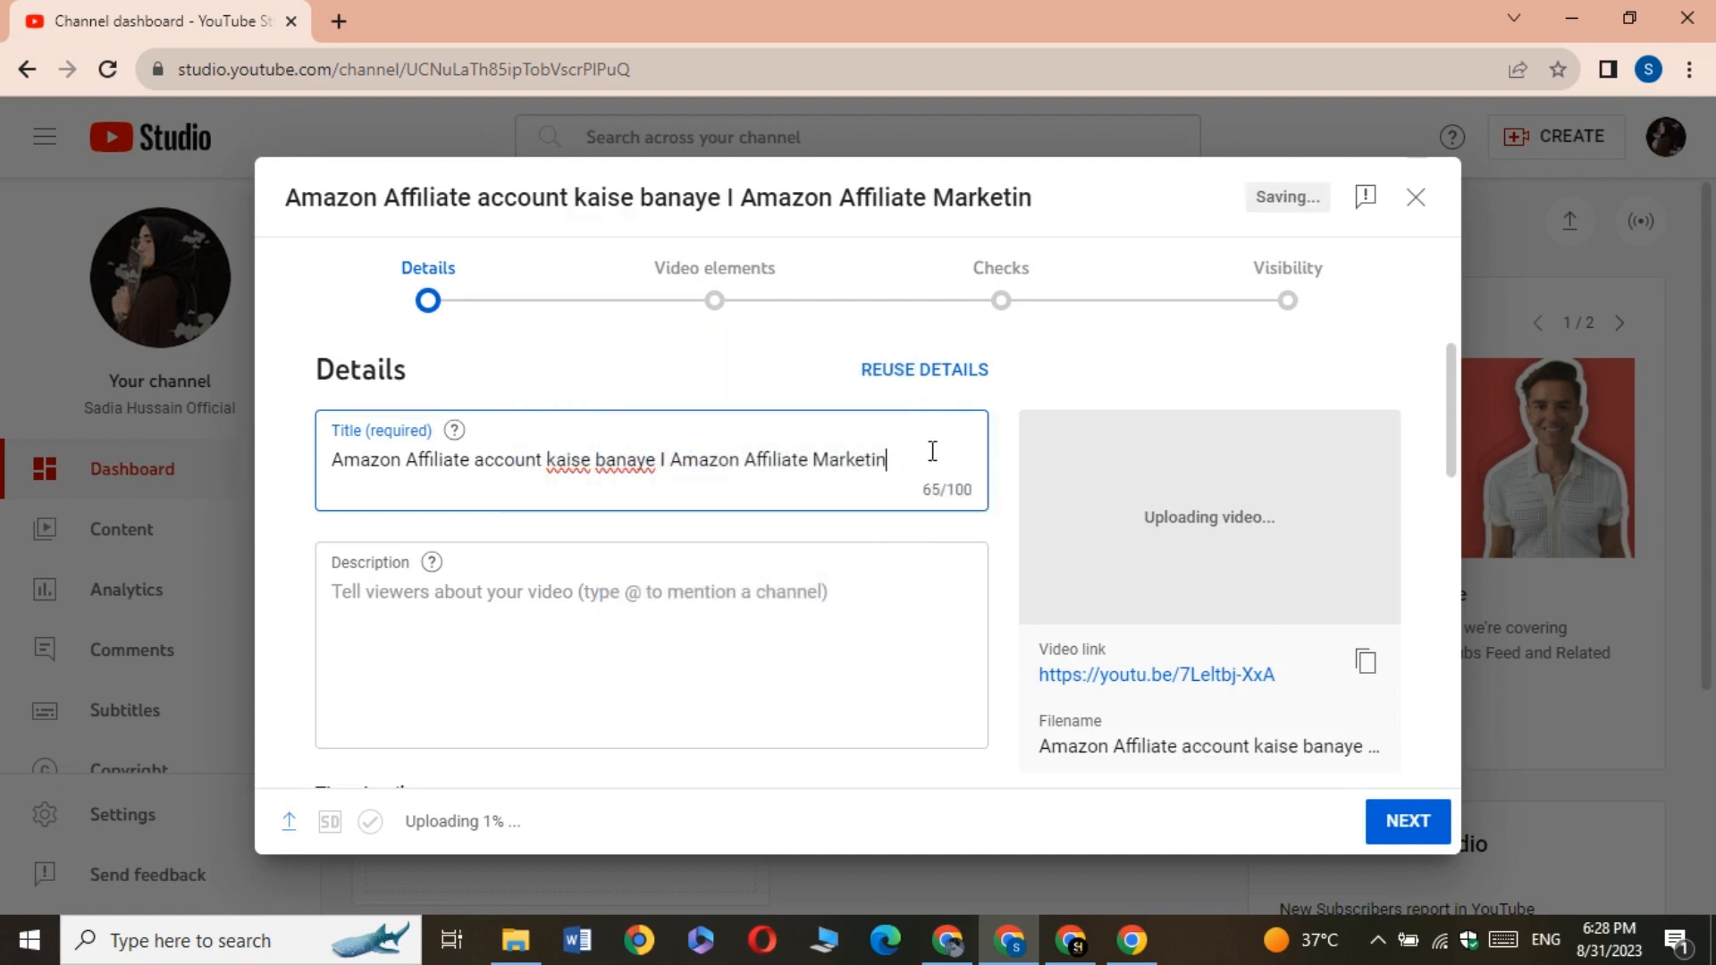
key(BackSpace)
key(BackSpace)
key(BackSpace)
key(BackSpace)
key(BackSpace)
key(BackSpace)
key(BackSpace)
key(BackSpace)
key(BackSpace)
key(BackSpace)
key(BackSpace)
key(BackSpace)
key(BackSpace)
key(BackSpace)
key(BackSpace)
key(BackSpace)
key(BackSpace)
key(BackSpace)
key(BackSpace)
key(BackSpace)
key(BackSpace)
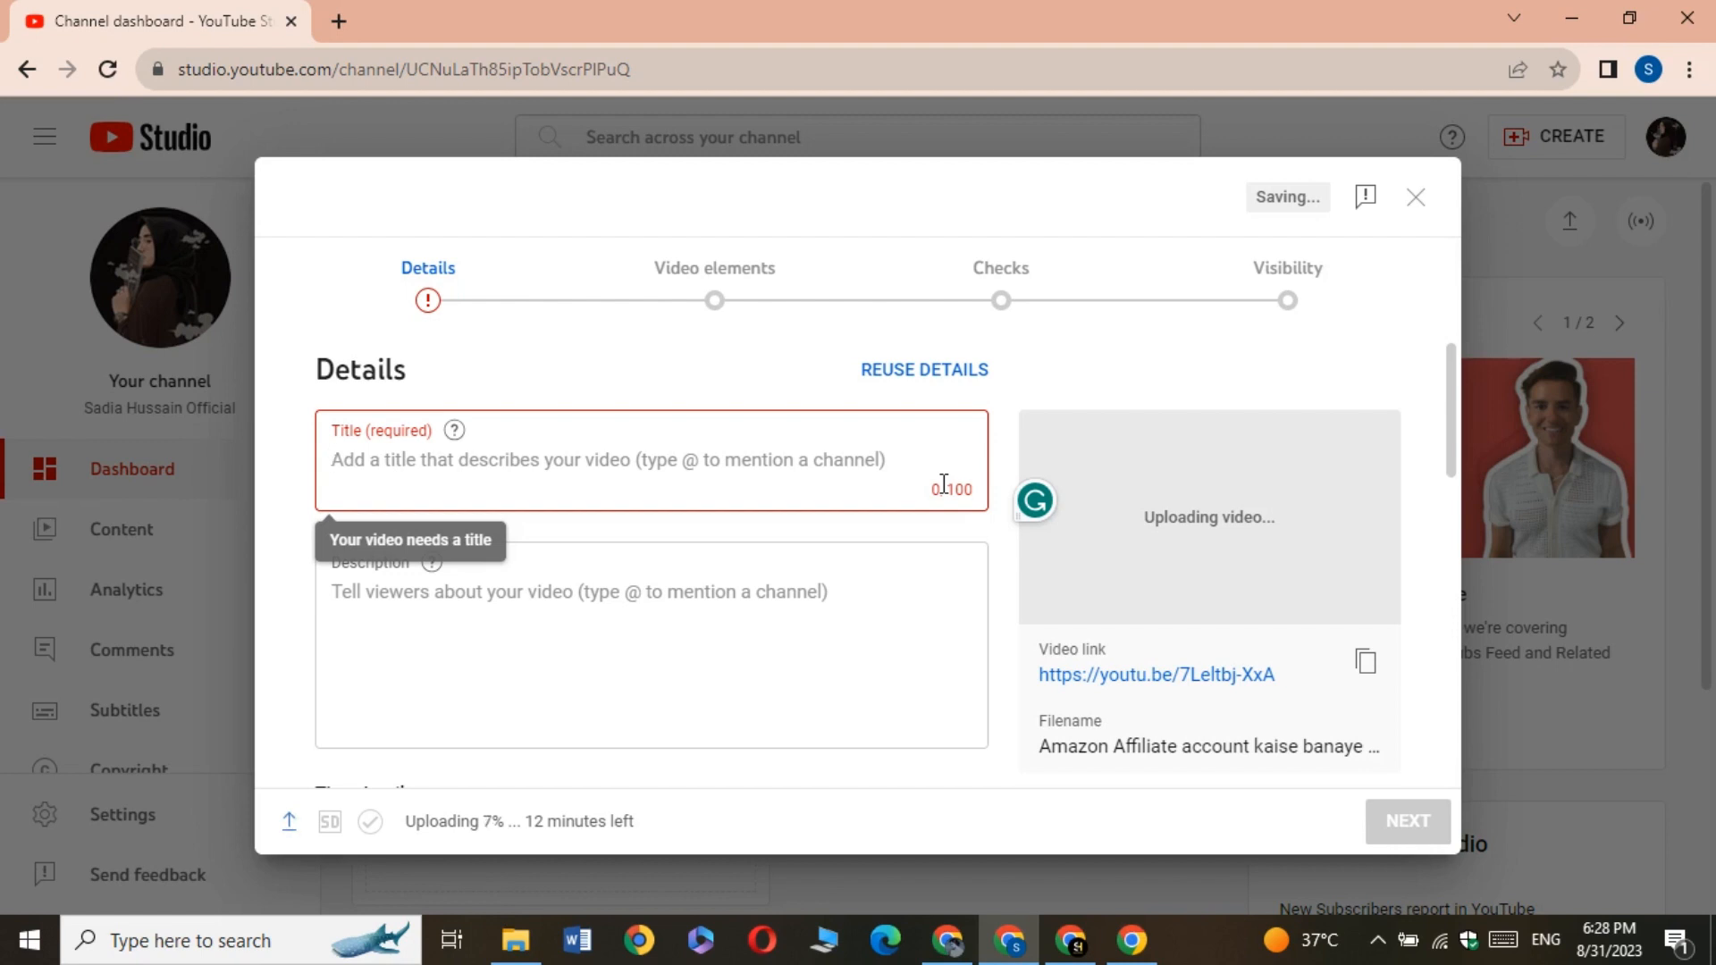
key(ctrl+v)
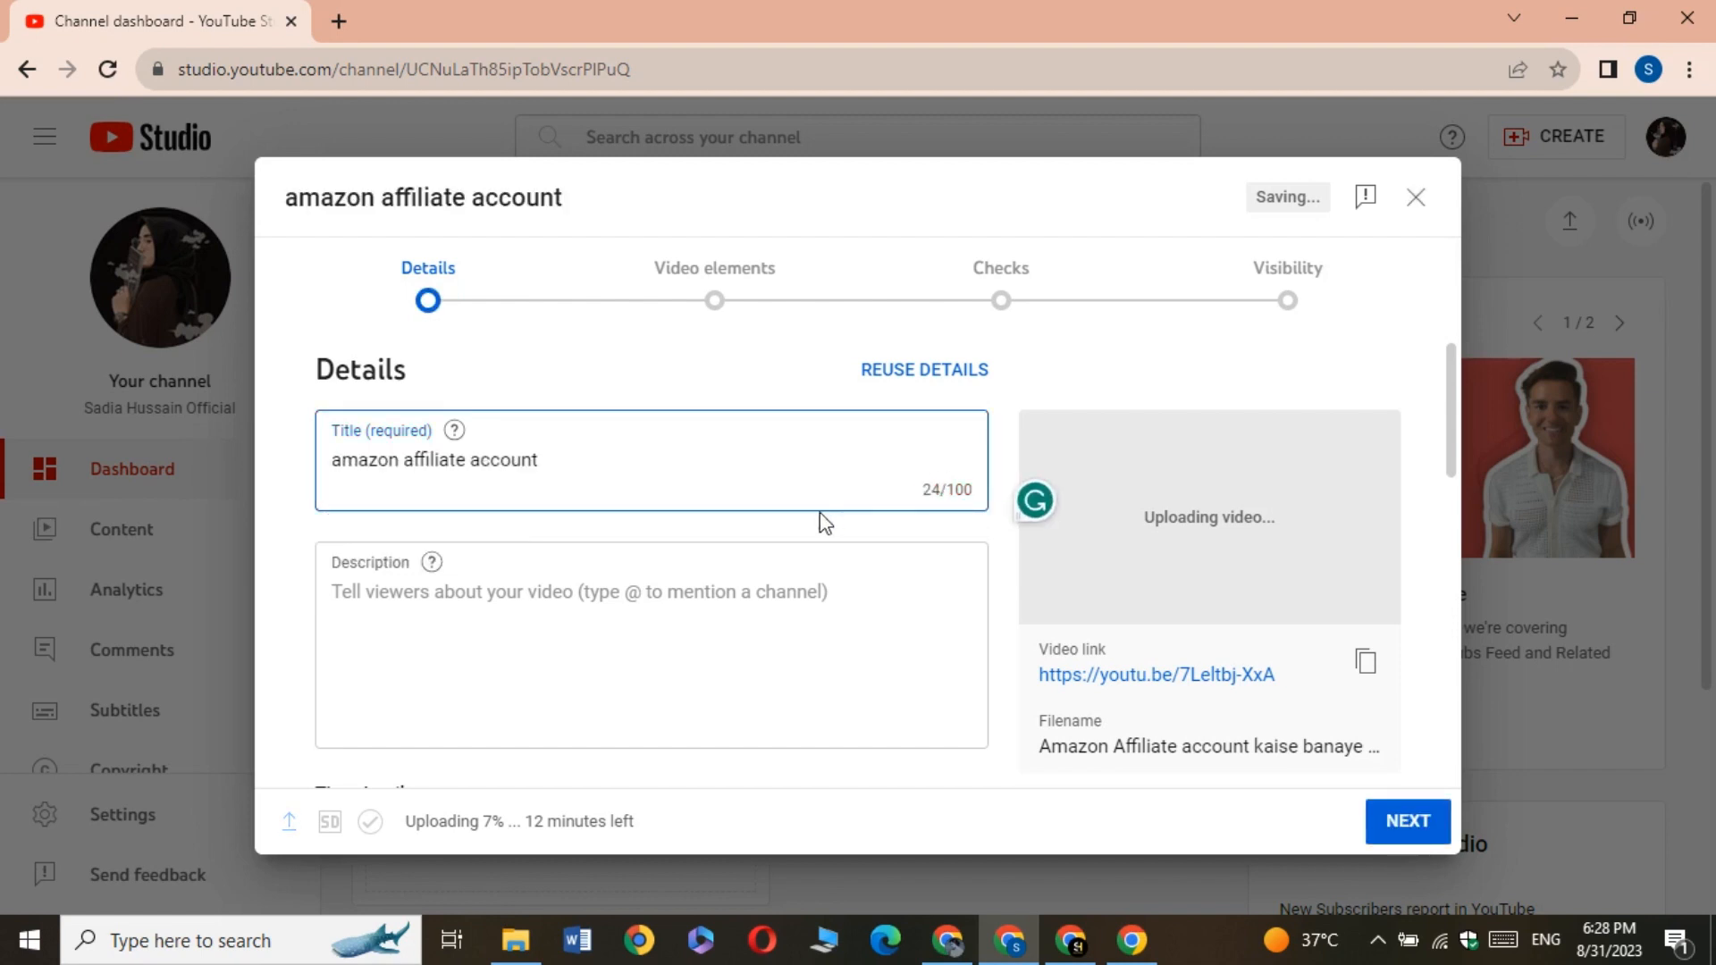
Capitalise the title's first letter and add the separator "I" at the end, giving "Amazon affiliate account I"
click(336, 459)
key(Delete)
text(A)
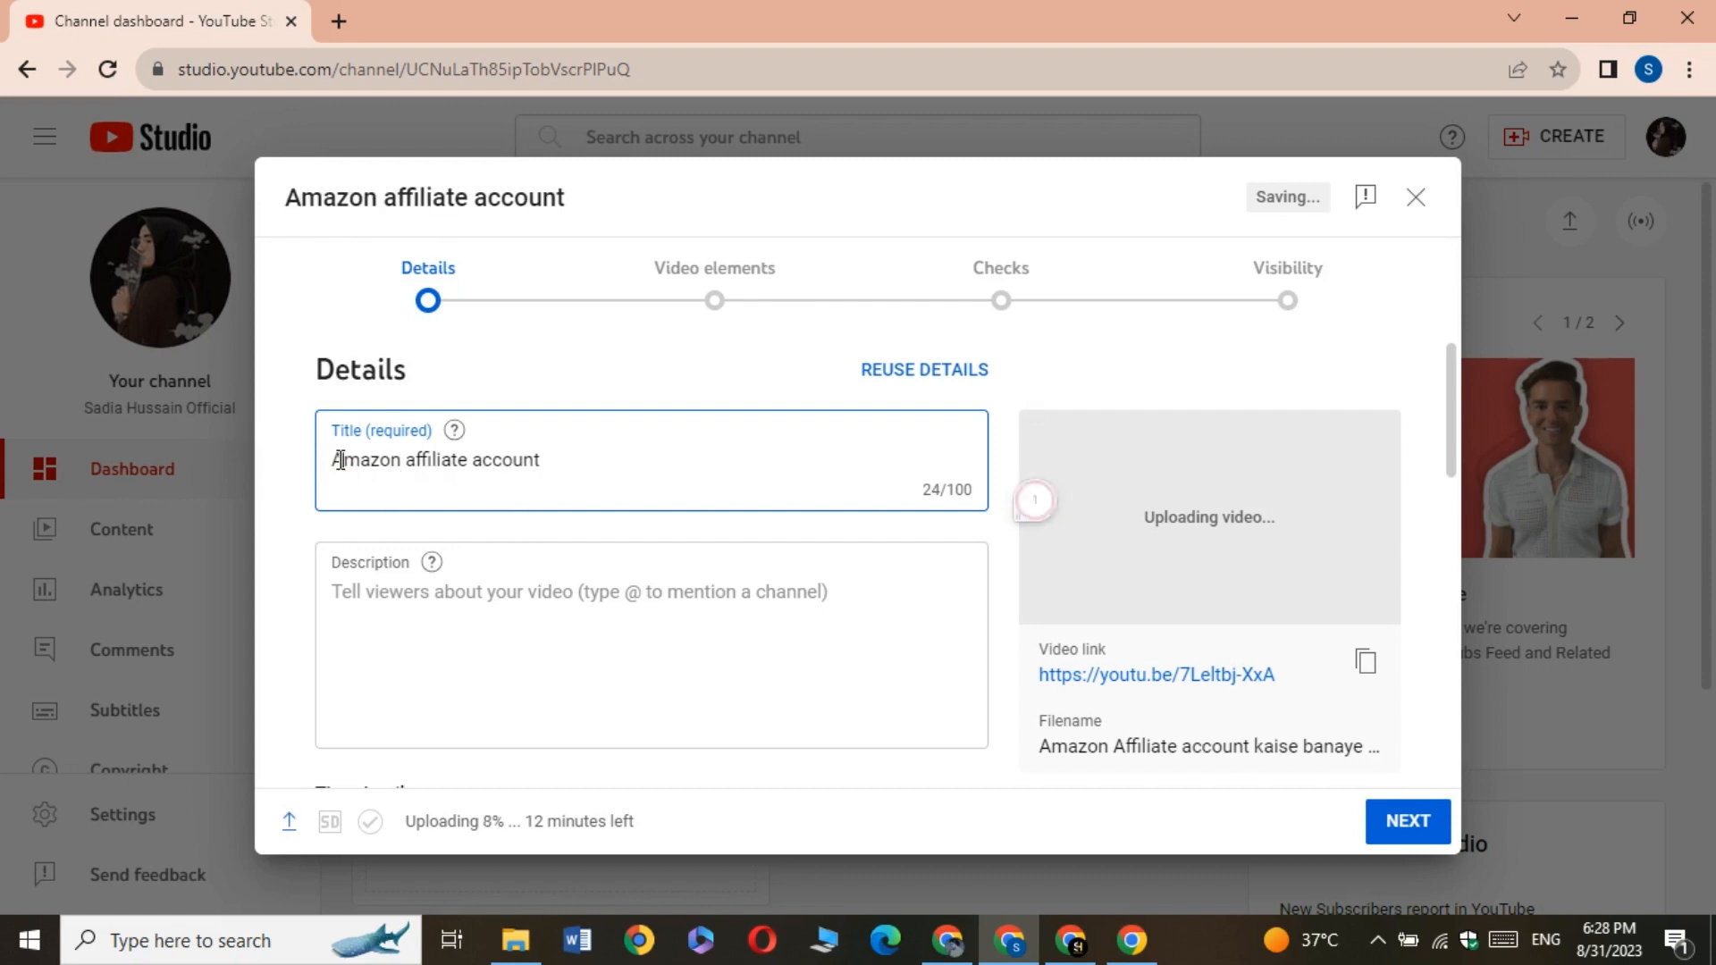
click(554, 459)
text(I)
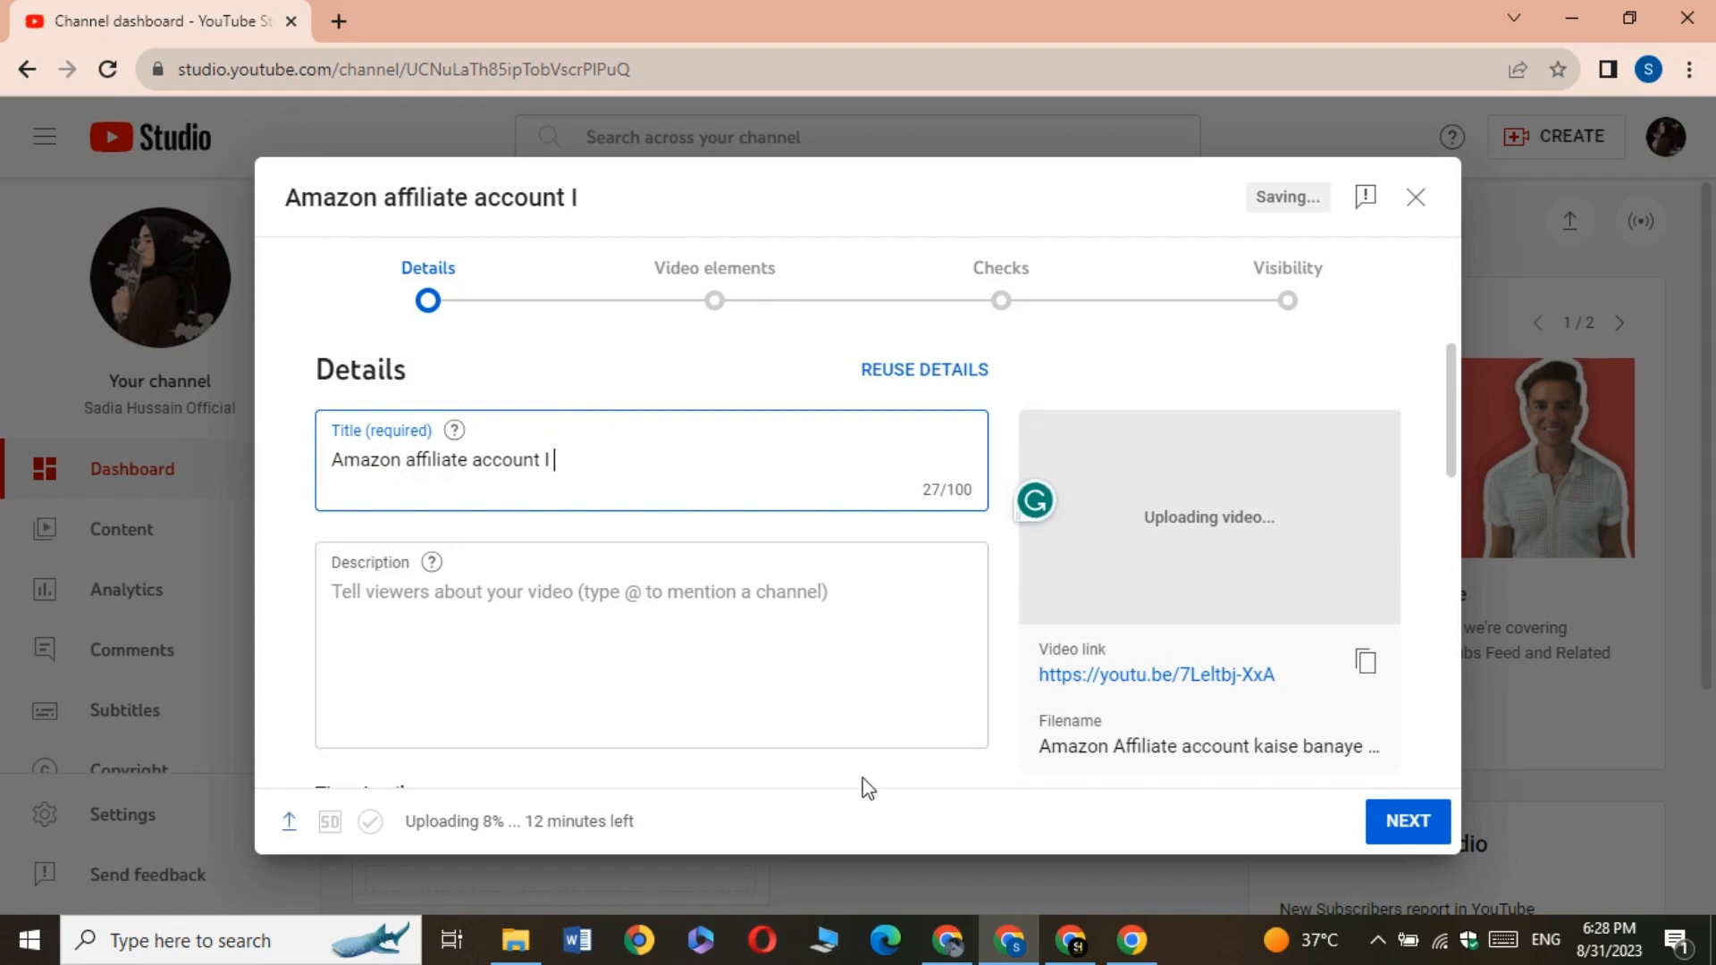
Switch to Keyword Planner, select only the keyword idea "create amazon affiliate account" and copy it to the clipboard
click(954, 947)
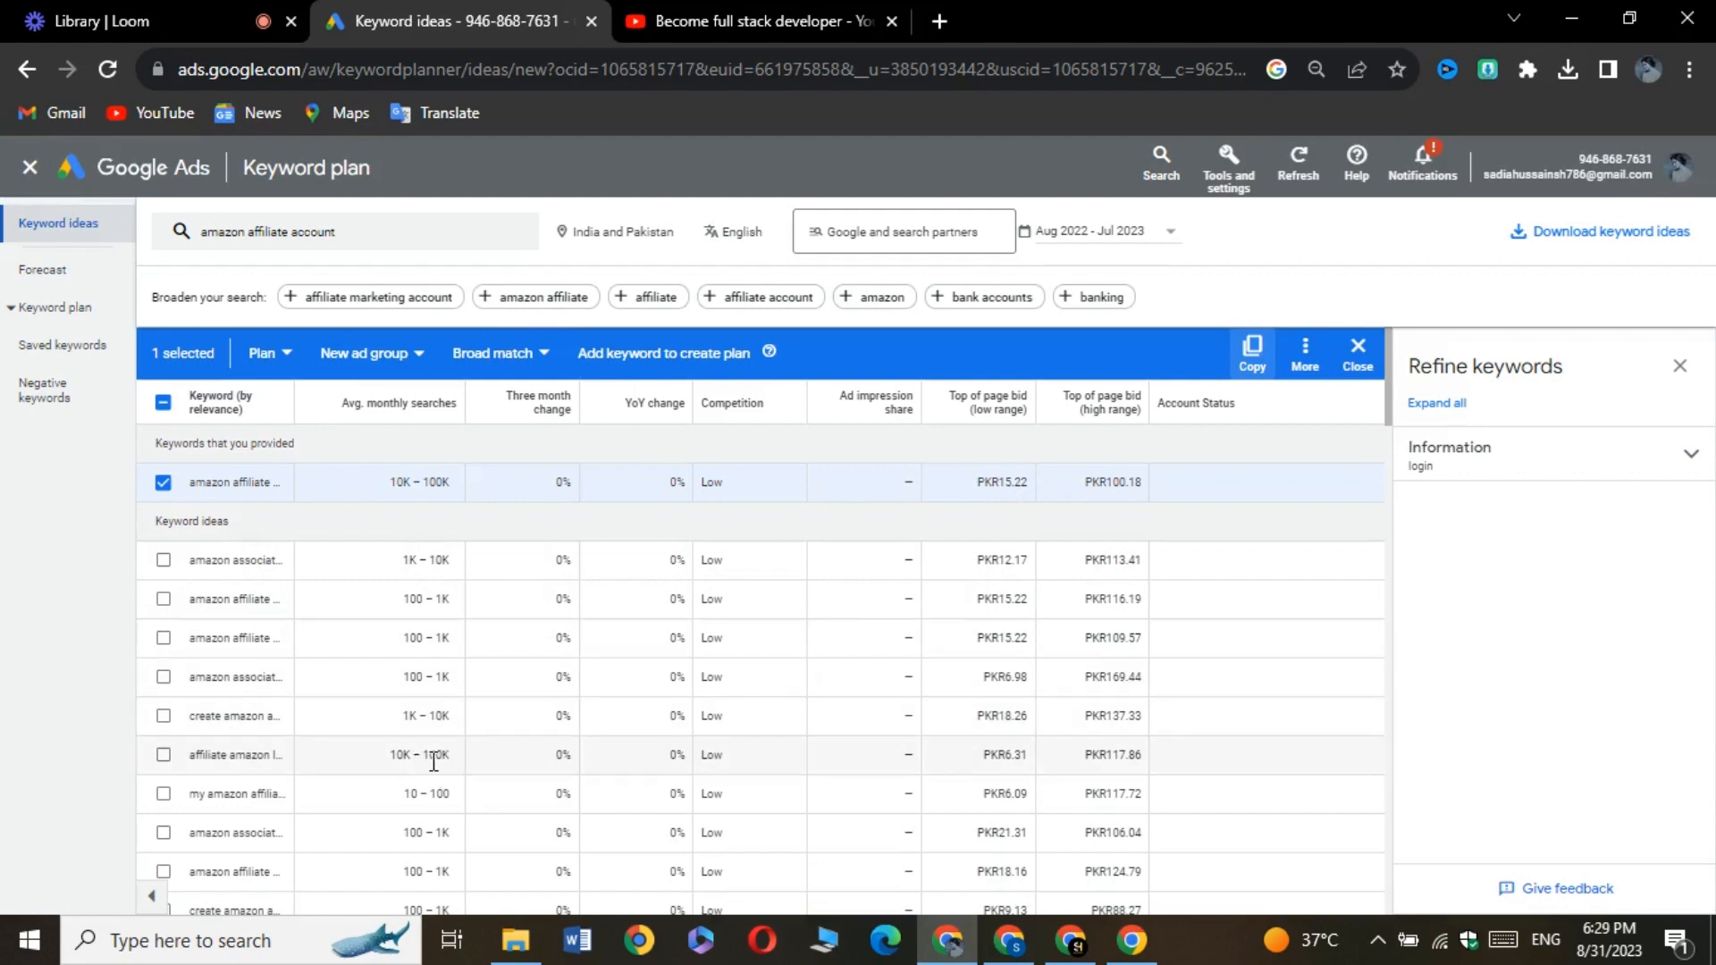
click(164, 721)
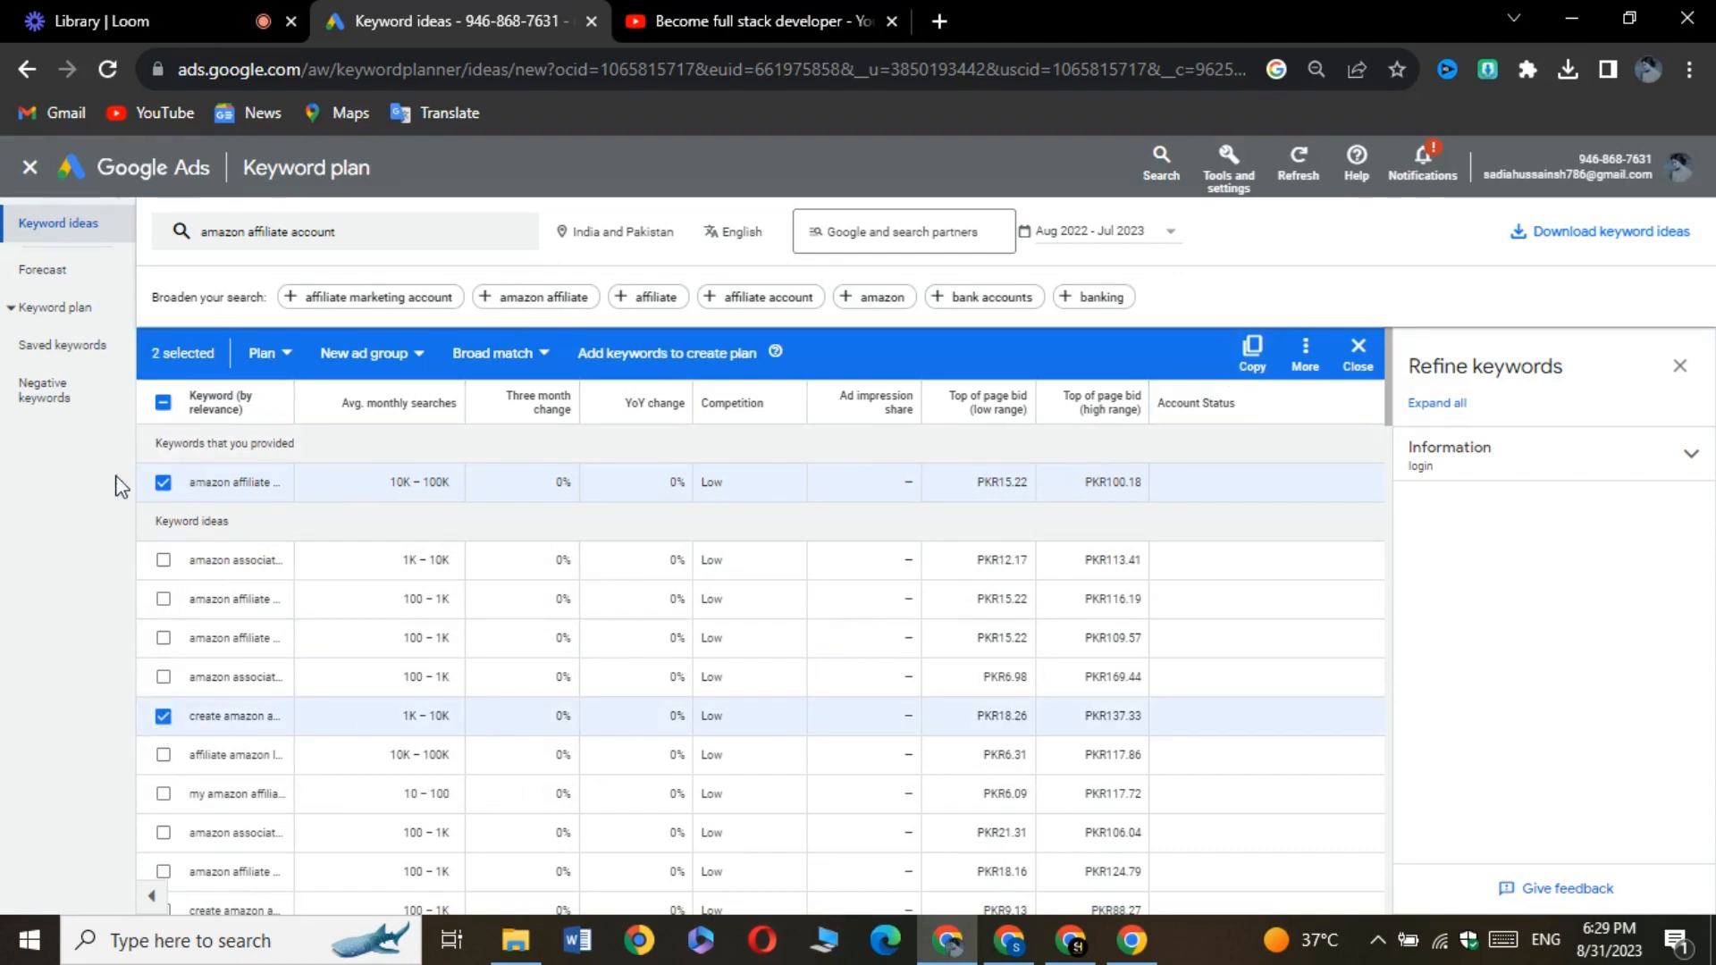
click(162, 483)
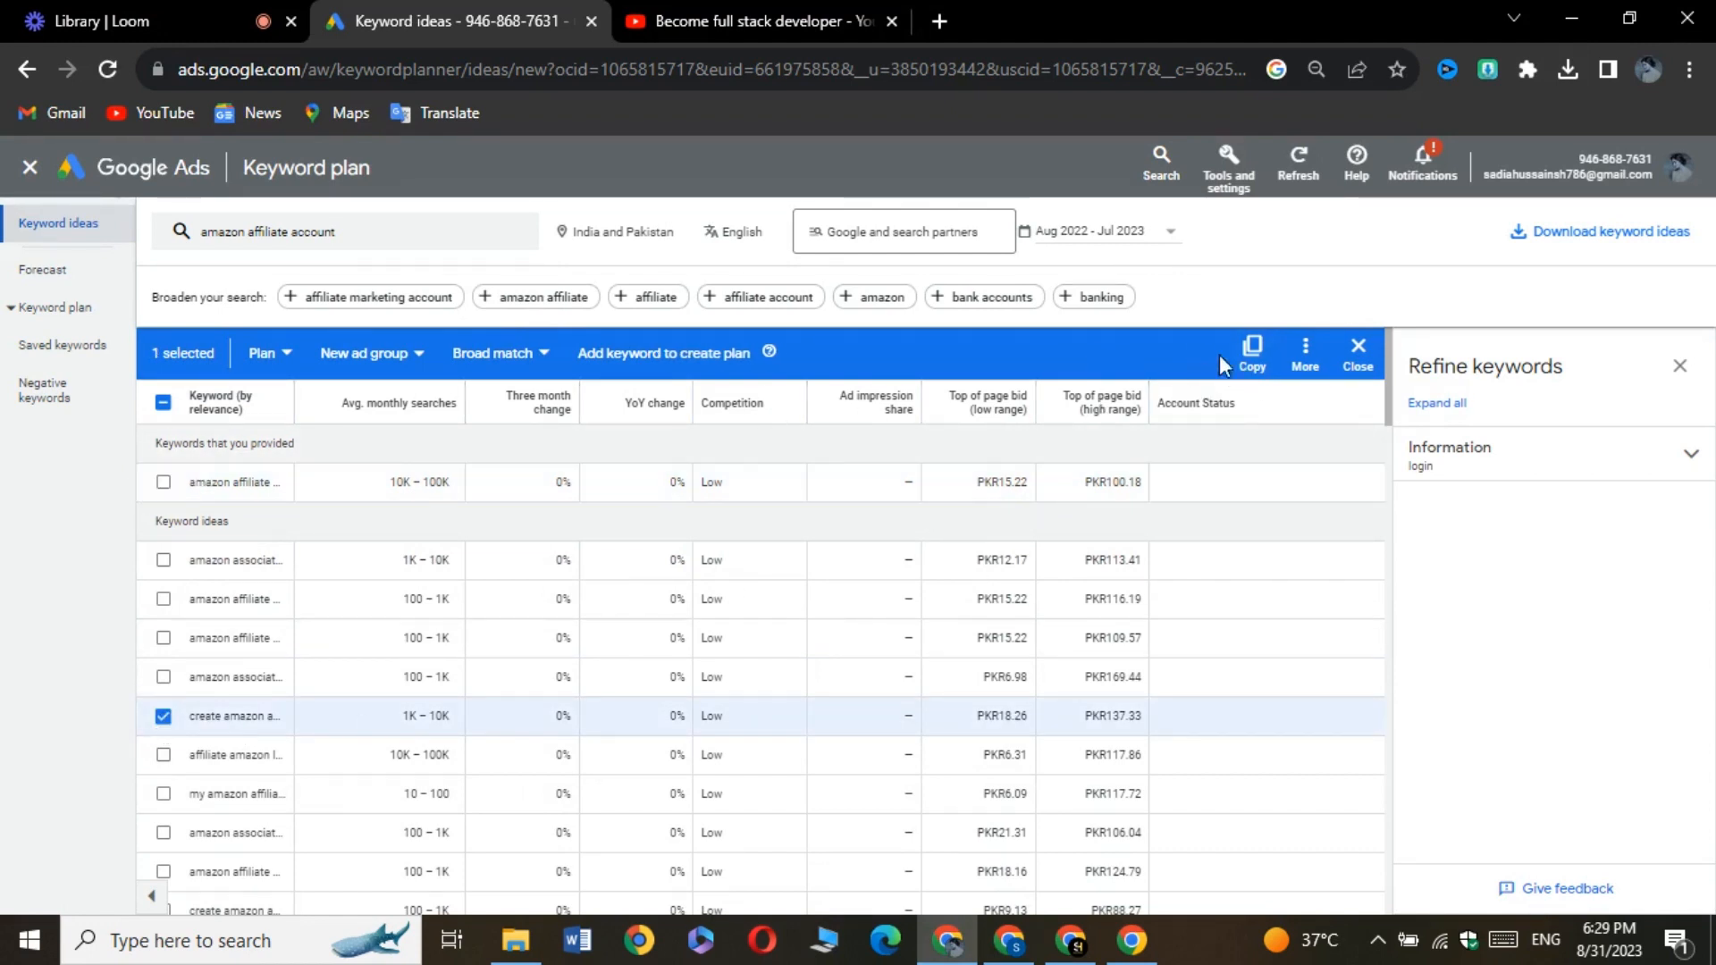
click(1252, 368)
Back in the upload details, append the copied keyword to the title and capitalise it as "Create amazon affiliate account"
click(1022, 944)
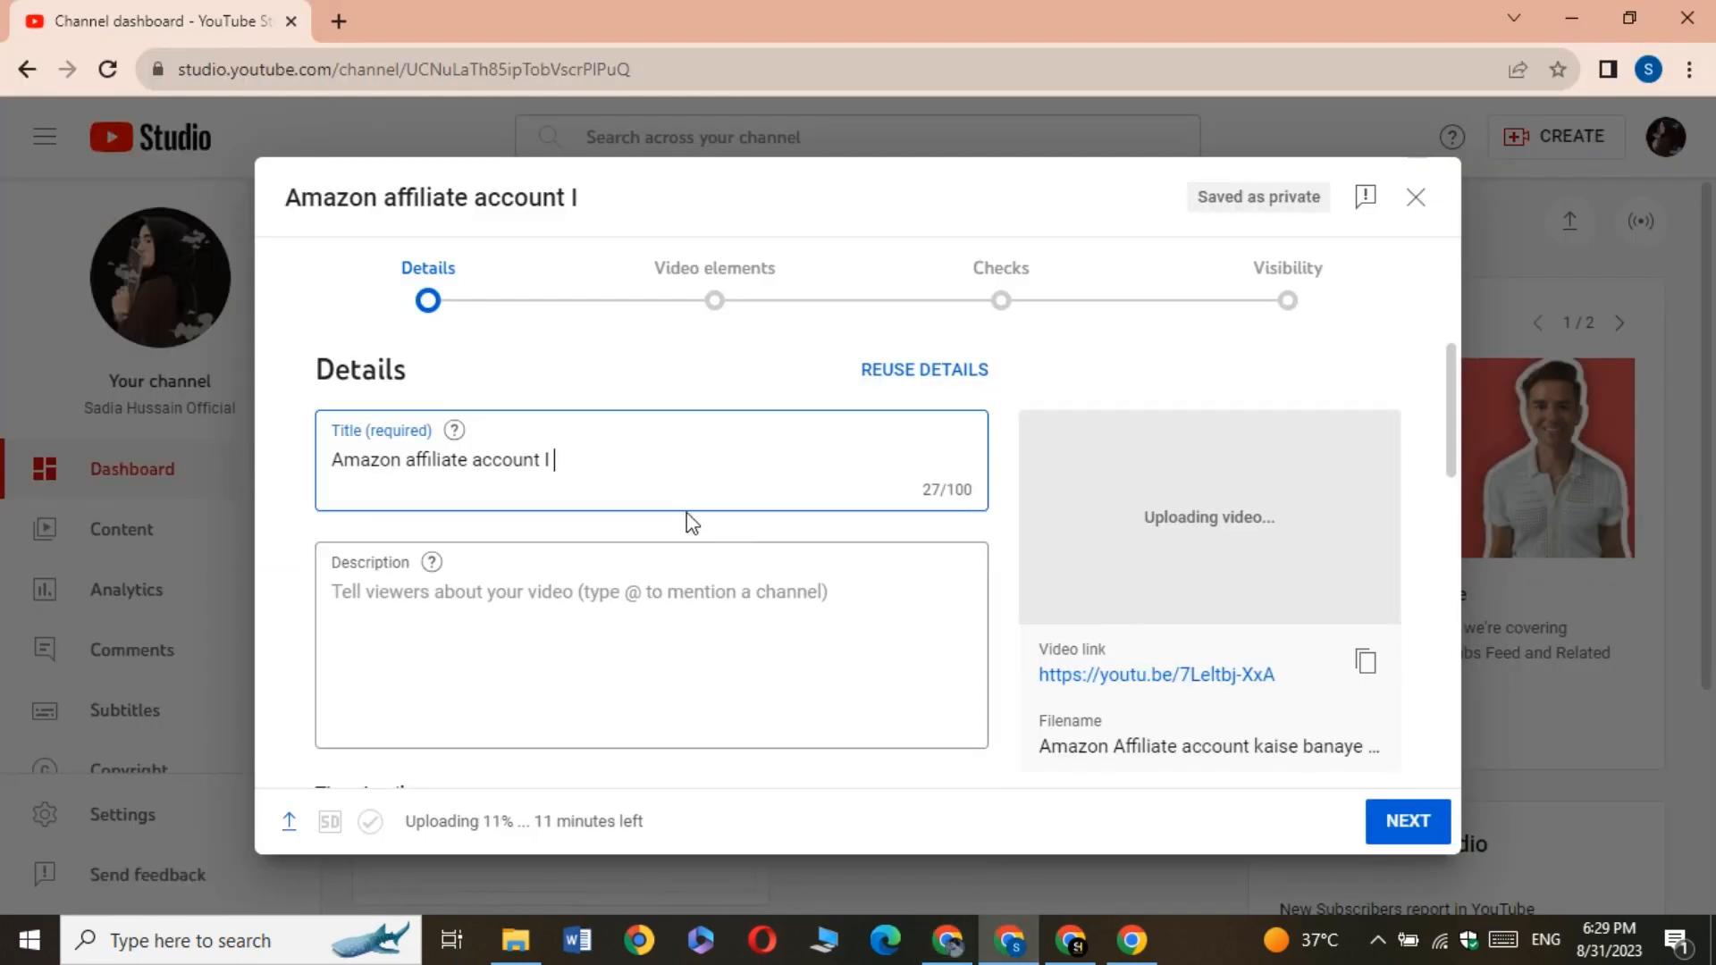
right_click(559, 452)
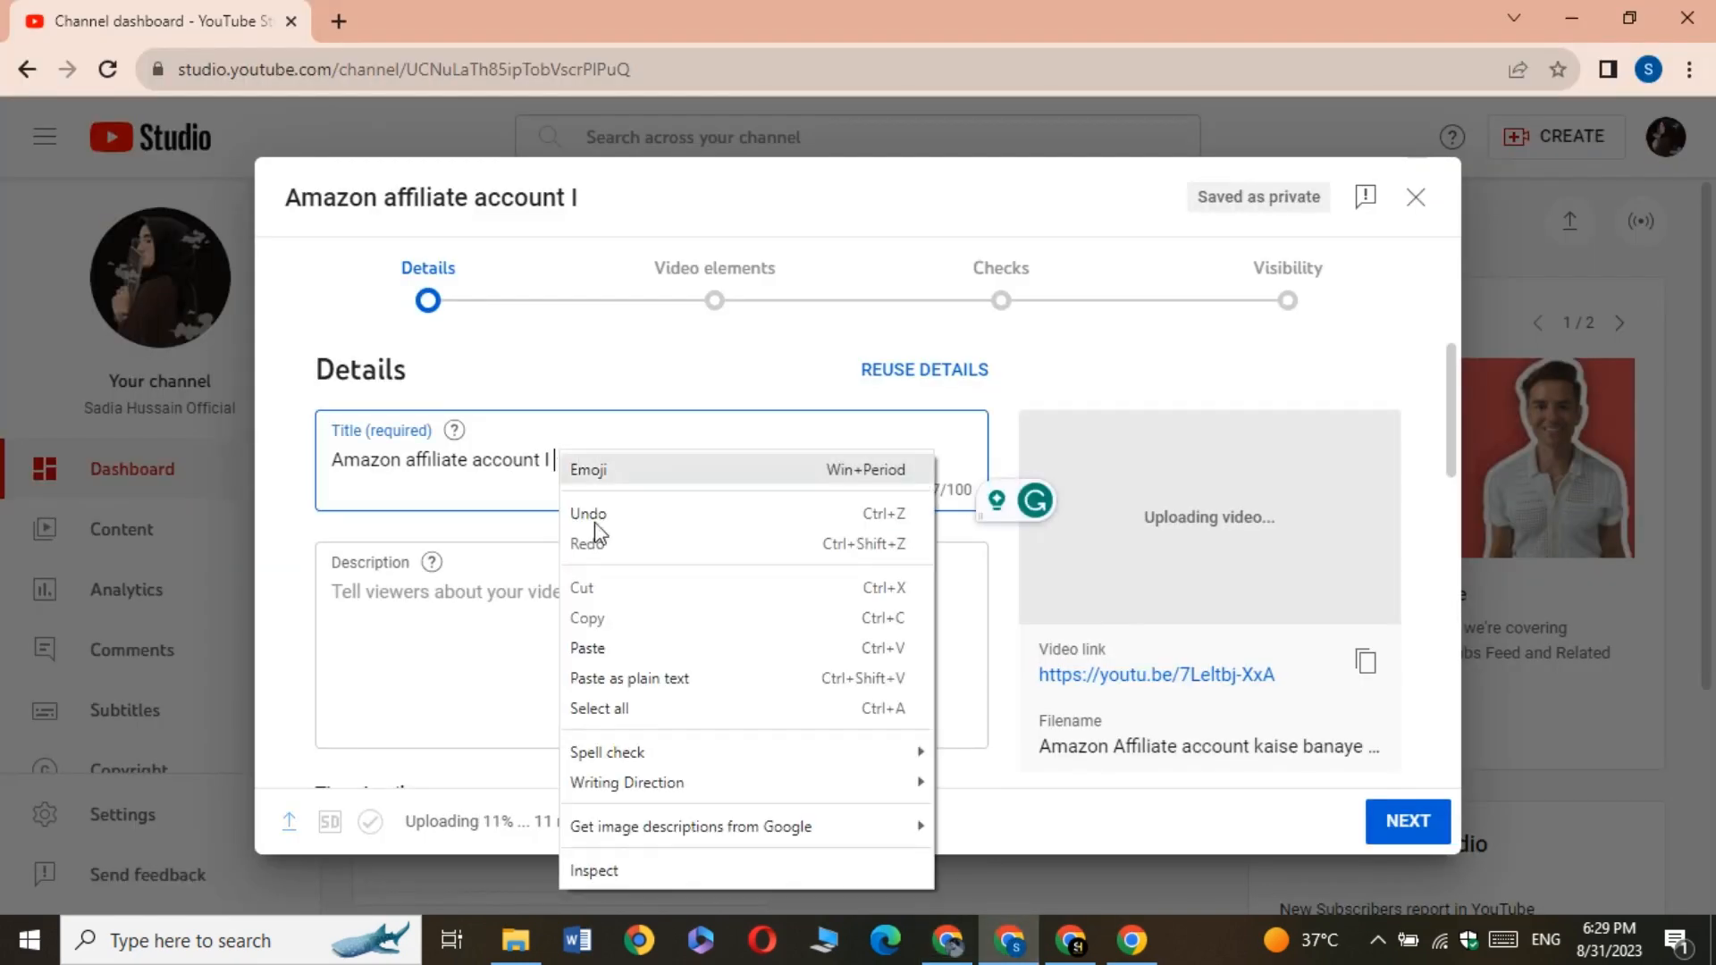
click(630, 678)
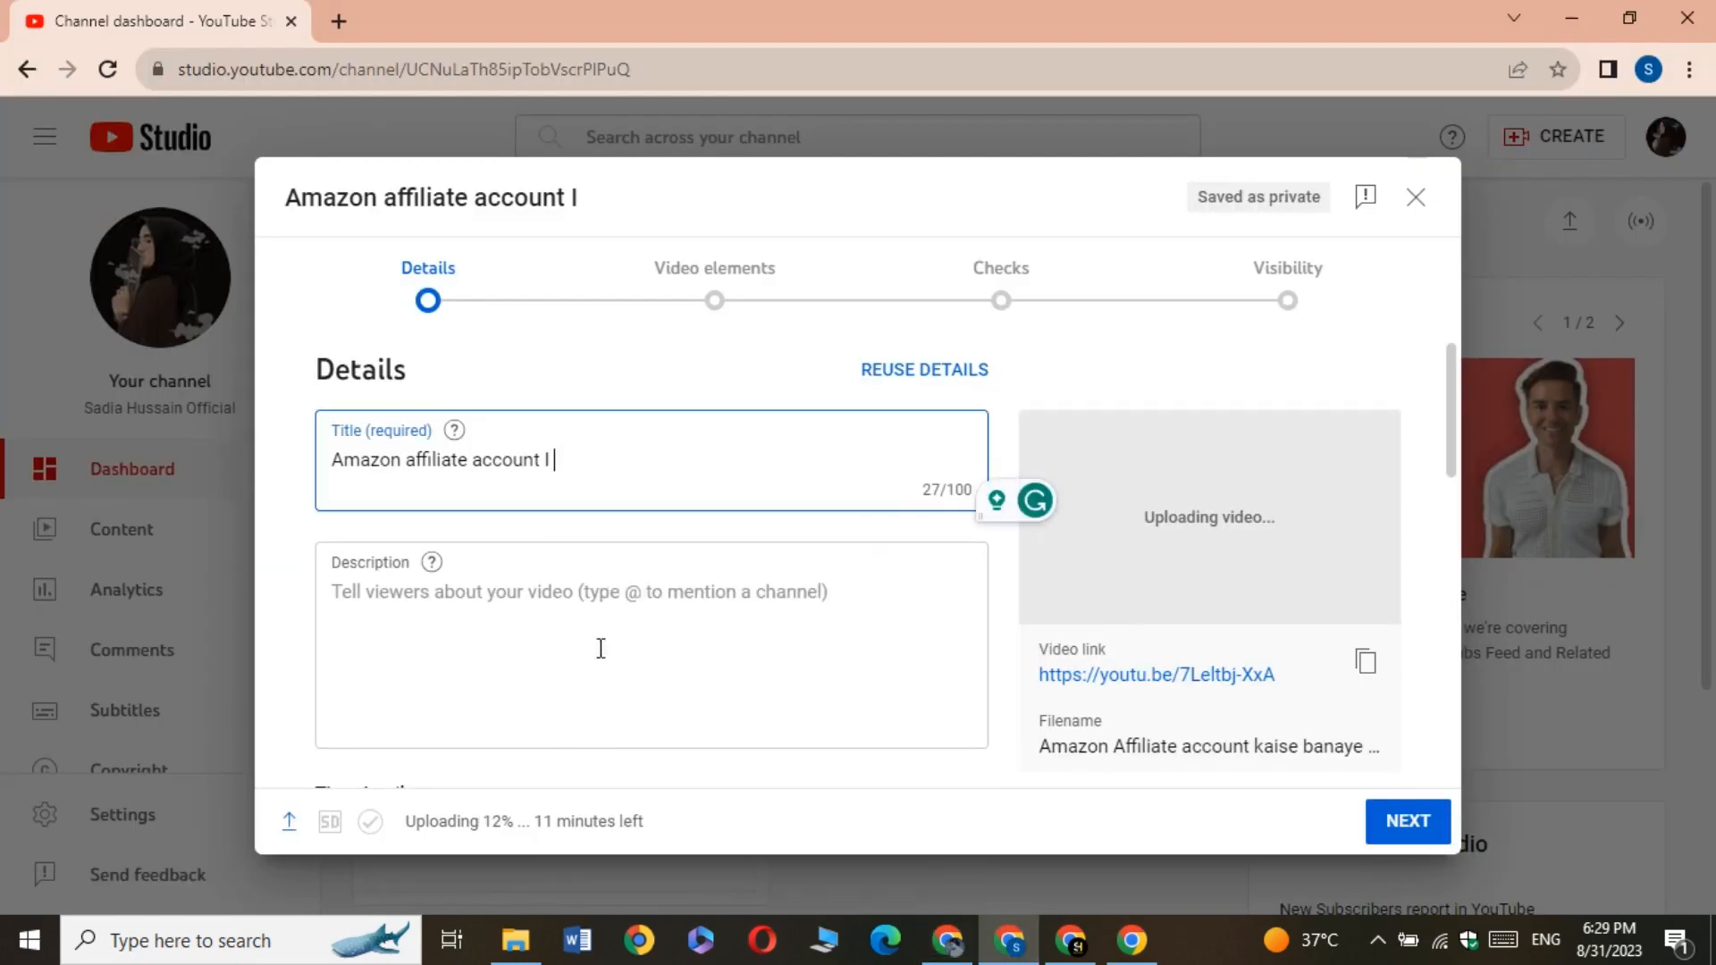
click(563, 462)
key(BackSpace)
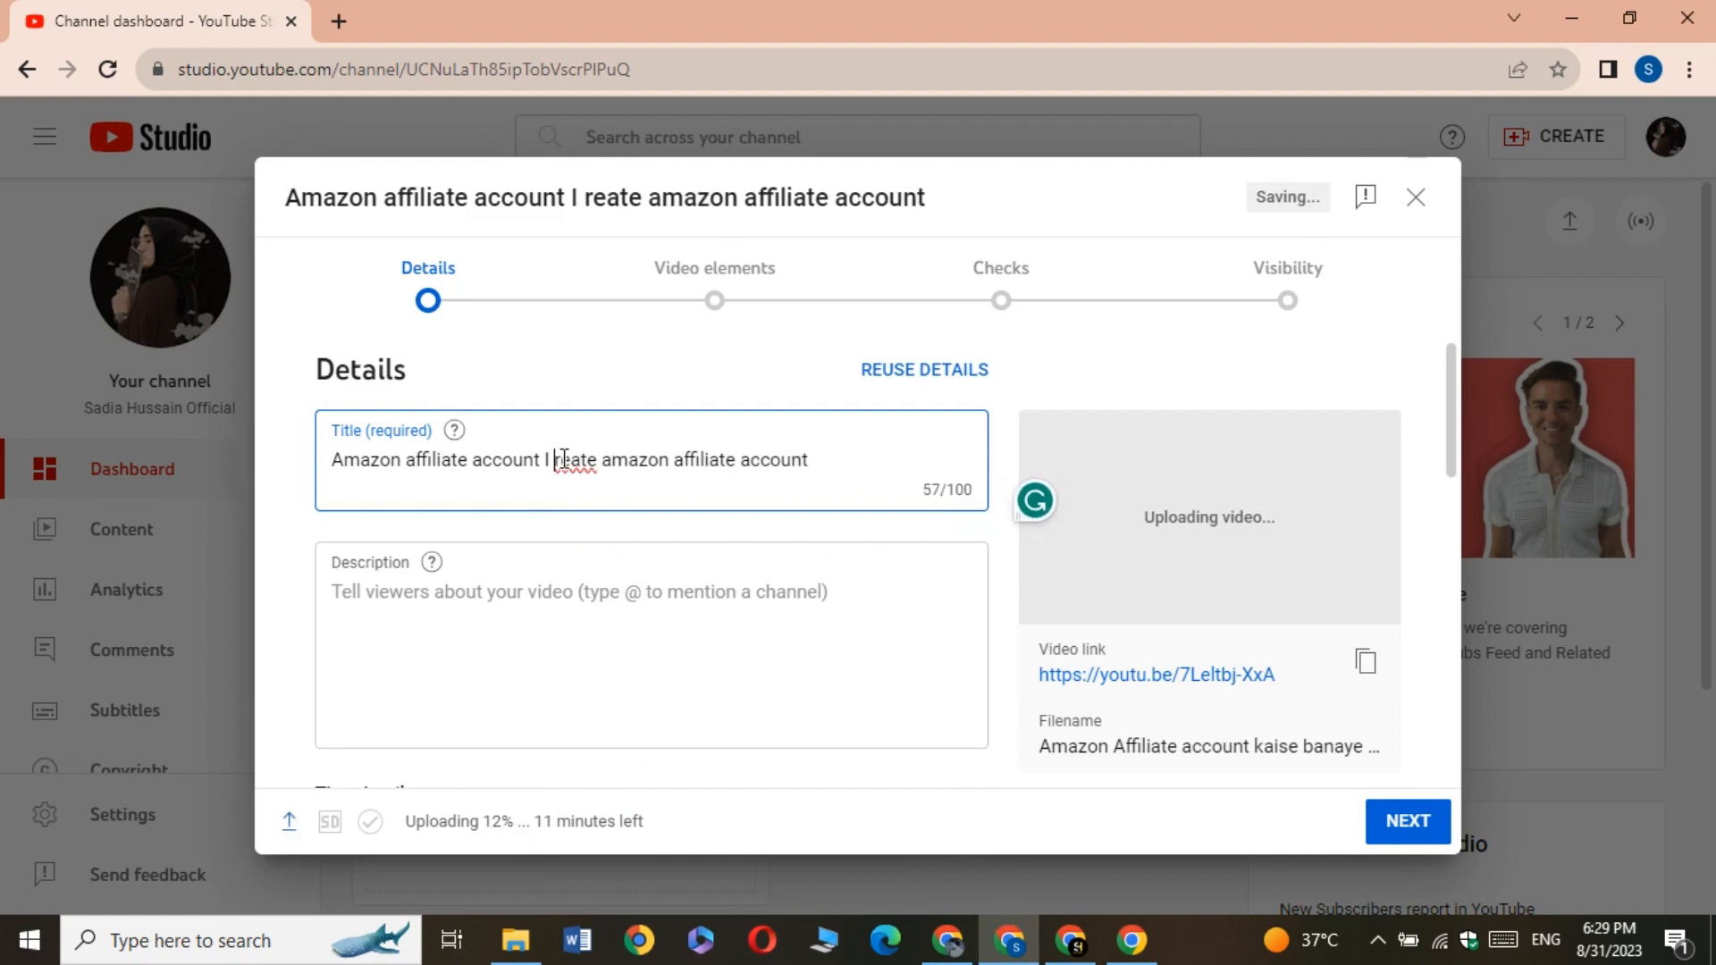
text(C)
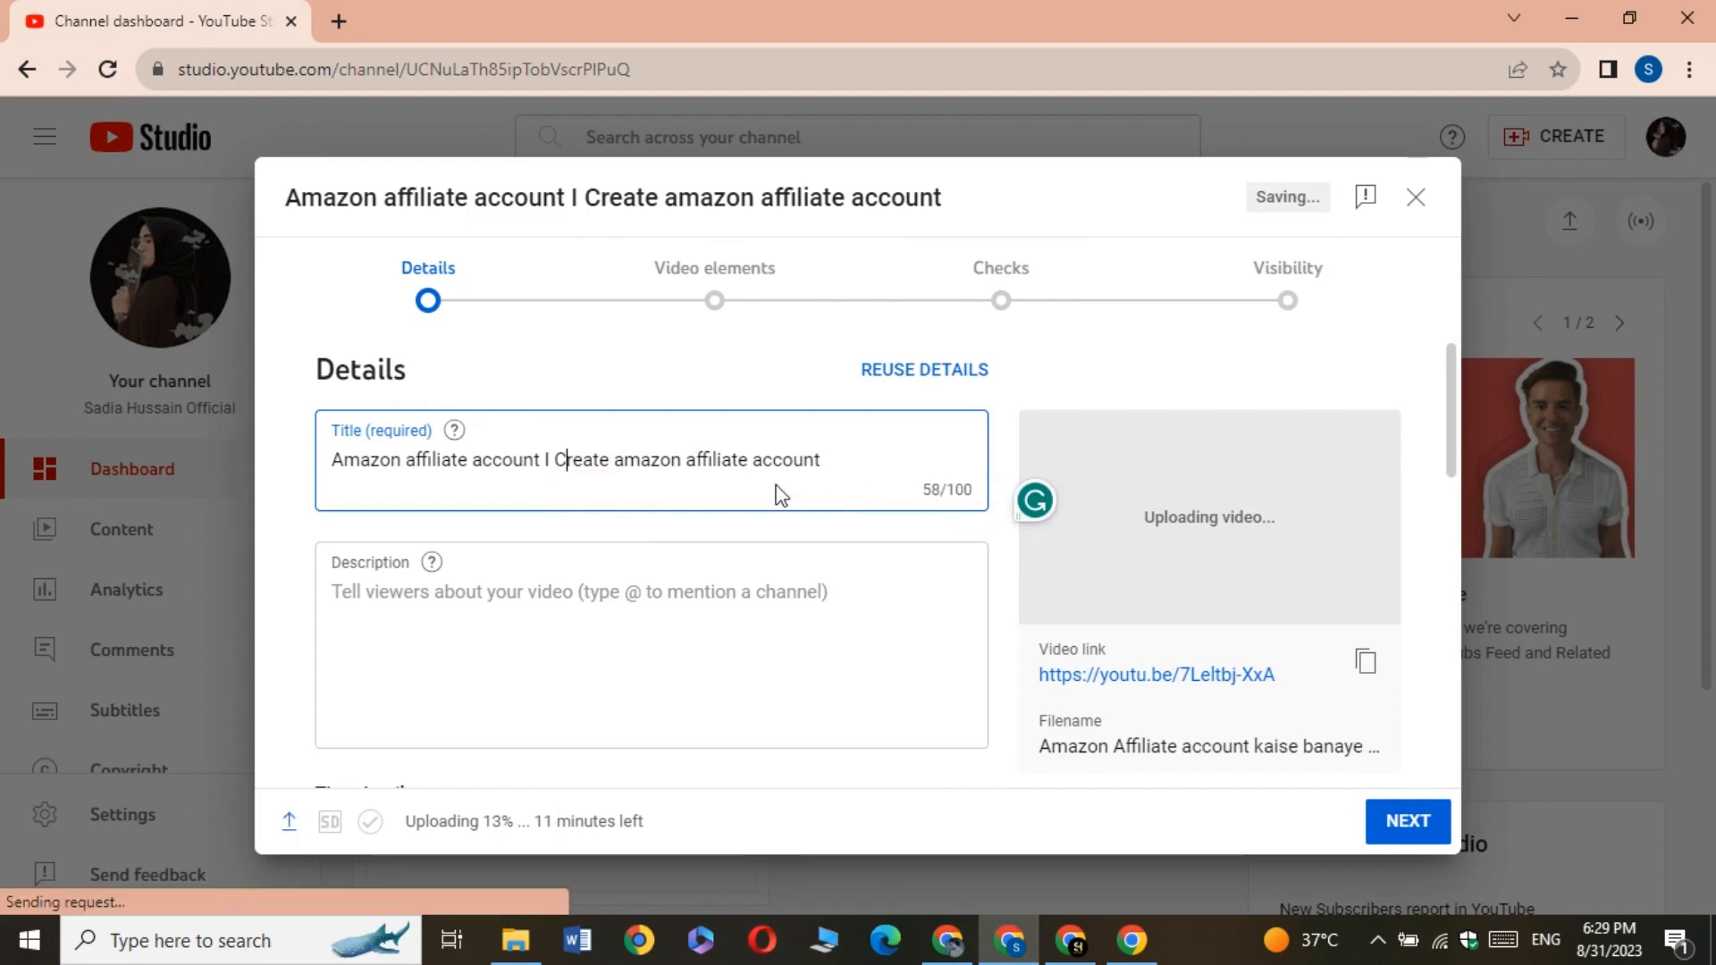
click(519, 475)
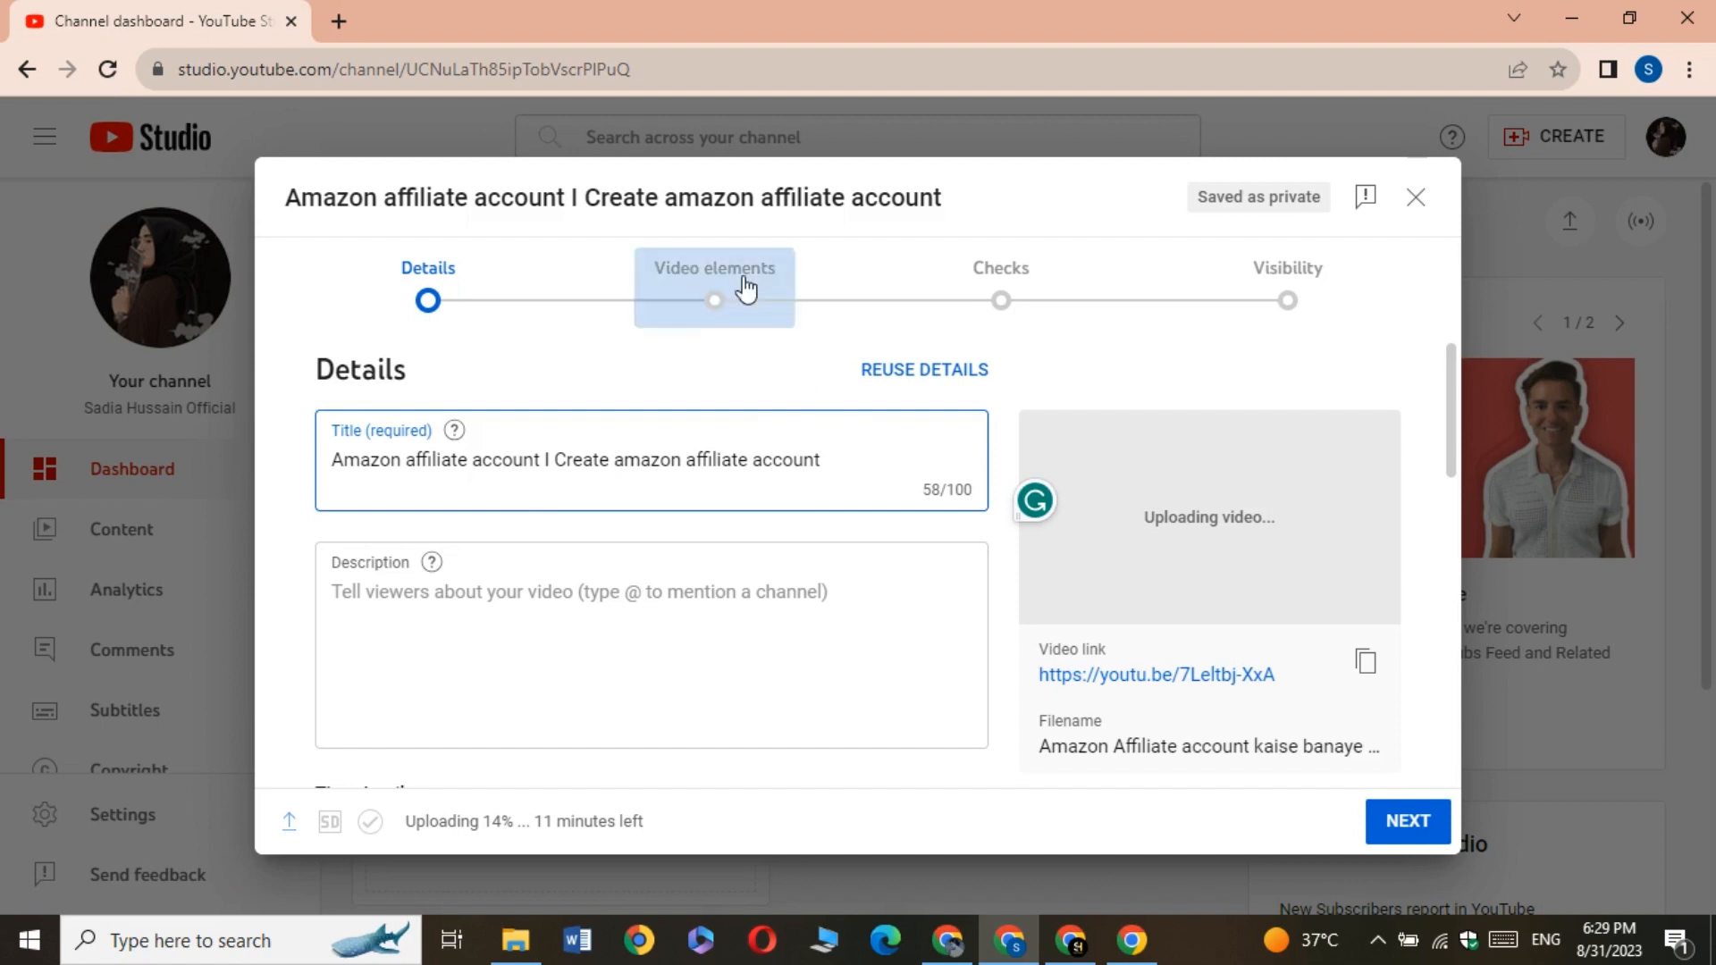
Copy the channel, social media and playlist links from the existing Canva video's description, leaving out the hashtags
click(430, 592)
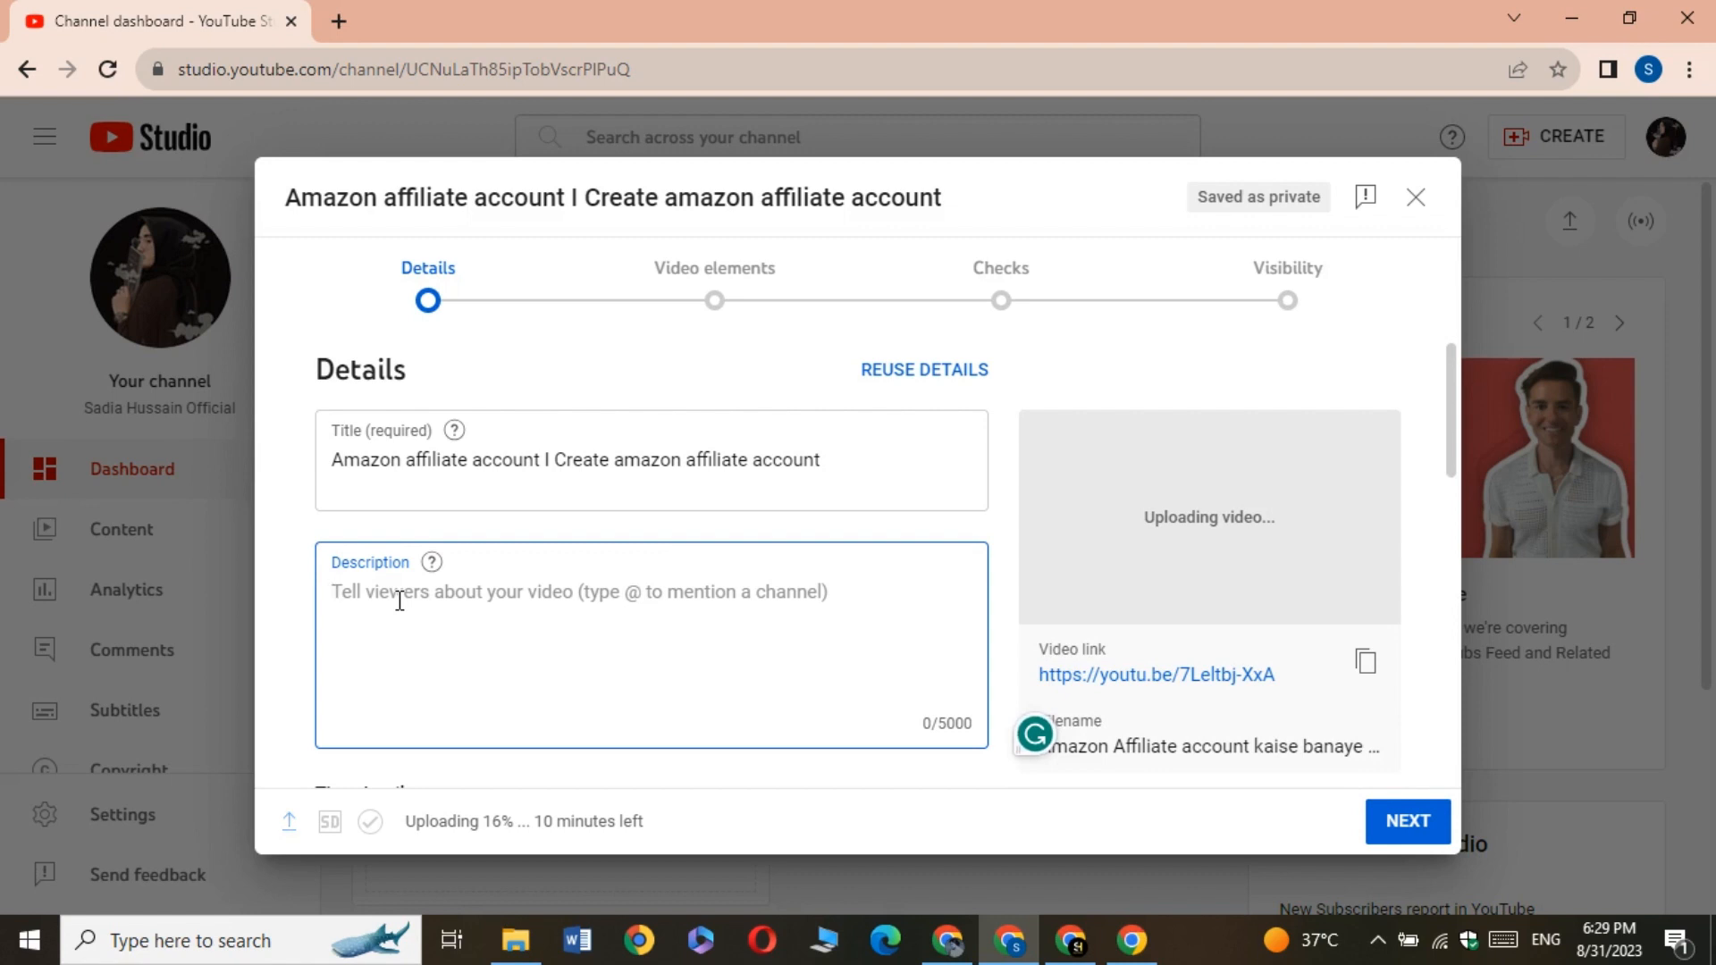
click(947, 940)
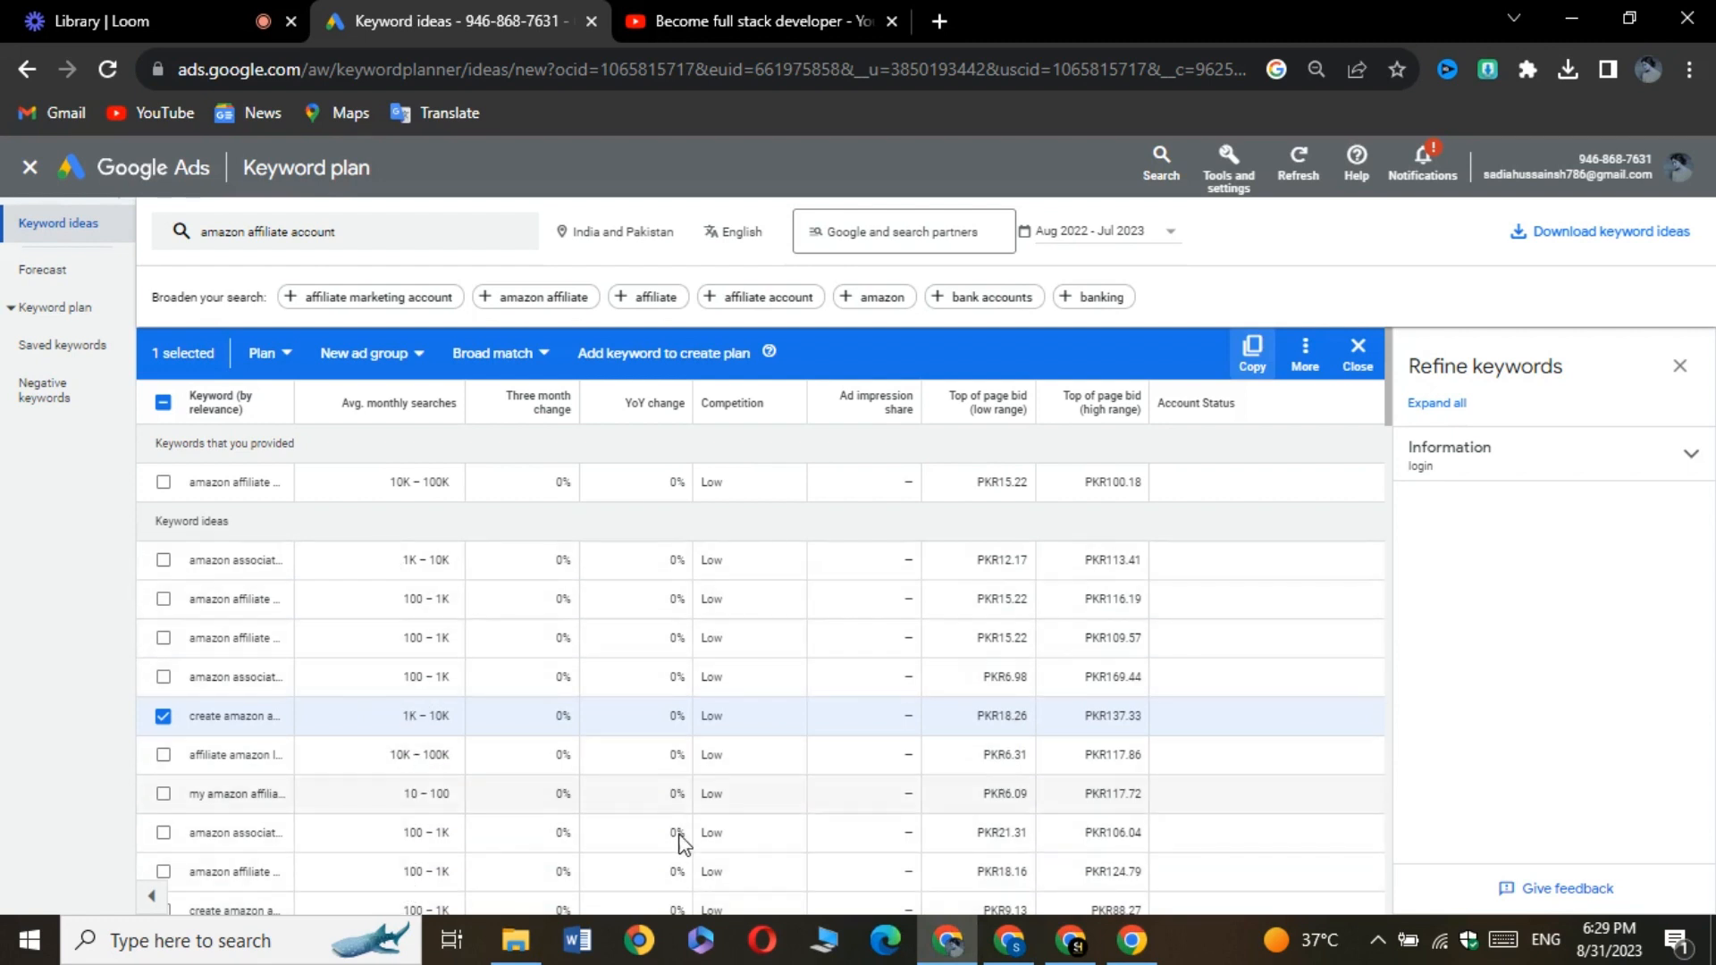
click(1018, 953)
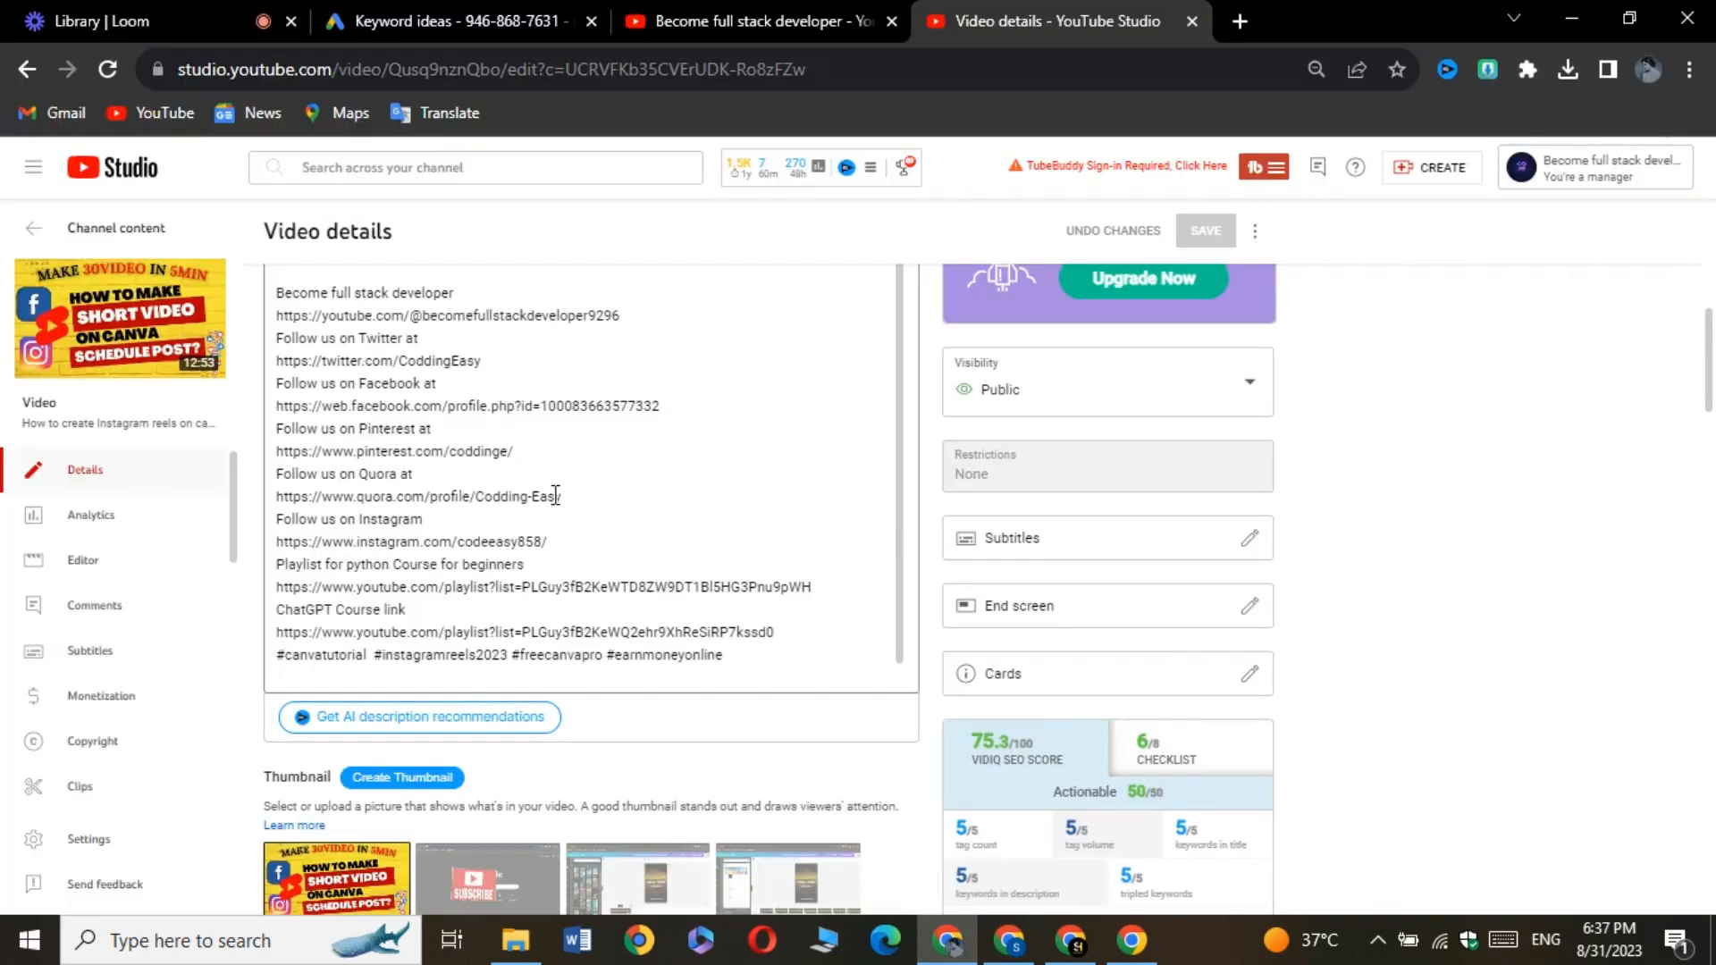
drag(818, 635, 277, 292)
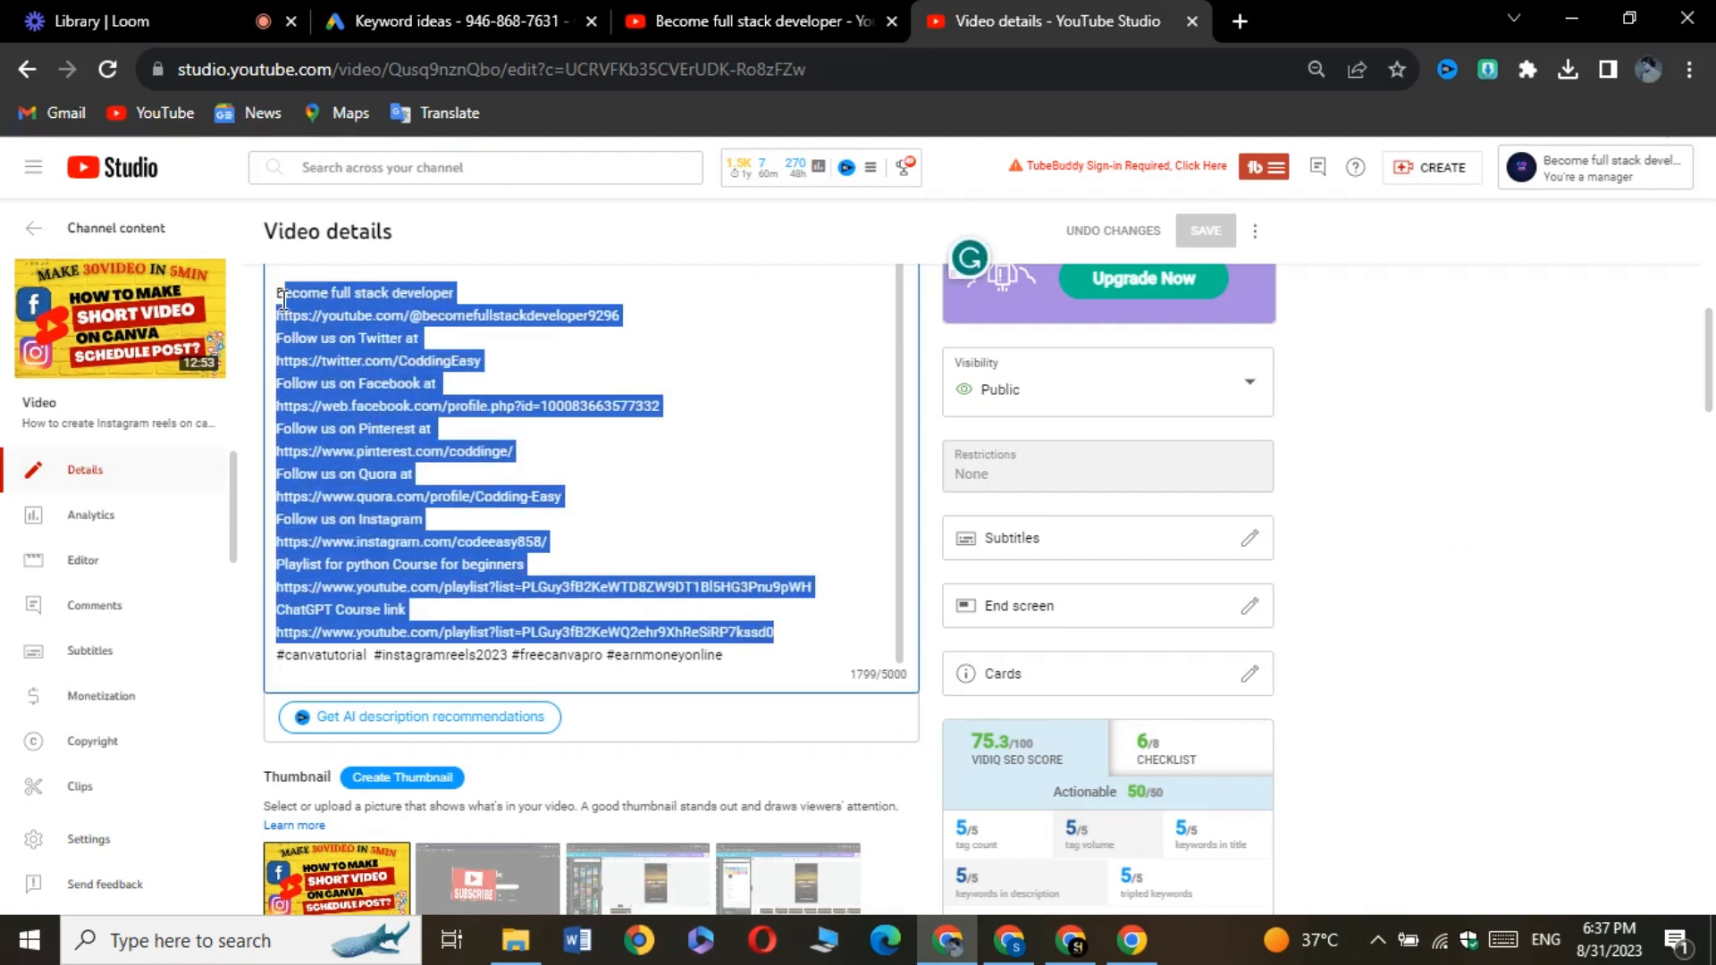
right_click(340, 385)
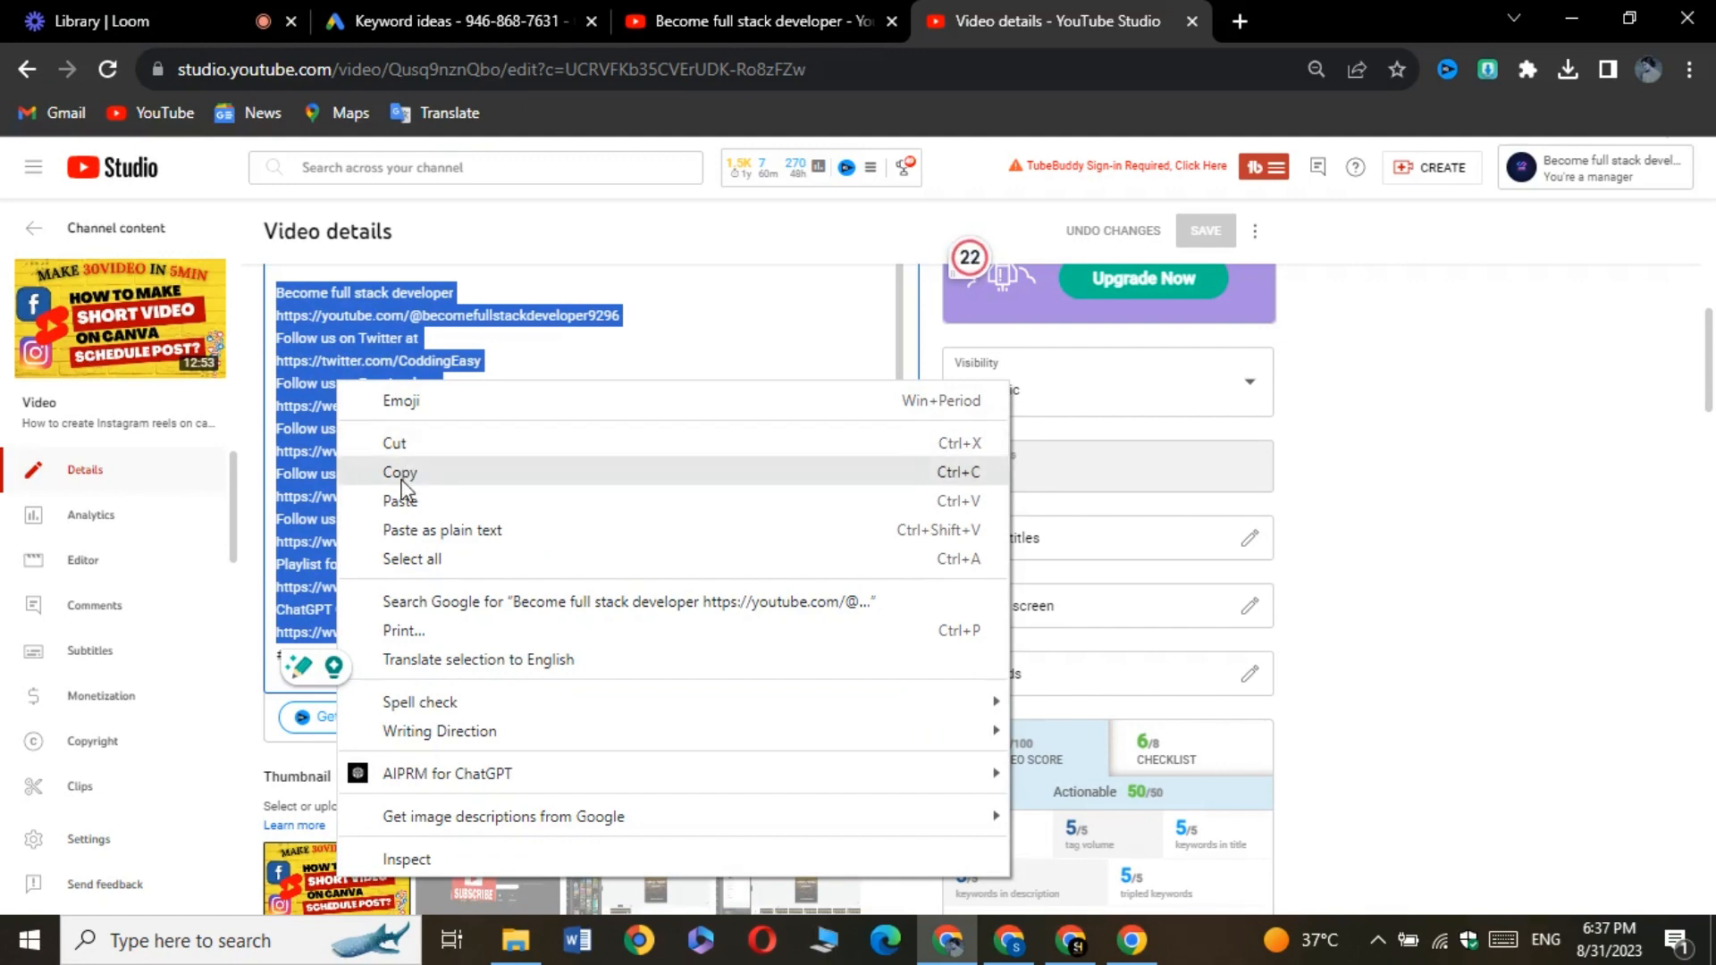
click(406, 472)
Return to the new upload and paste the copied link block into its empty description
click(1011, 940)
click(344, 577)
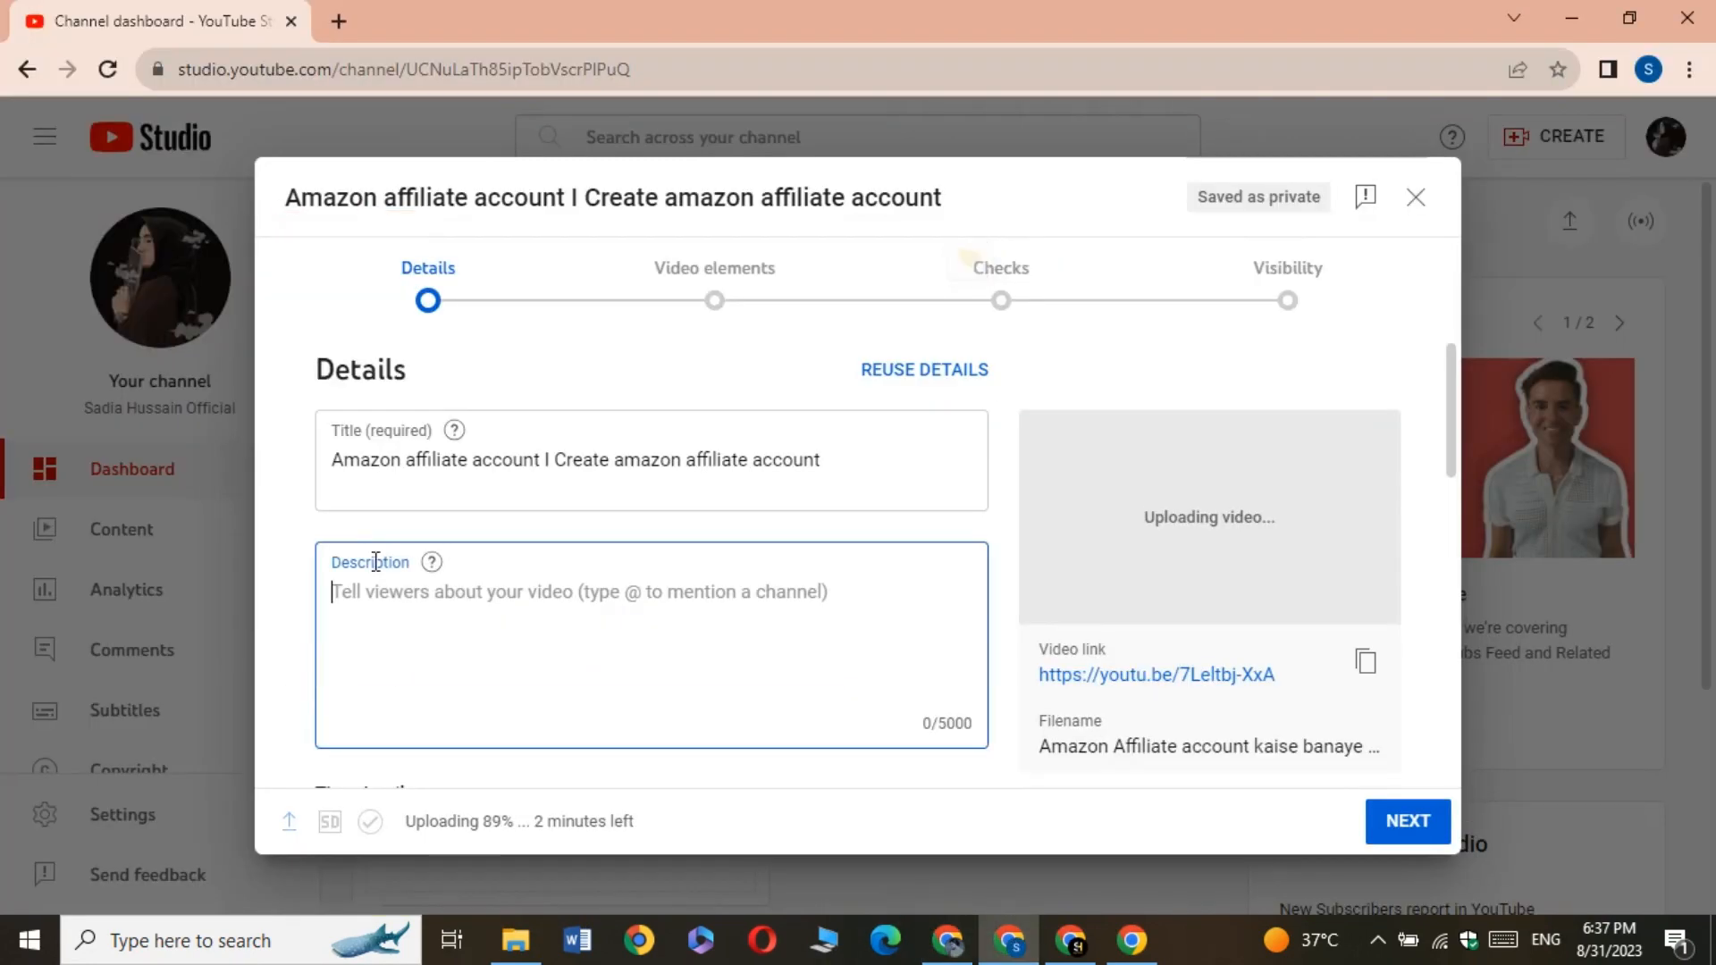
right_click(373, 596)
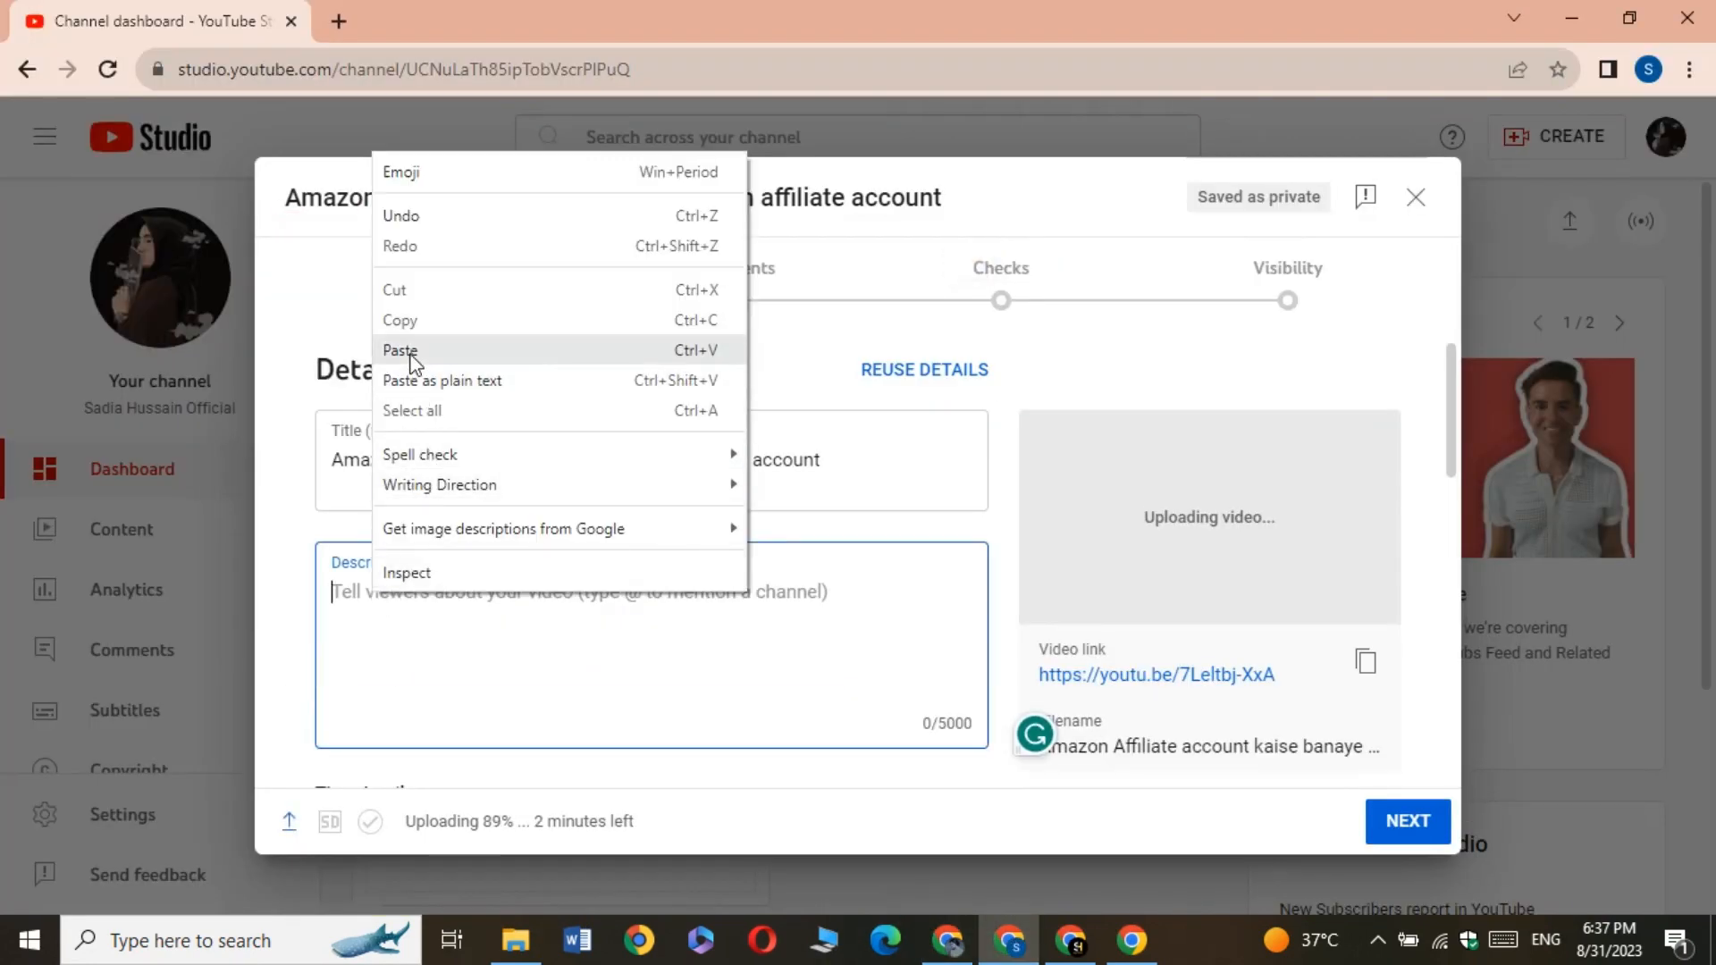
click(402, 350)
scroll(438, 533, down, 10)
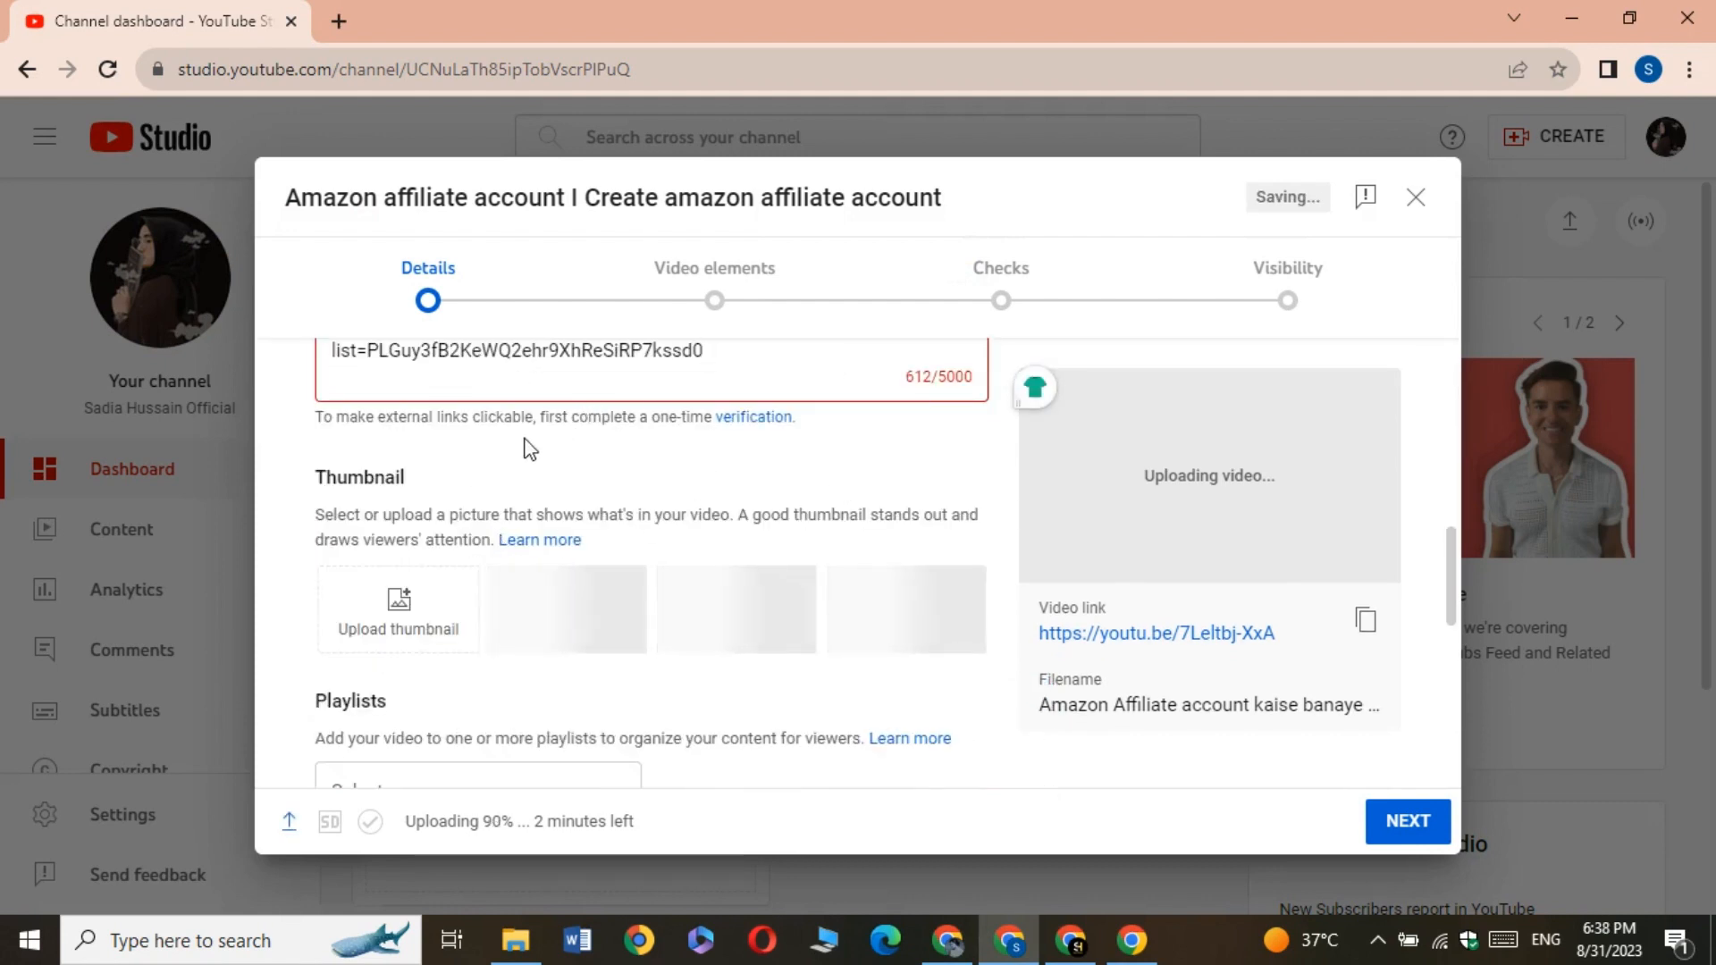
click(749, 417)
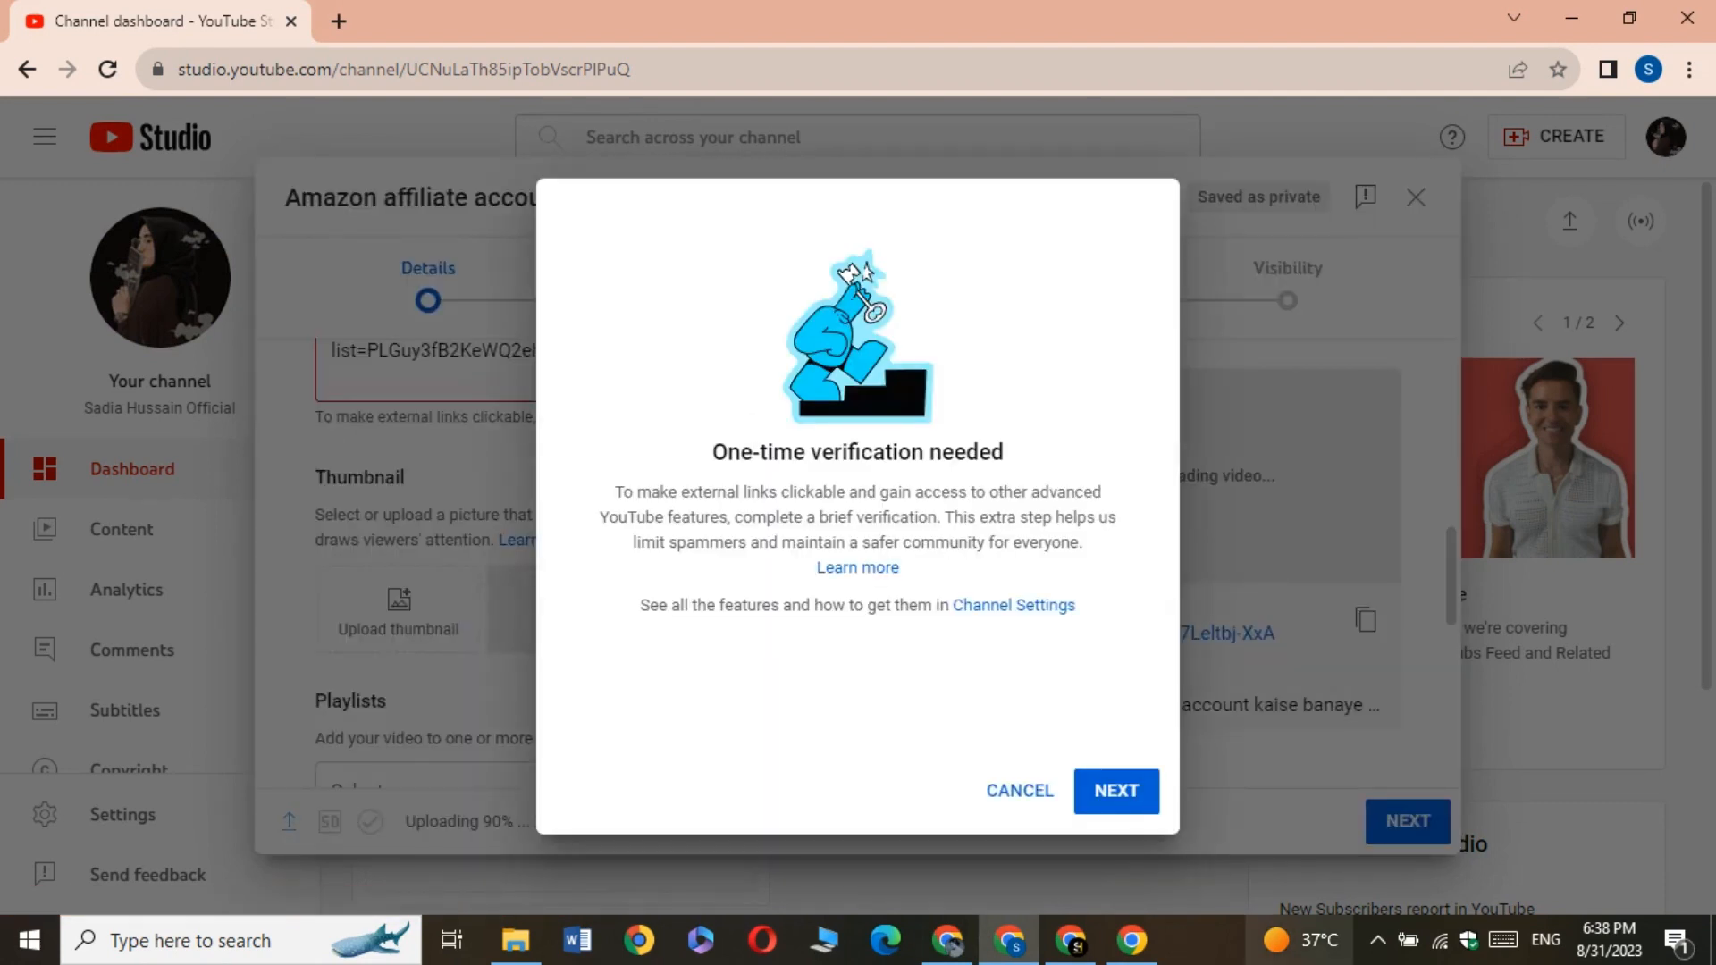
click(1119, 792)
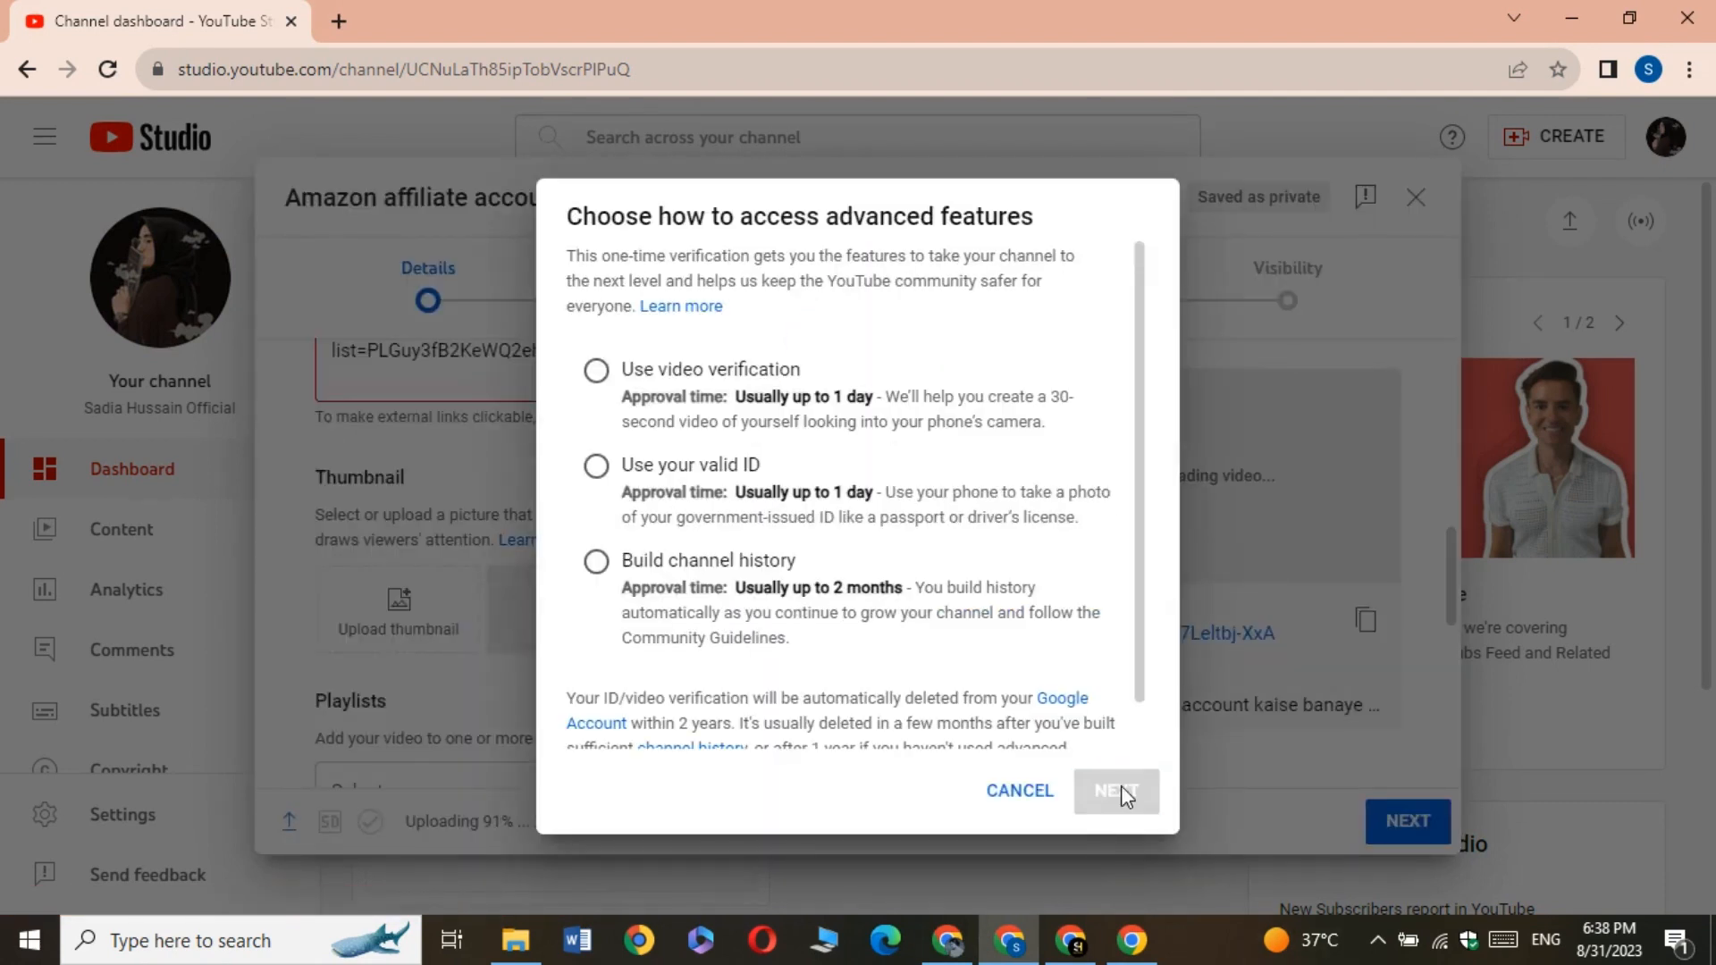
click(595, 467)
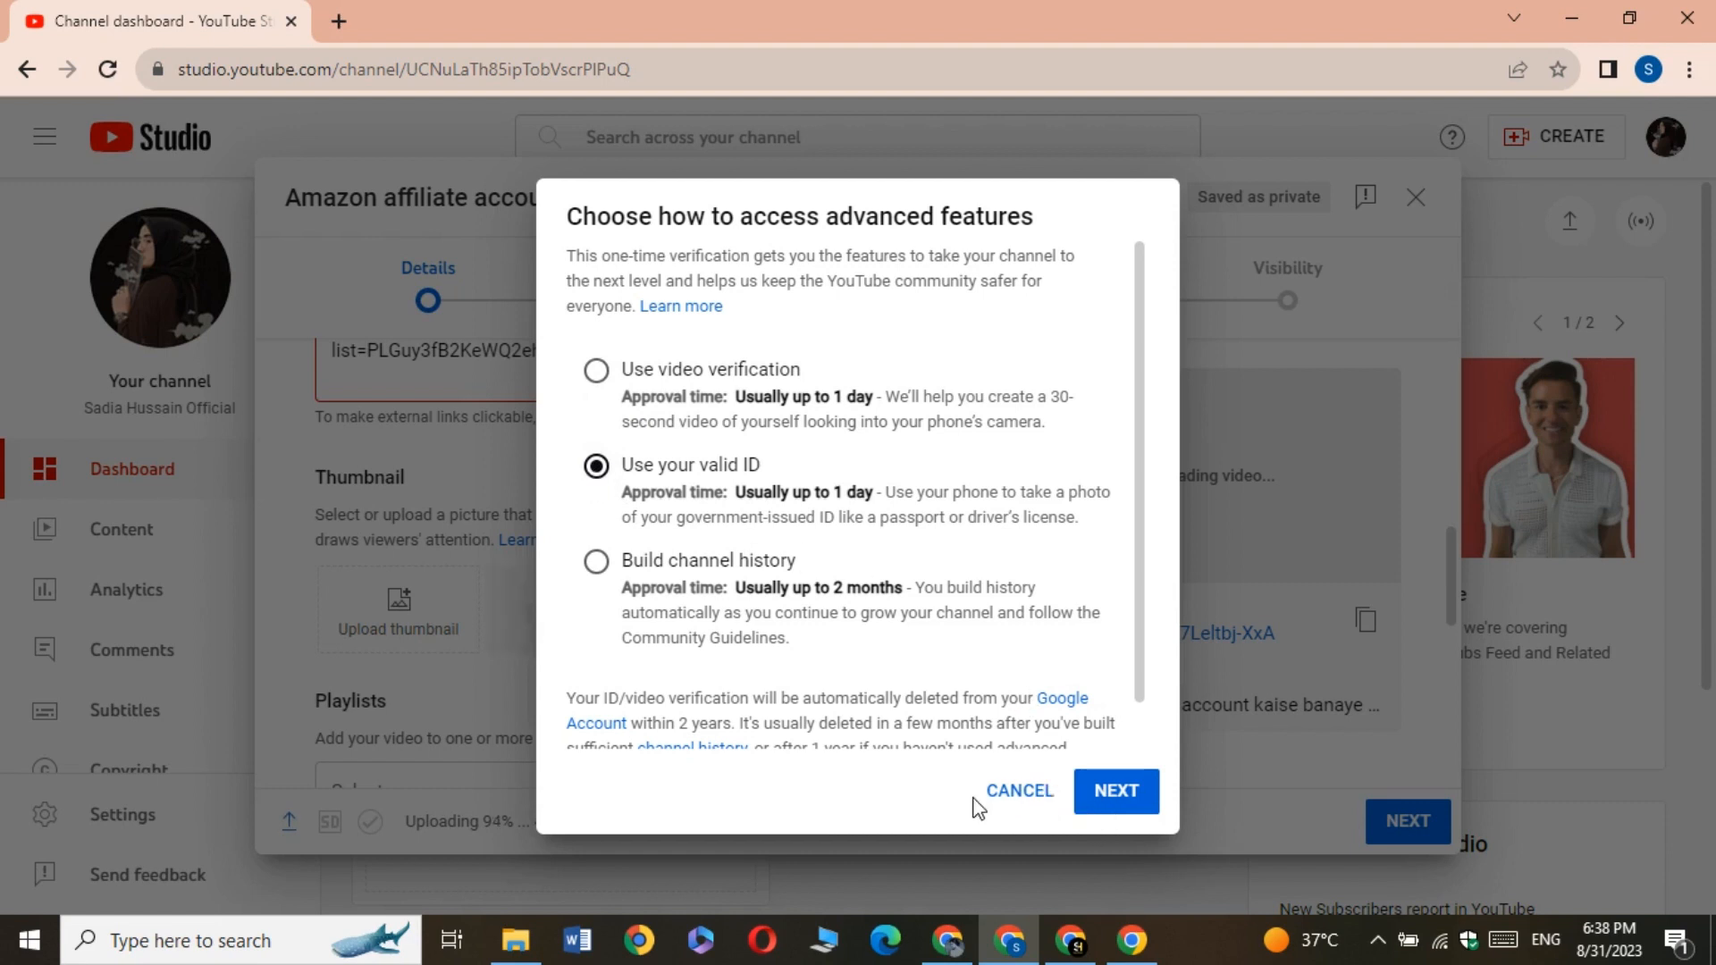
click(1006, 793)
Delete the Twitter, Facebook, Pinterest, Quora and Instagram lines from the description, keeping the channel and course playlist links
scroll(643, 611, up, 2)
scroll(643, 611, up, 2)
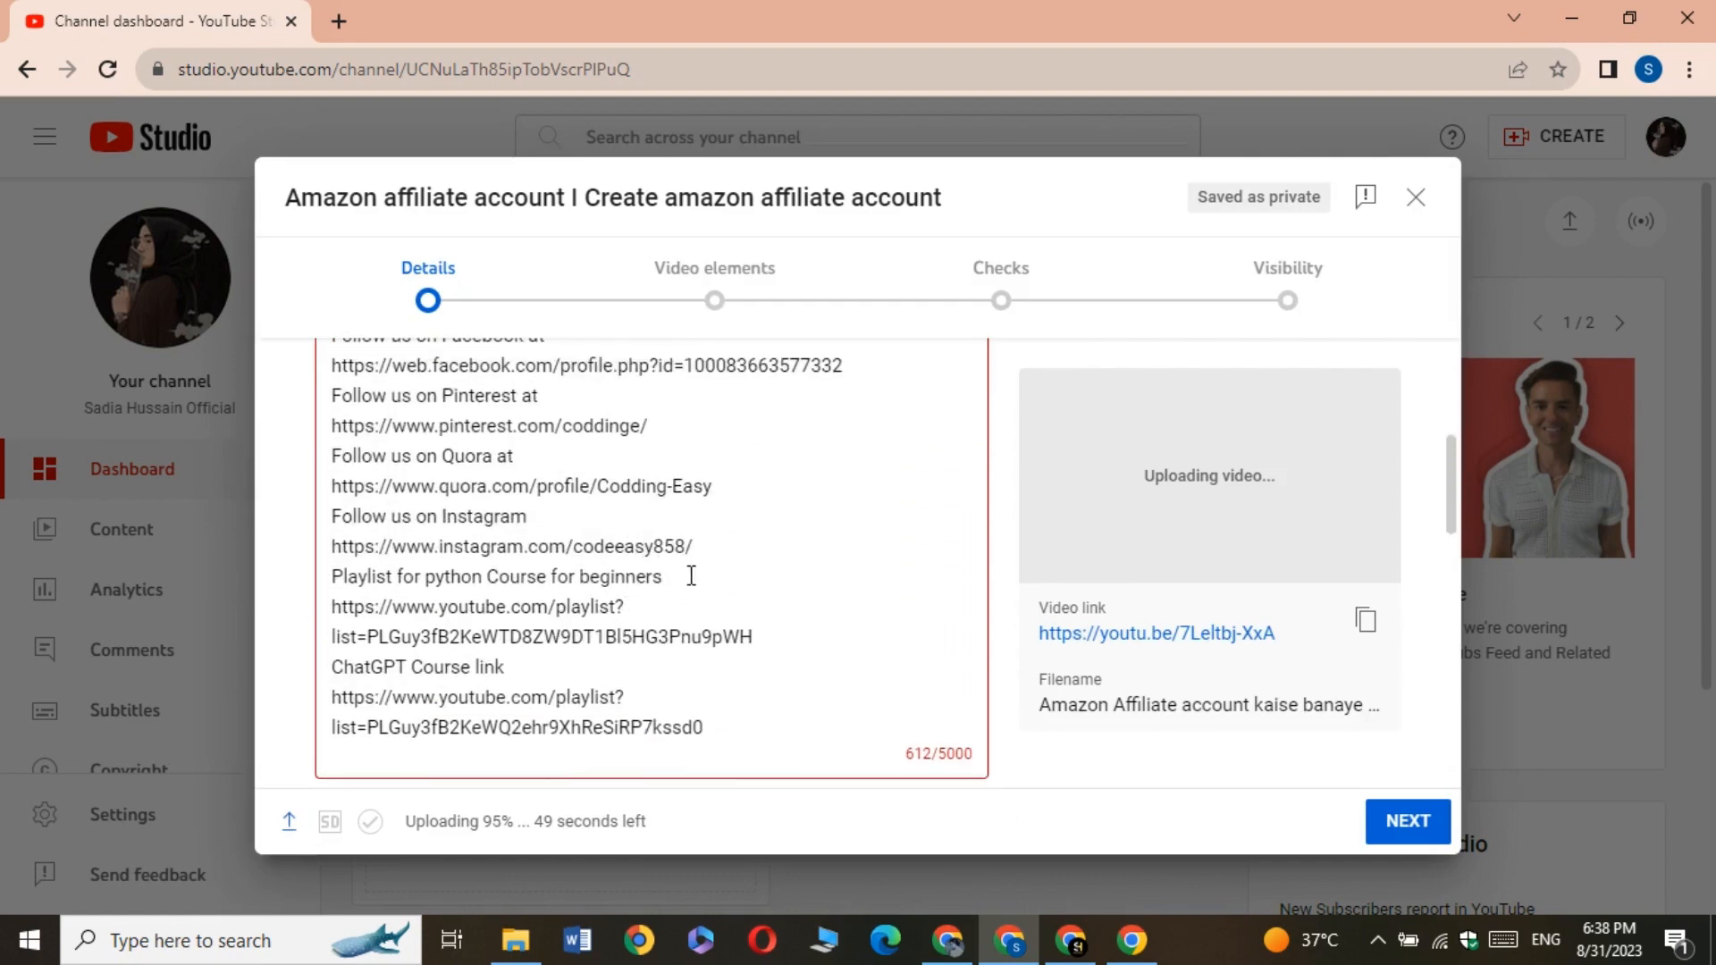
drag(696, 547, 340, 658)
key(BackSpace)
scroll(554, 625, down, 5)
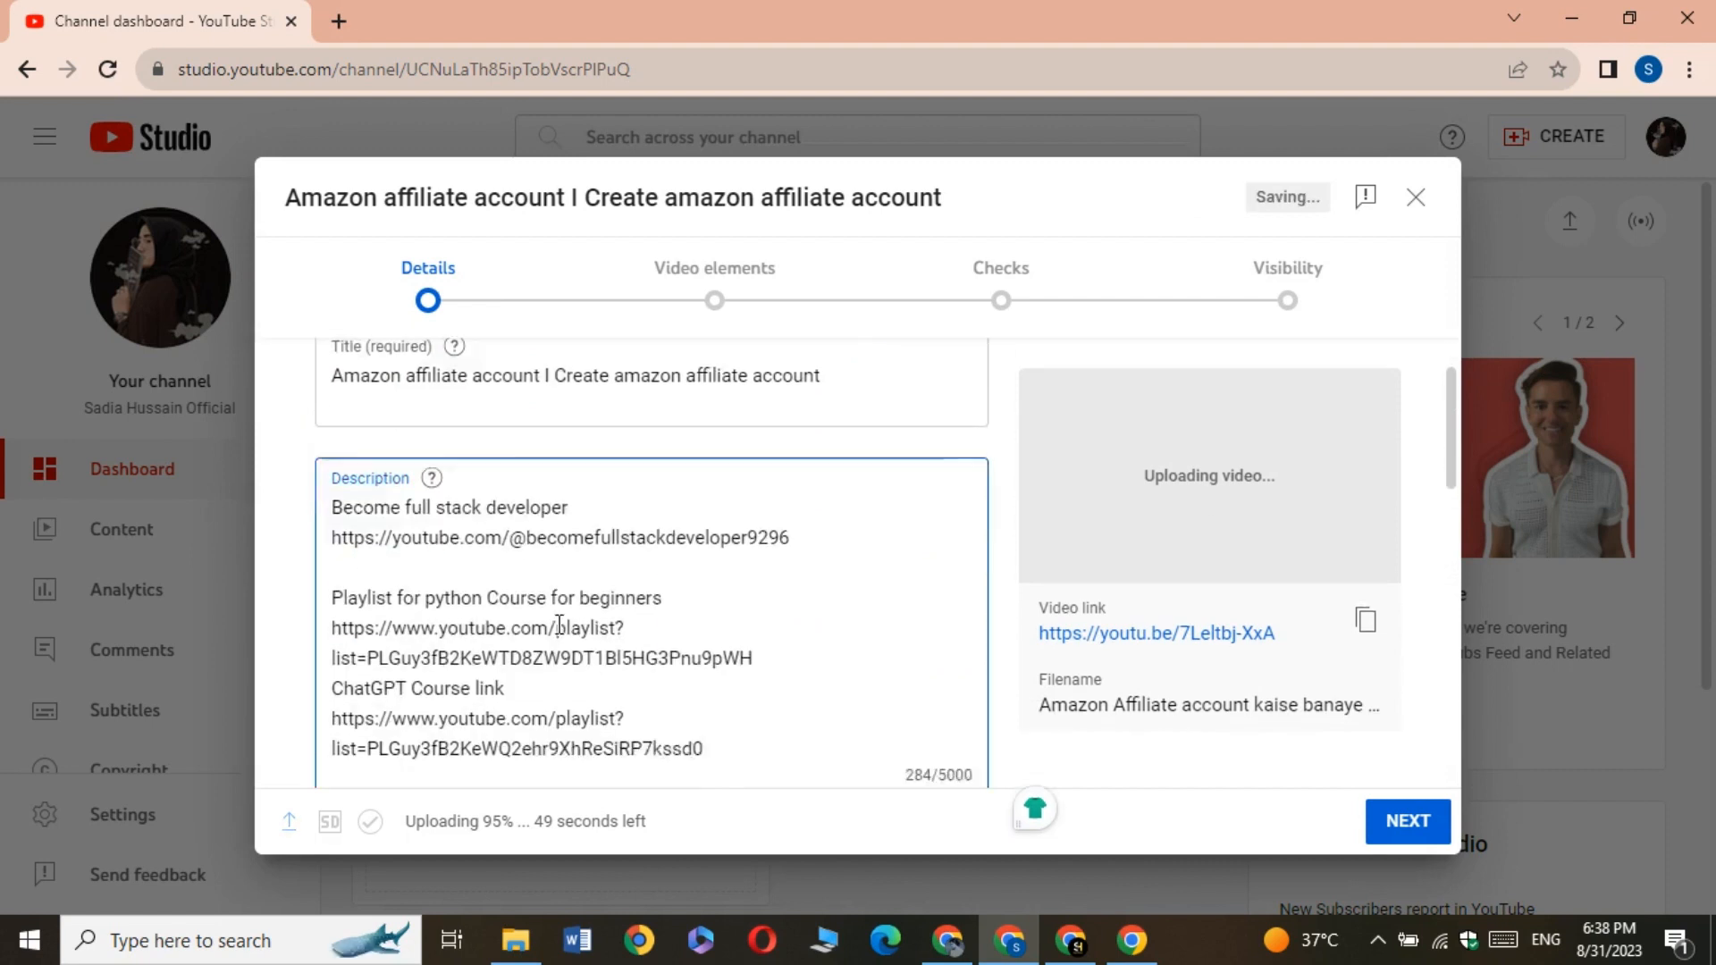
scroll(626, 518, up, 2)
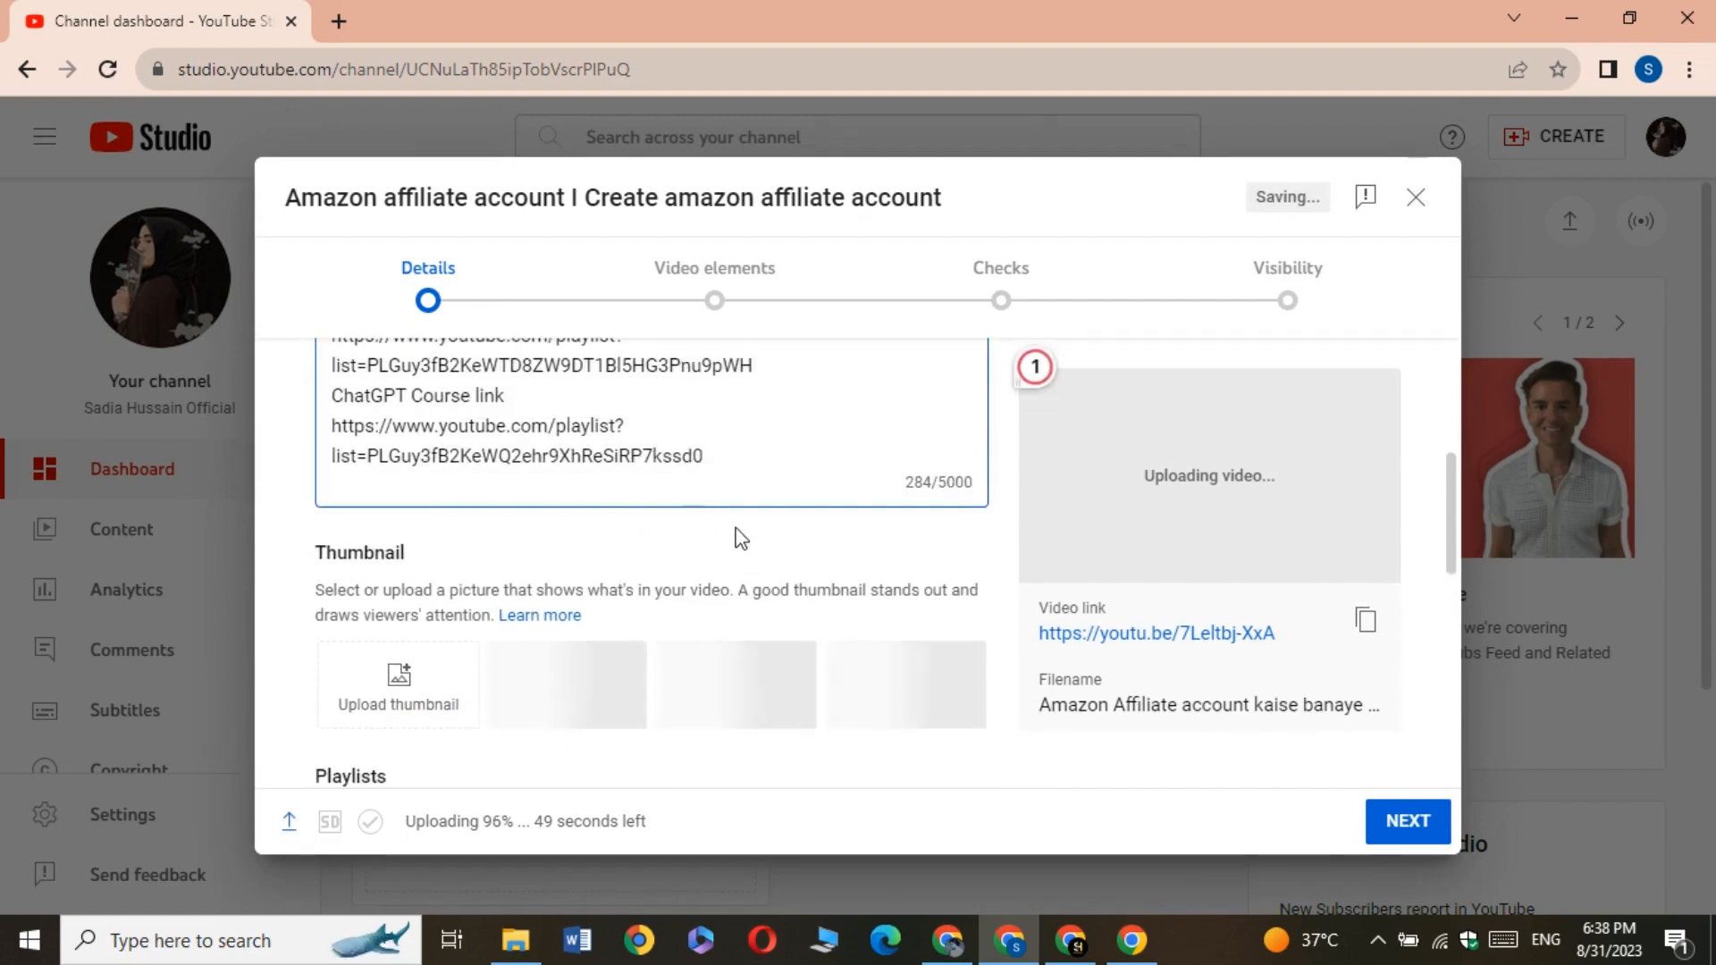
Add the suggested hashtag #amazon on a new line at the end of the description
click(728, 456)
key(Return)
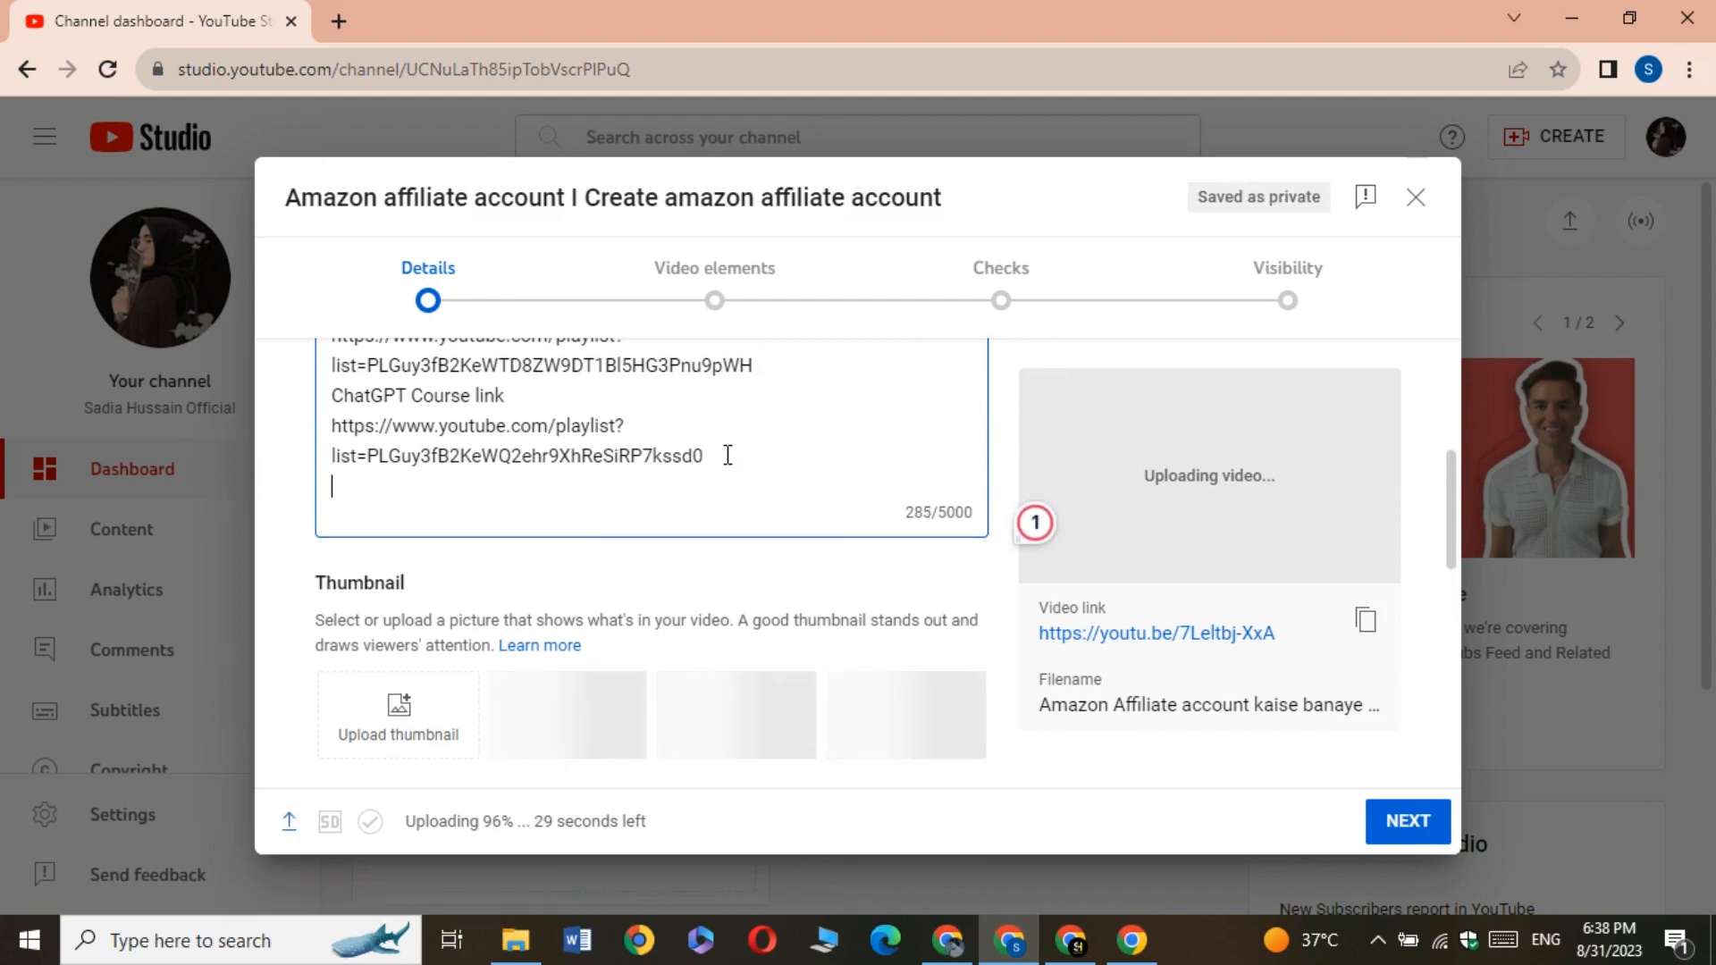
text(#)
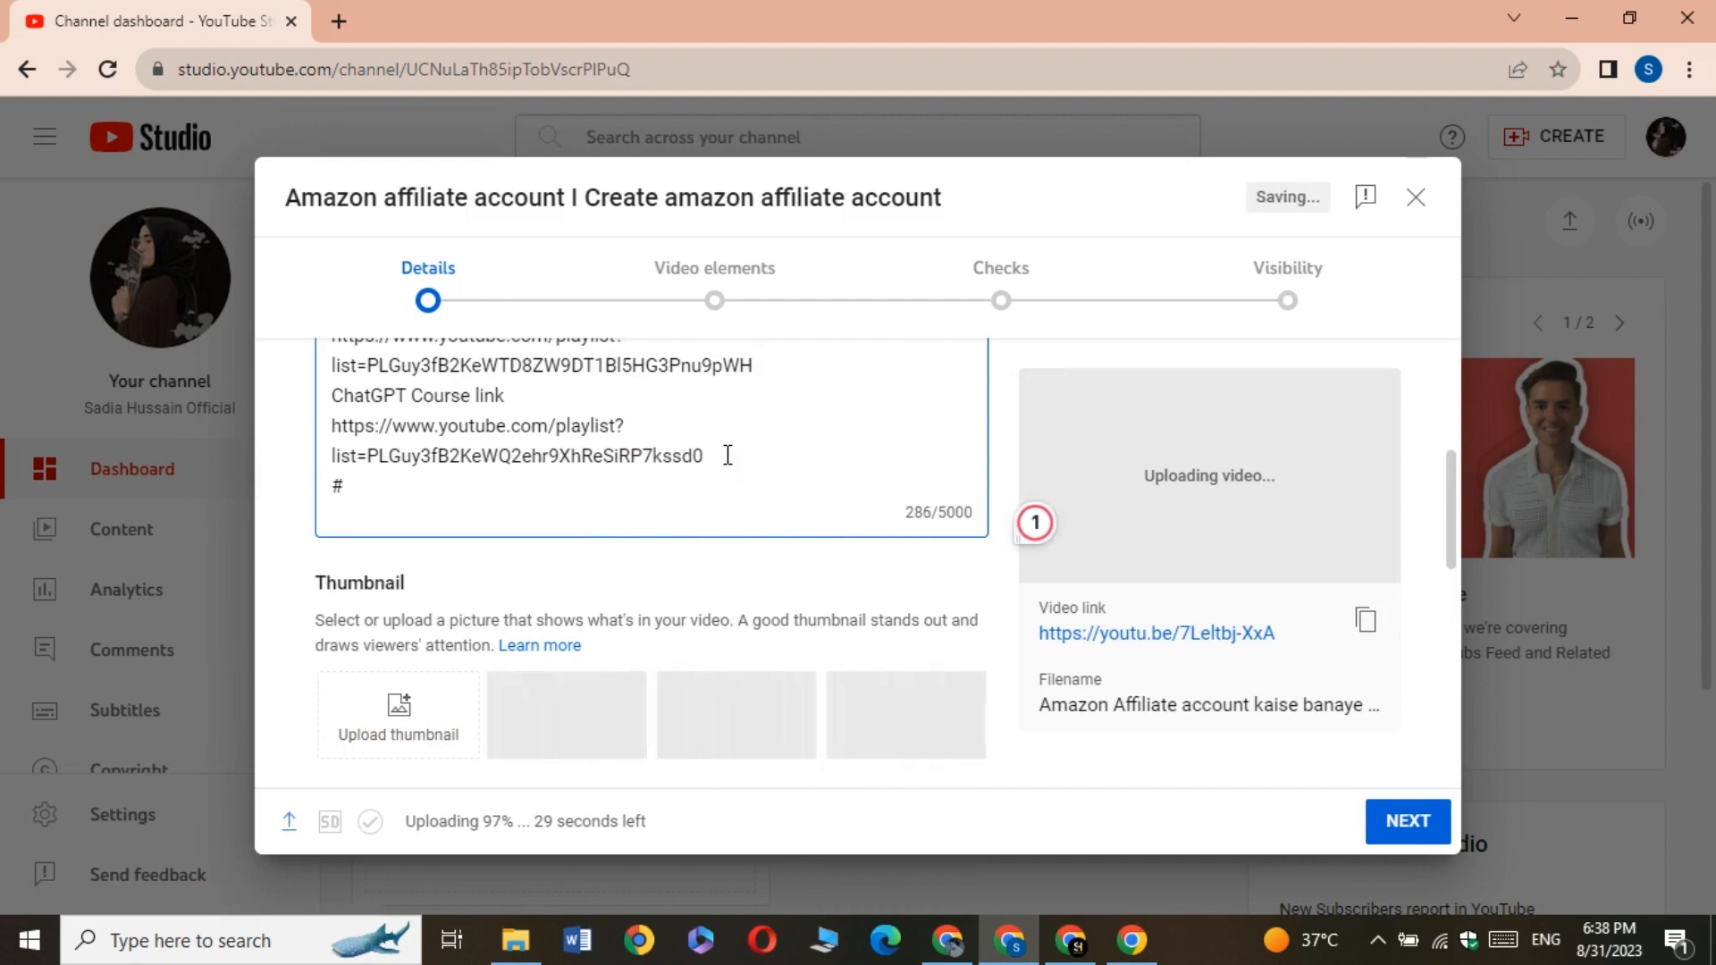
text(amazon)
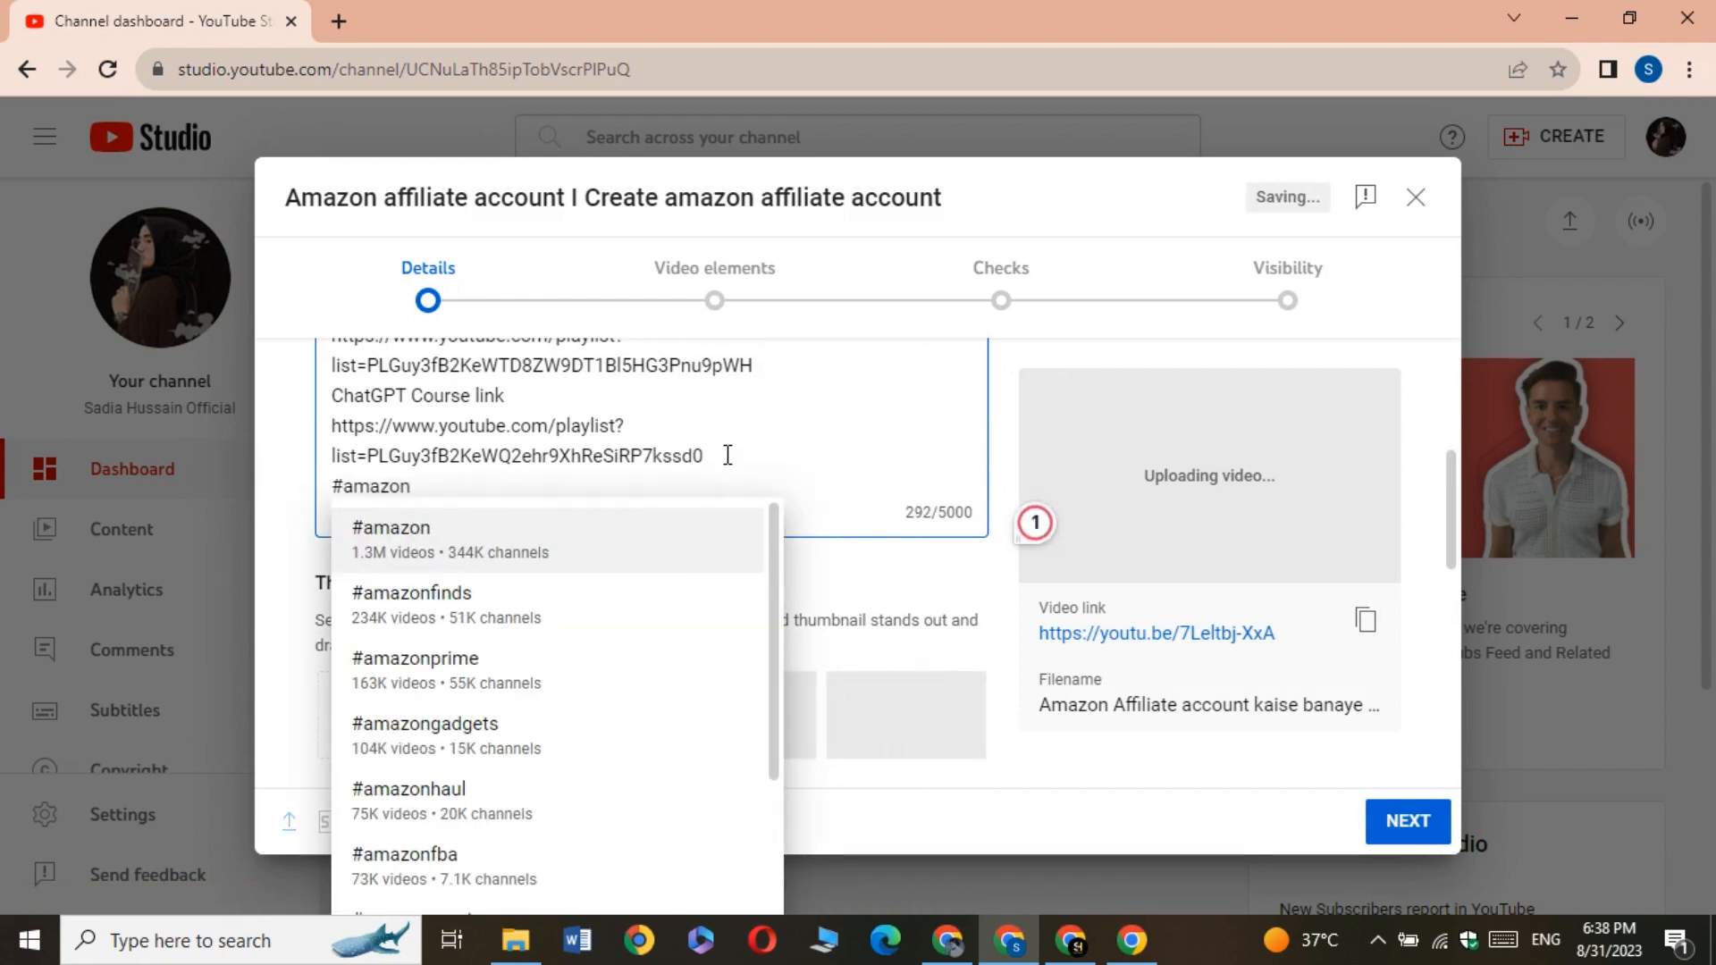
click(476, 552)
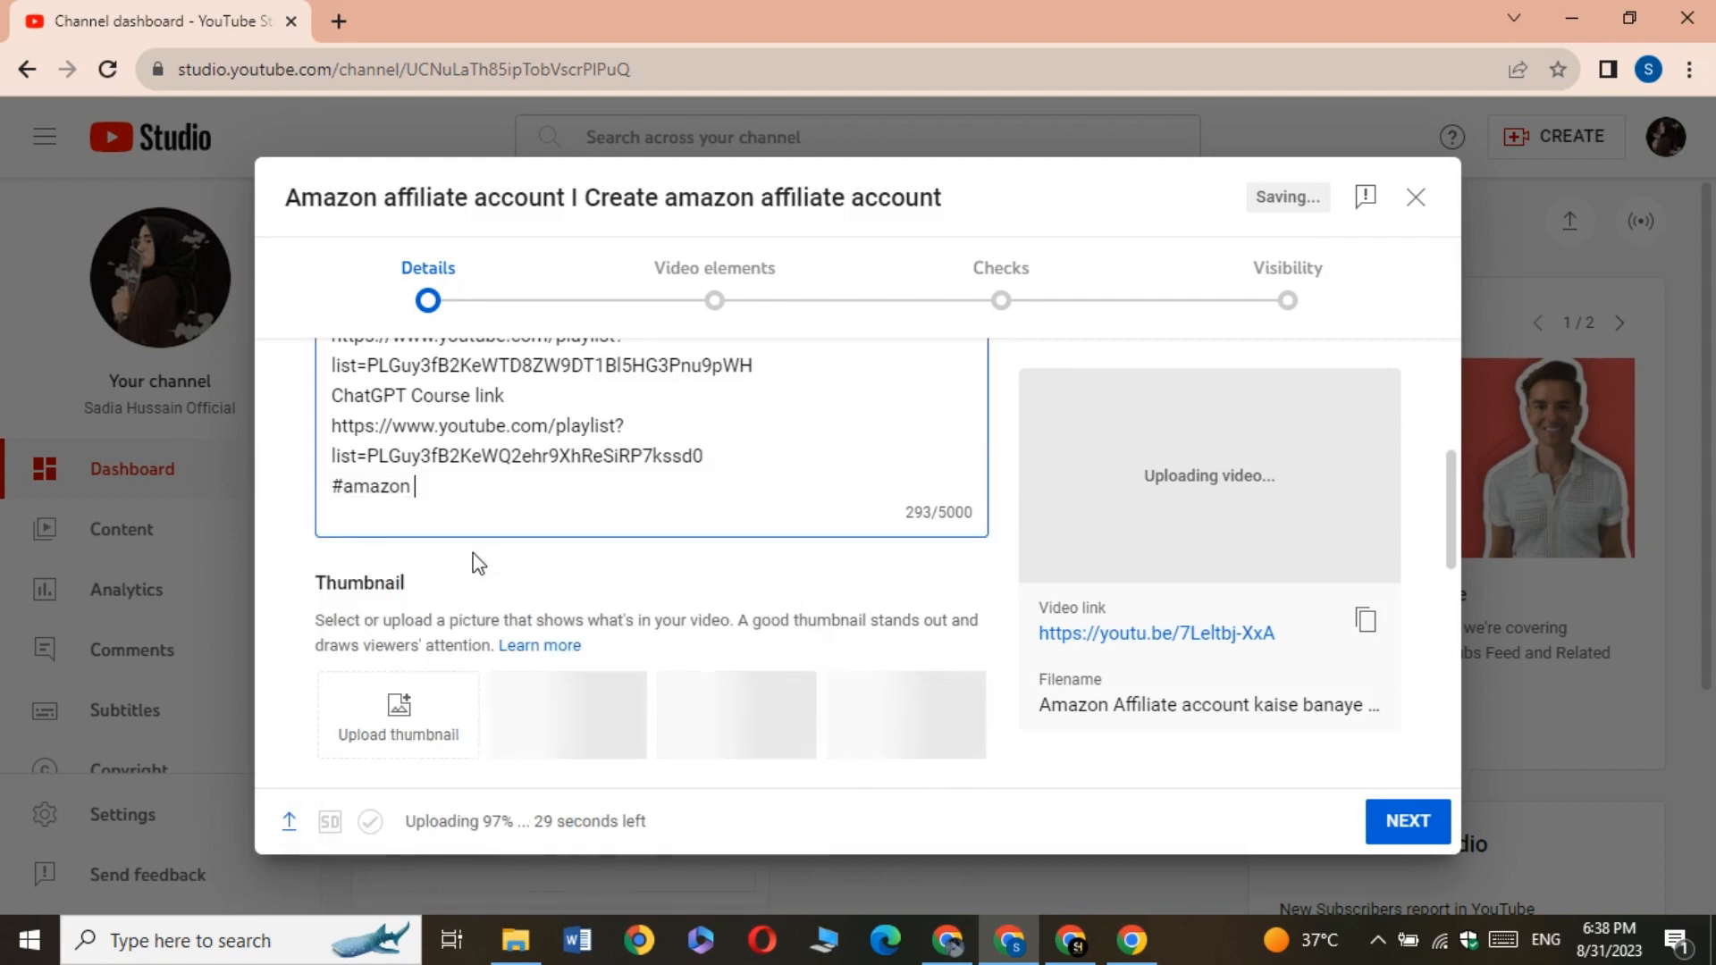
Add the suggested hashtags #amazonaffiliate and #amazonaffiliatemarketingforbeginners after #amazon in the description
text(#a)
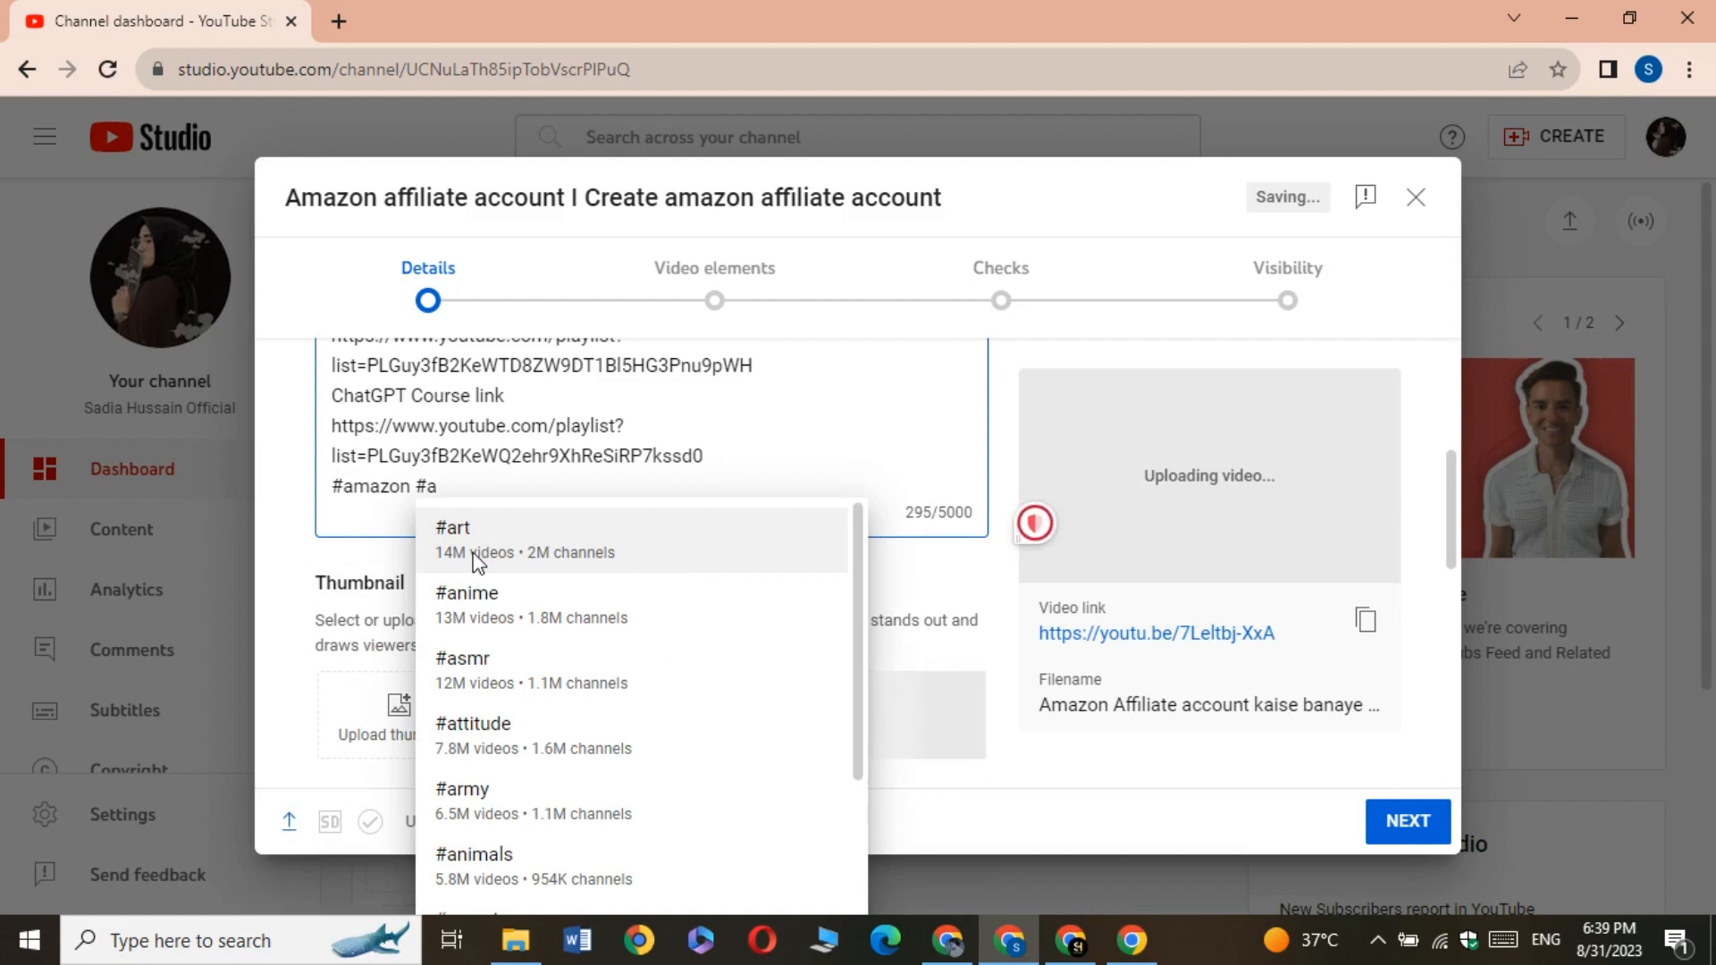
text(mazonaffi)
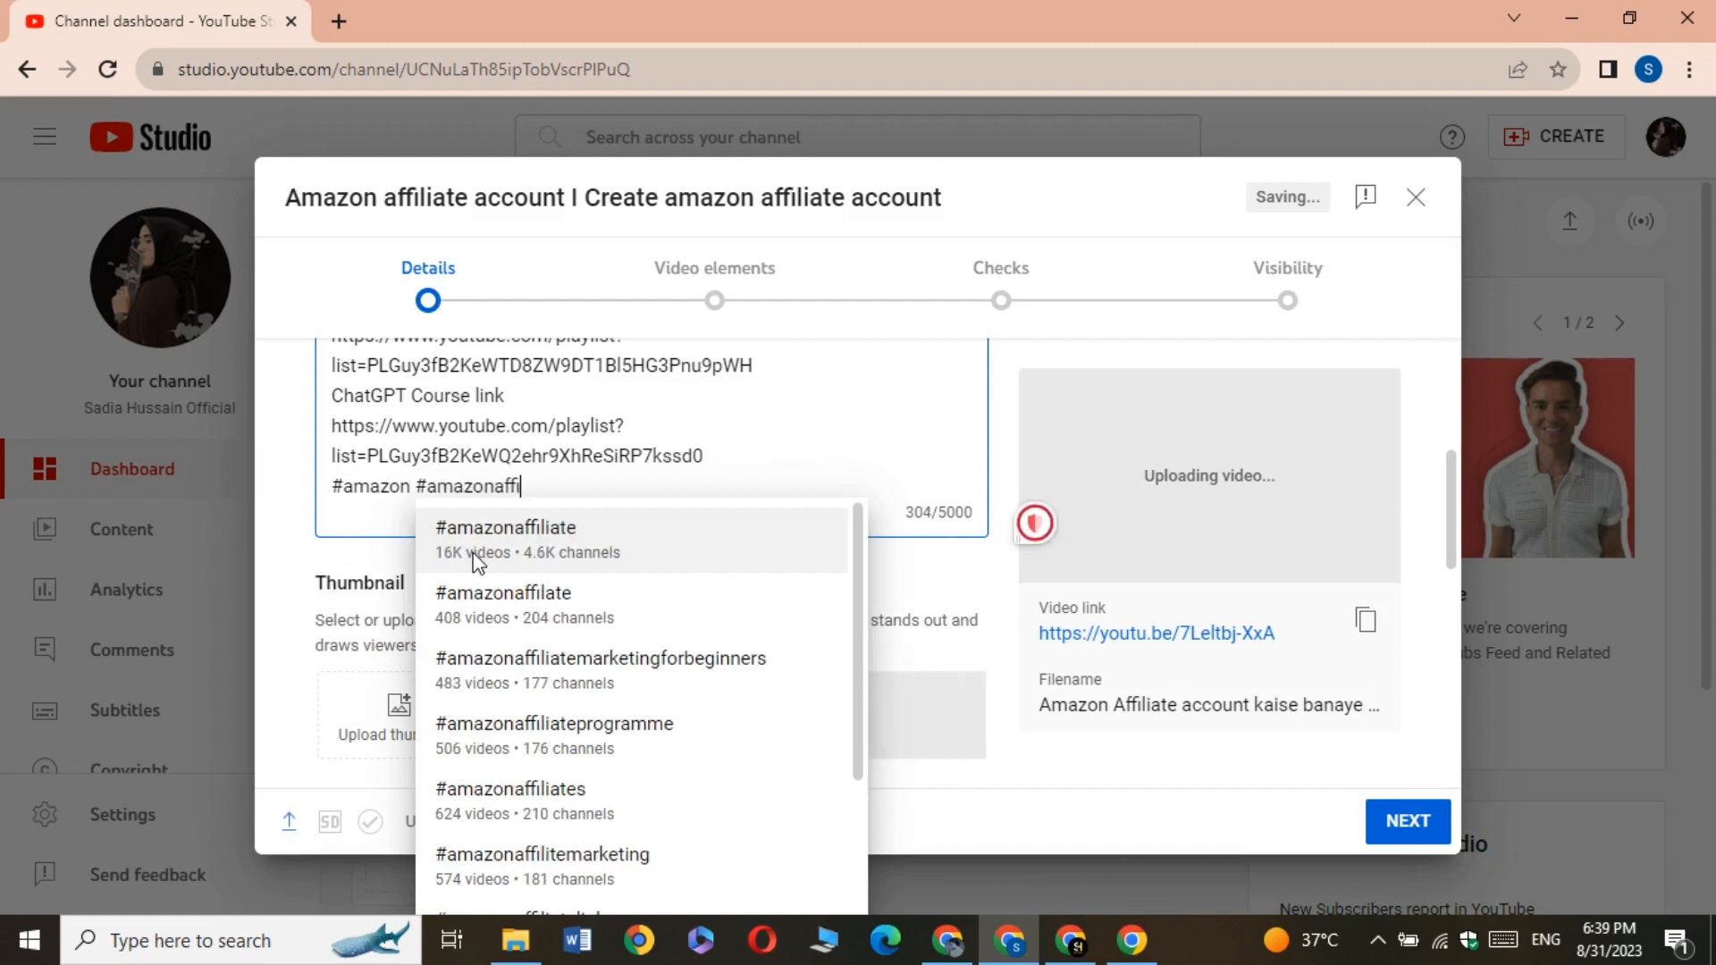
text(liate)
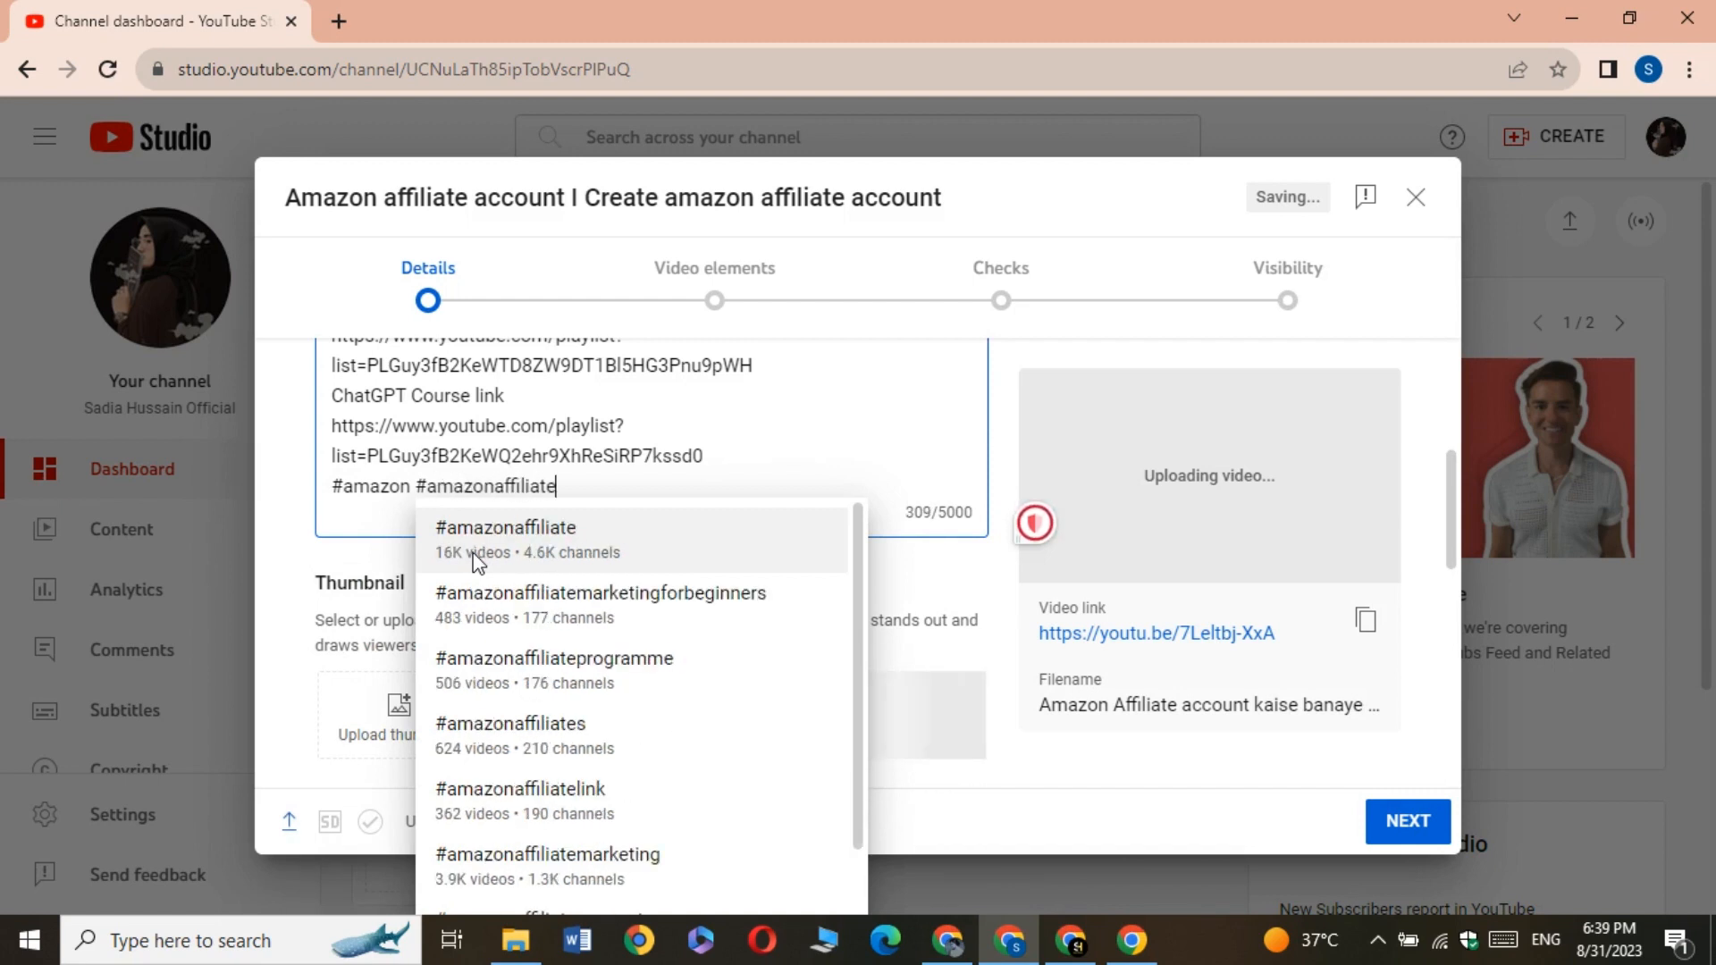
click(539, 562)
text(#amazo)
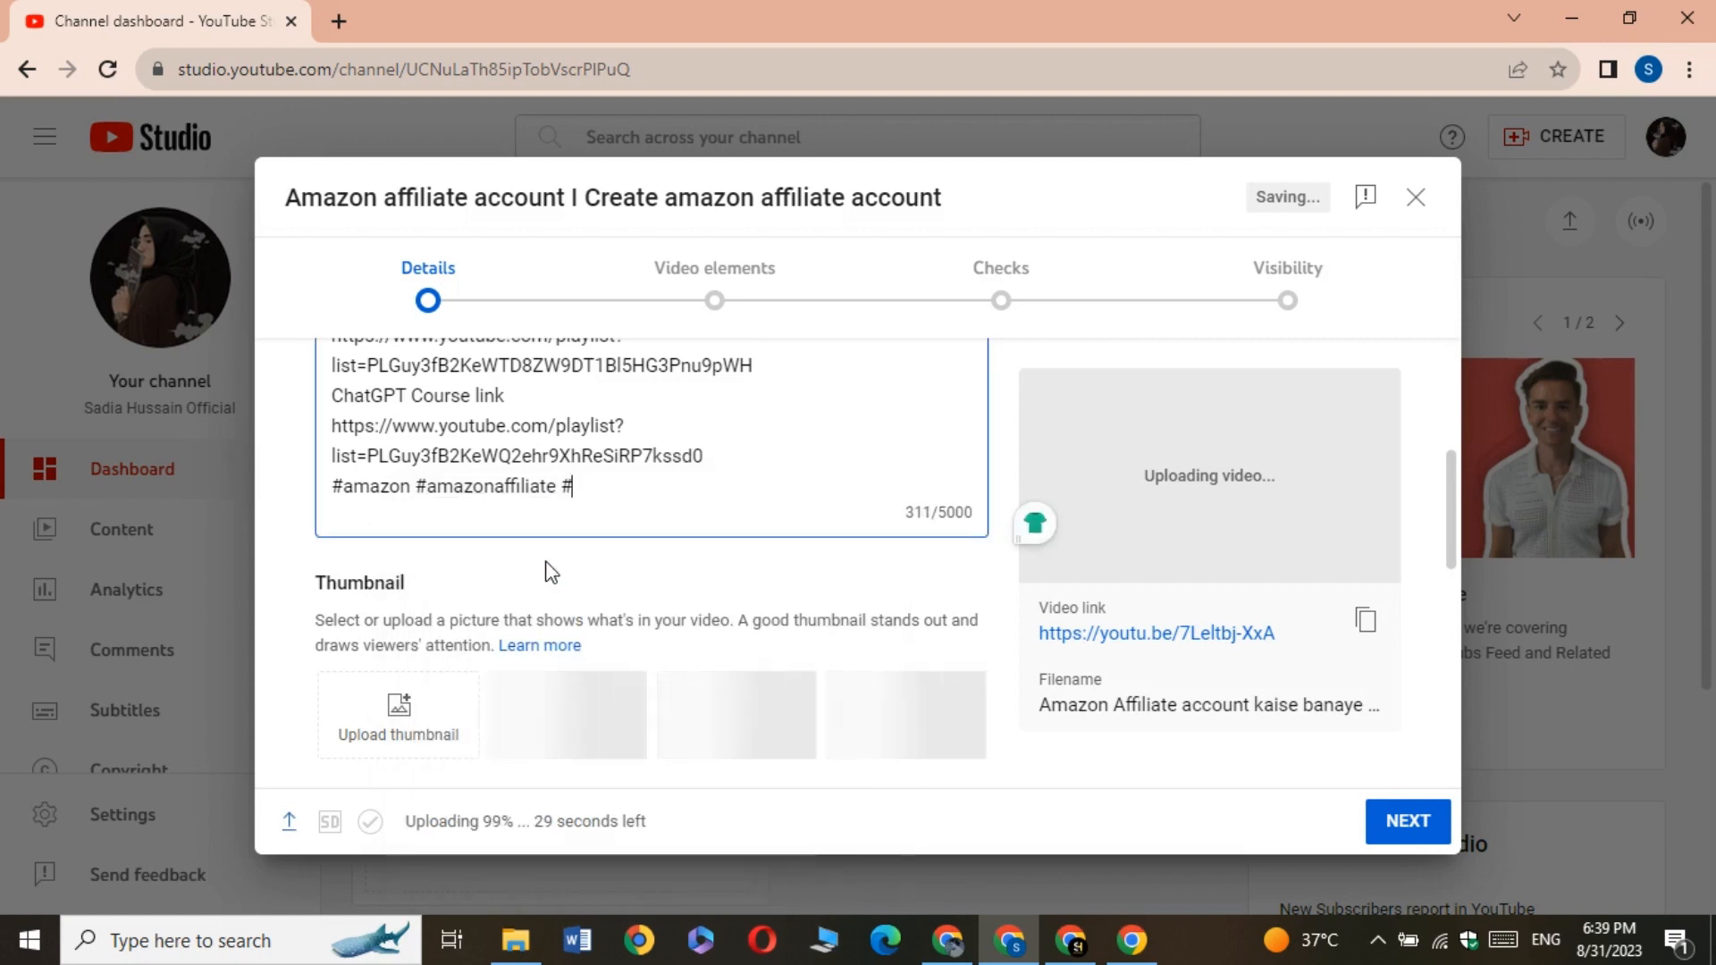
text(naffiliate)
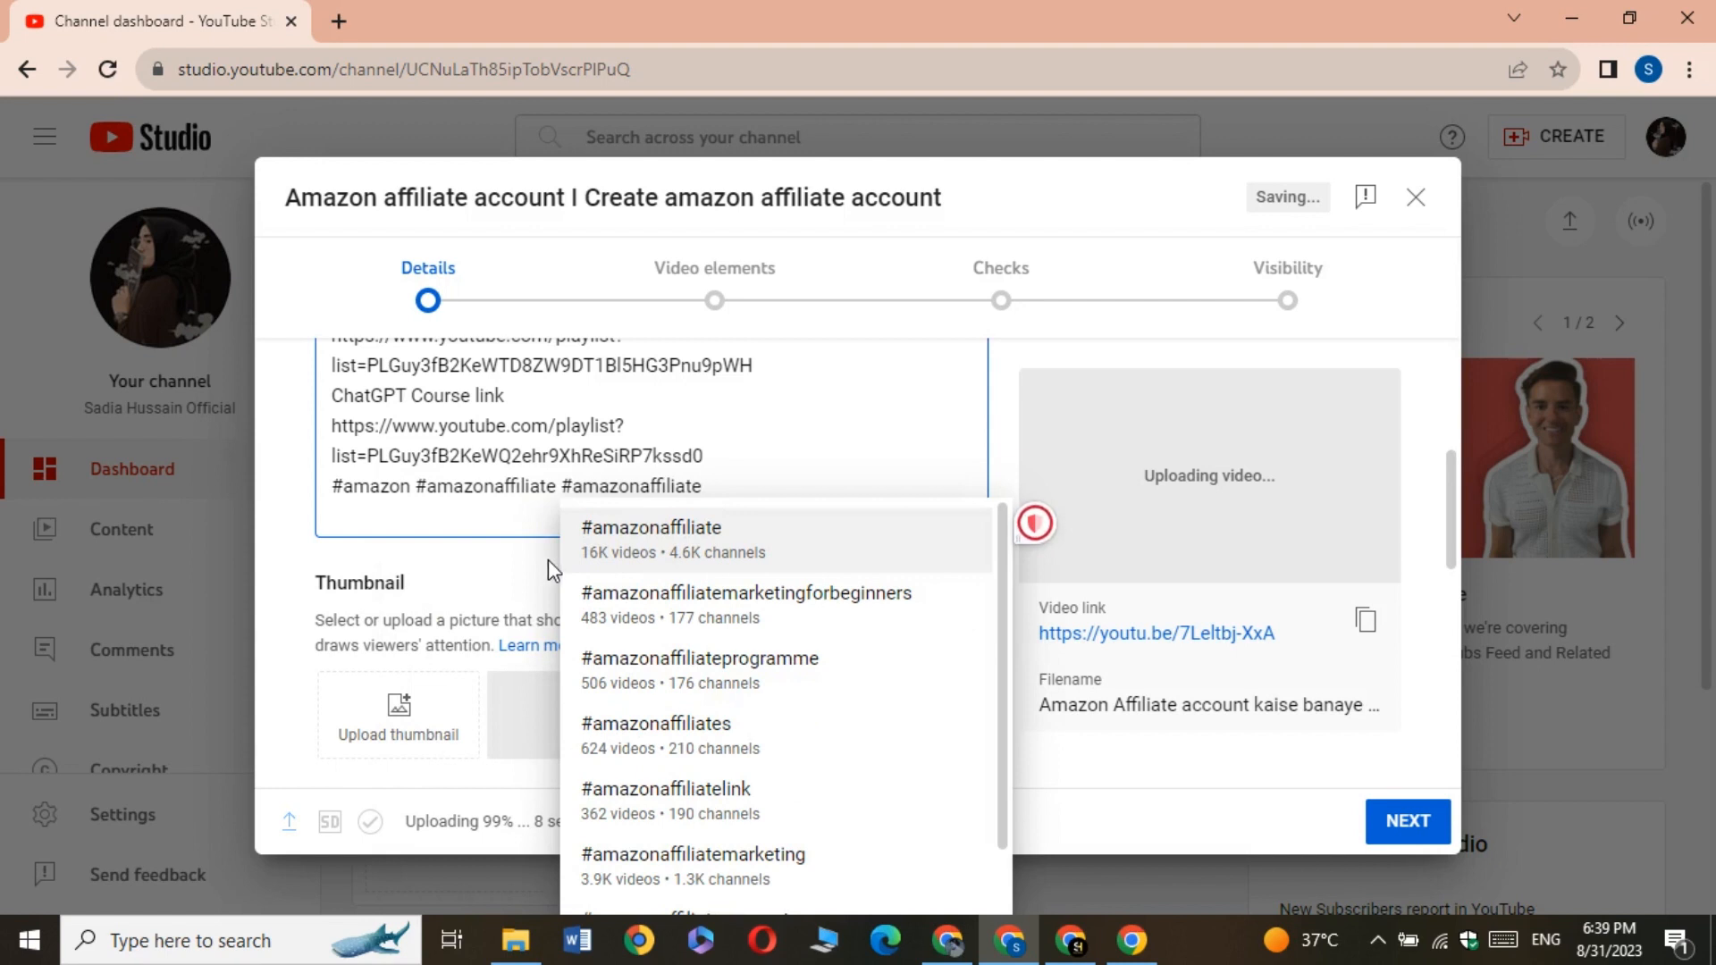
click(617, 611)
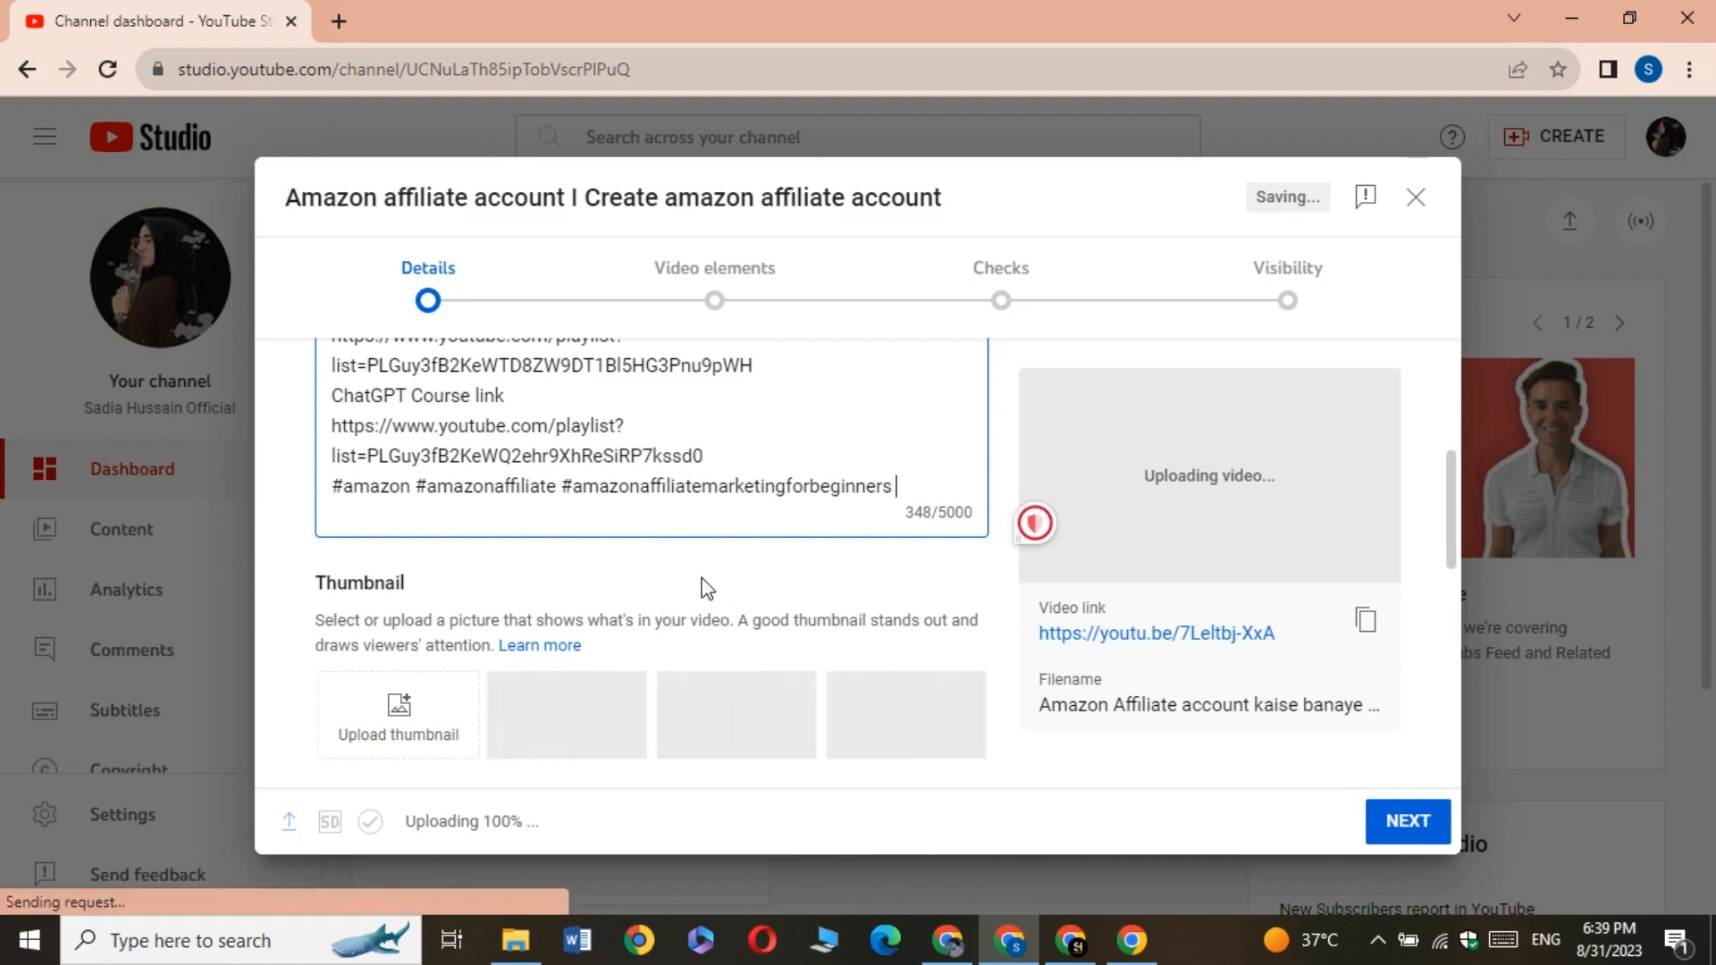
scroll(713, 485, down, 1)
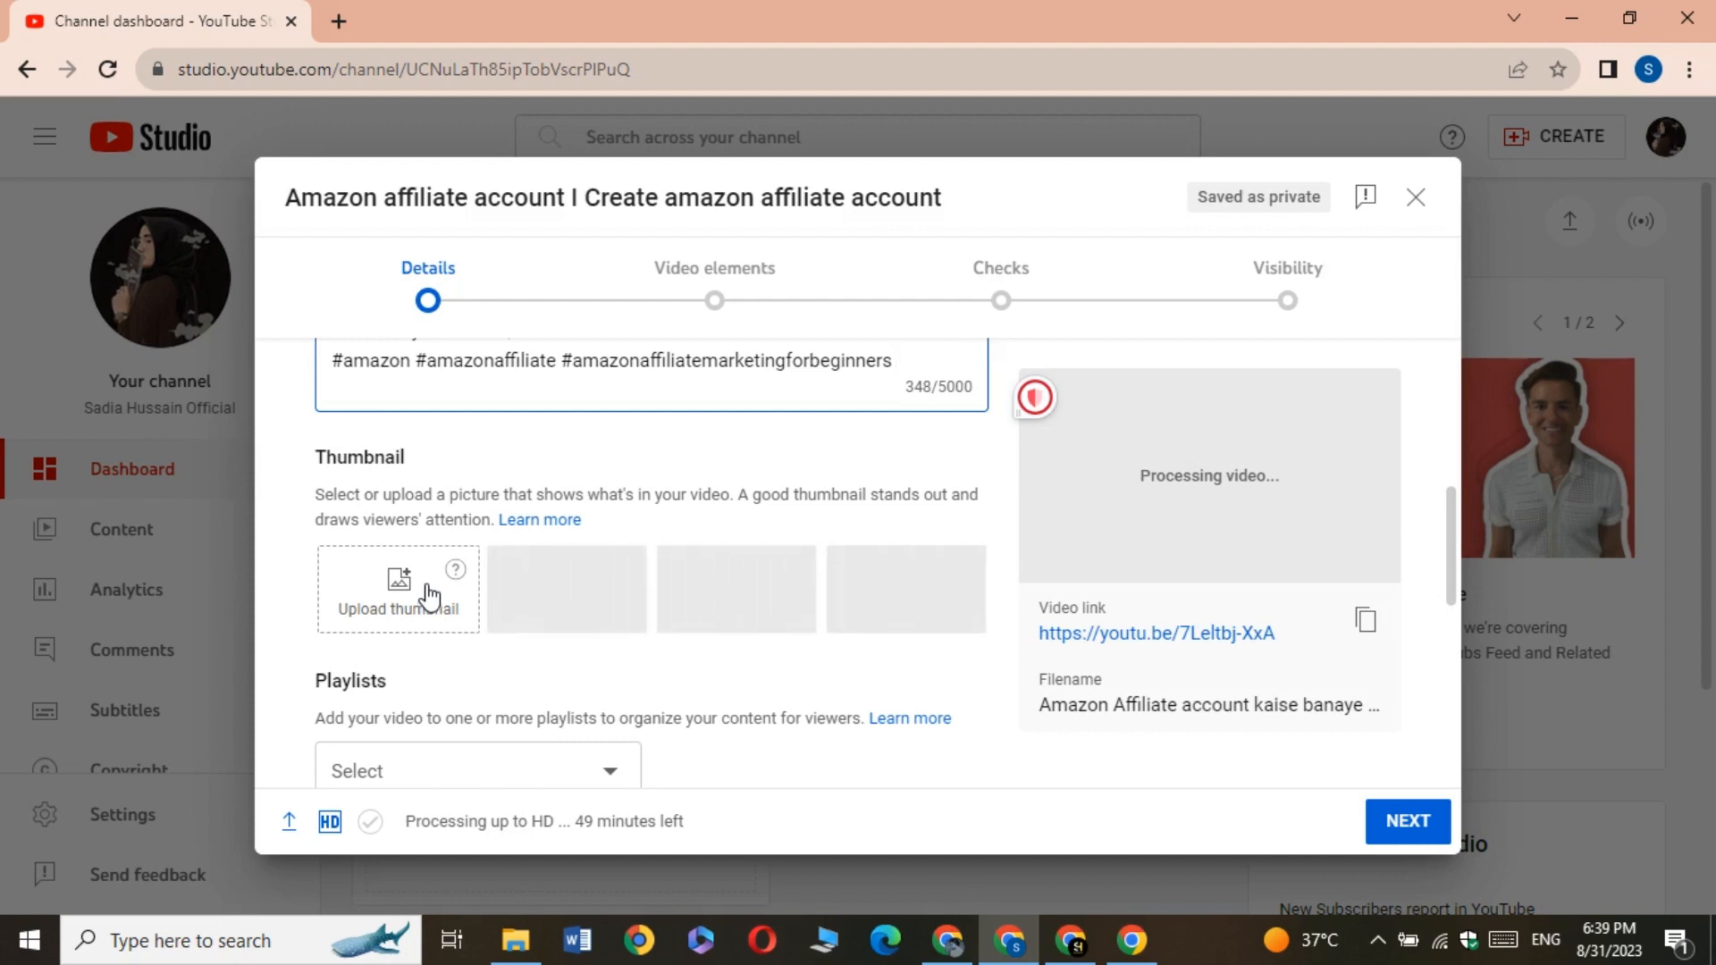
click(429, 593)
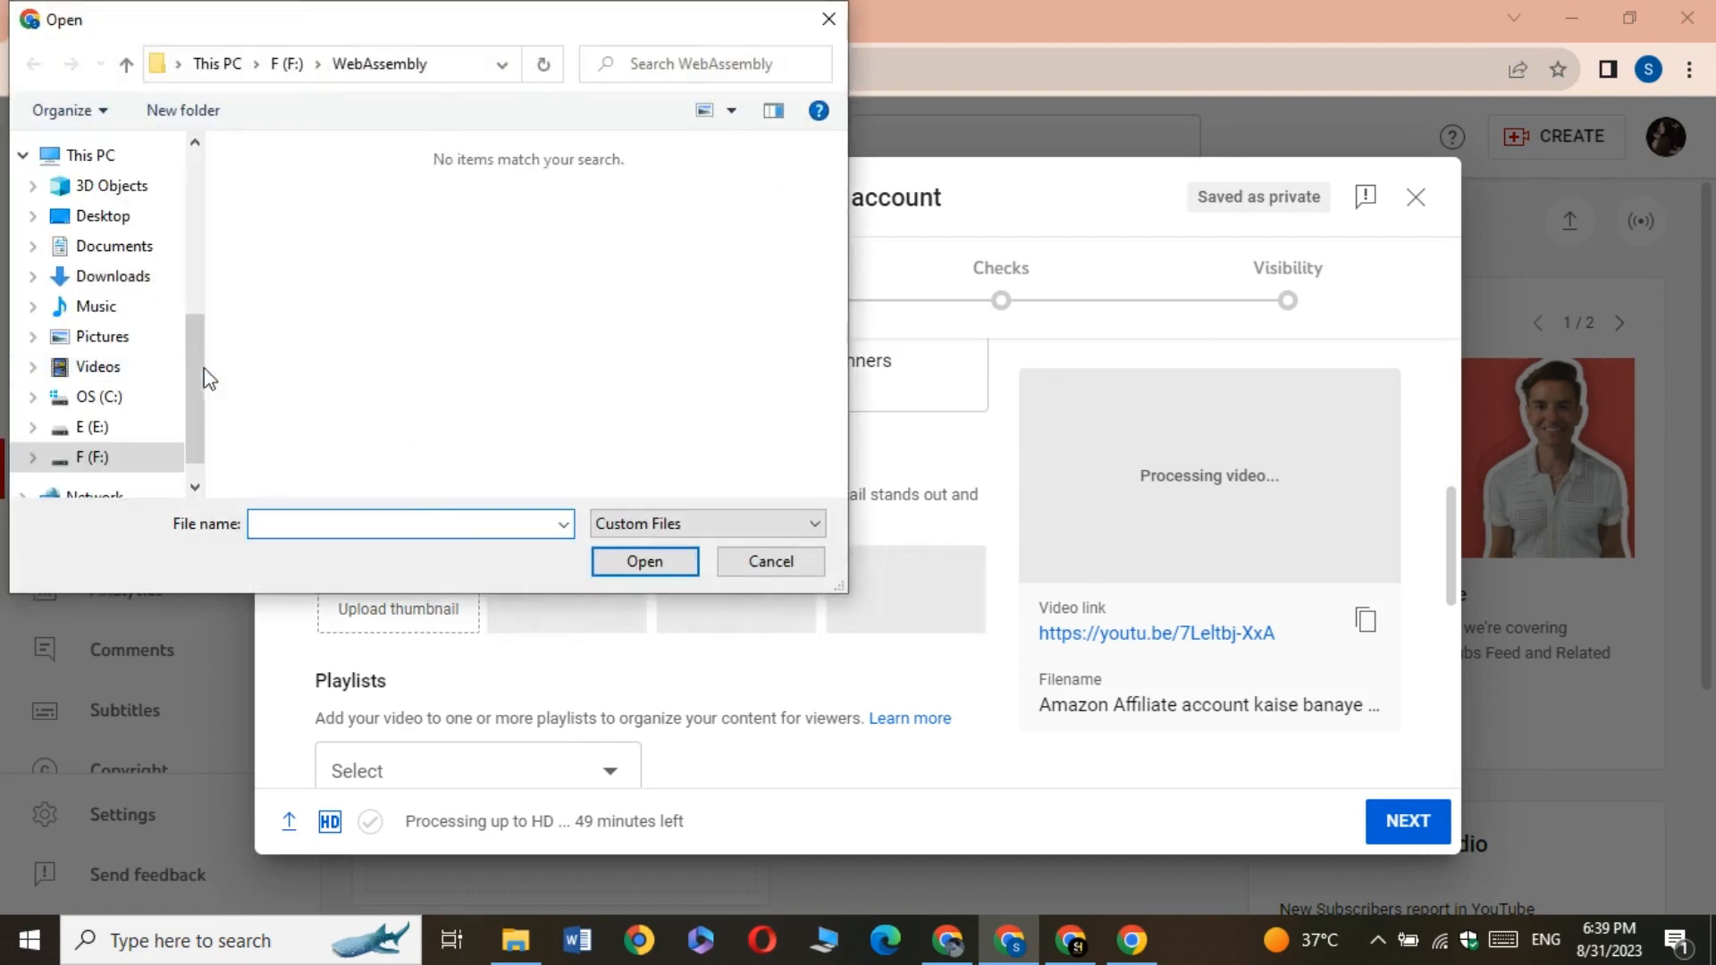
click(748, 563)
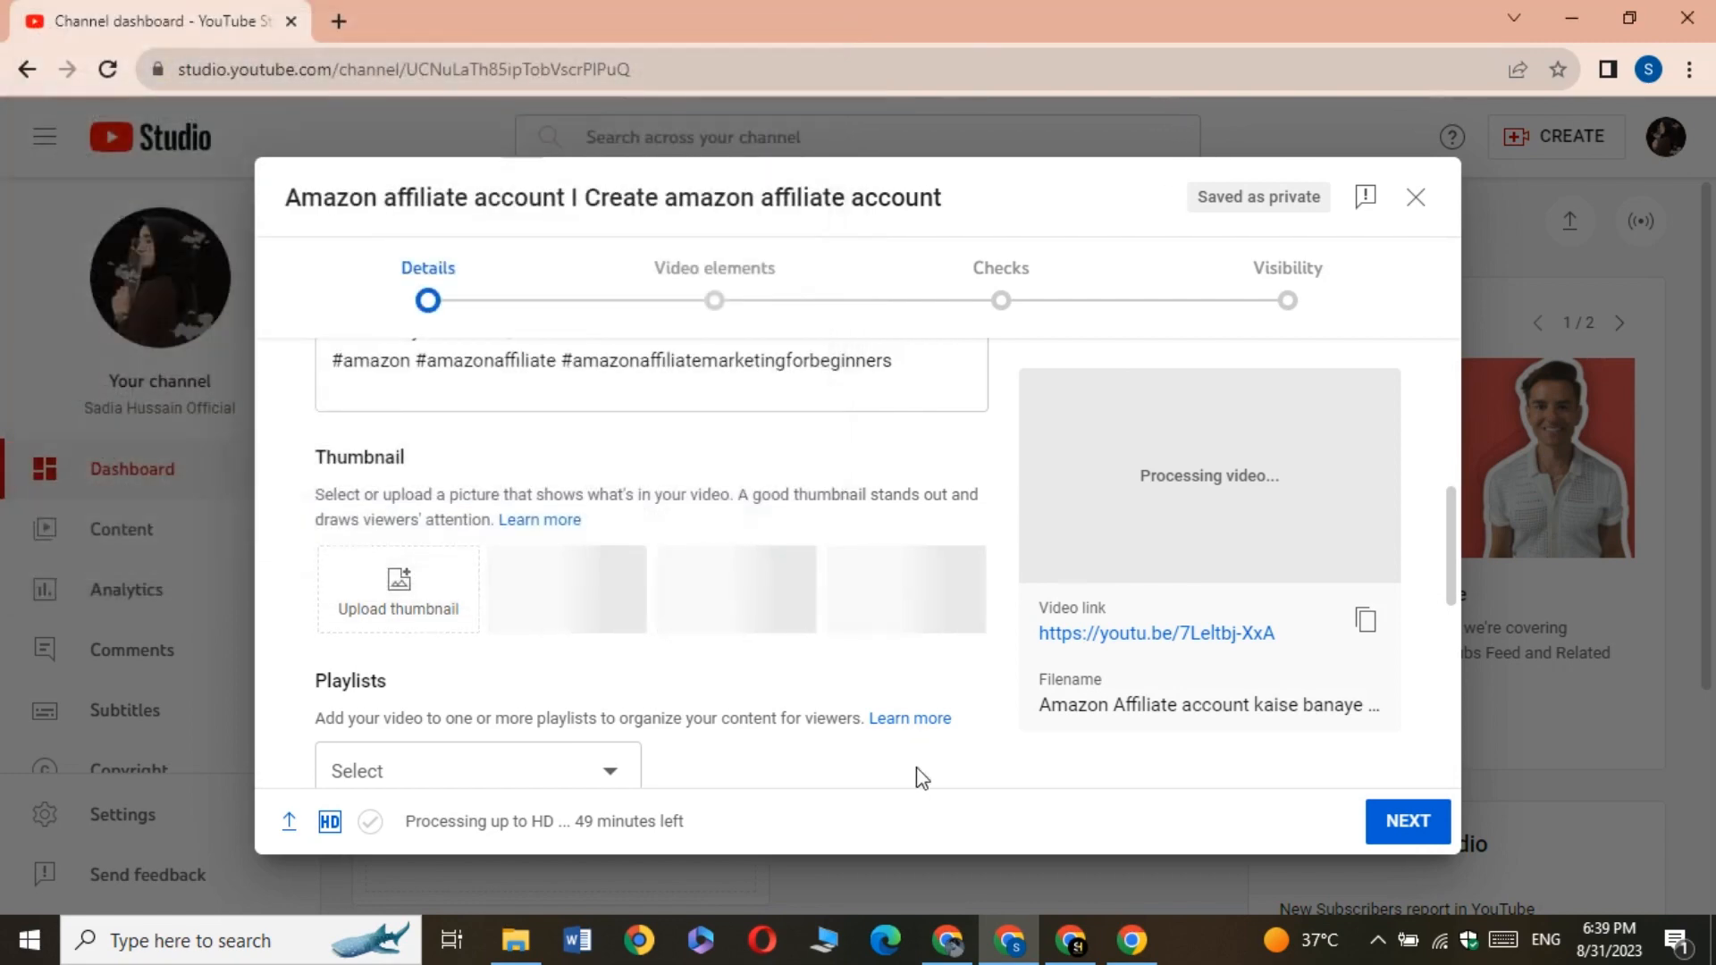
Switch to Canva and search its templates for "youtube thumbnail"
click(1065, 944)
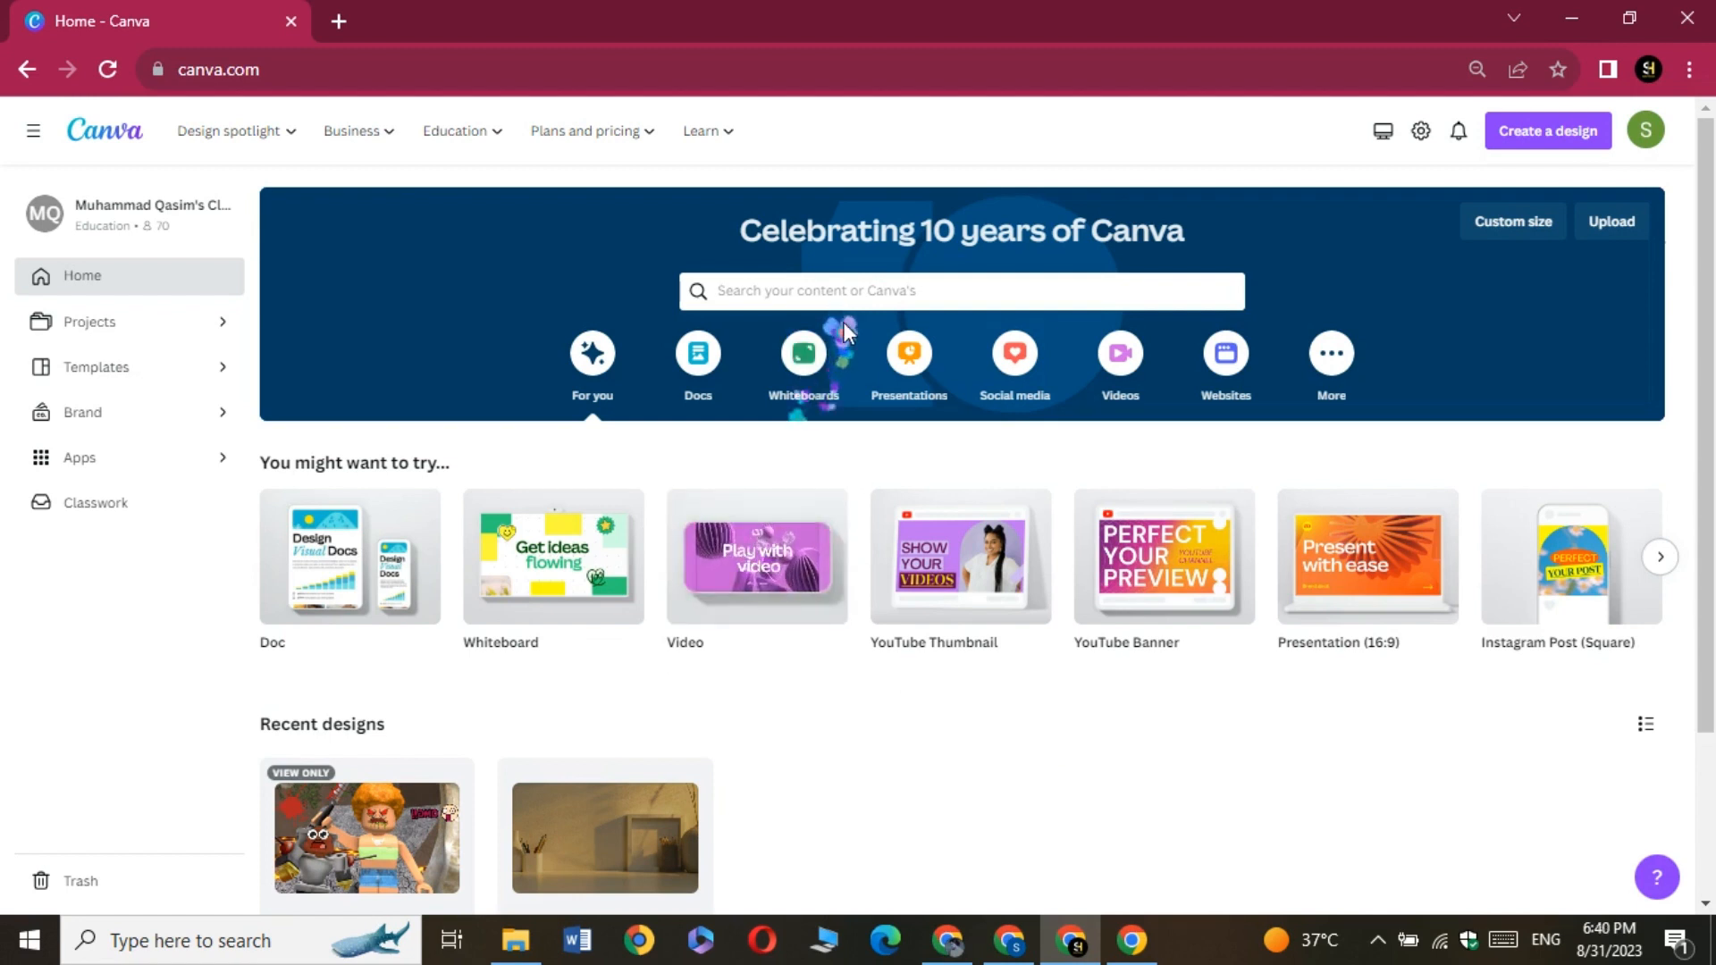
click(799, 292)
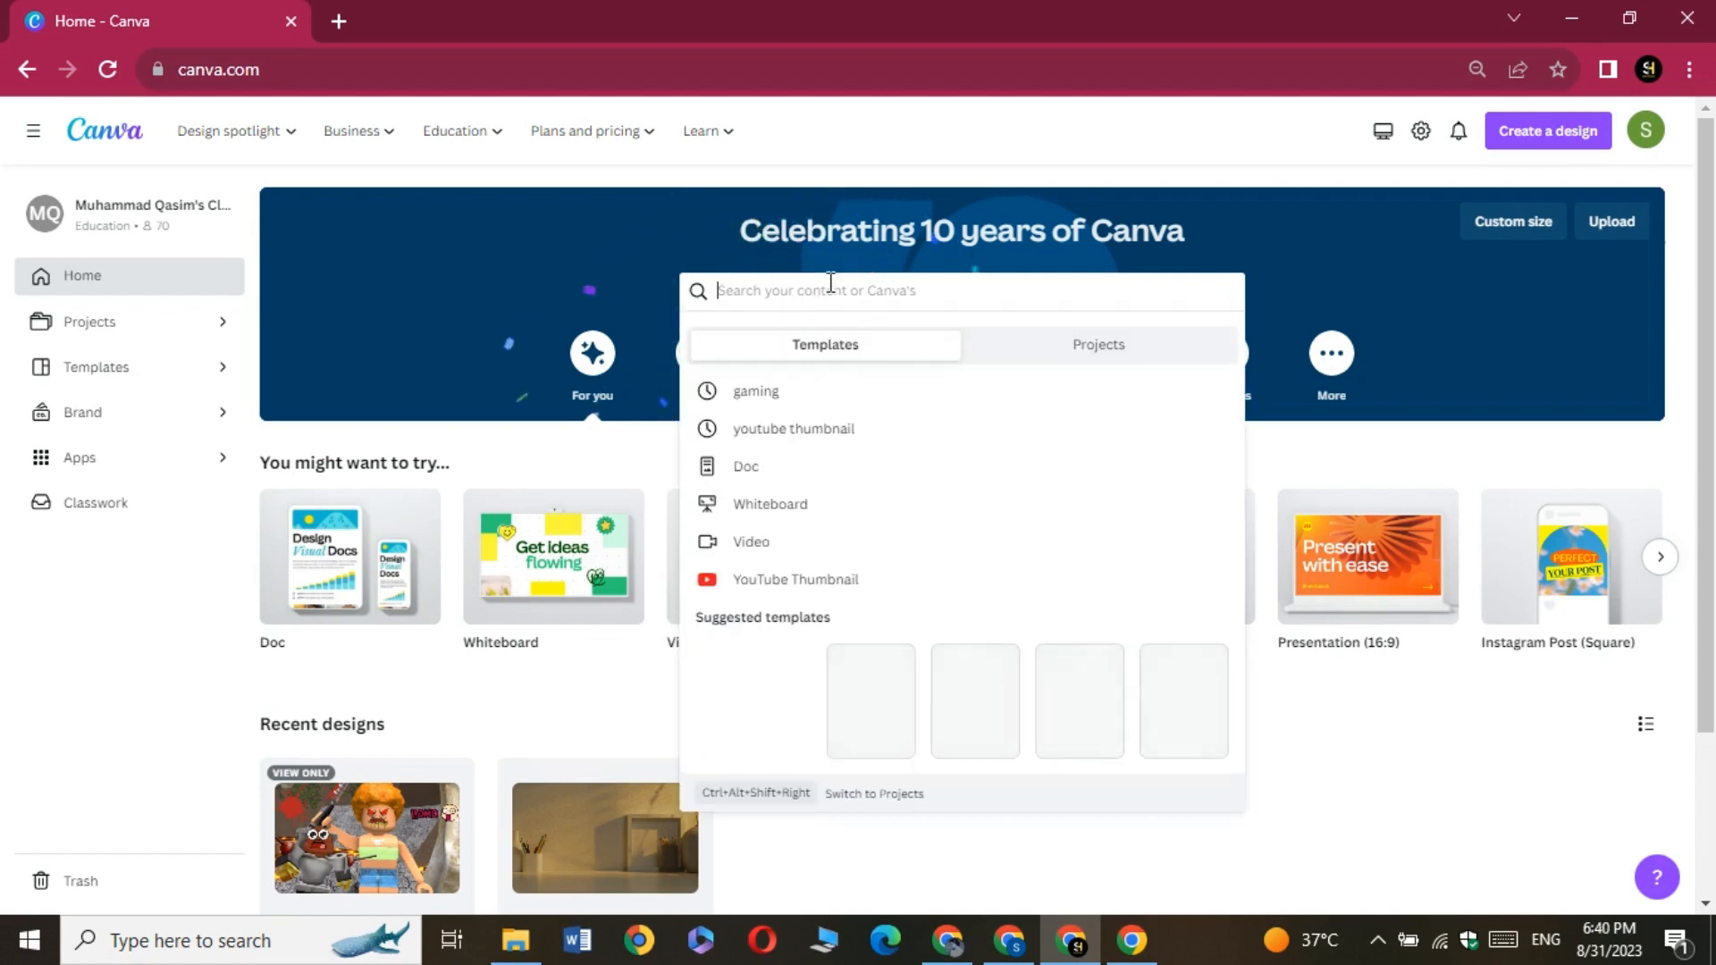
click(817, 441)
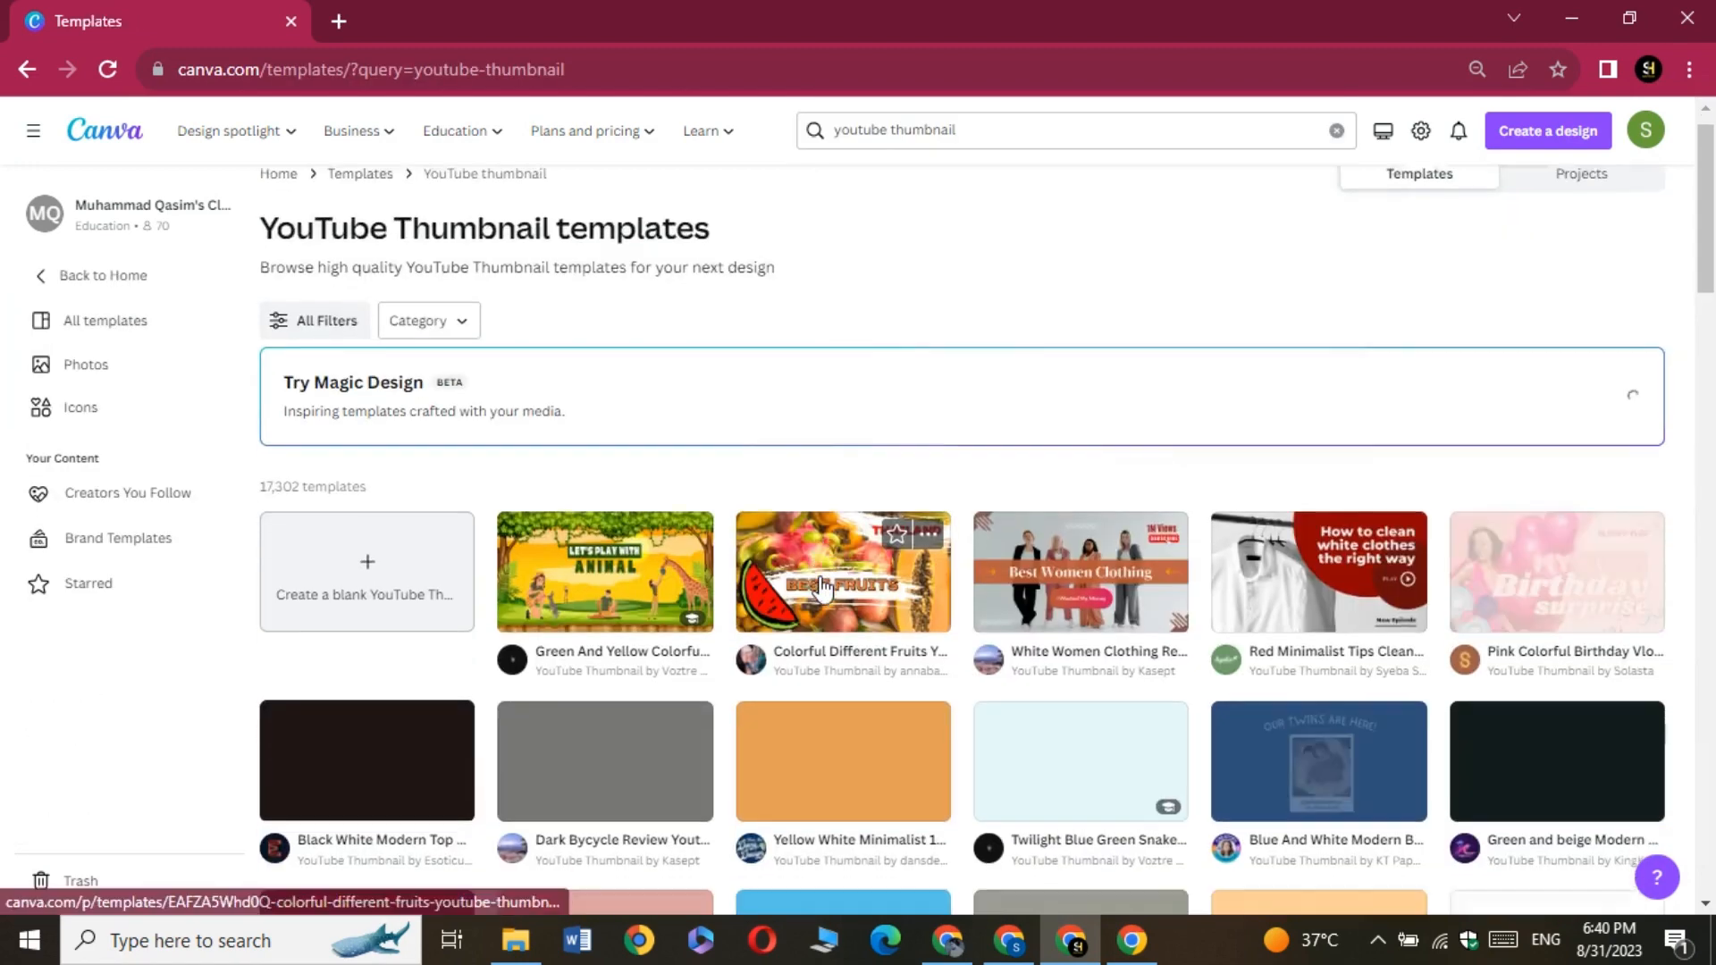
Browse the YouTube thumbnail templates and open the Black White Modern Top Business Ideas template for customizing
scroll(893, 563, down, 1)
scroll(844, 570, down, 3)
scroll(840, 572, down, 1)
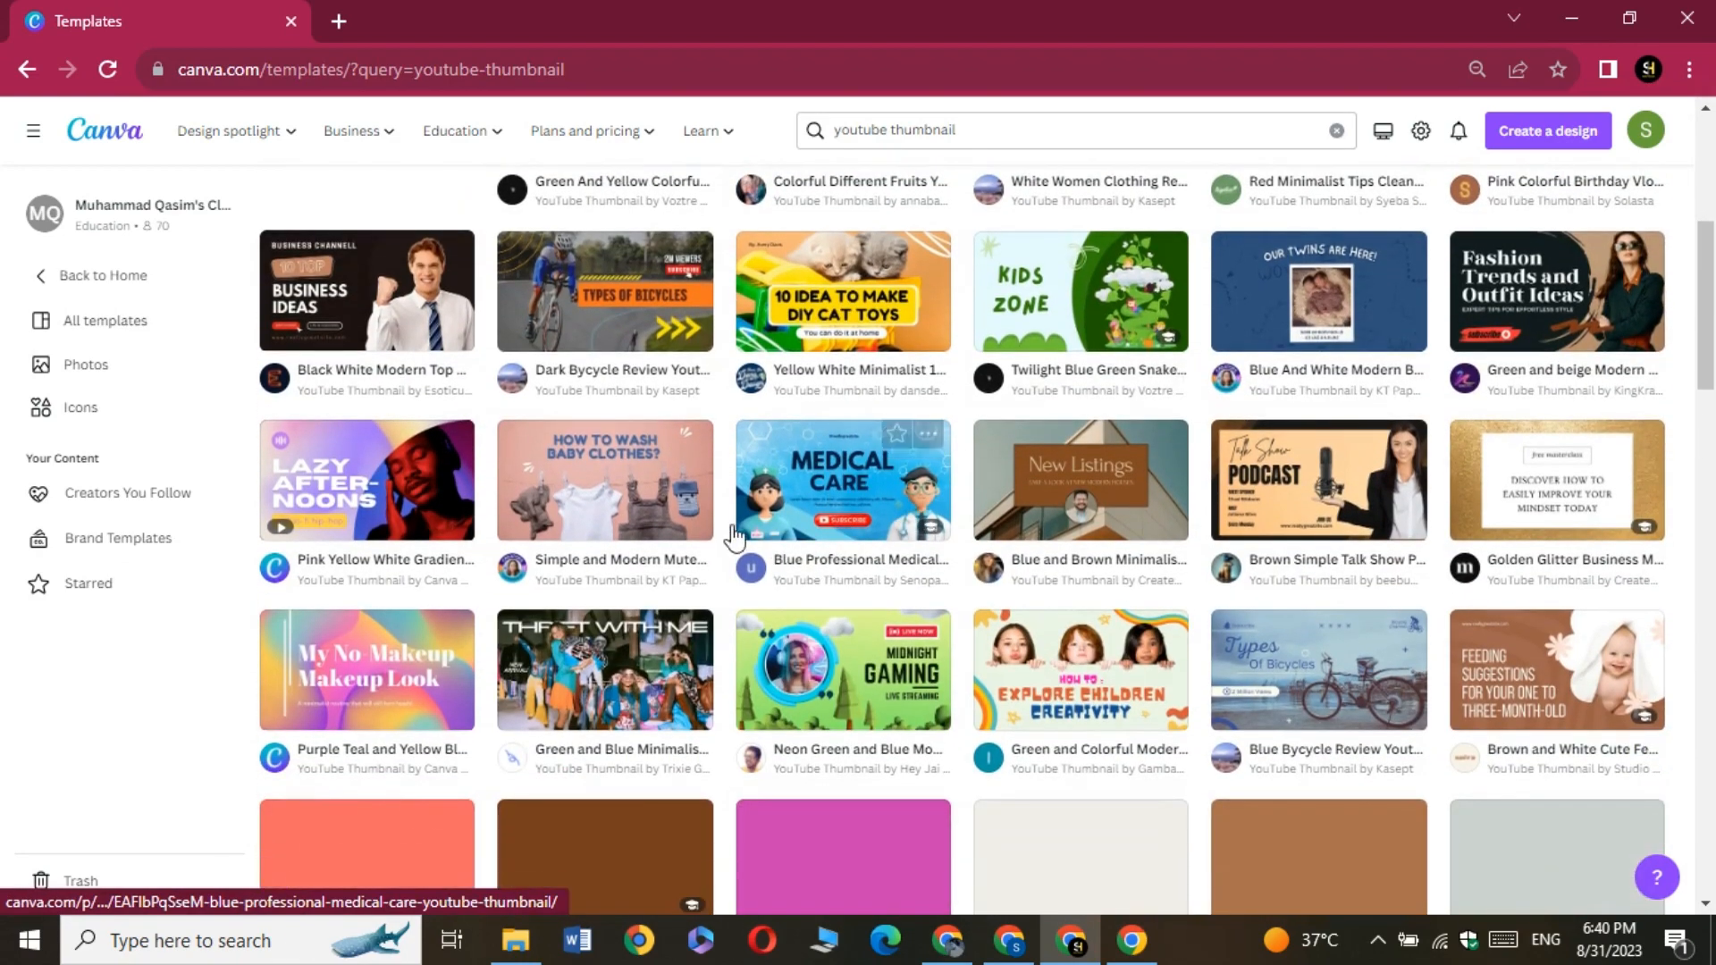
scroll(804, 545, down, 3)
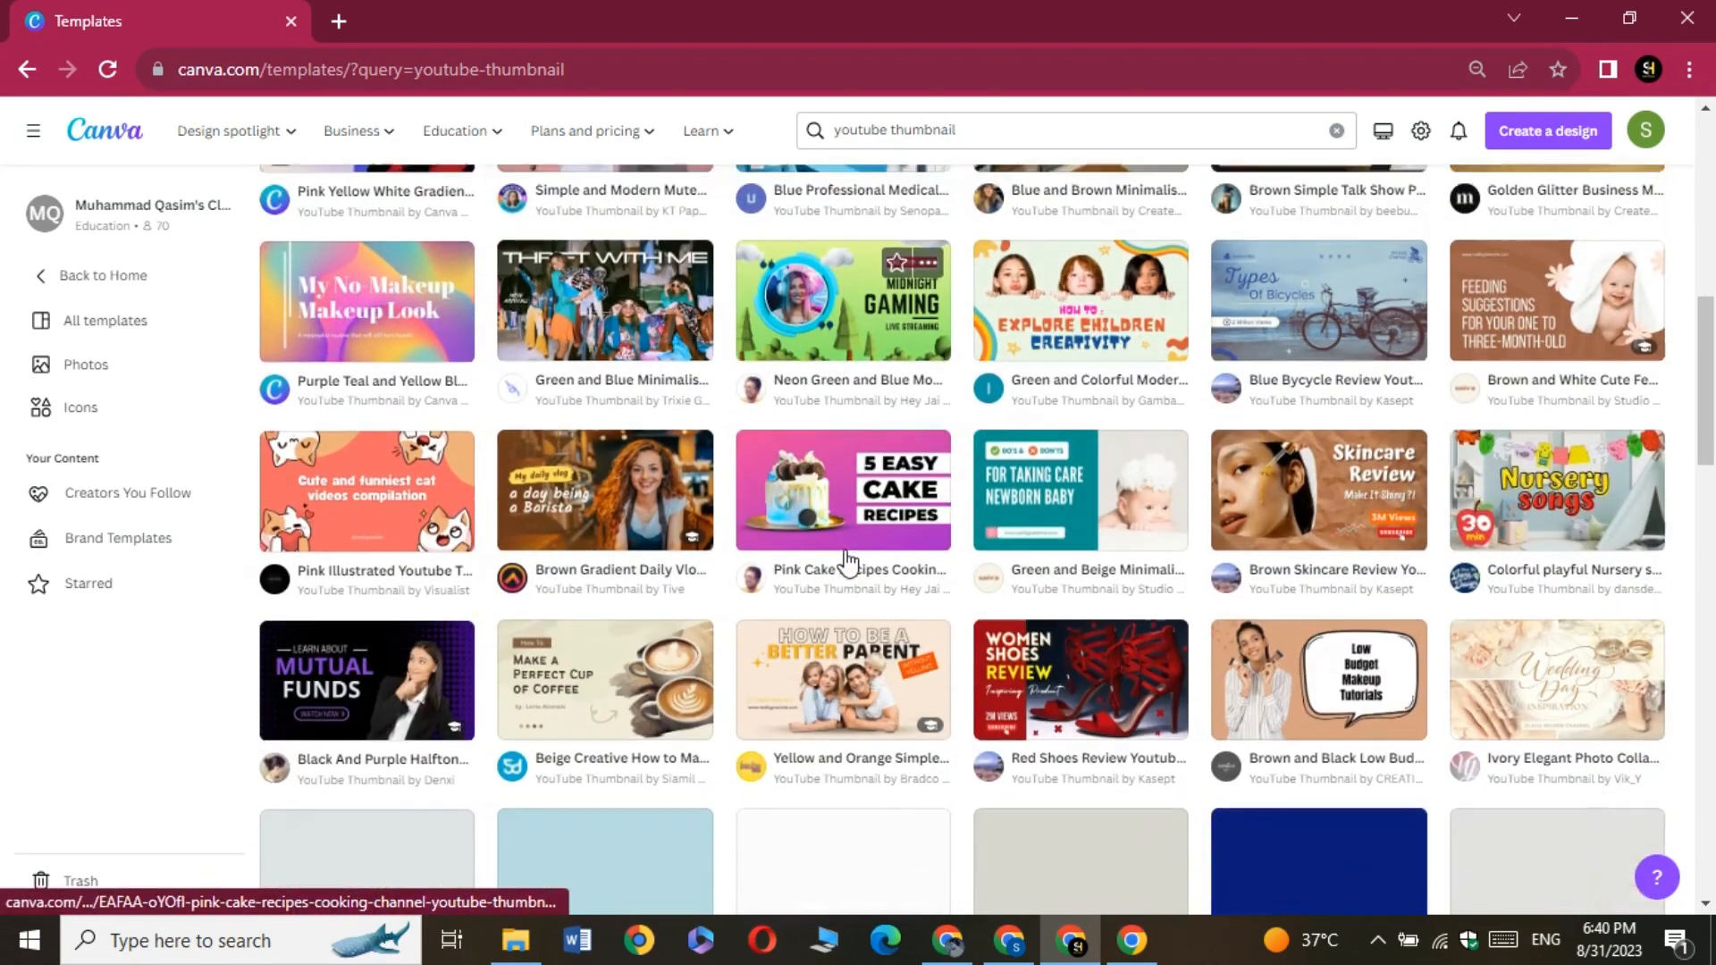
scroll(854, 562, up, 3)
scroll(536, 447, up, 1)
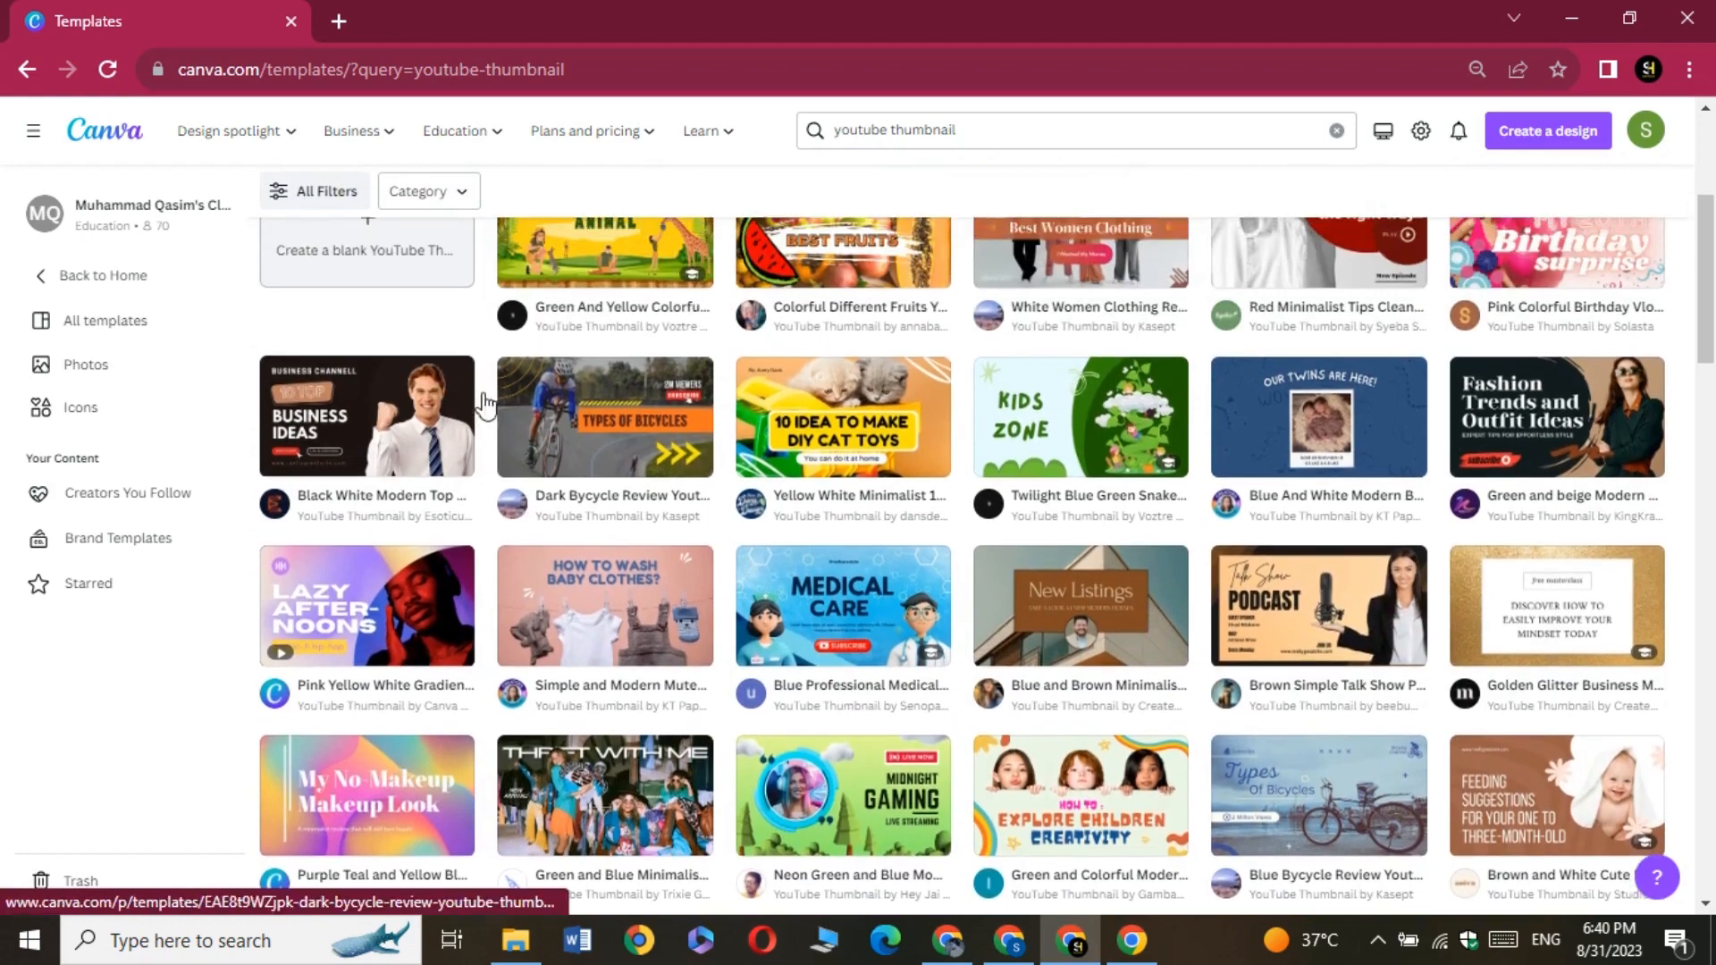
click(303, 418)
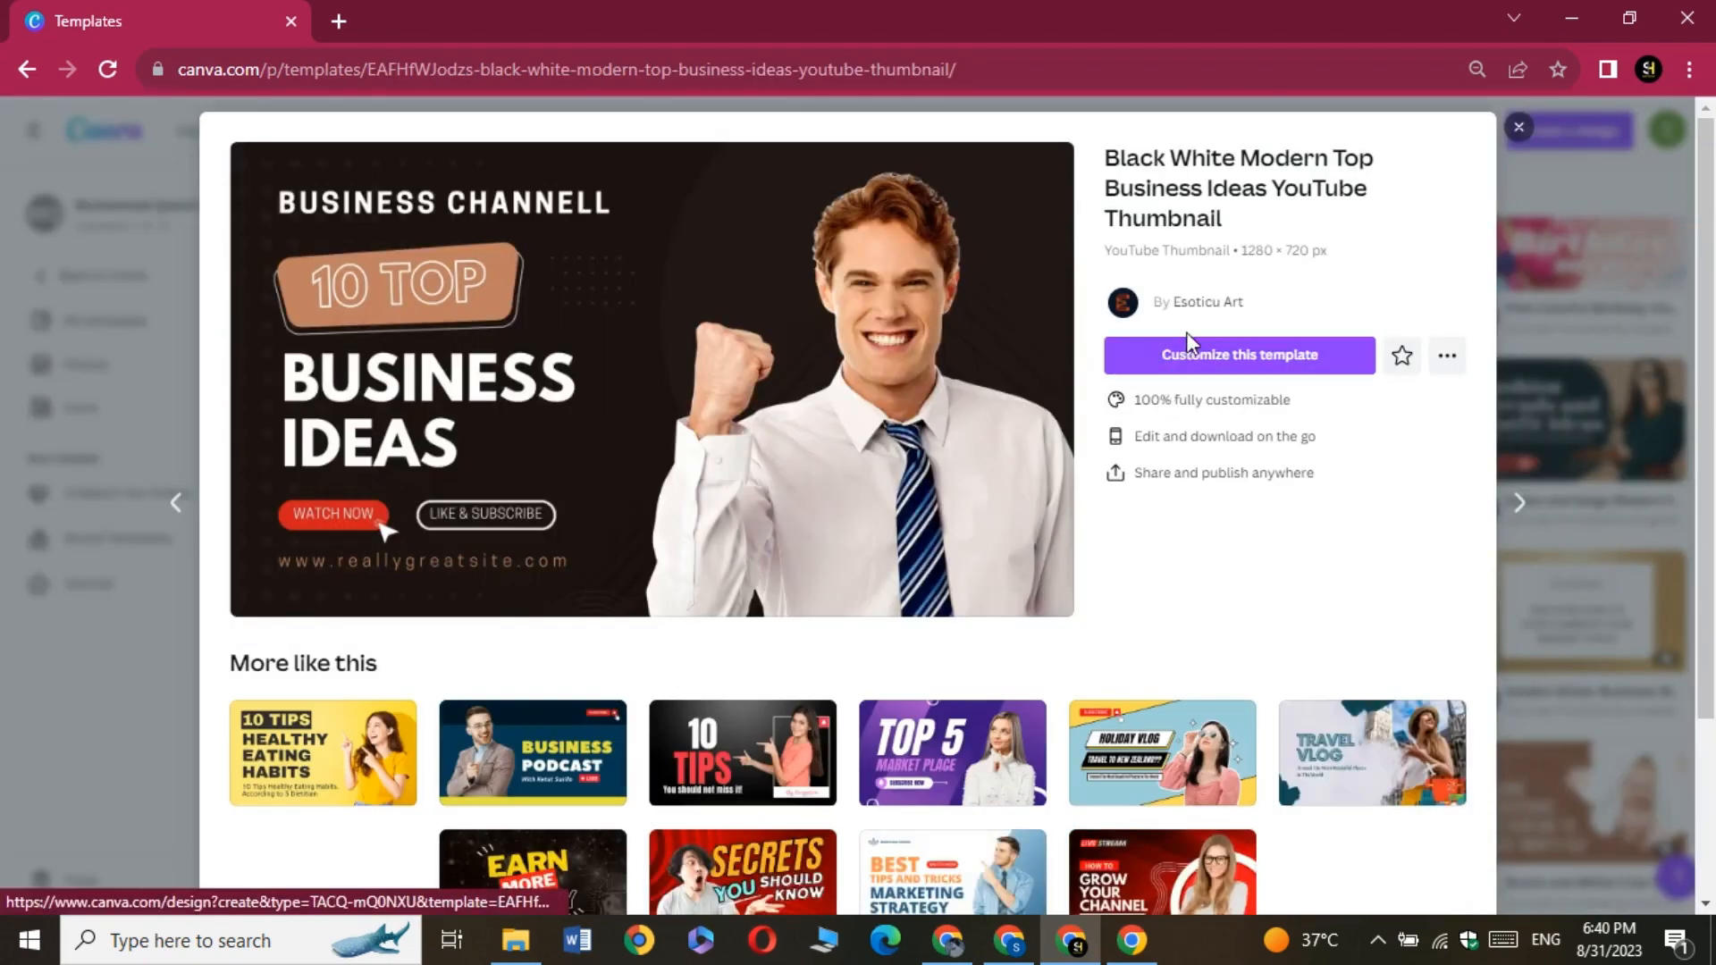
click(1195, 358)
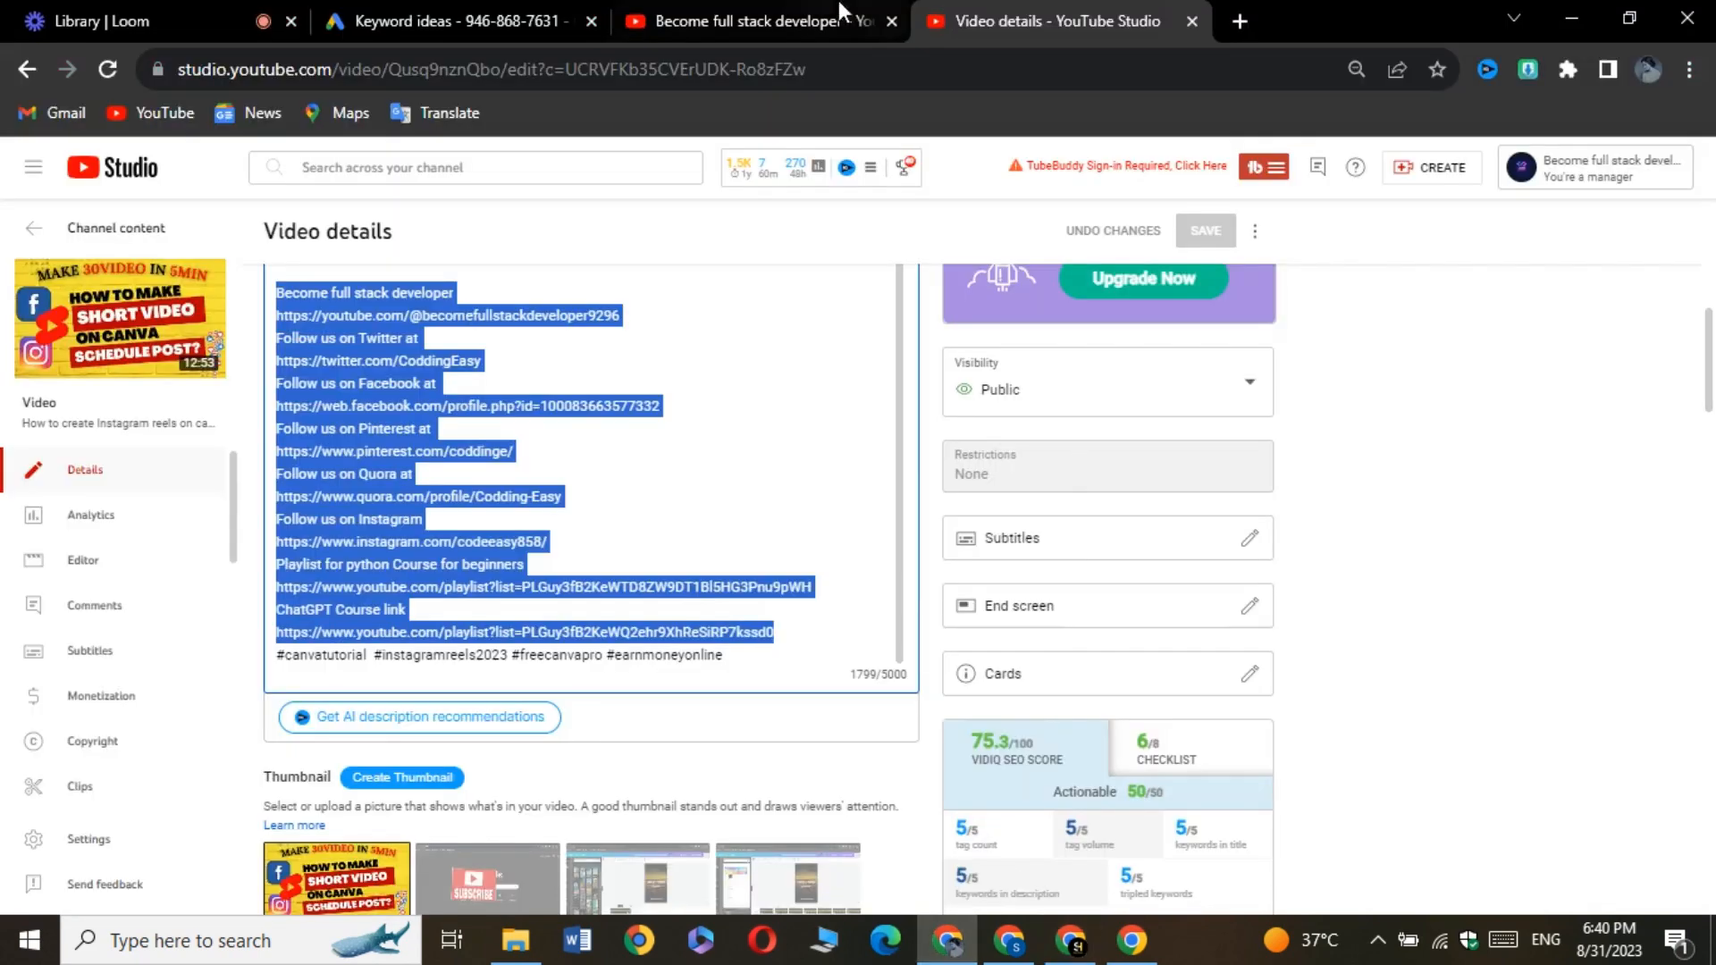
Switch to the Become full stack developer channel on YouTube and review the thumbnails of its existing videos
click(785, 22)
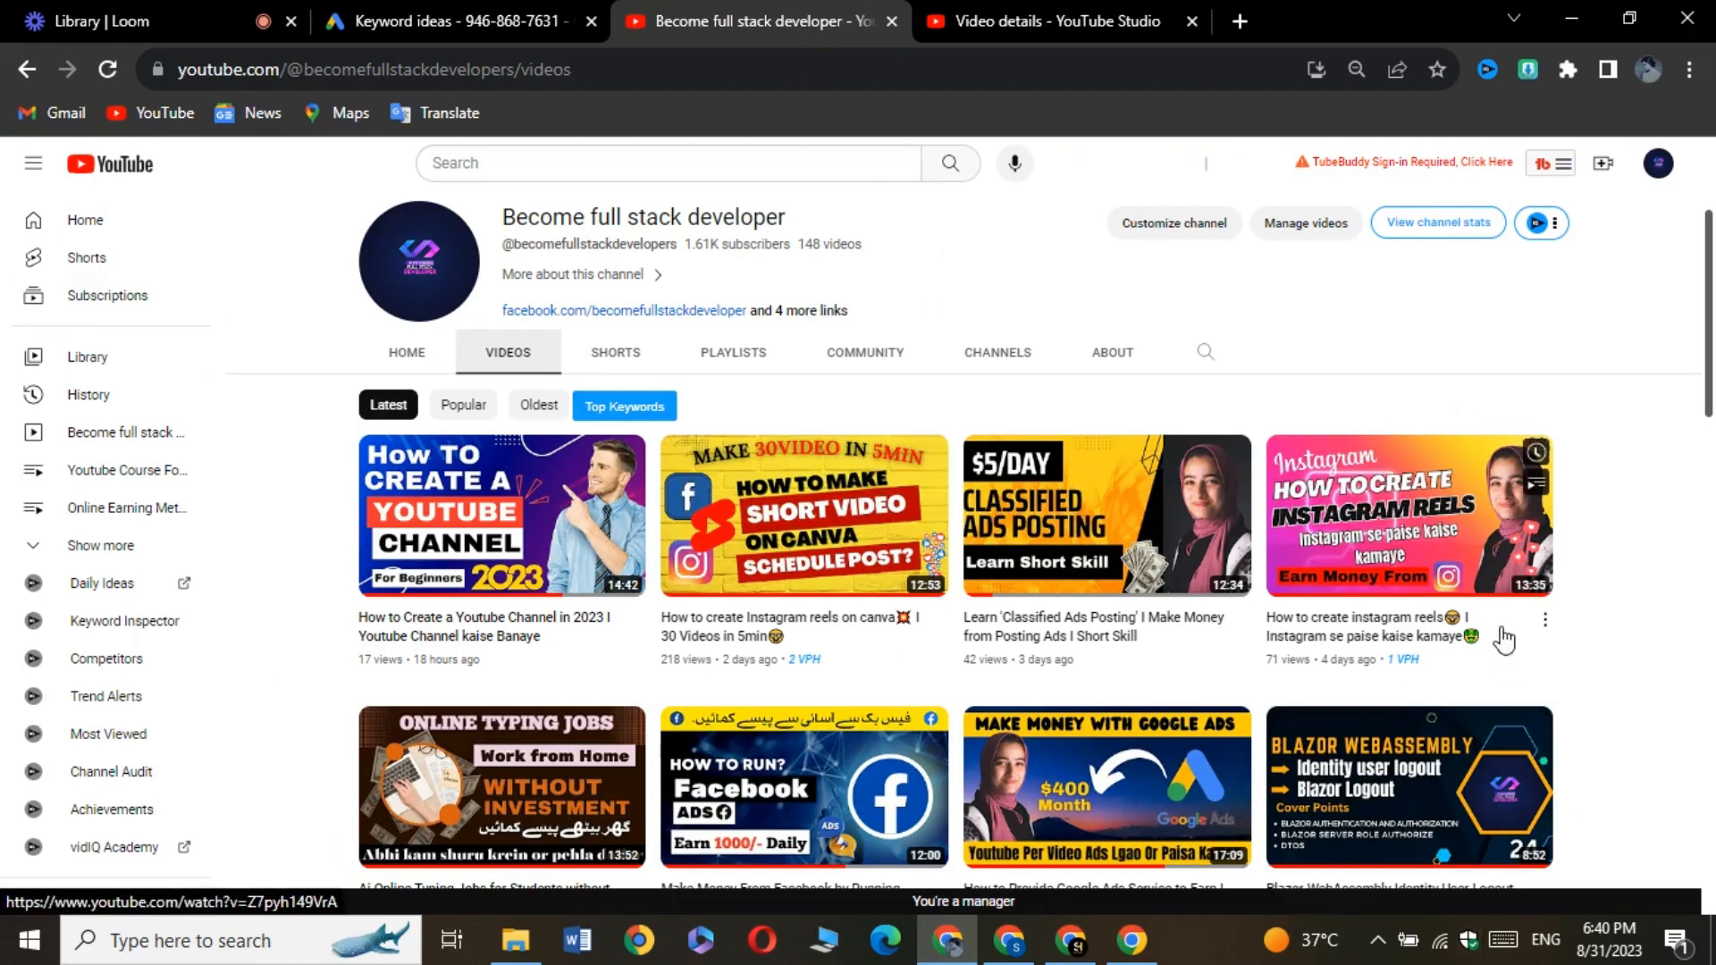
scroll(1655, 617, down, 10)
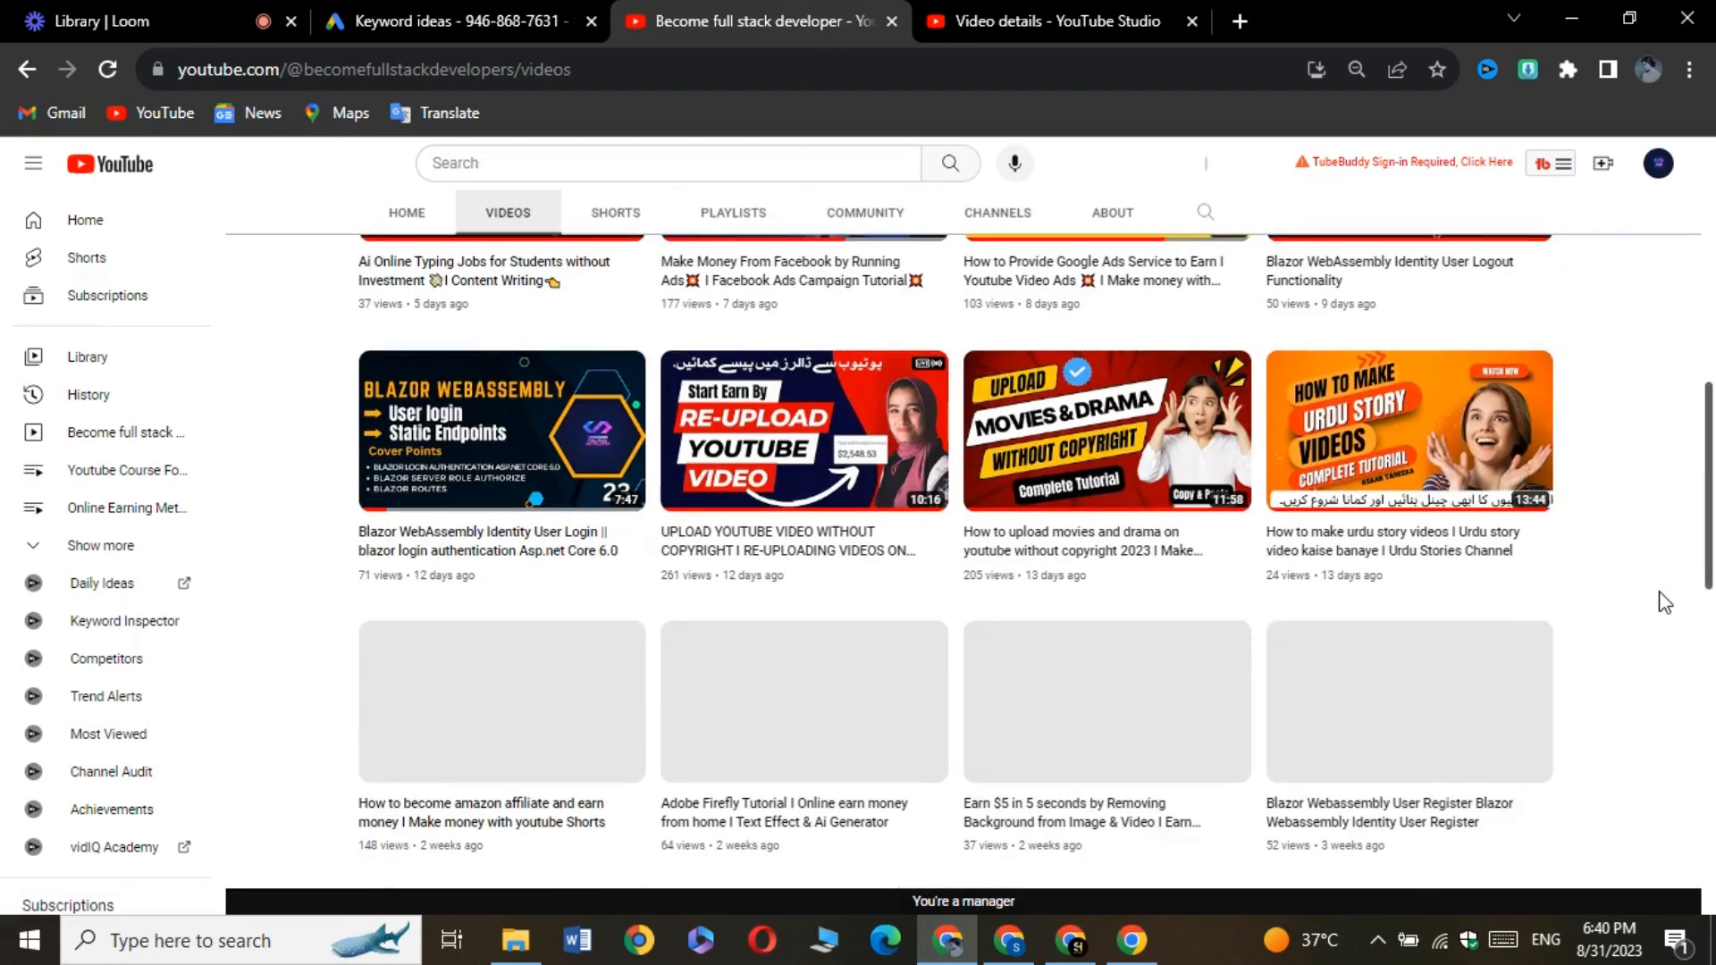
scroll(1664, 602, down, 10)
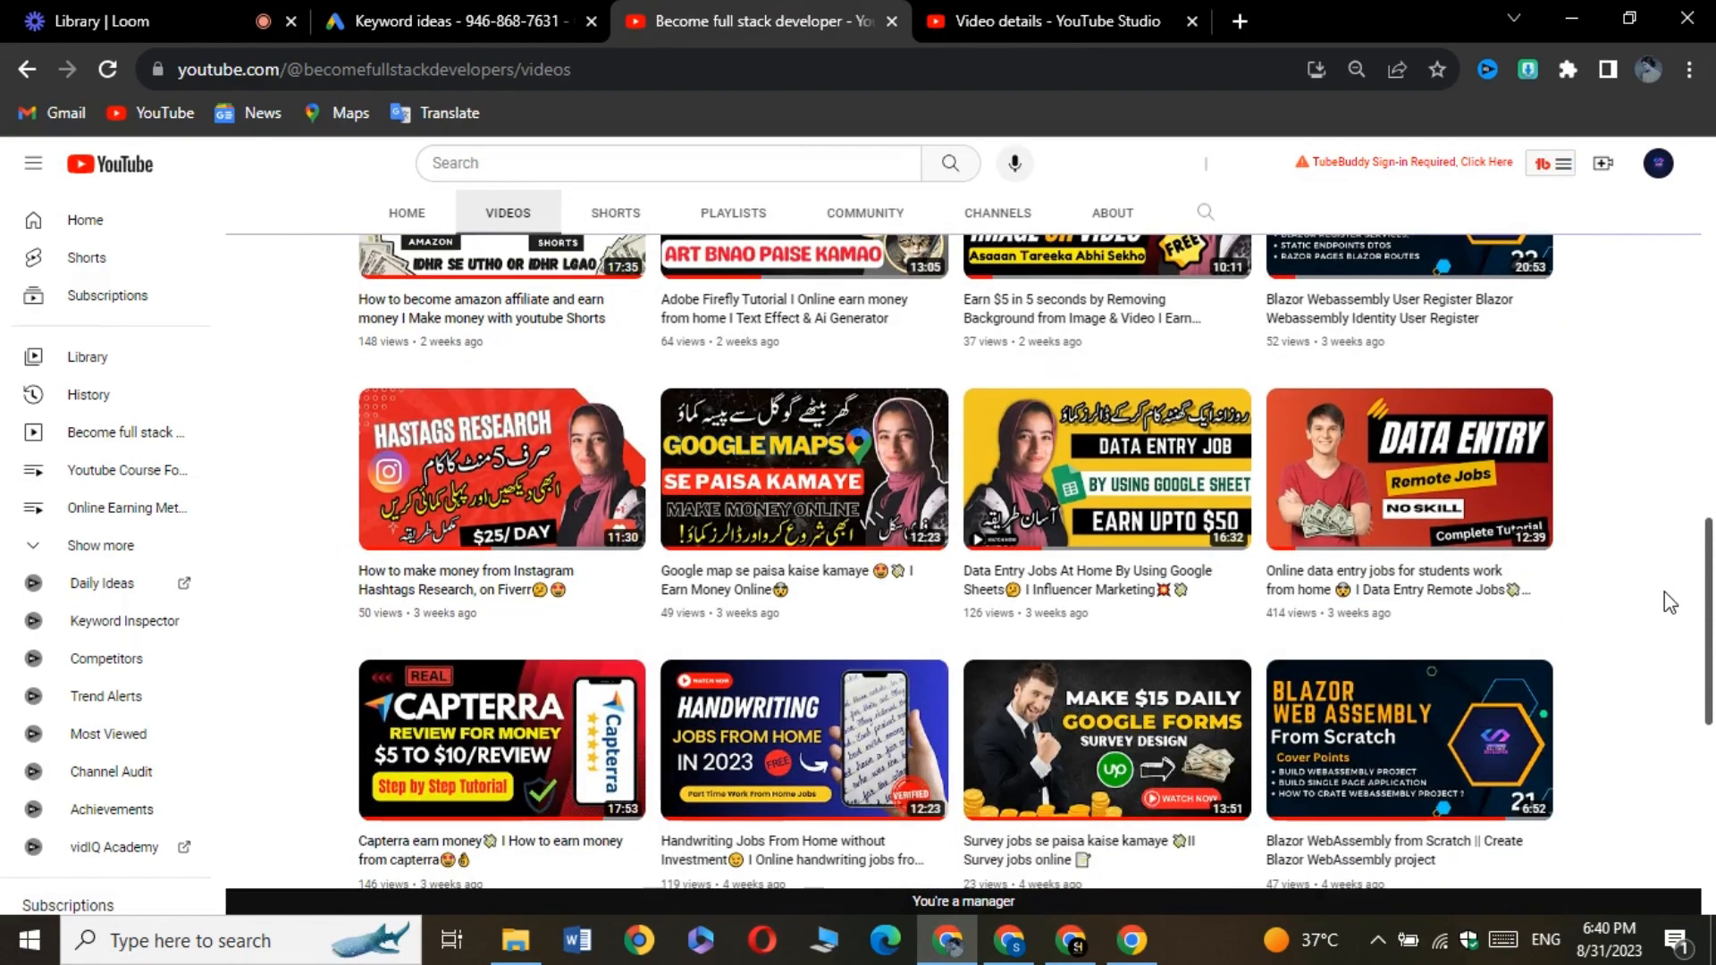
scroll(1672, 589, up, 20)
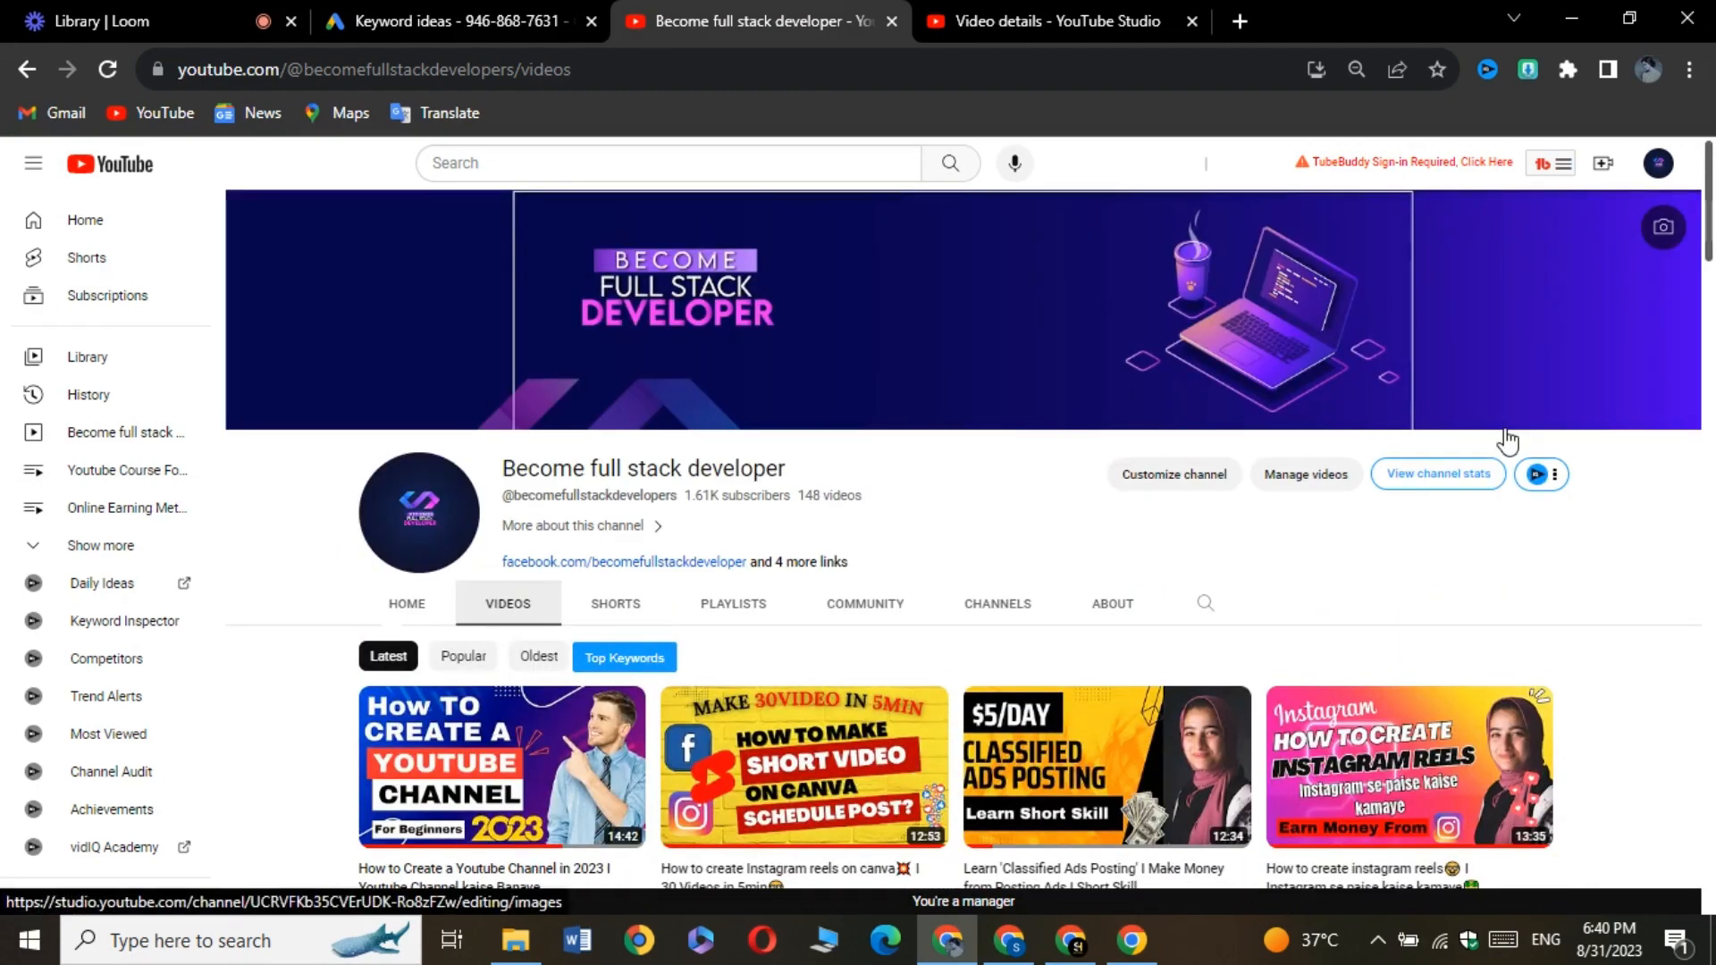
Return to the Canva design, dismiss the sticker tip and replace the BUSINESS IDEAS heading with AMAZON AFFILIATE on two lines
click(1095, 954)
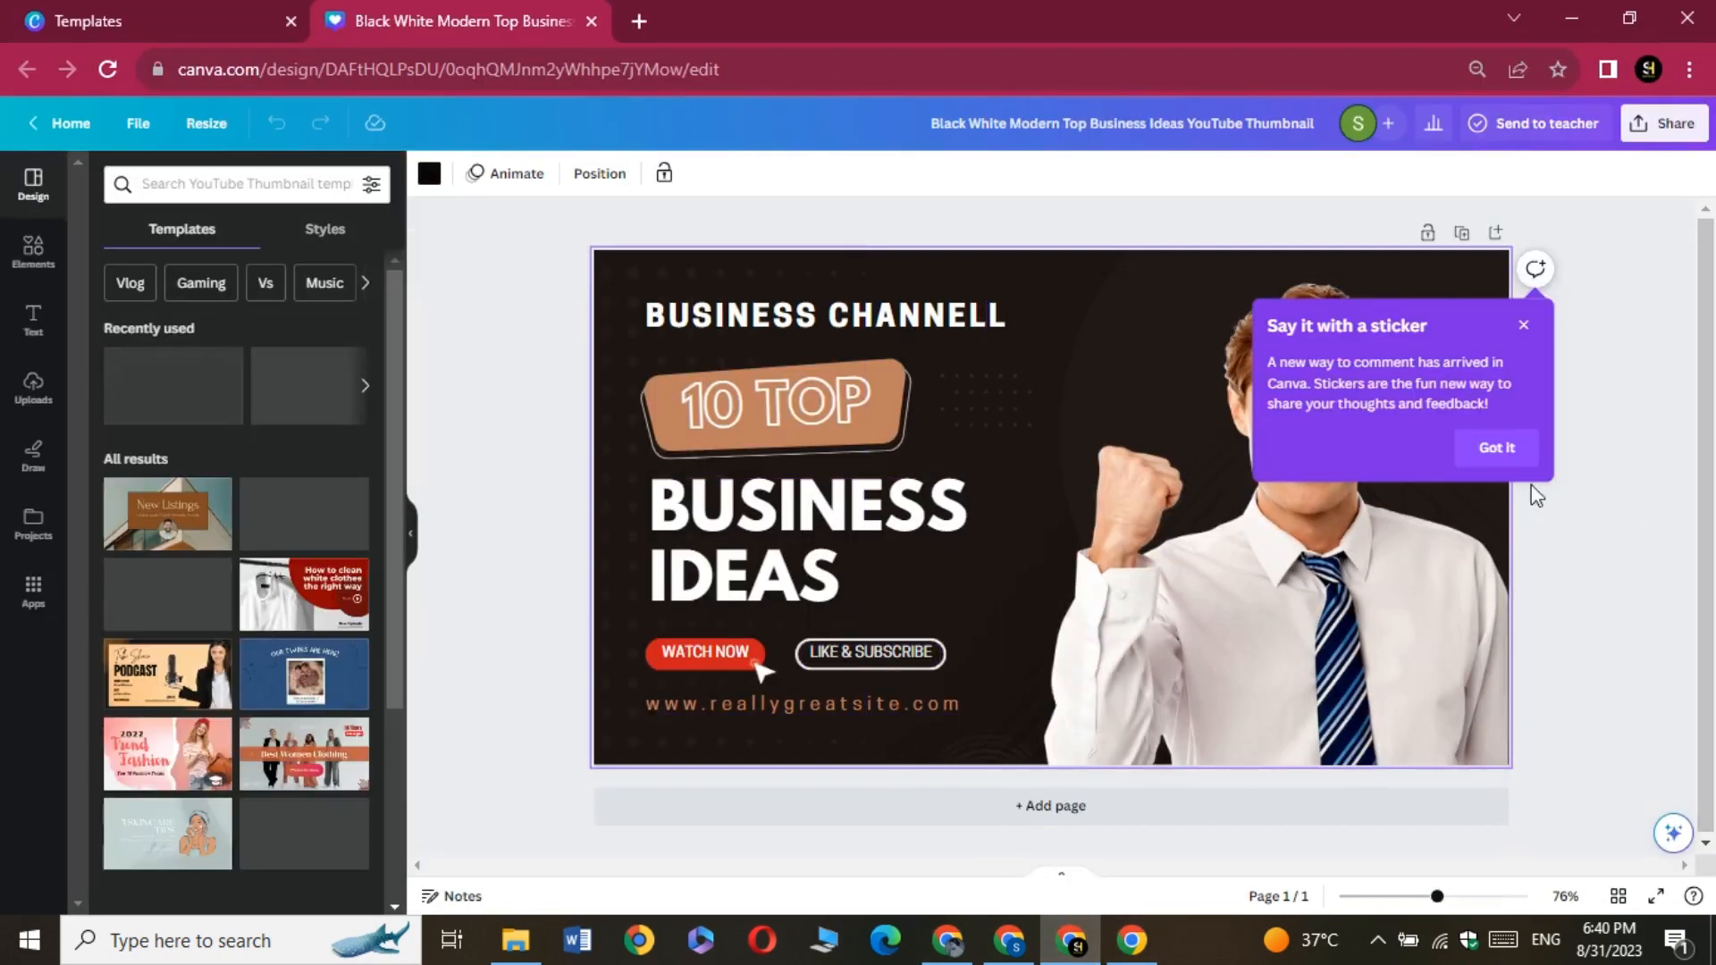
click(1491, 456)
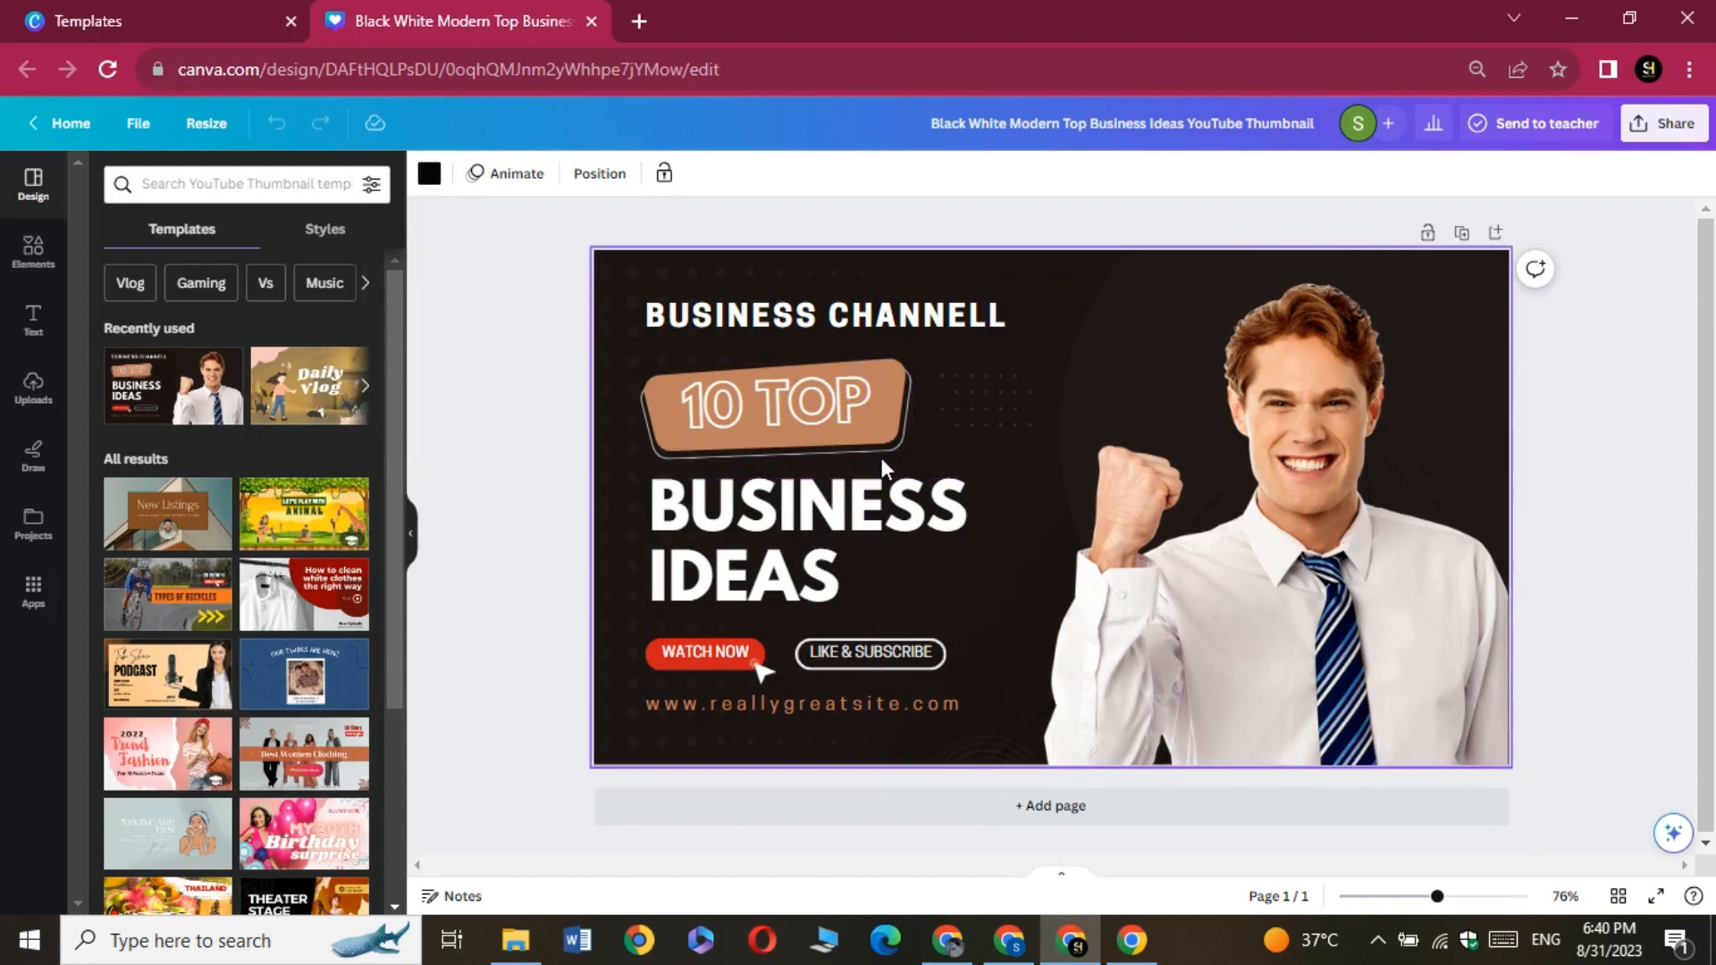
click(860, 510)
click(859, 509)
key(BackSpace)
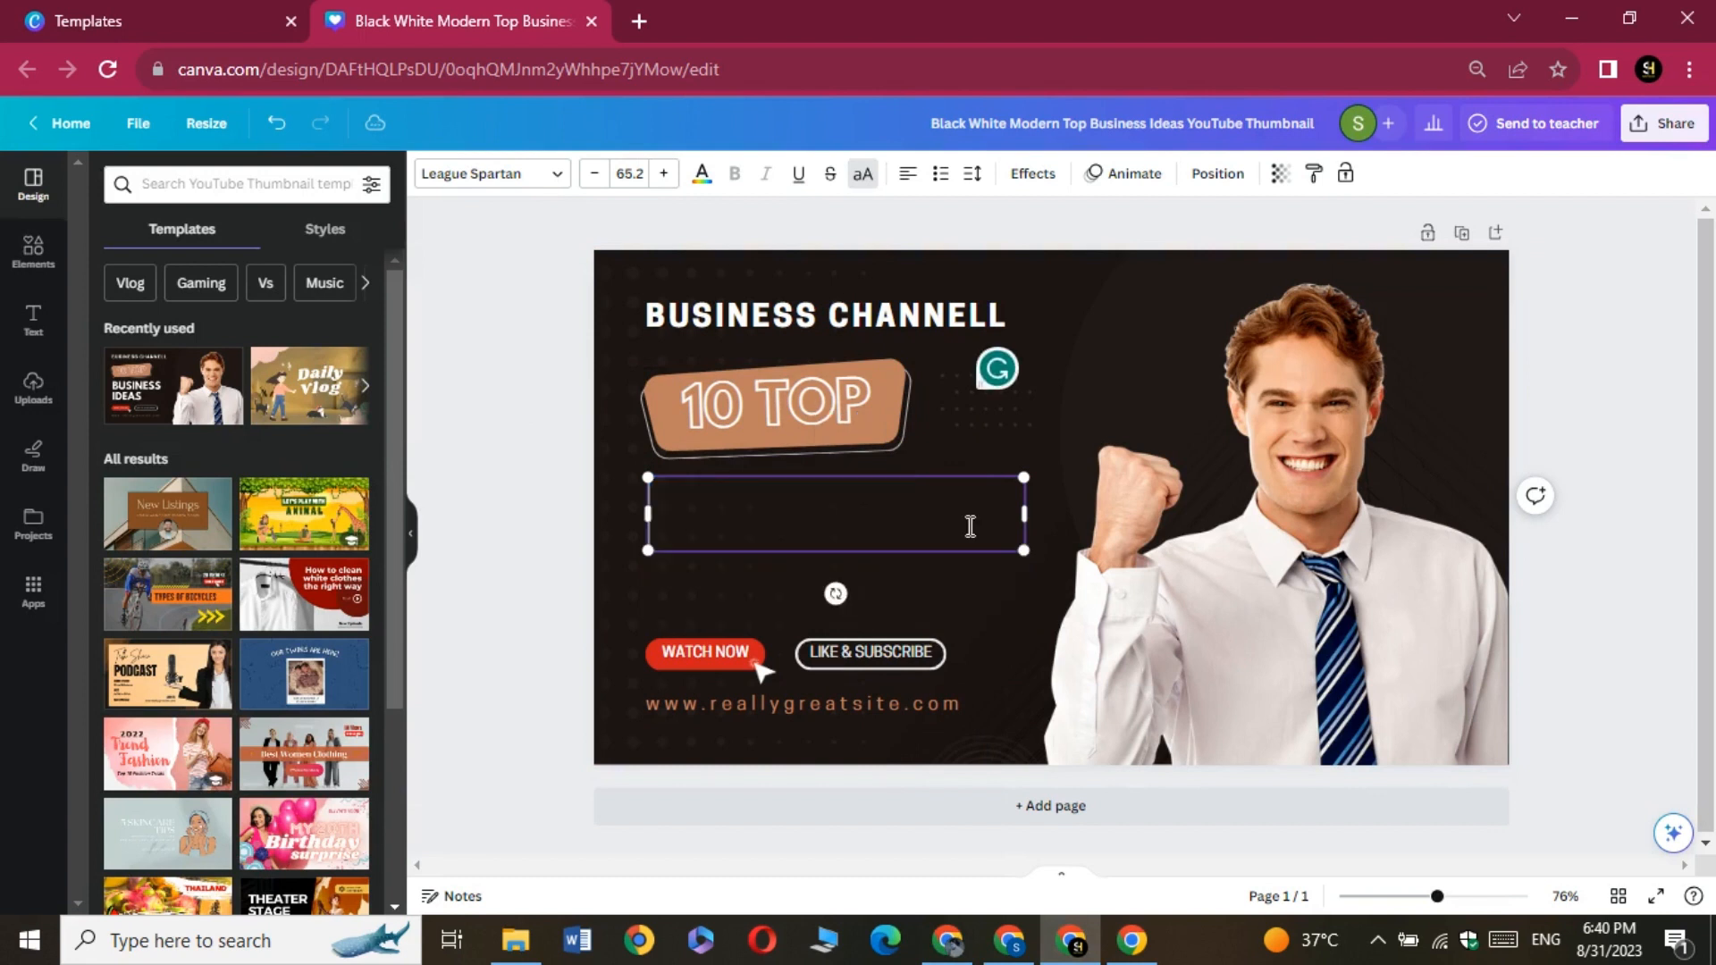
text(AMAZON)
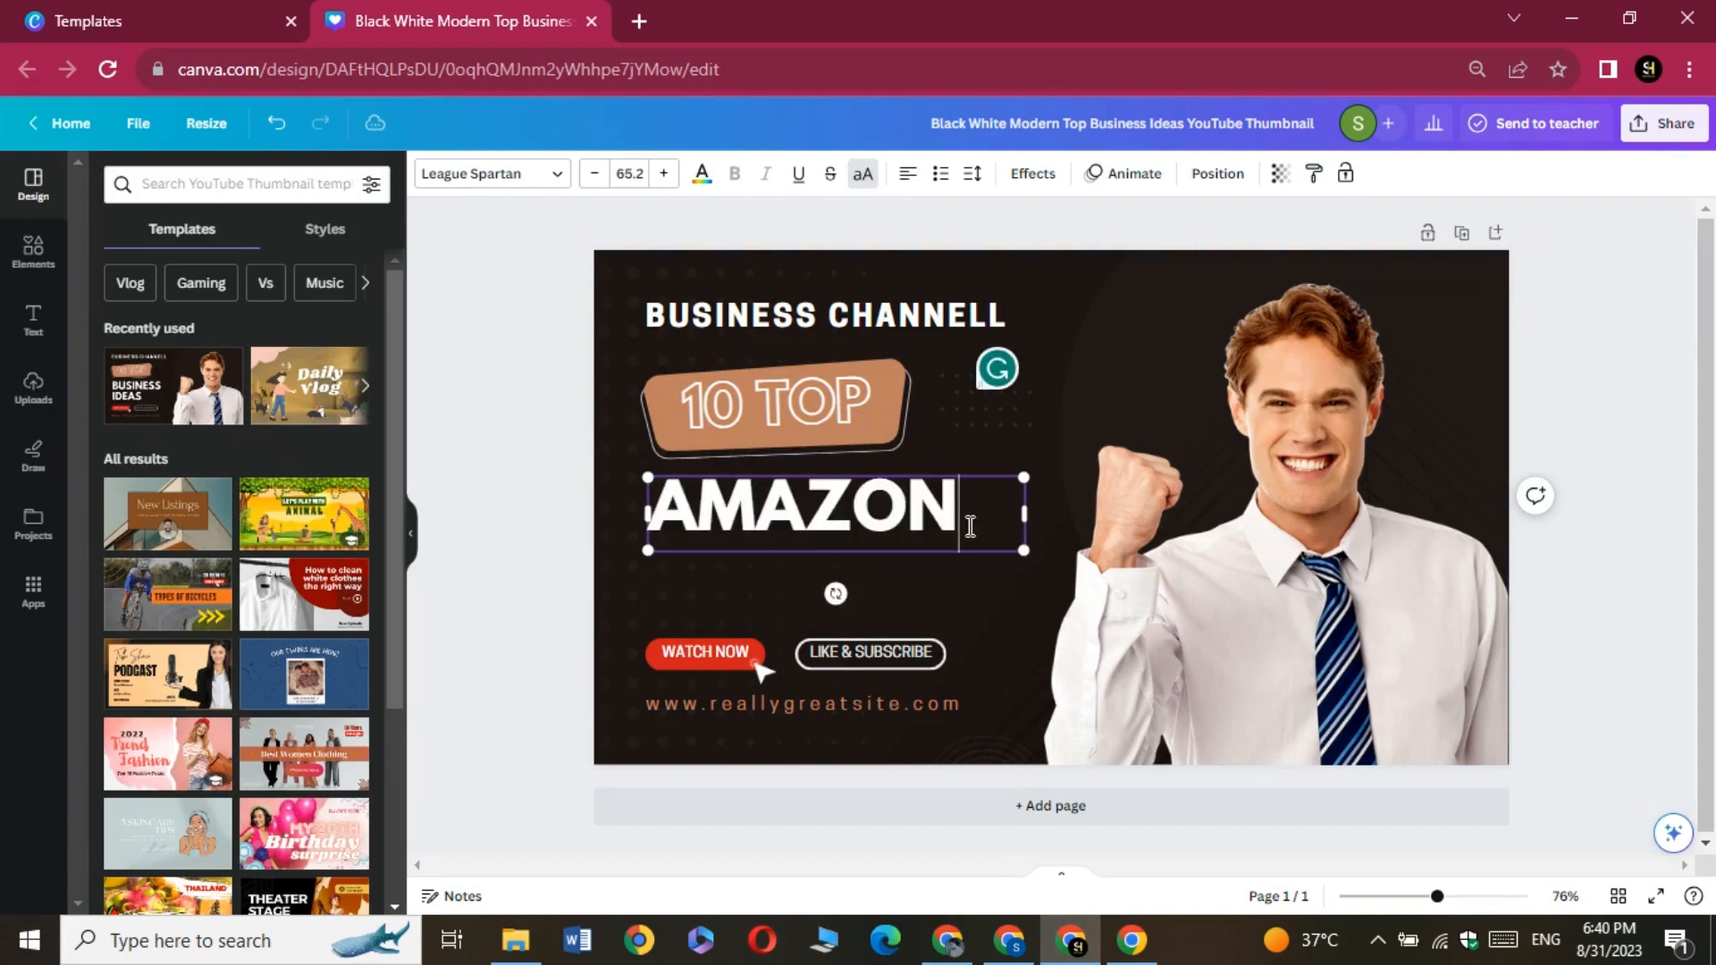
key(Return)
text(AFF)
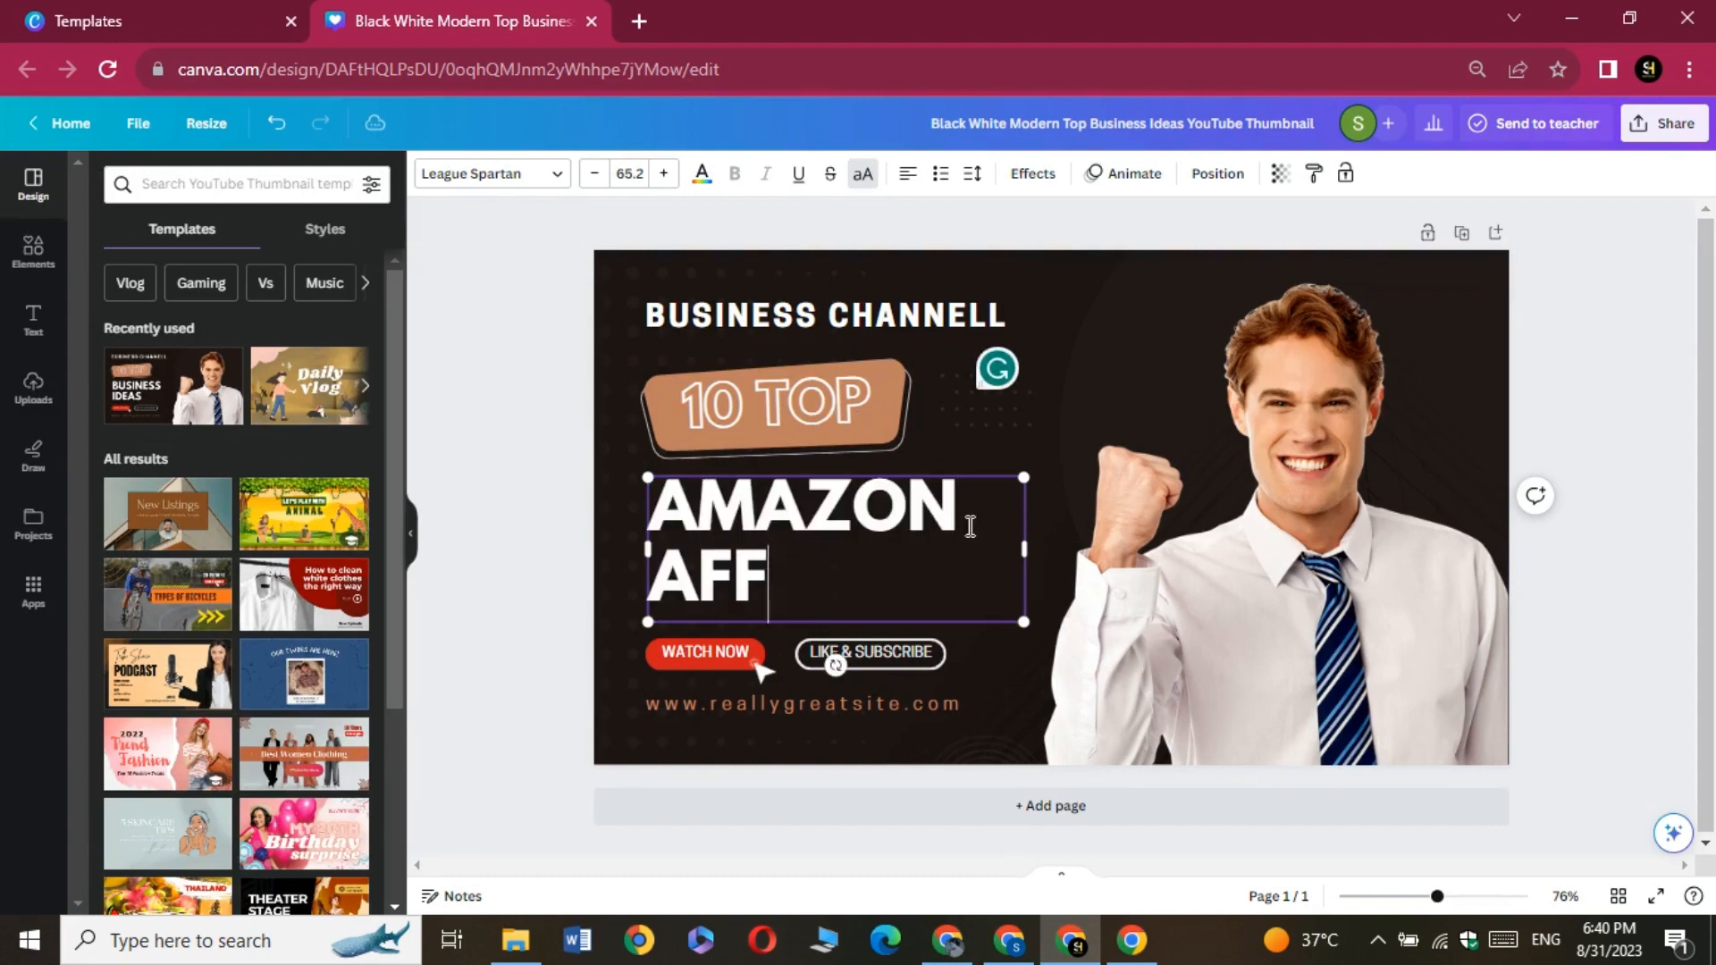
text(ILIATE)
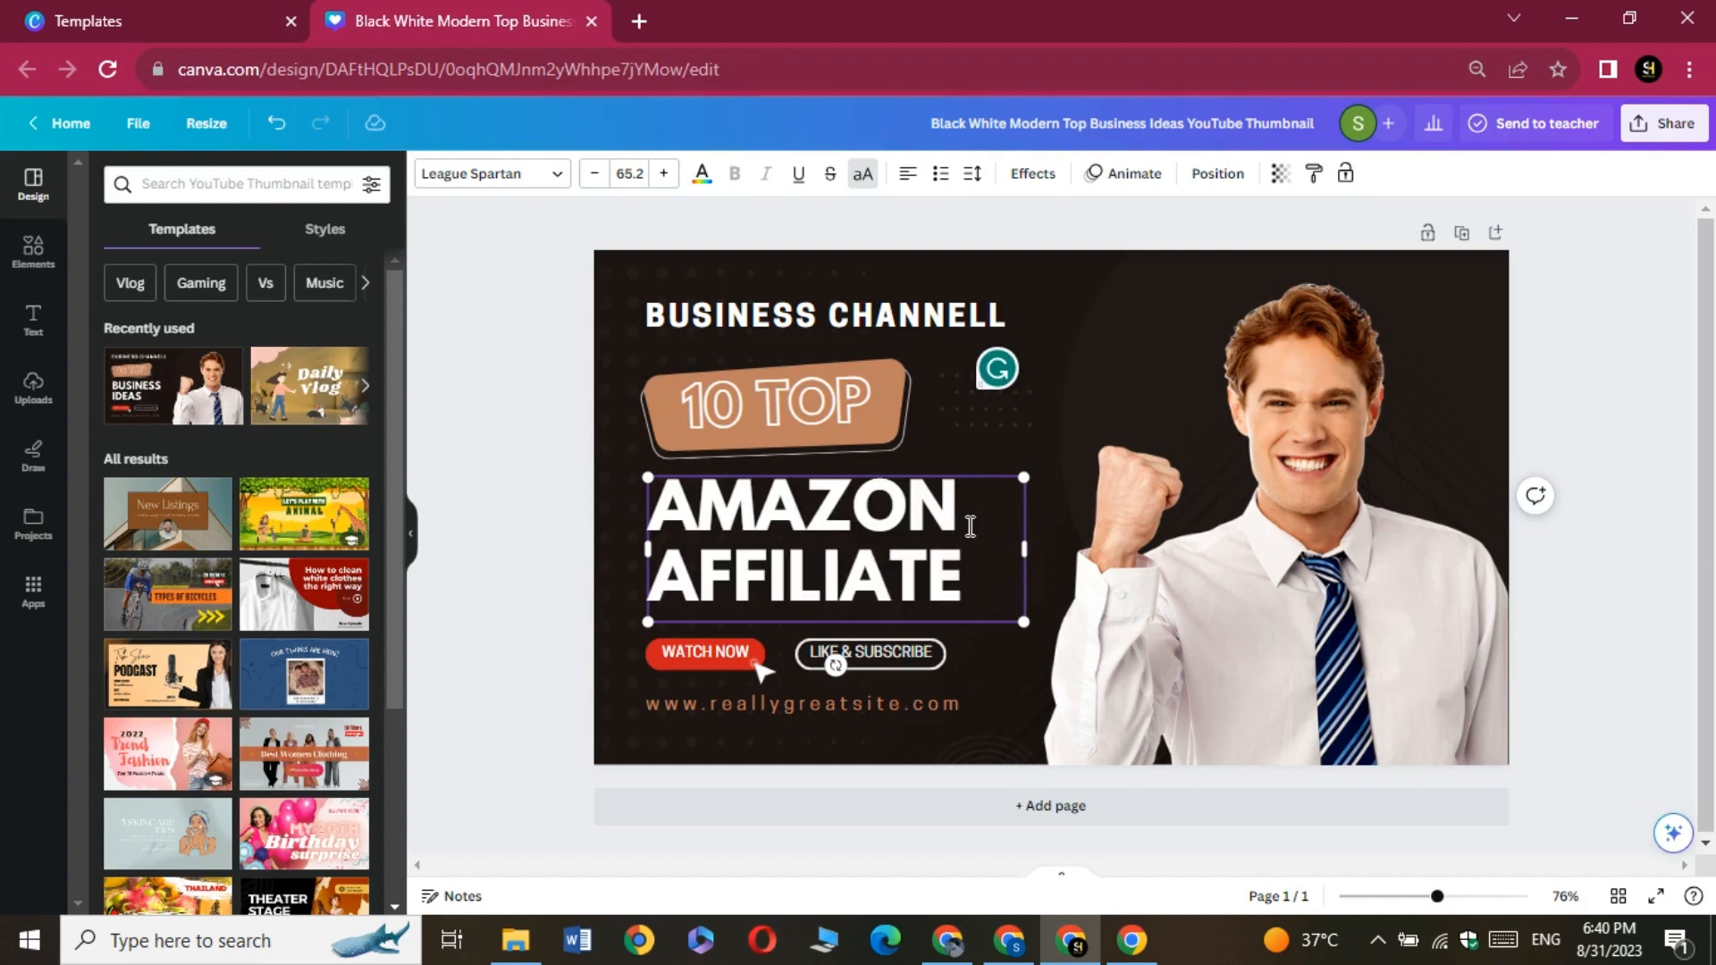
click(1053, 431)
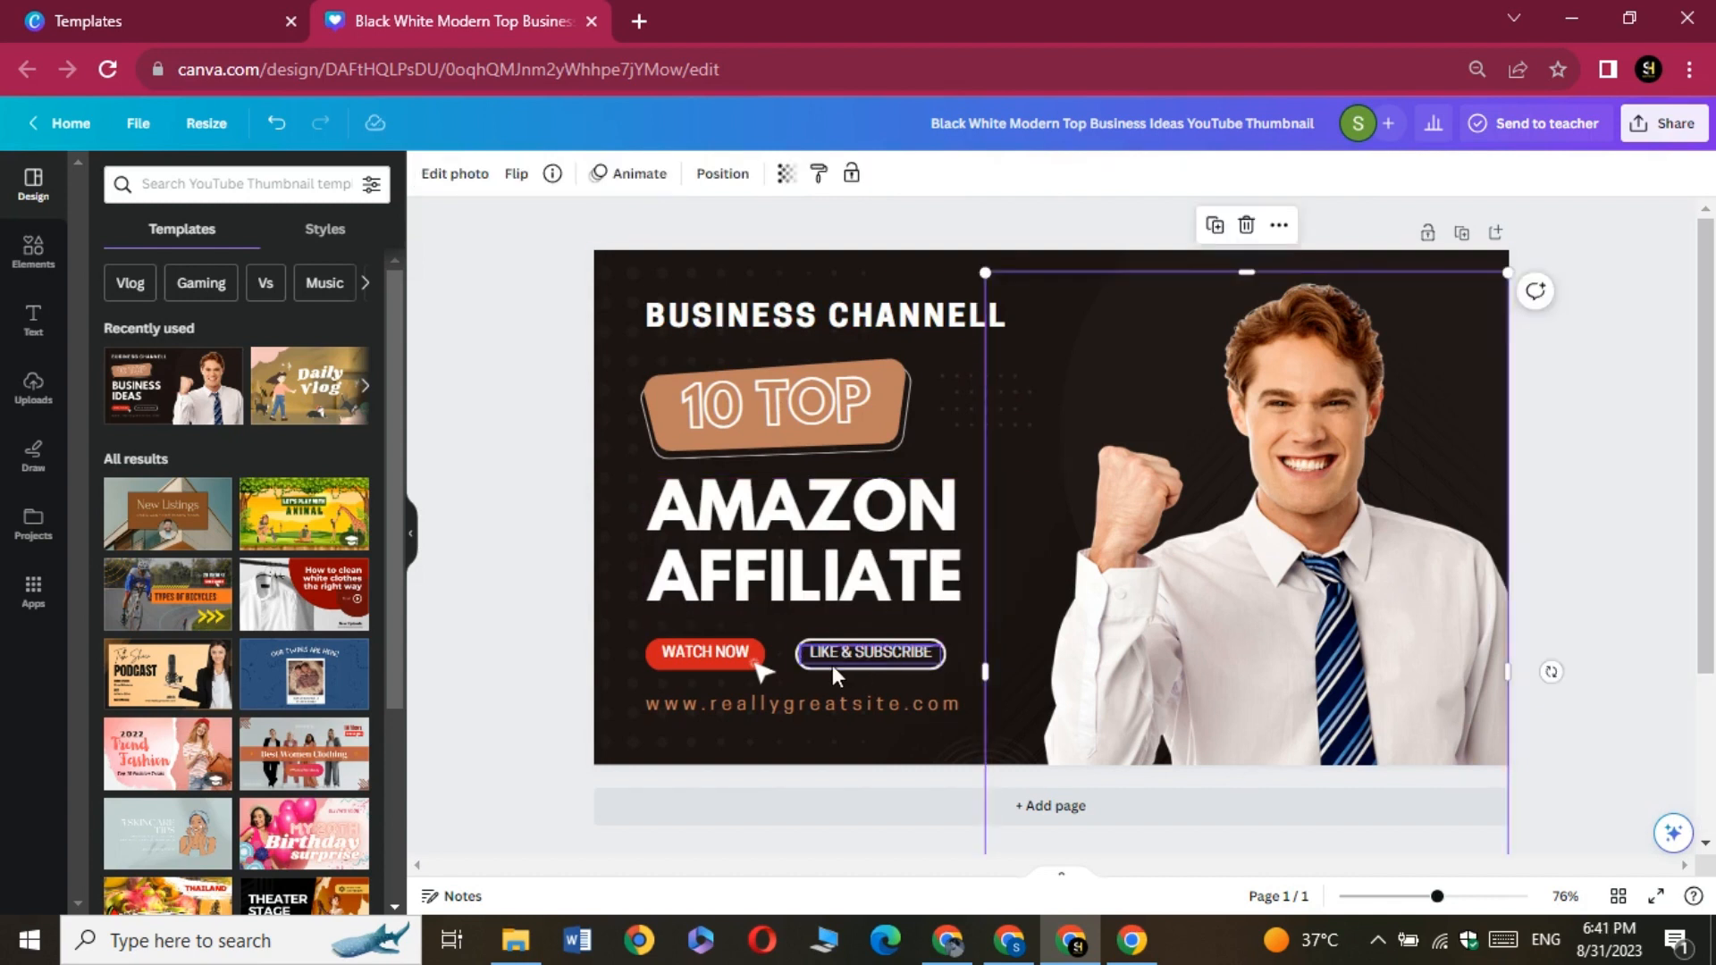
Replace the 10 TOP text in the brown badge with CREATE
double_click(823, 430)
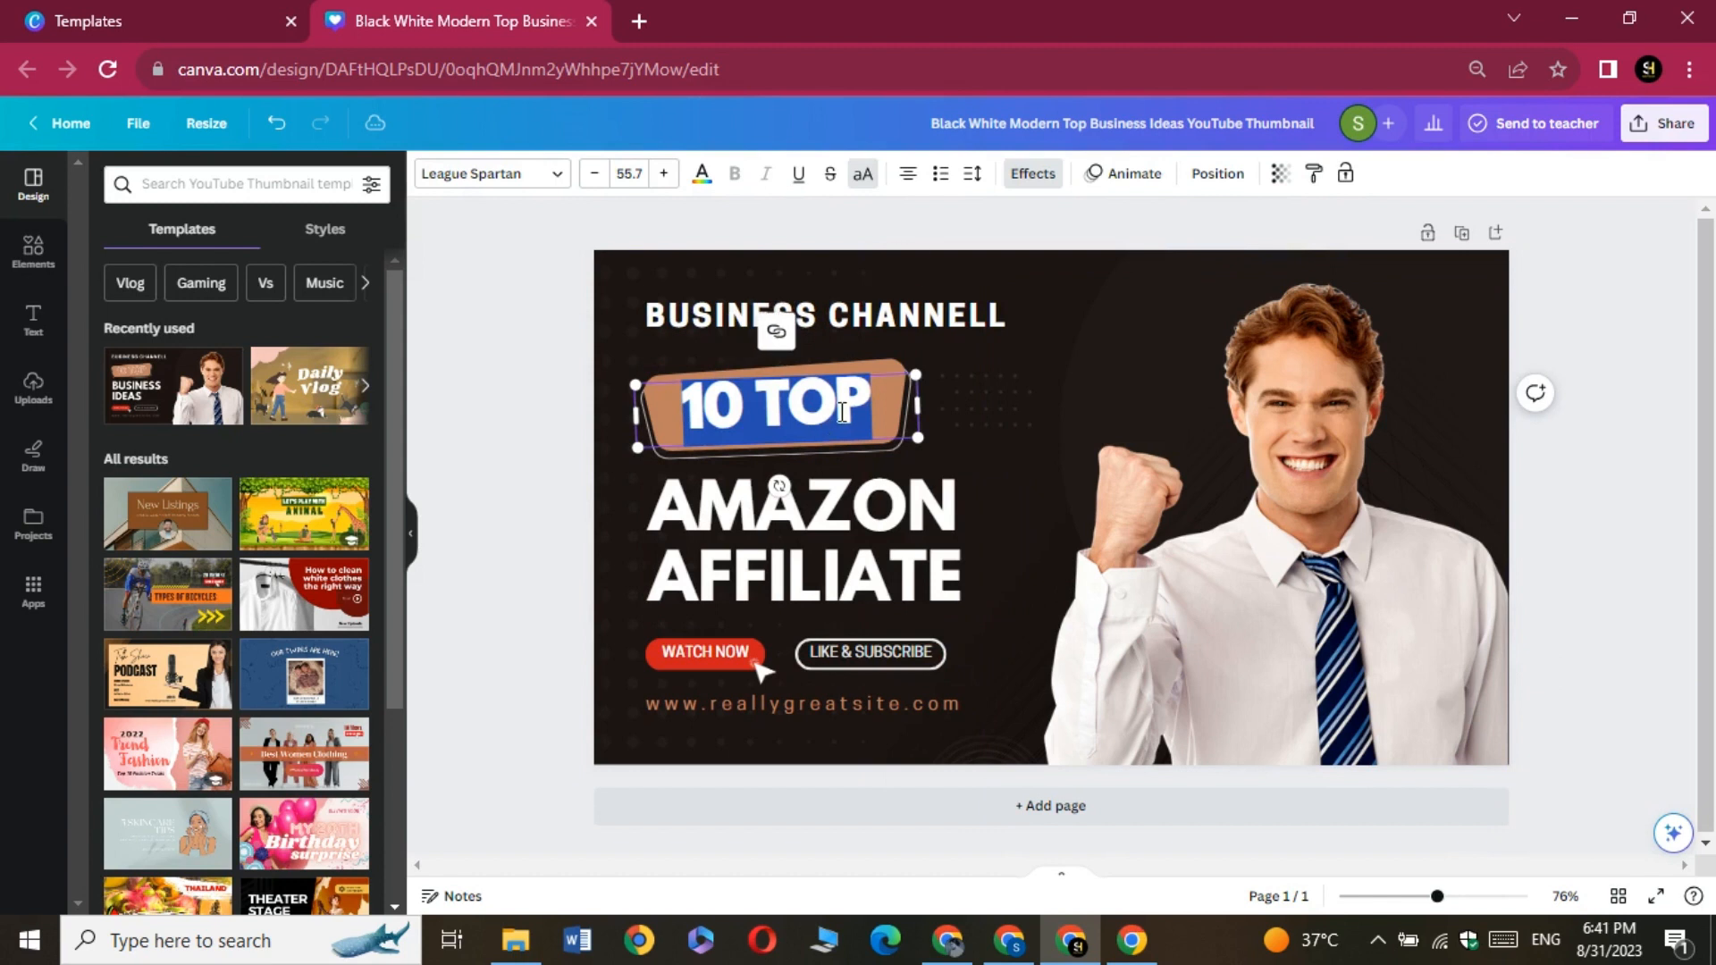
key(BackSpace)
text(CREATE)
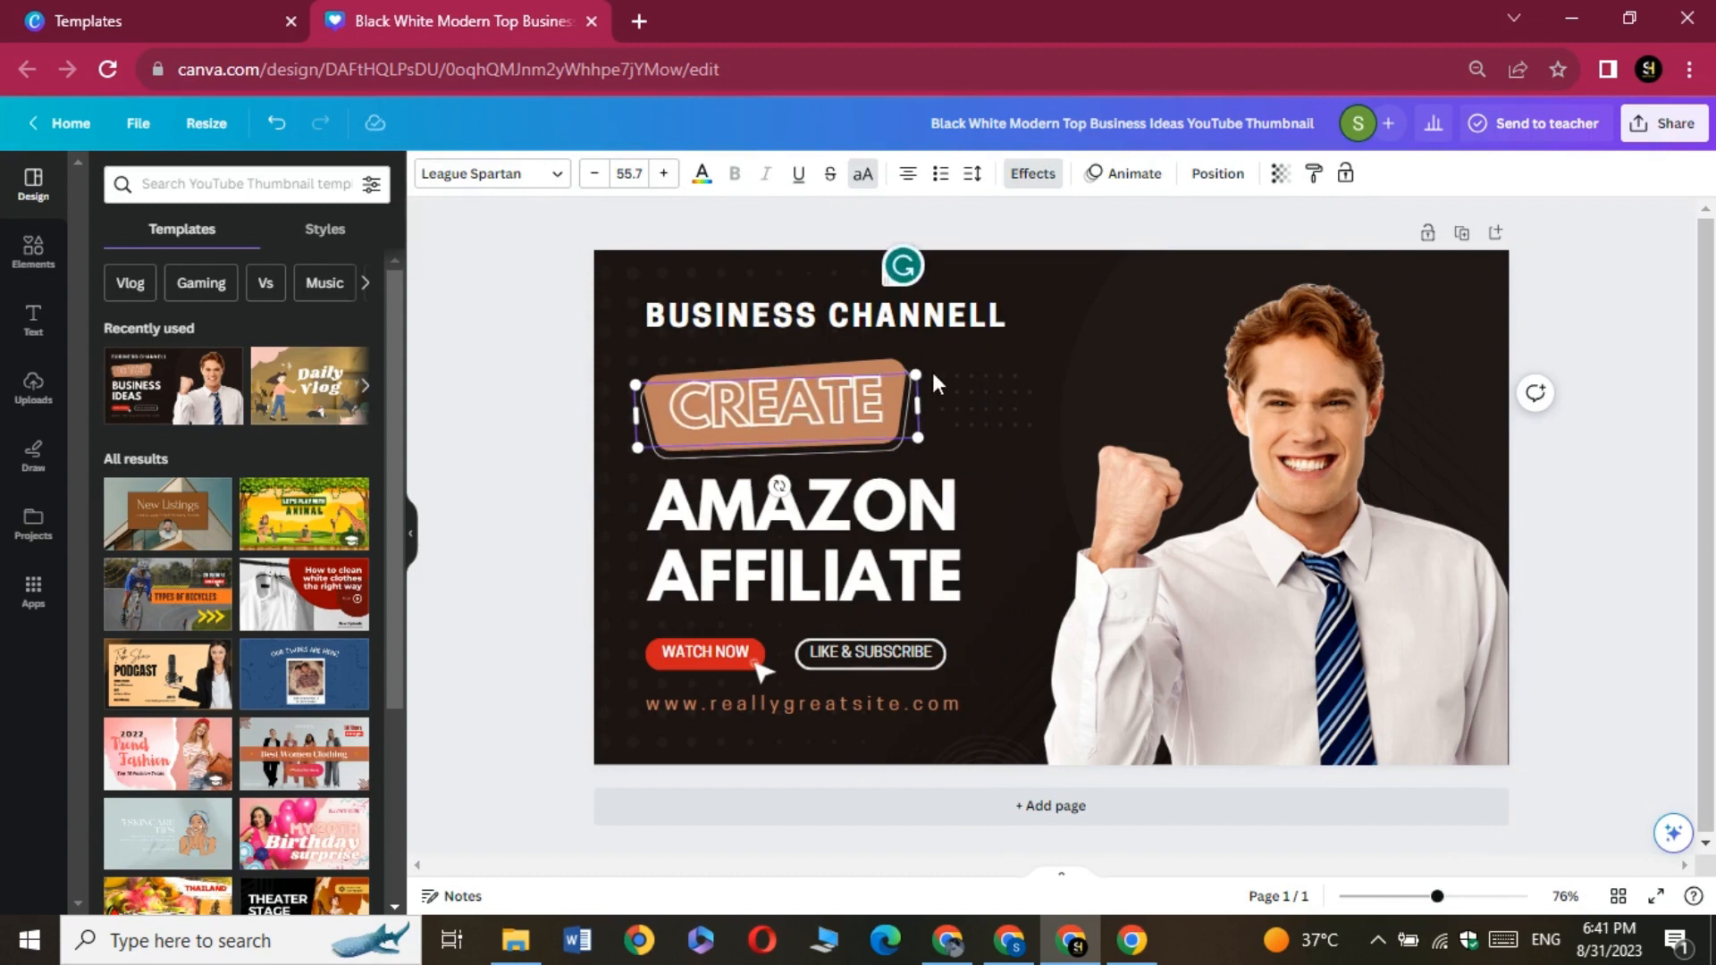
click(978, 396)
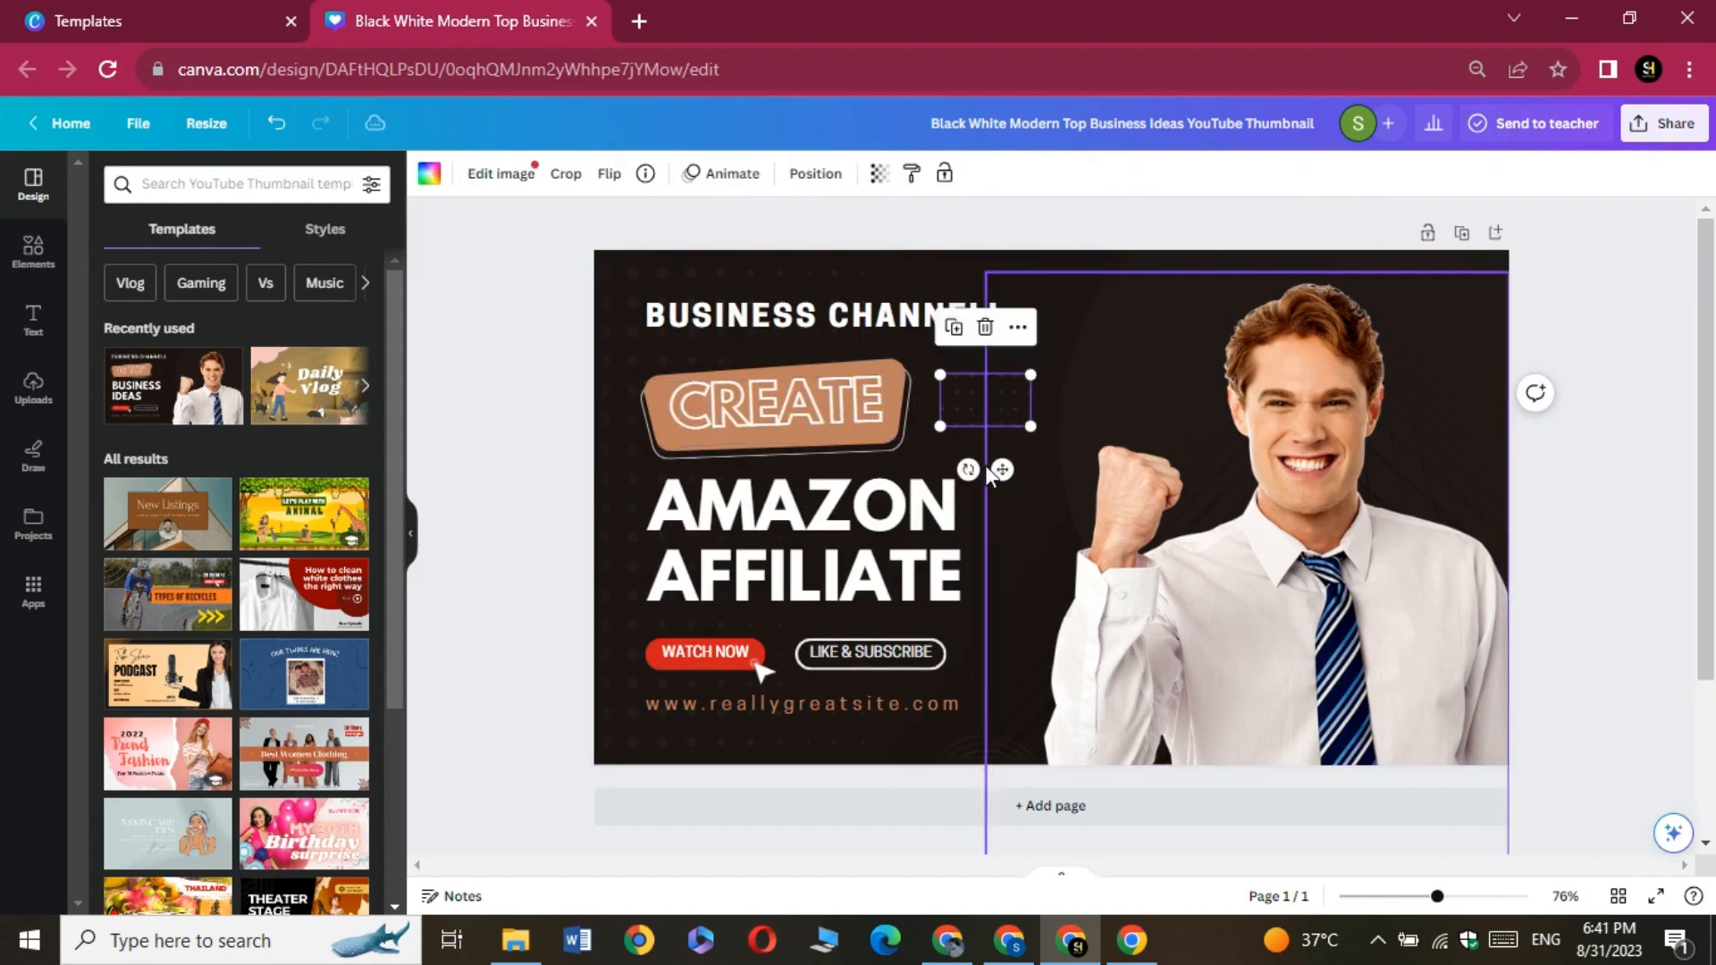
click(1197, 420)
Change the BUSINESS CHANNELL line to AFFILIATE MARKETING and delete the website address line from the thumbnail
click(948, 316)
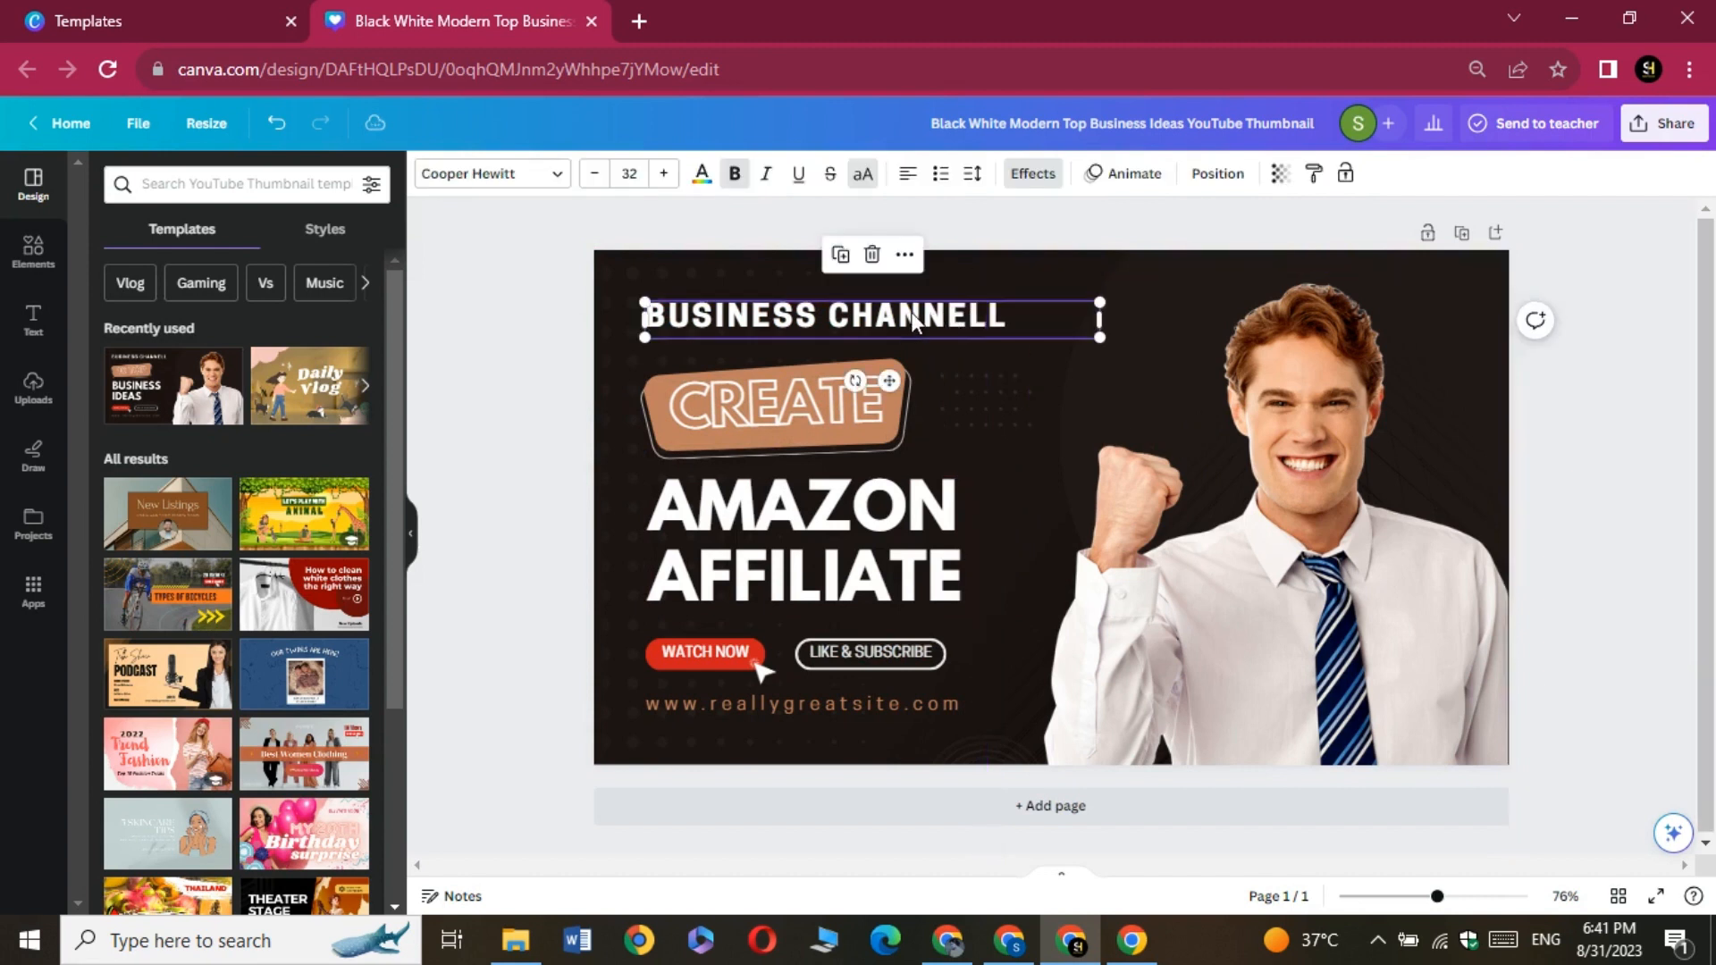
click(916, 313)
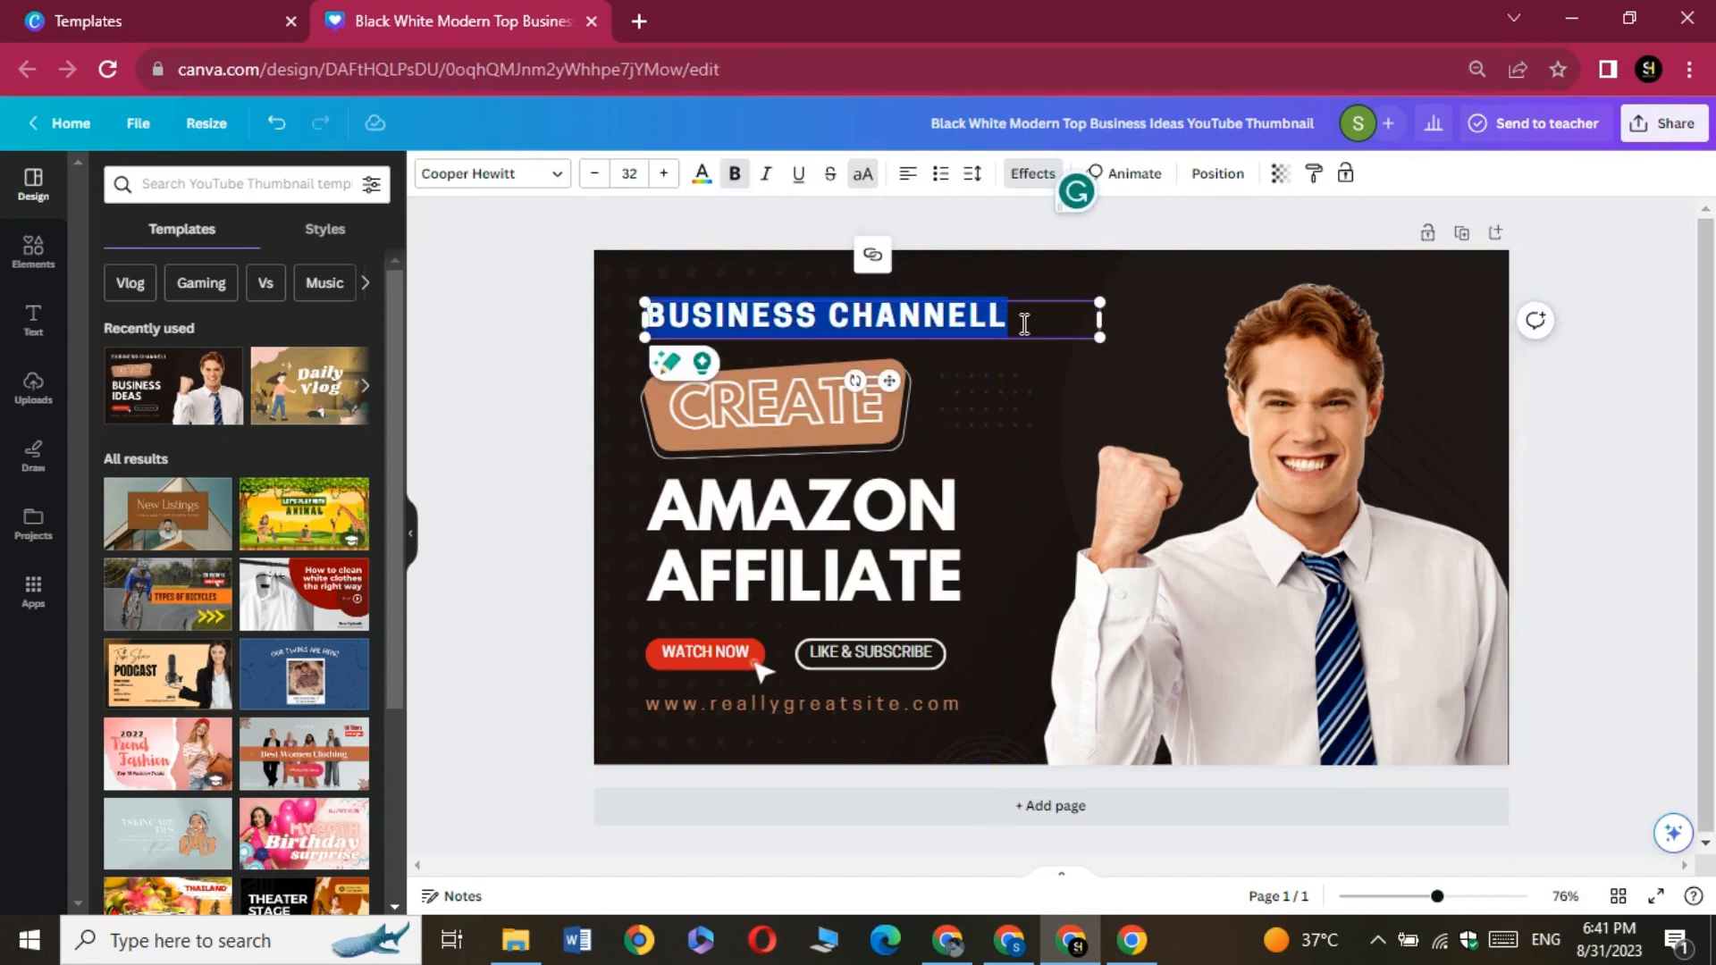
key(BackSpace)
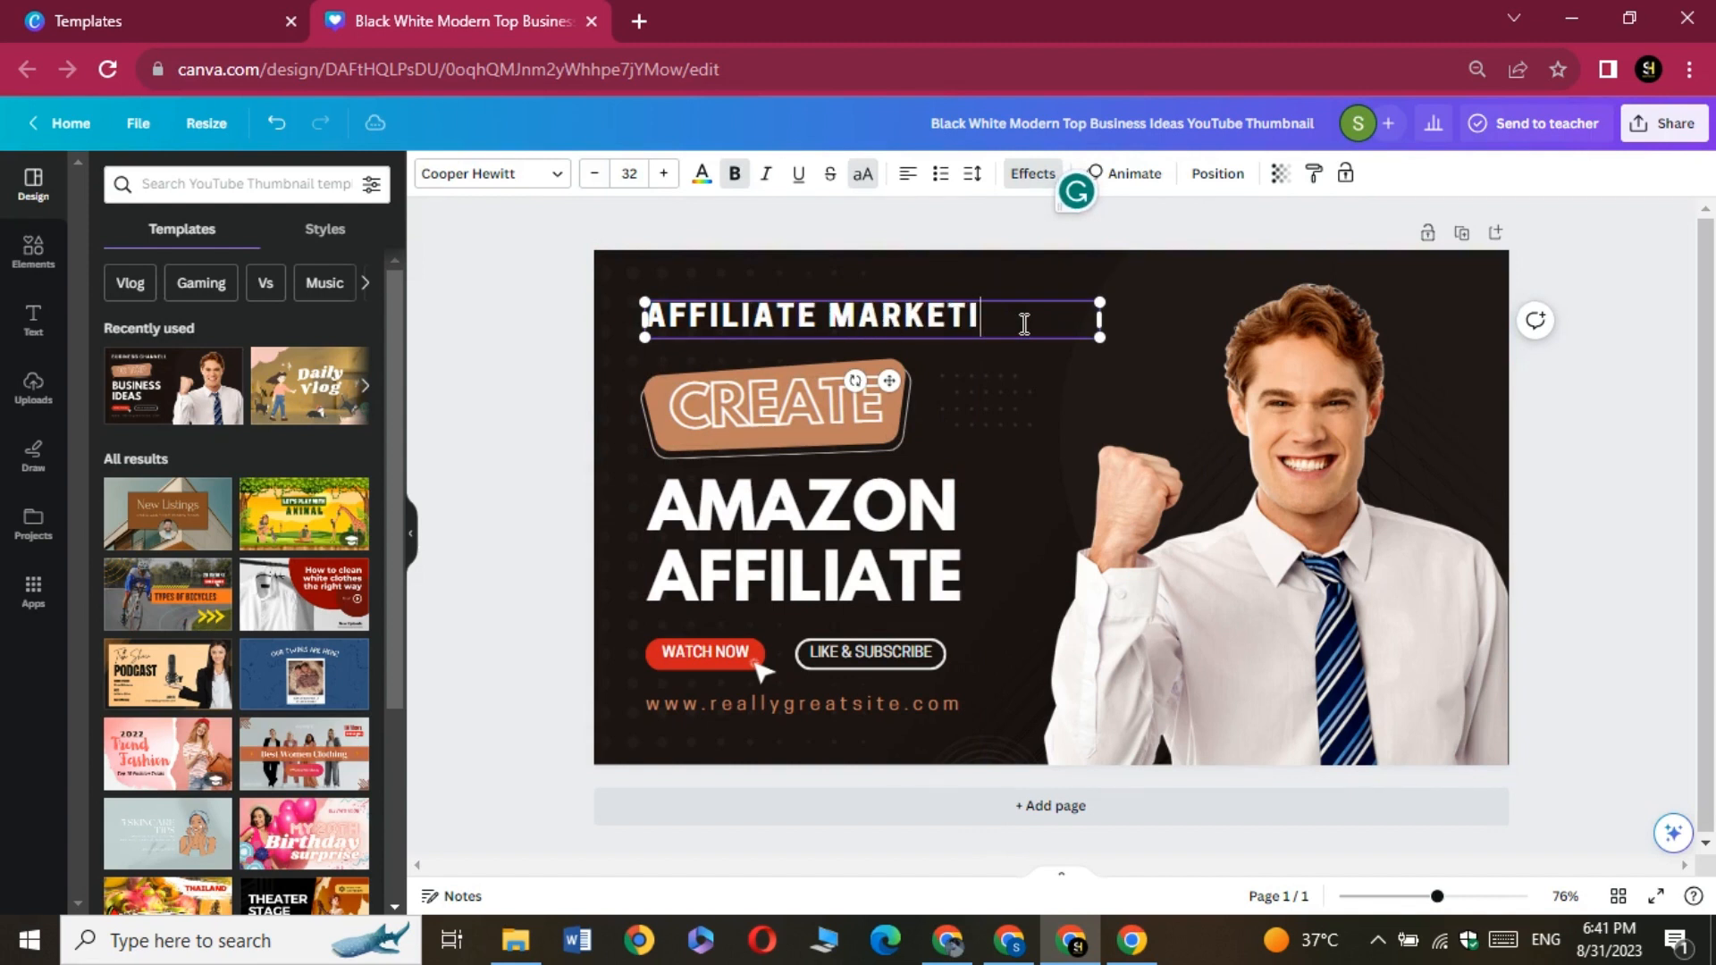
click(1086, 411)
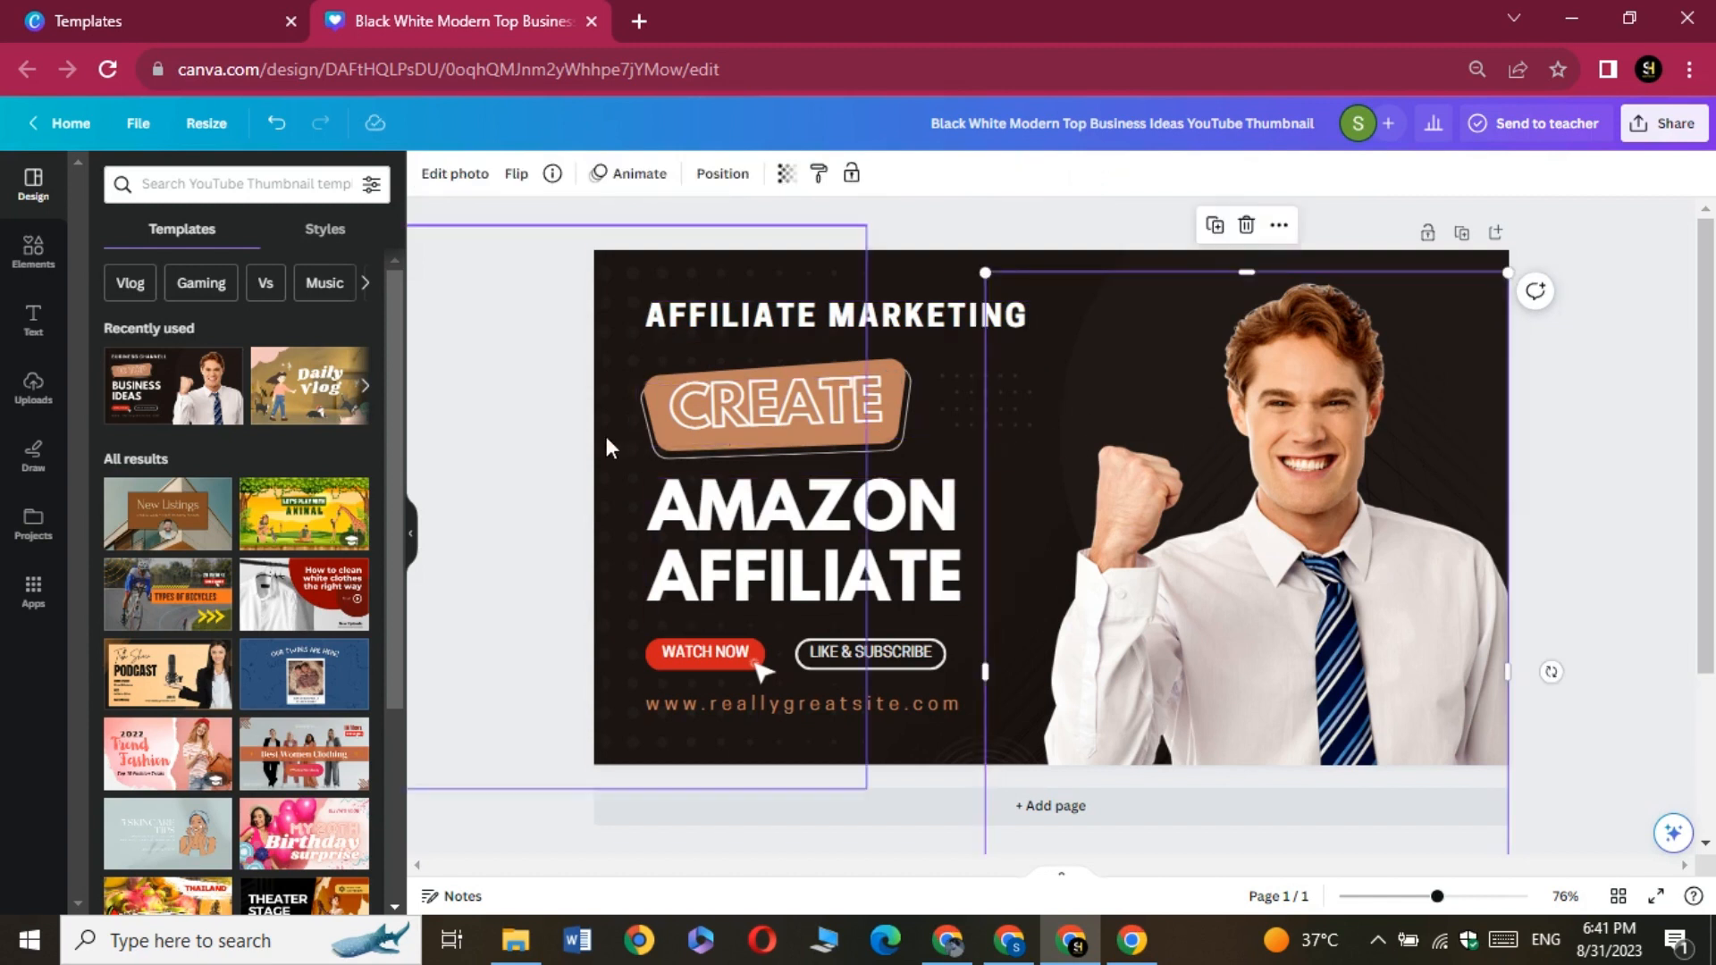
click(550, 420)
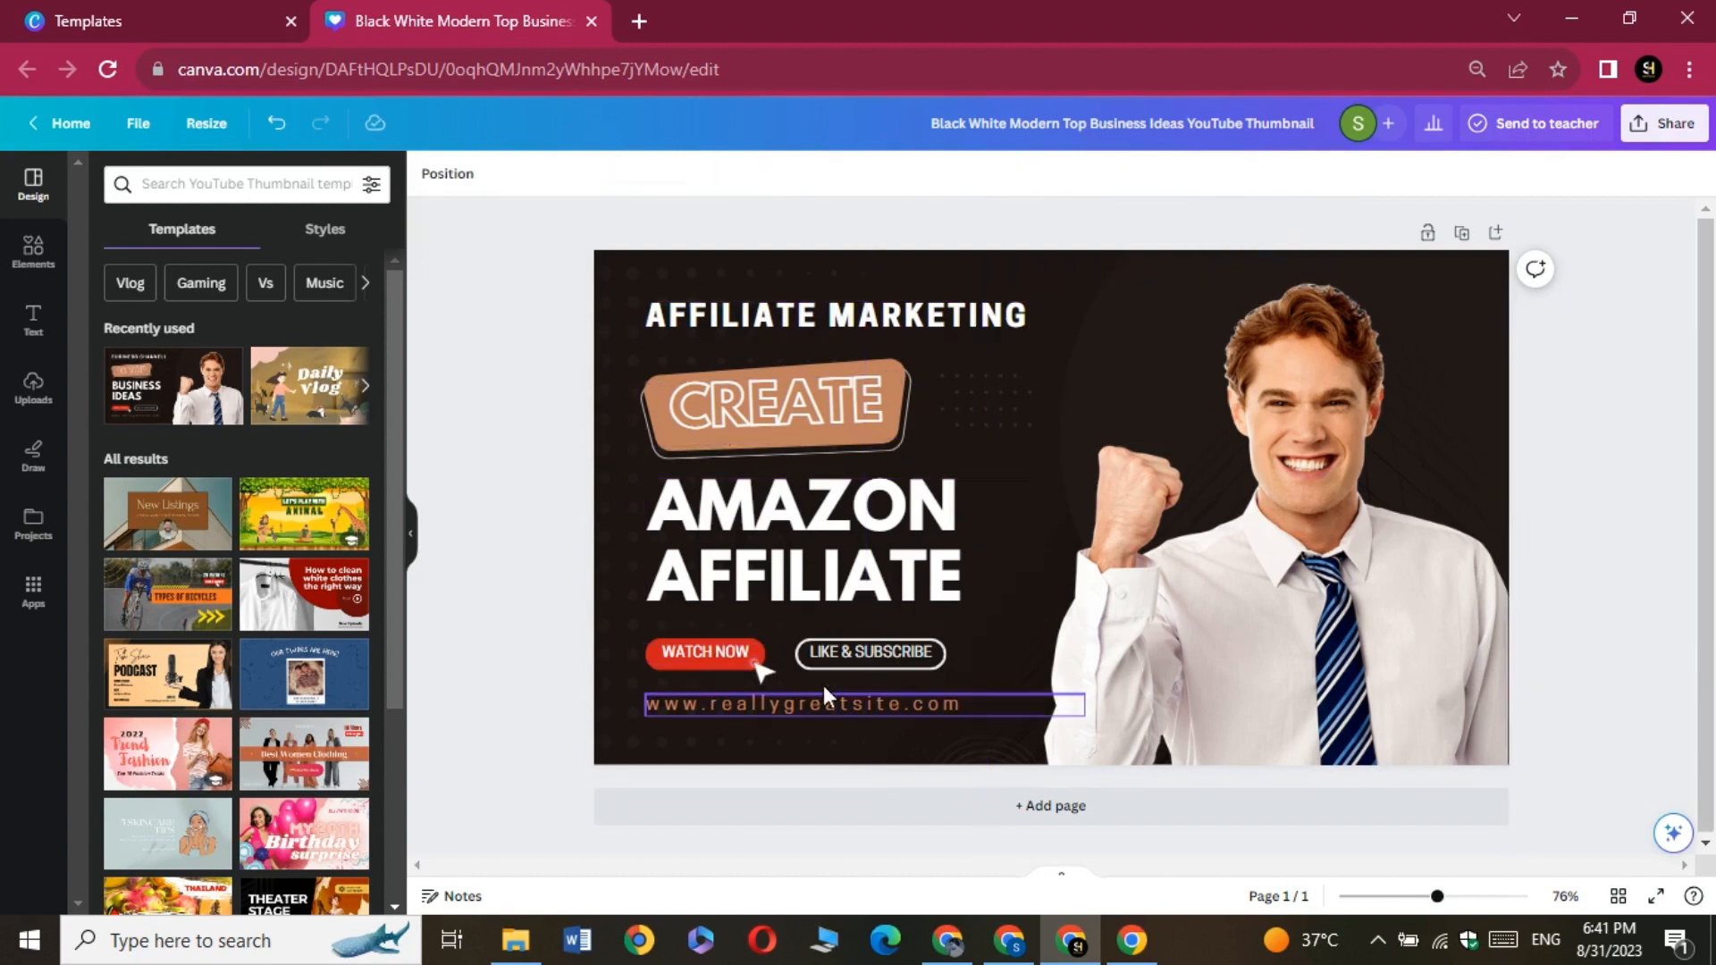
click(824, 708)
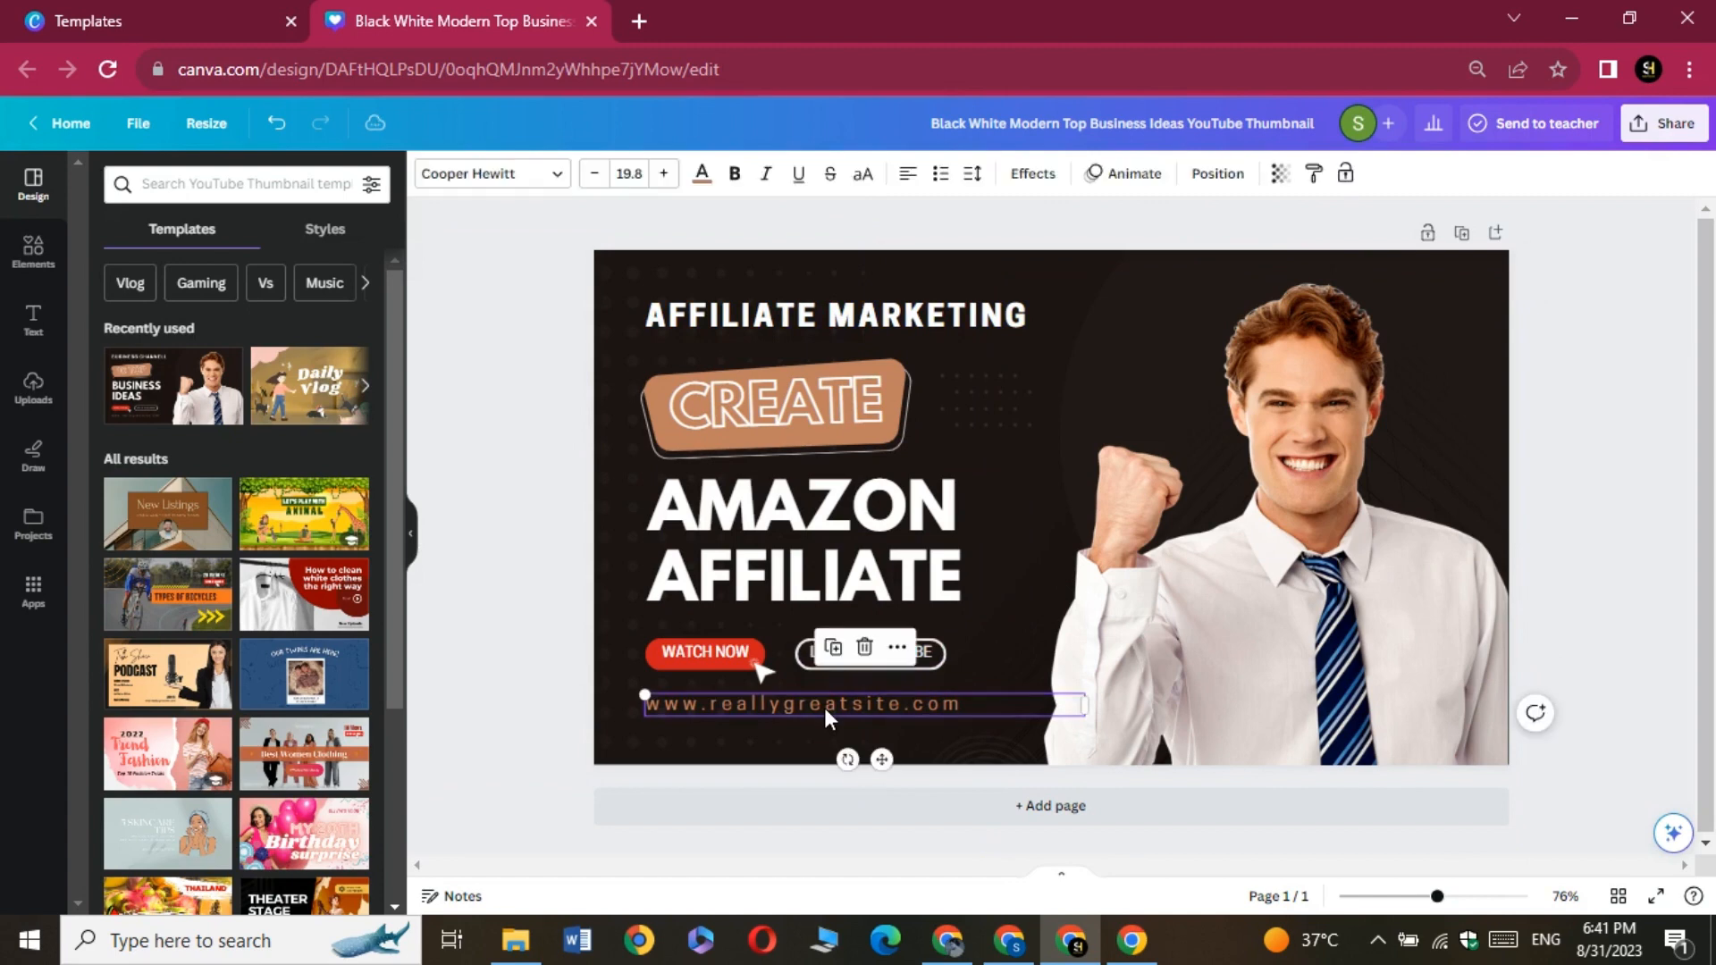
click(864, 647)
Add a subheading text to the thumbnail reading Earn Money Online
click(10, 331)
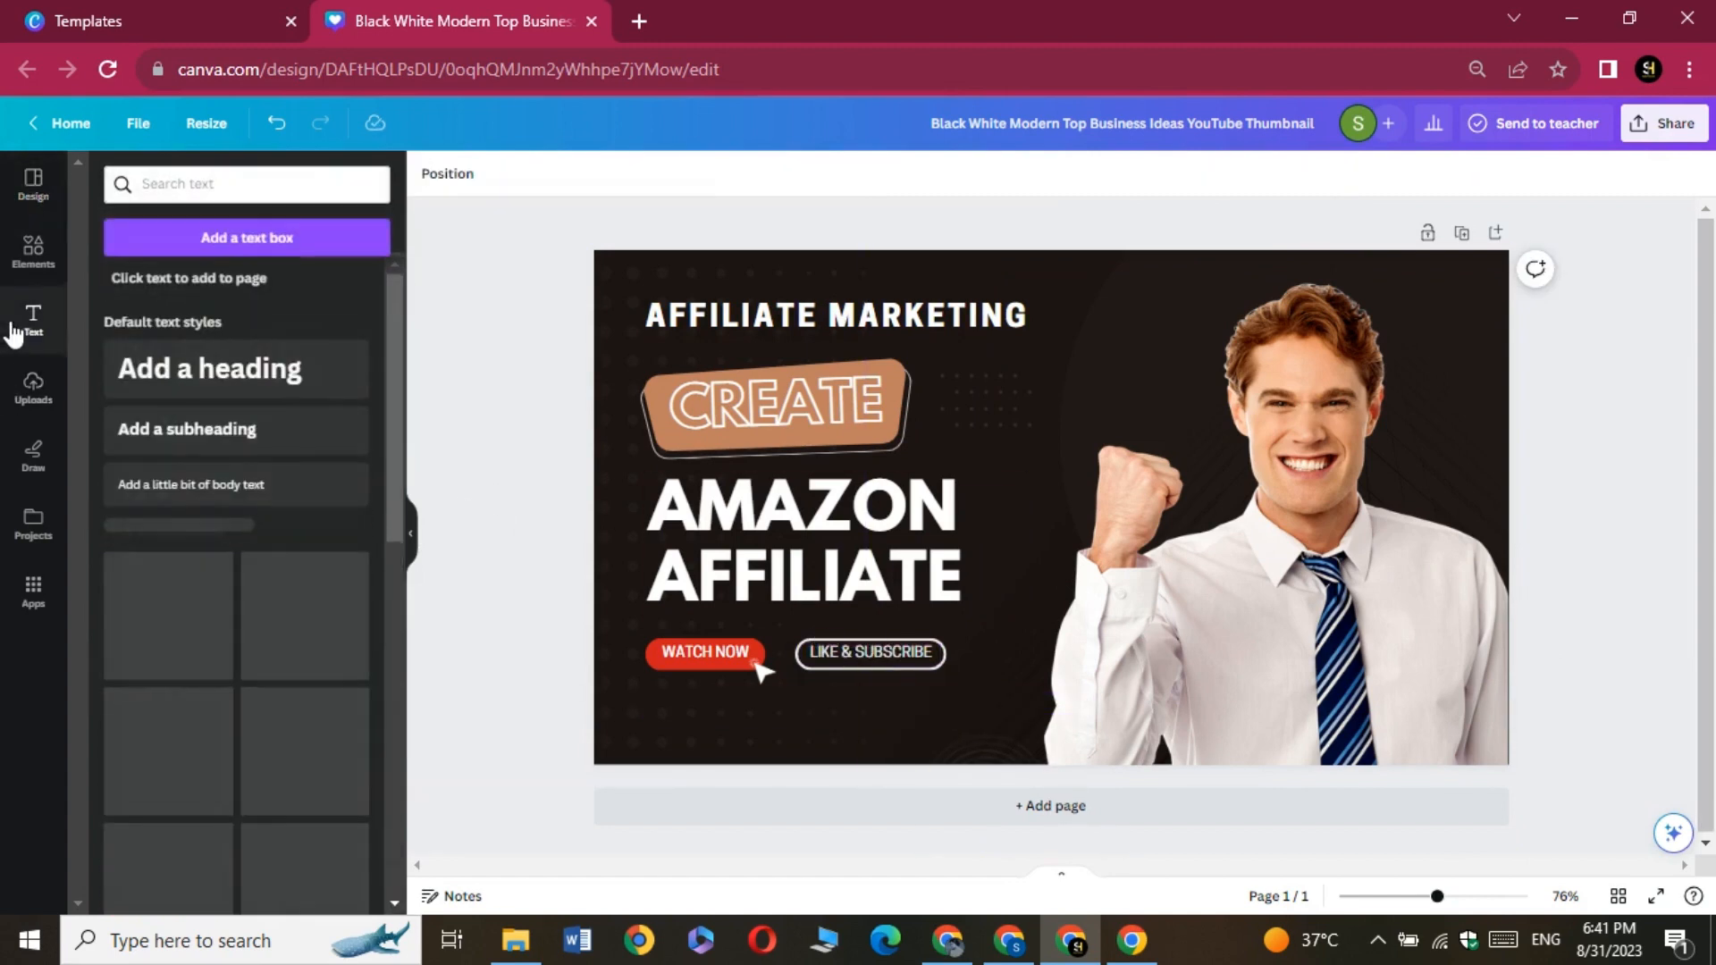
click(177, 429)
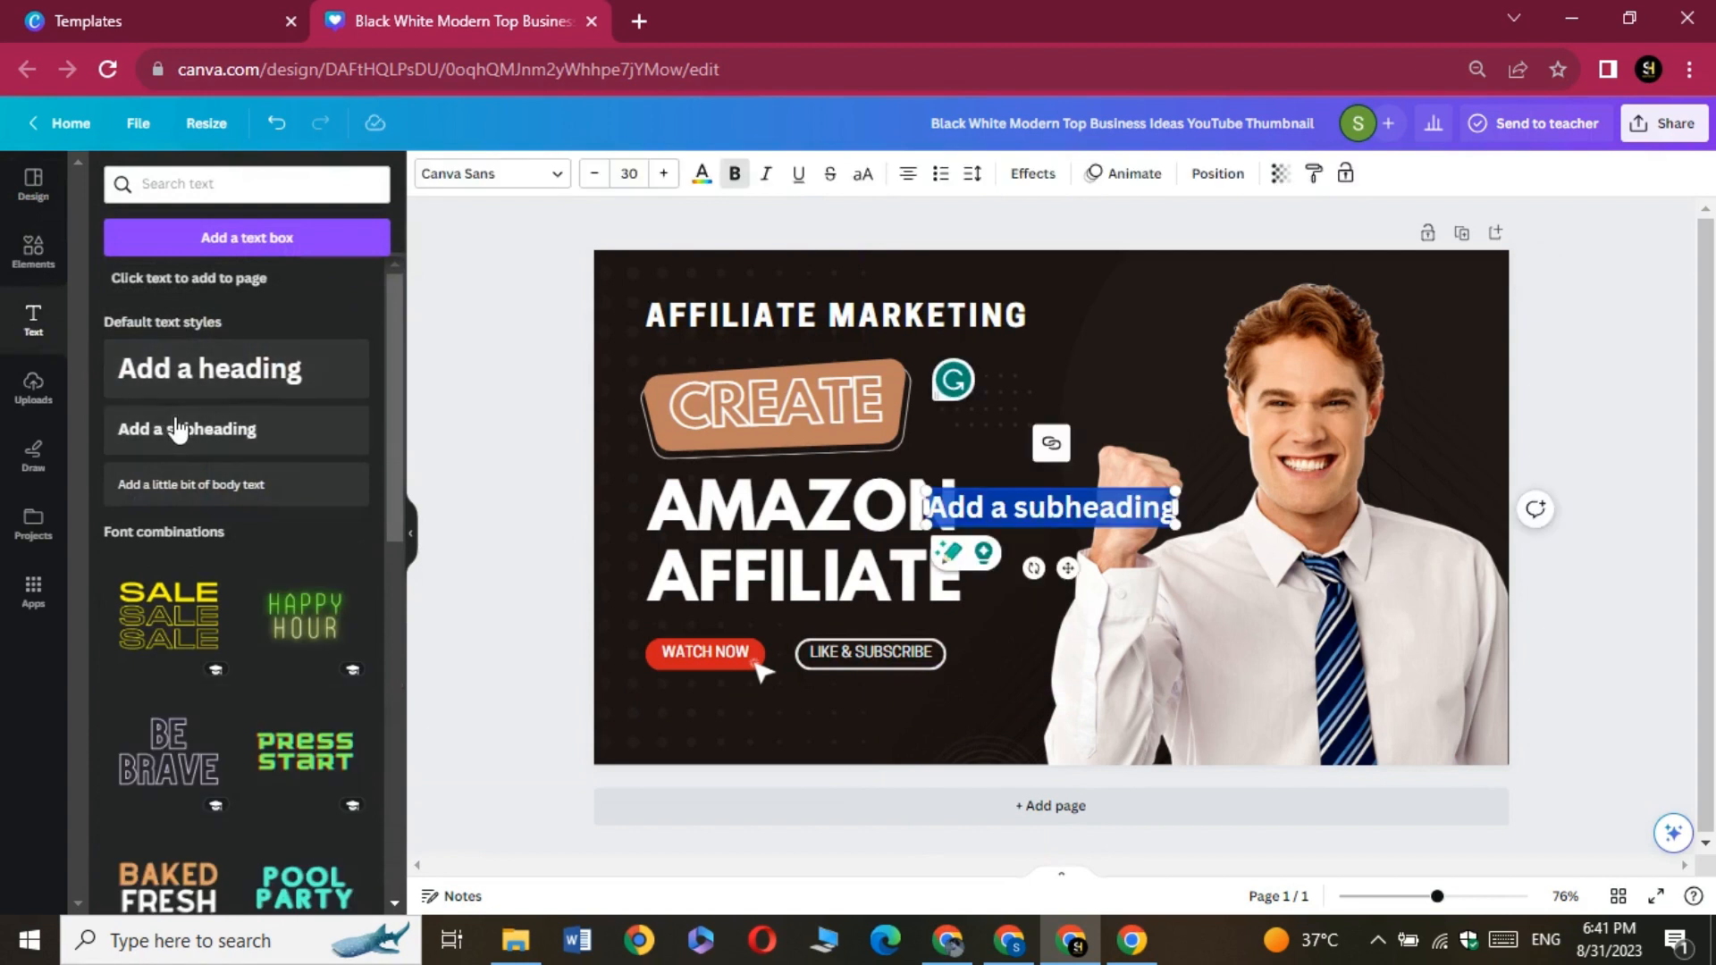
key(BackSpace)
text(Earn M)
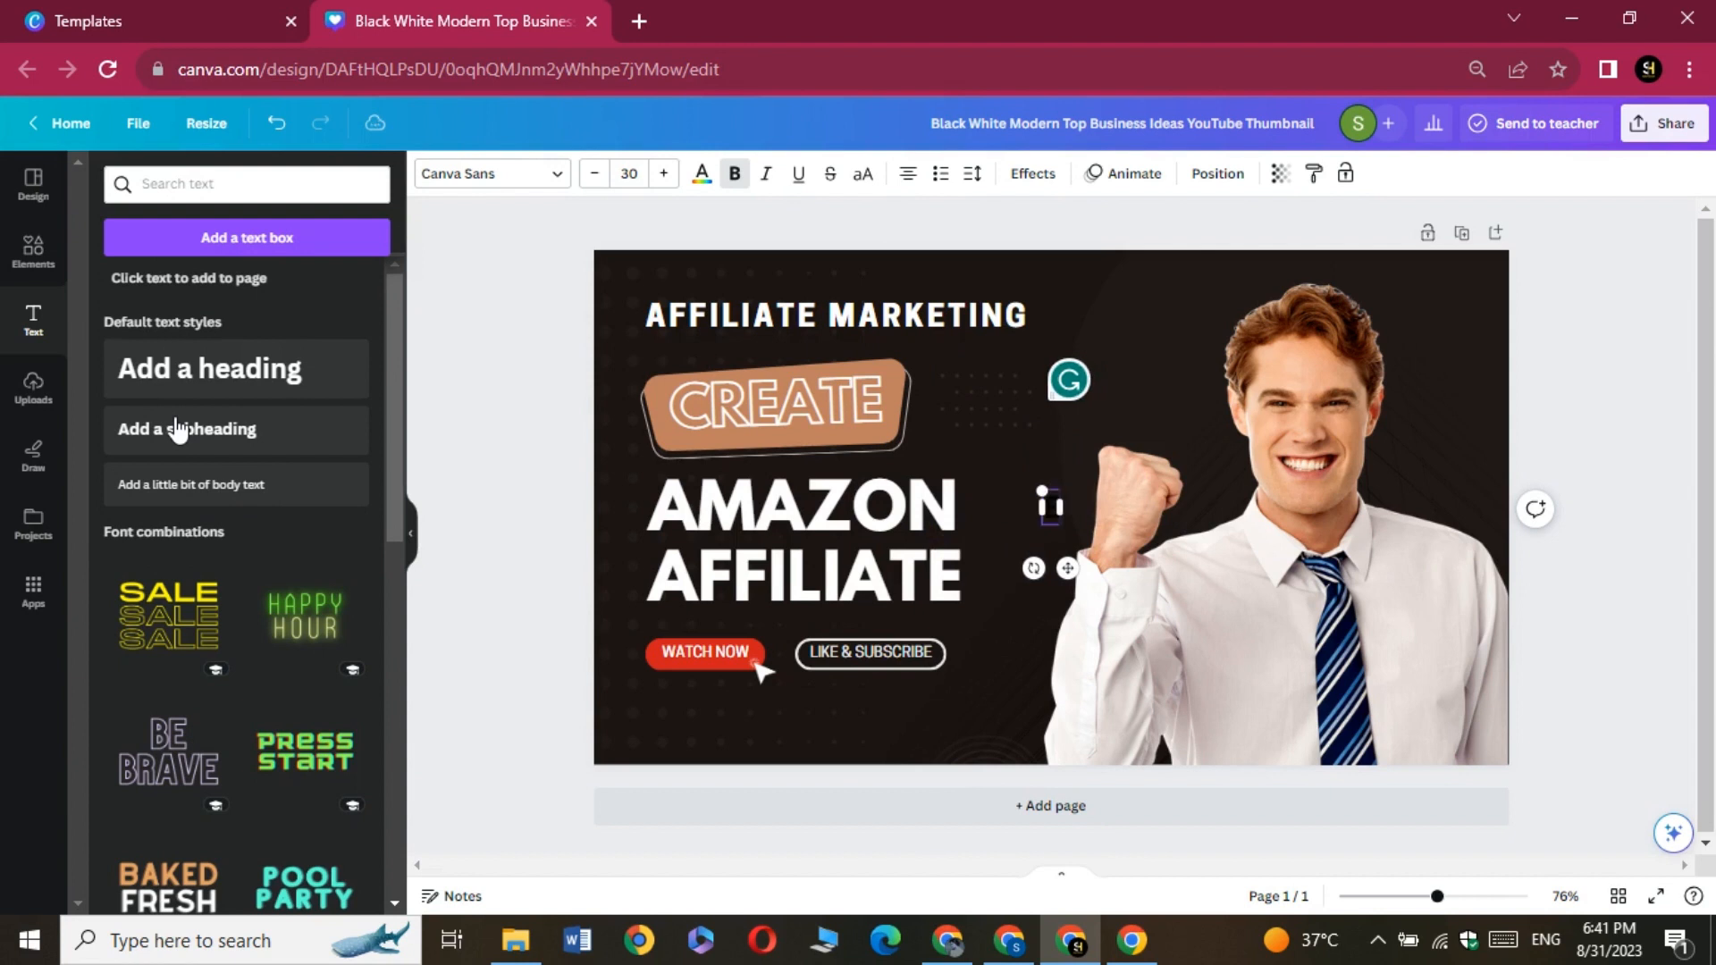
text(on)
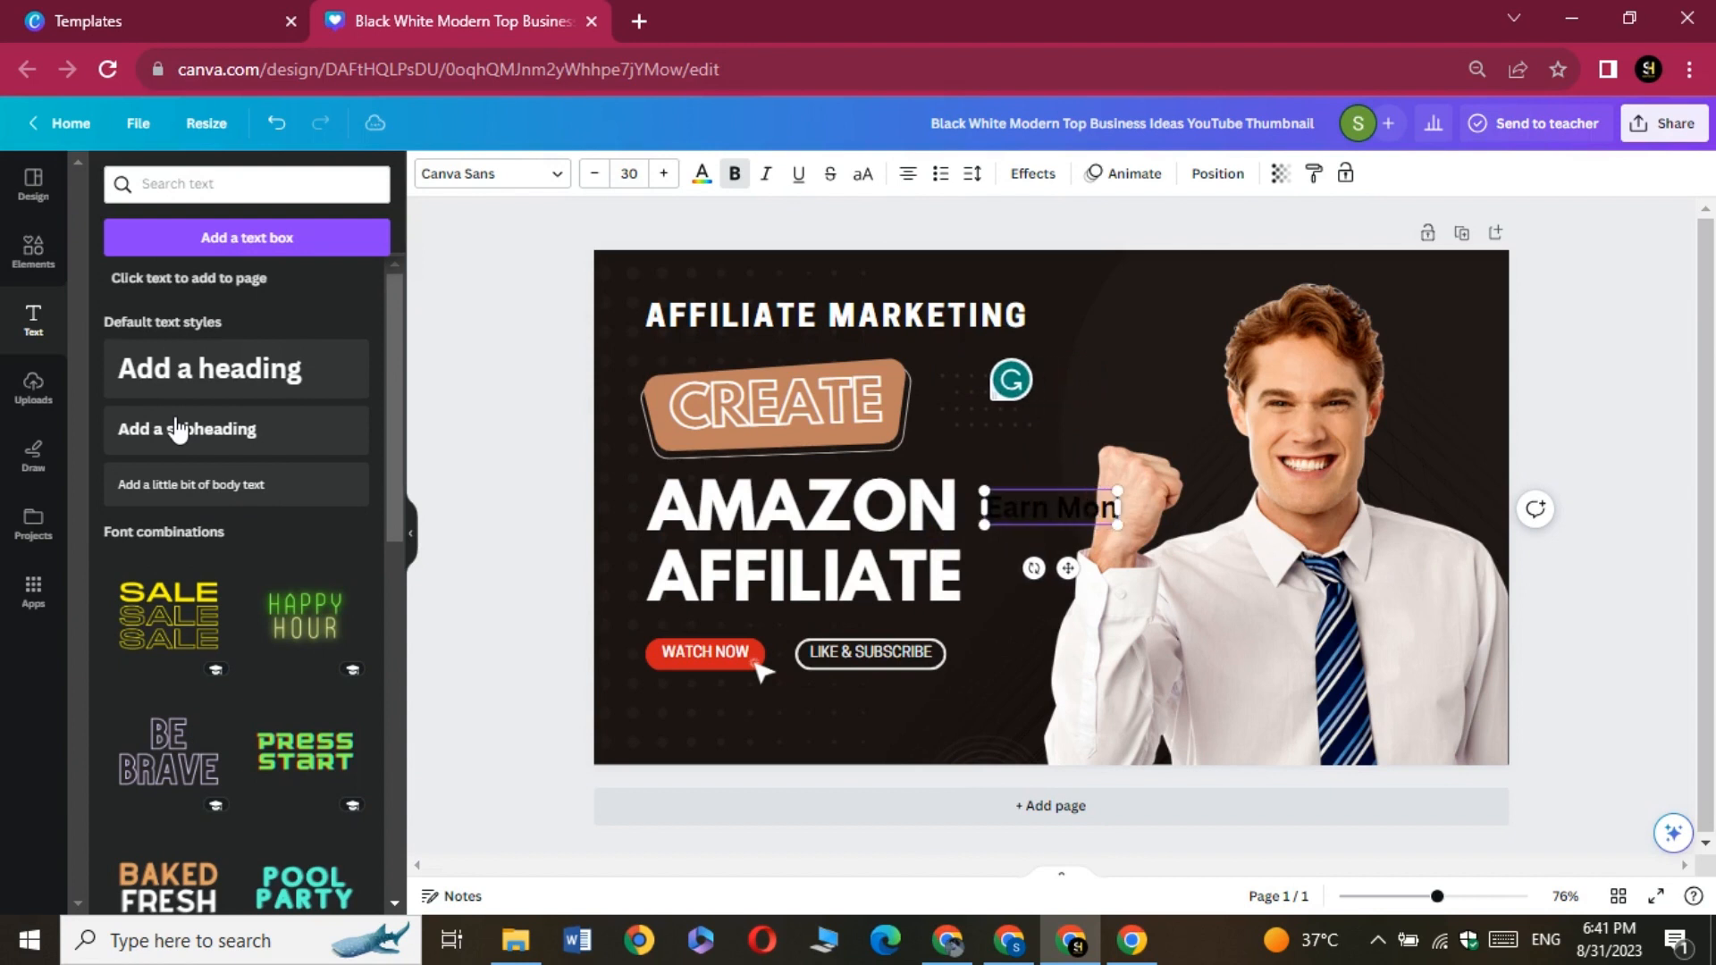
text(ey Online)
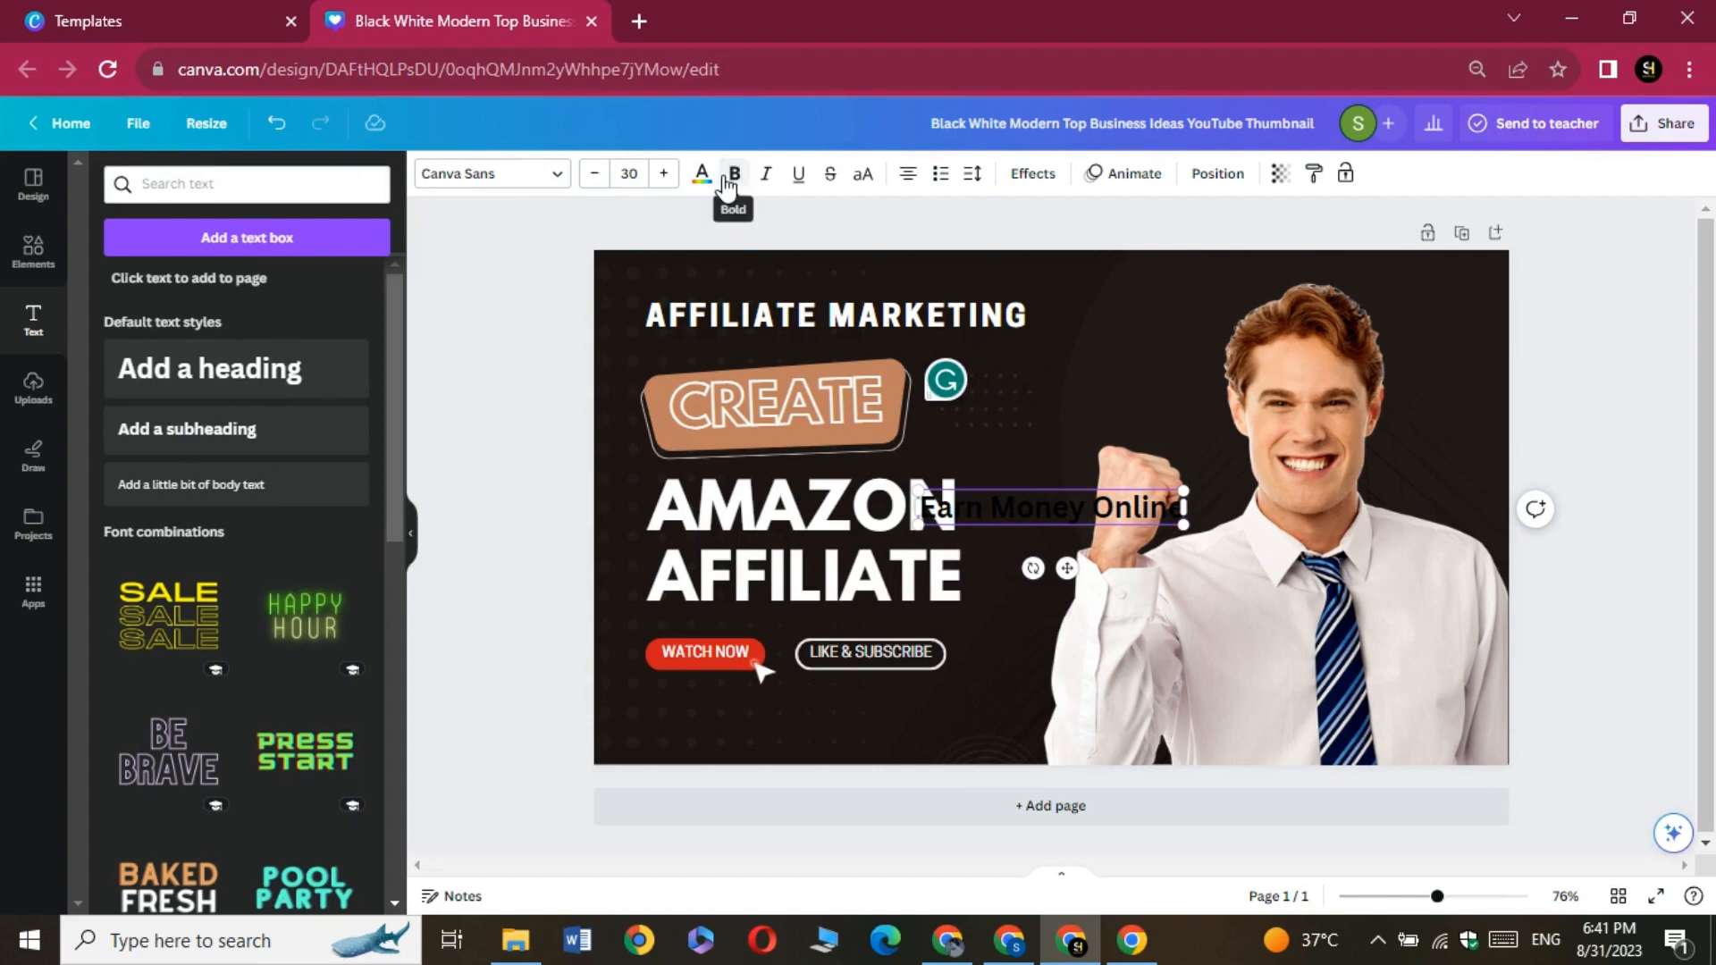
Set the Earn Money Online text to size 31 and colour it white
click(663, 173)
click(701, 174)
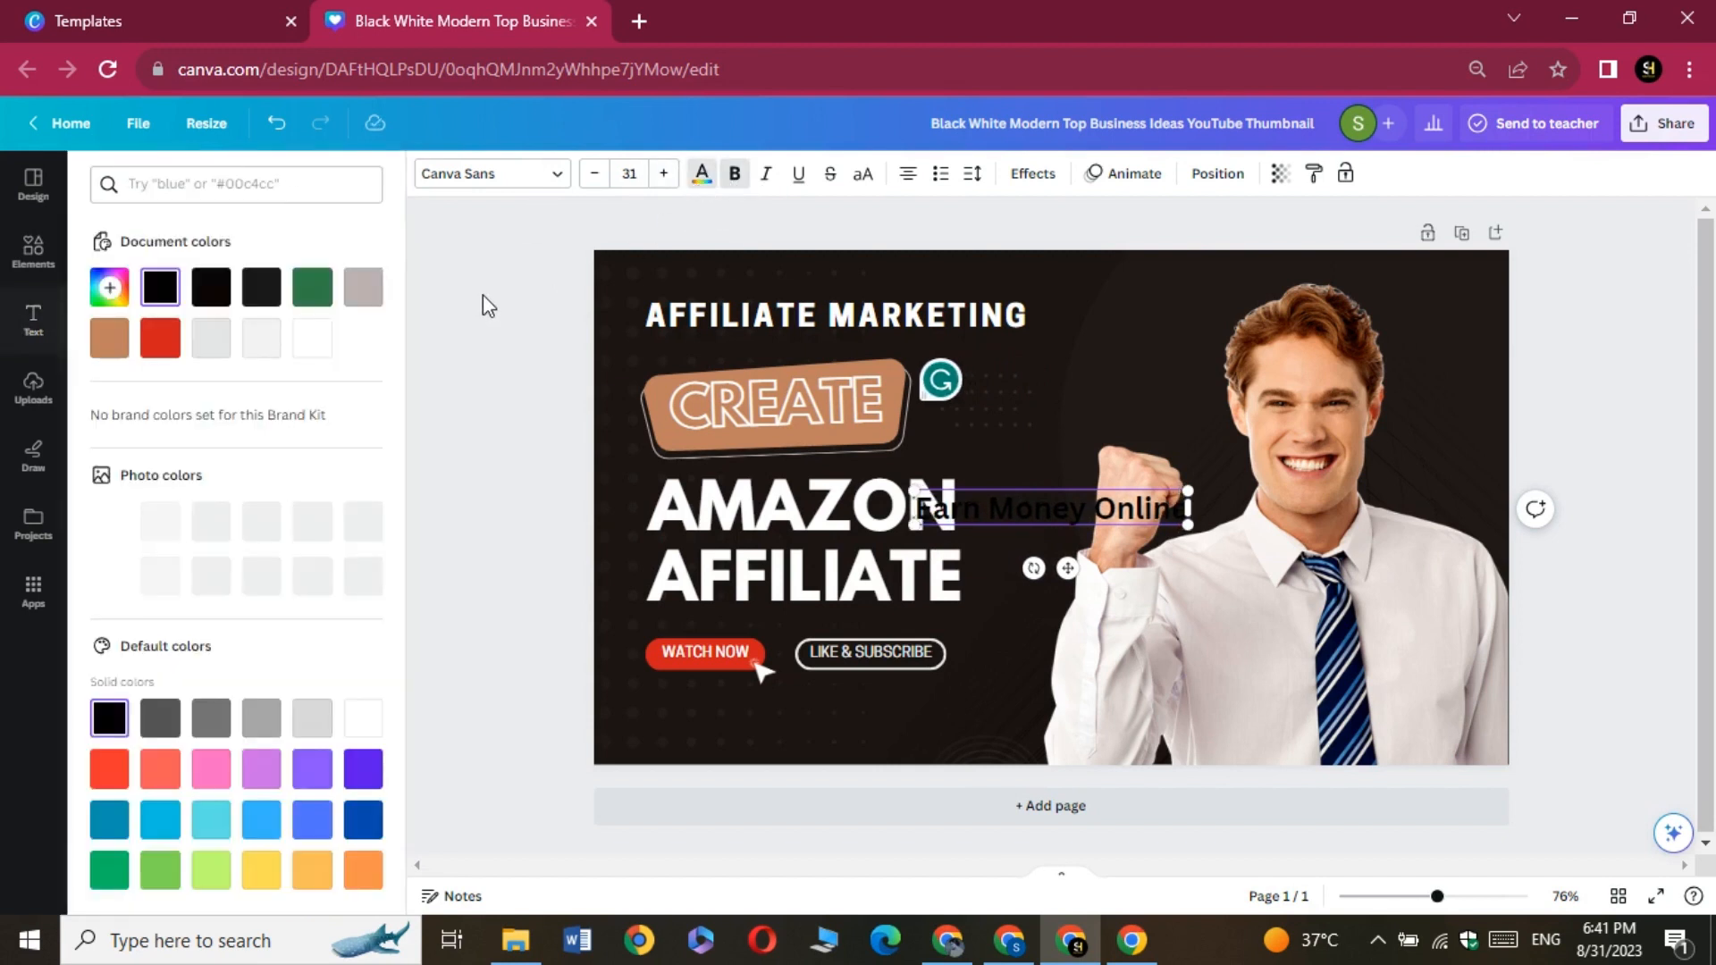
click(315, 338)
click(323, 339)
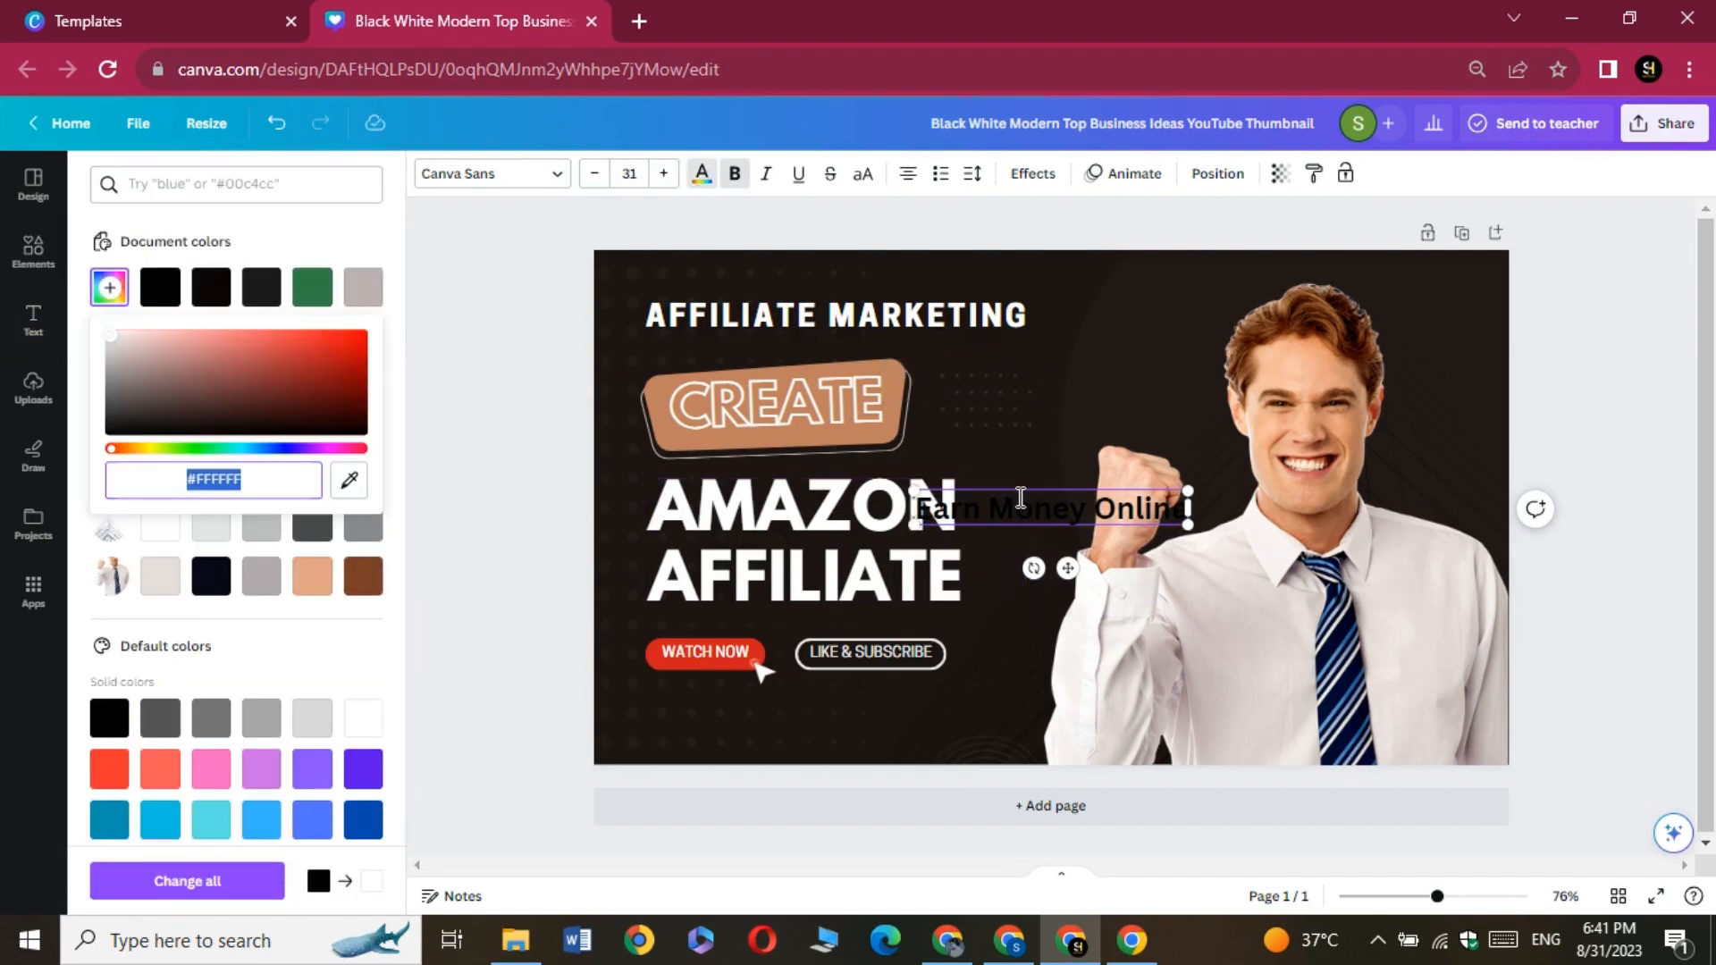
drag(1191, 510, 943, 478)
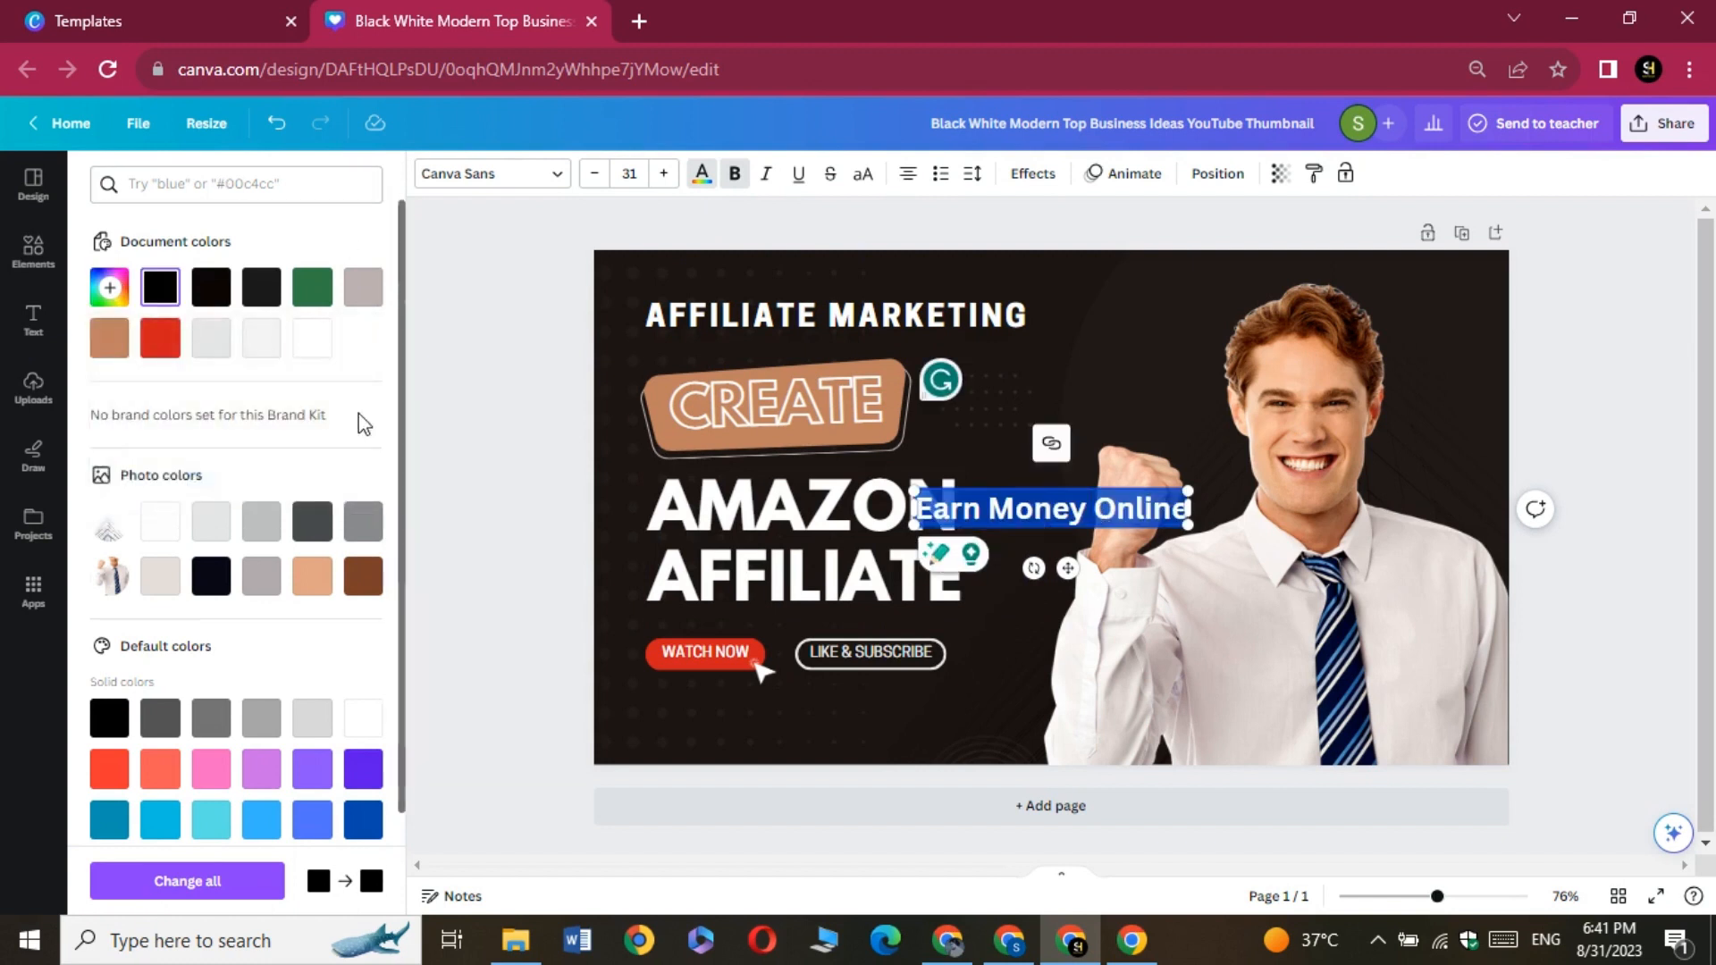
click(312, 338)
click(572, 399)
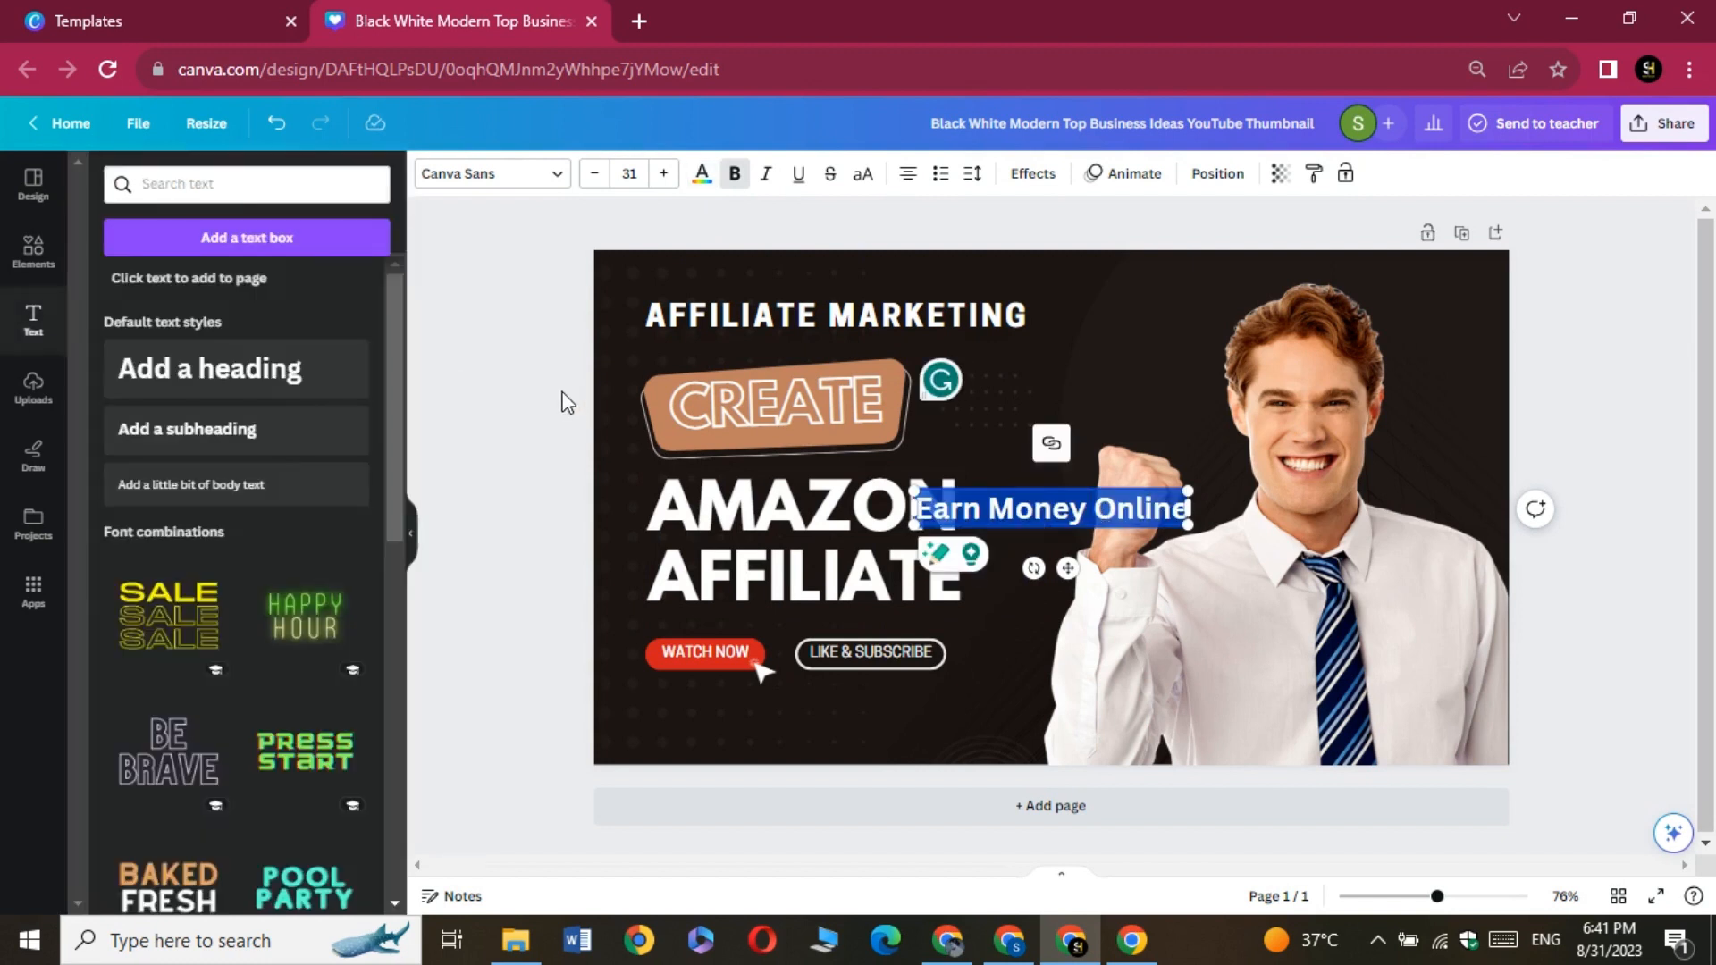
Move the Earn Money Online text below the WATCH NOW badge and set its font to League Spartan
click(1021, 507)
drag(1021, 506, 764, 719)
click(485, 179)
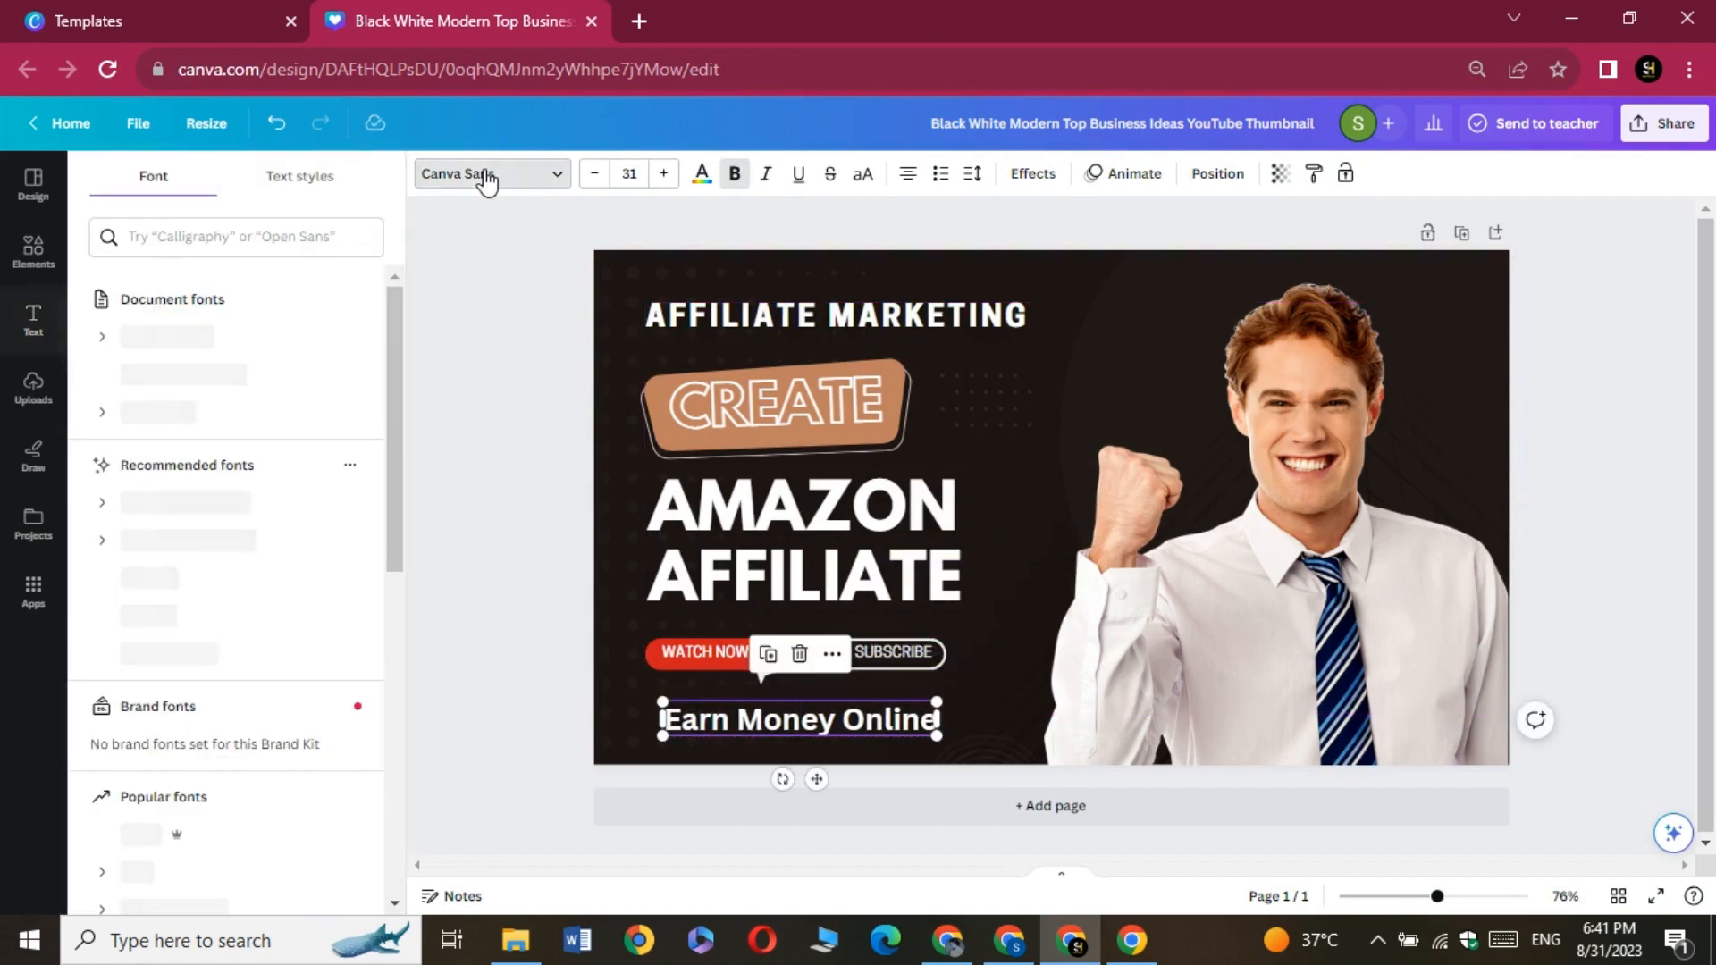
click(218, 413)
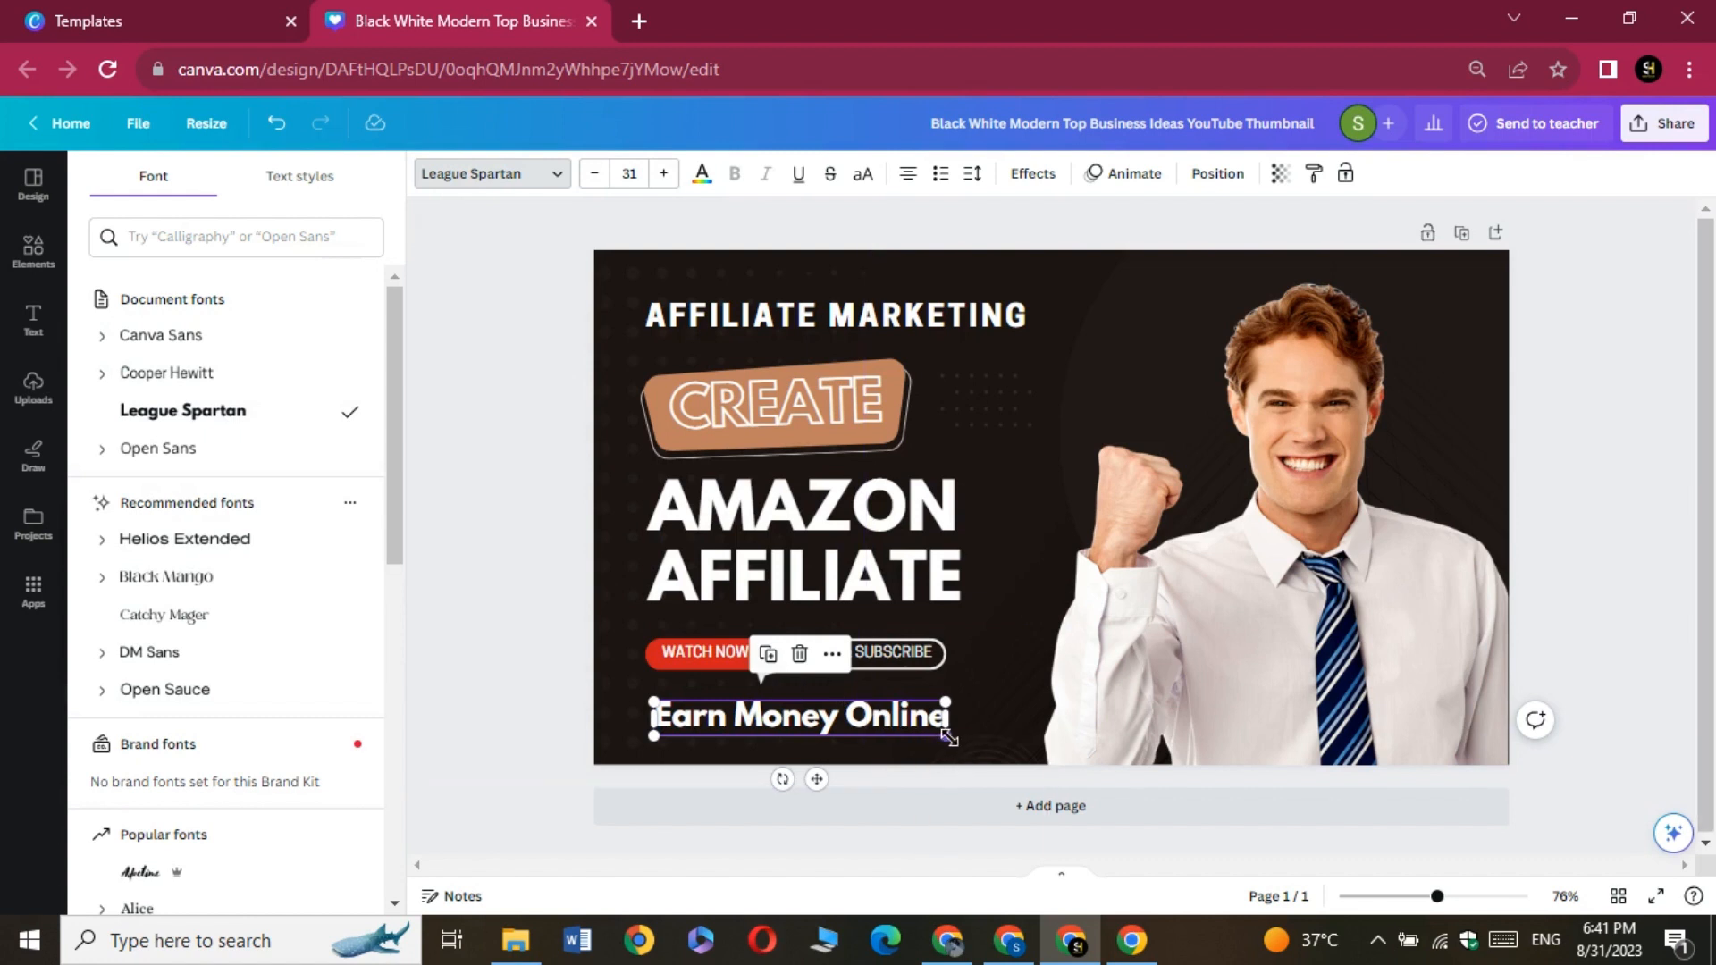
Enlarge the Earn Money Online text to about size 46.7 and shift the man's photo rightward to make room for it
drag(947, 737, 1094, 756)
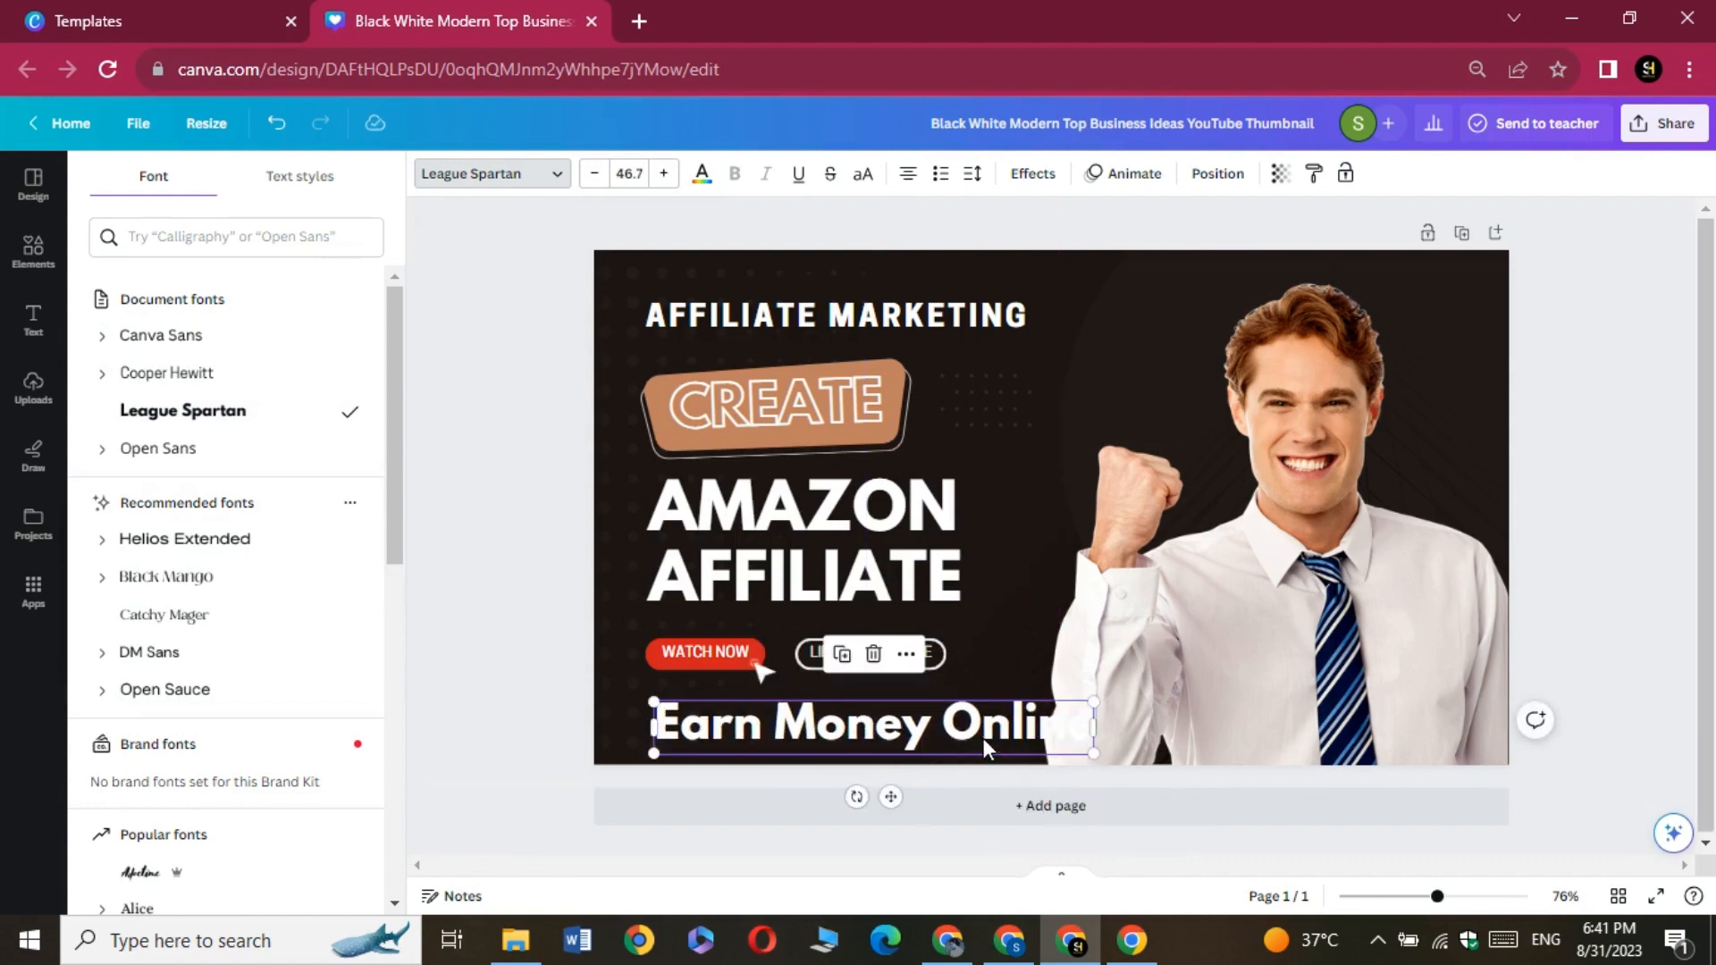
drag(983, 738, 945, 731)
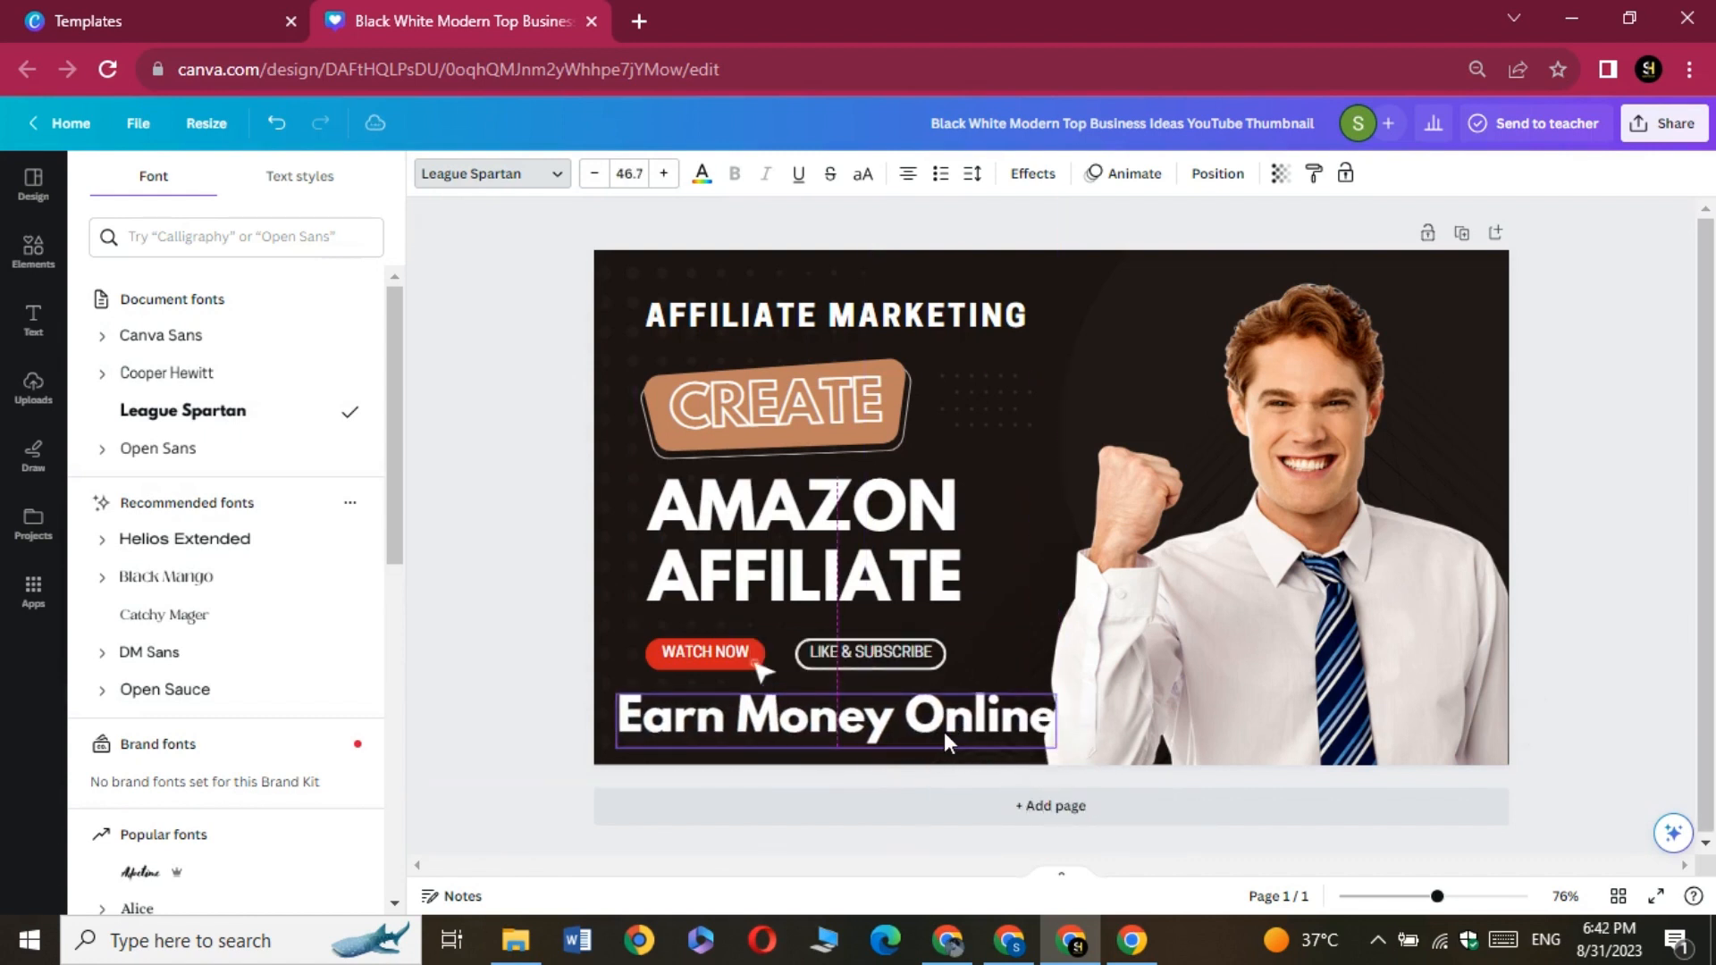
drag(1196, 687, 1234, 673)
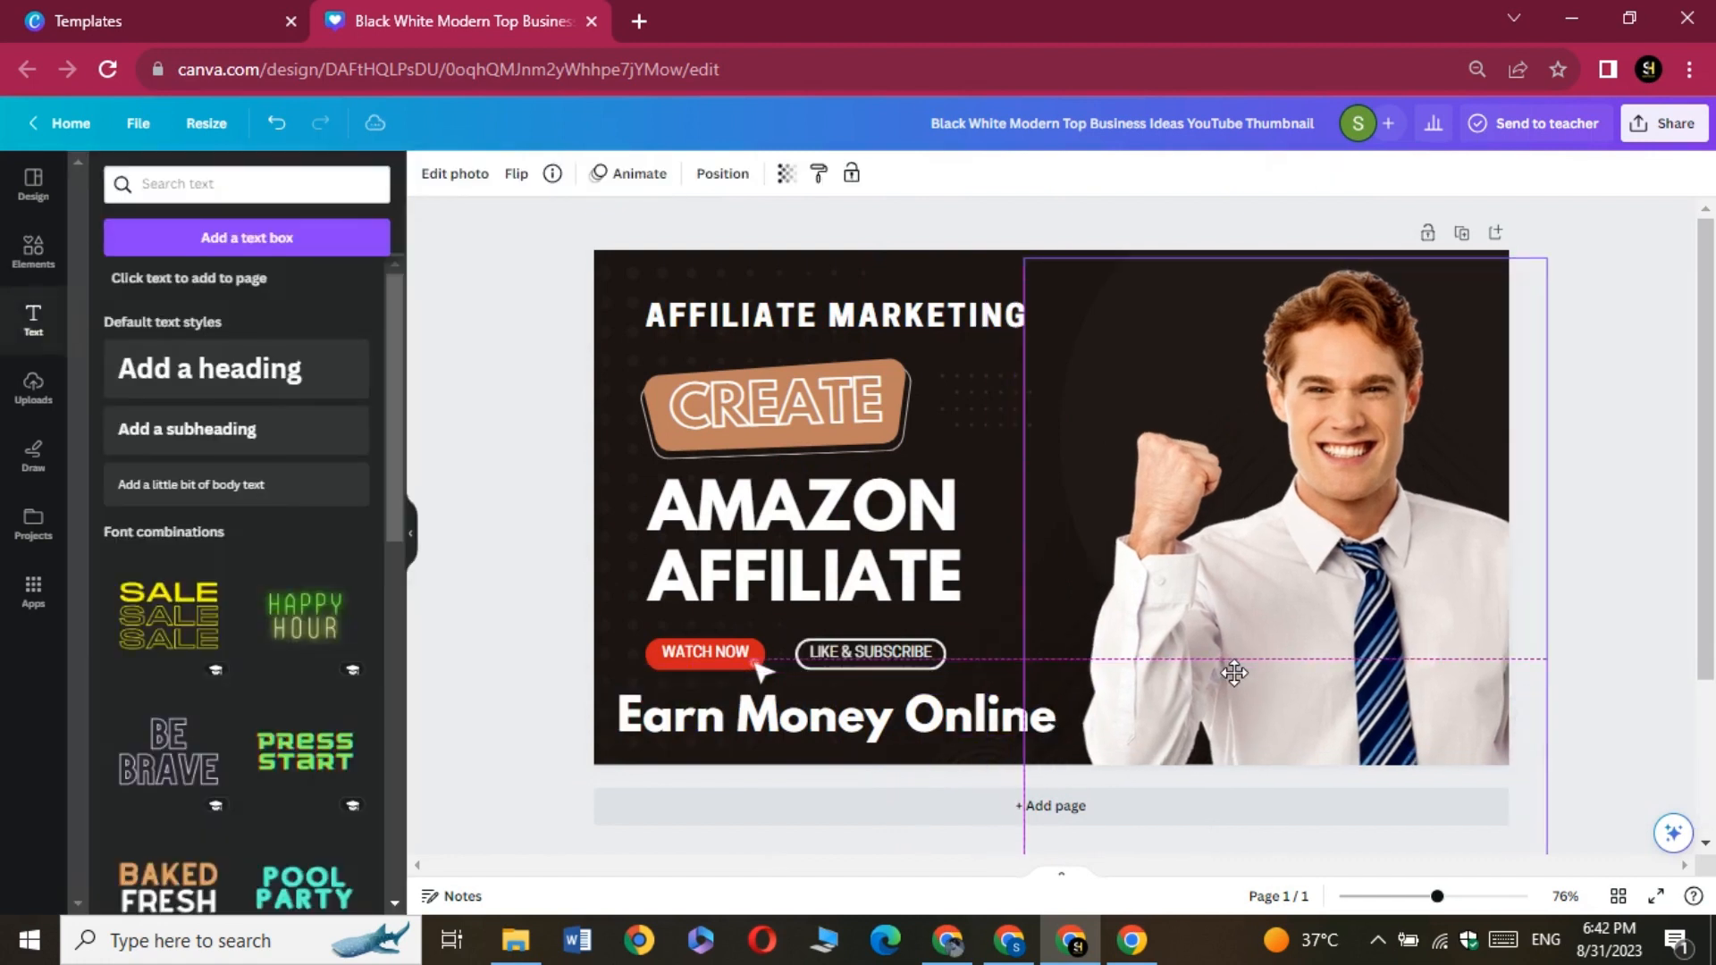
drag(853, 721, 865, 713)
click(506, 514)
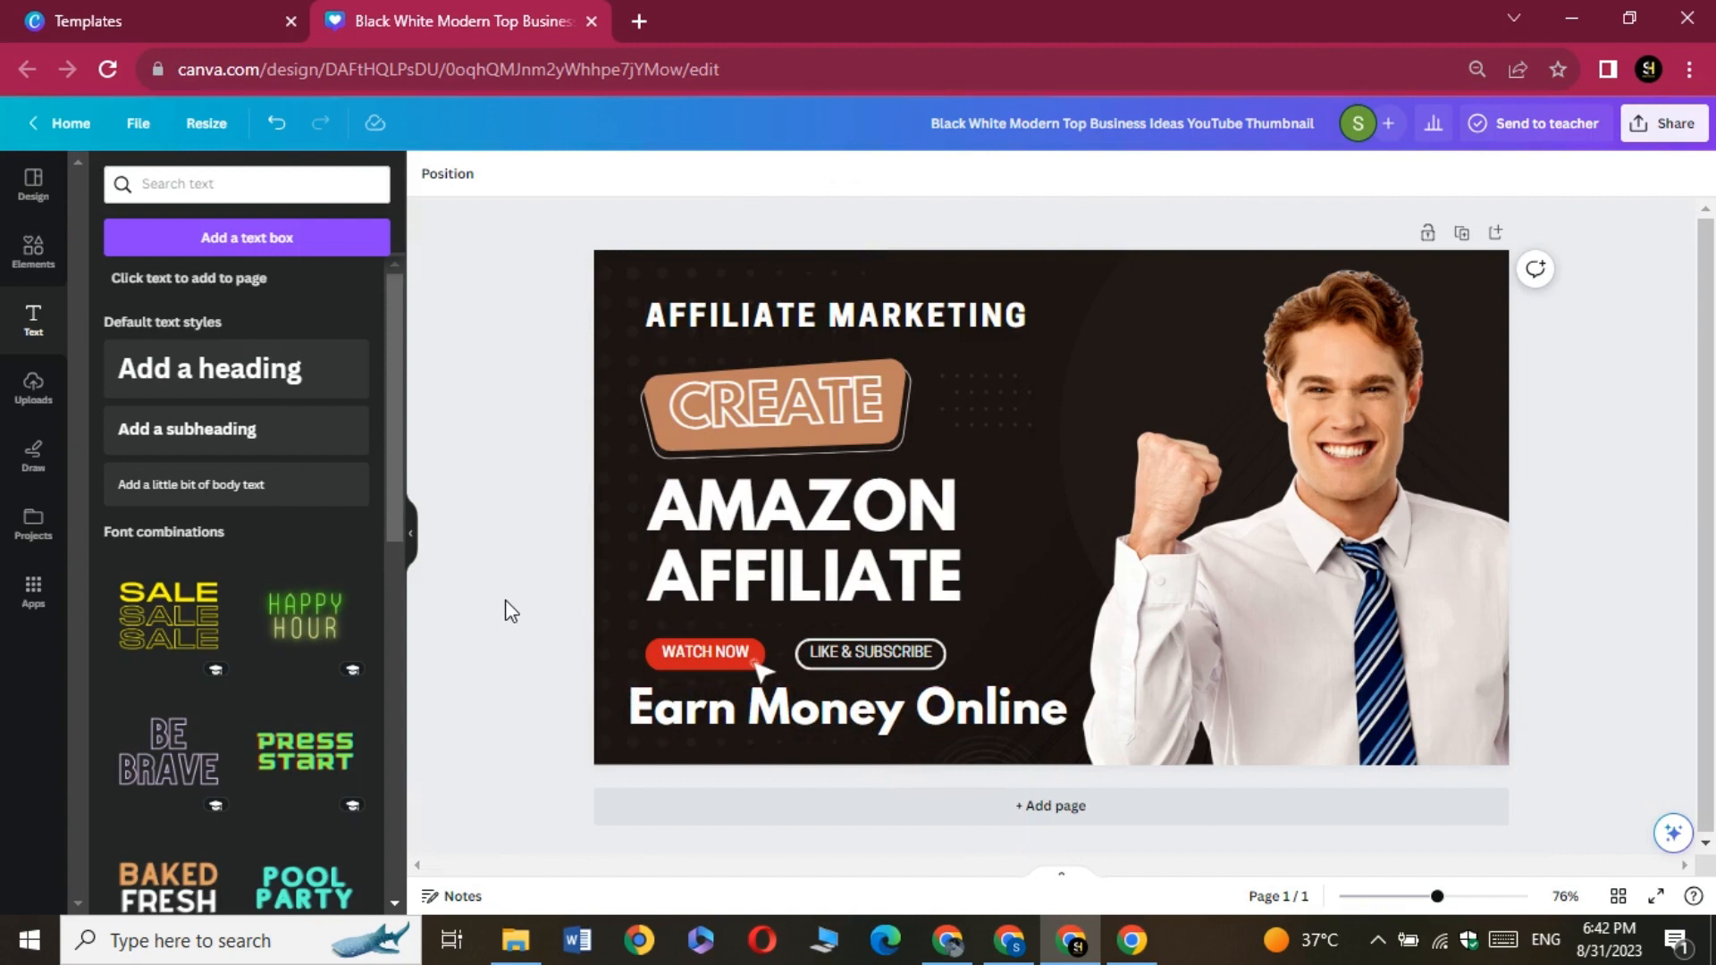
Download the thumbnail as a PNG and return to the Canva design
click(1649, 123)
click(1418, 599)
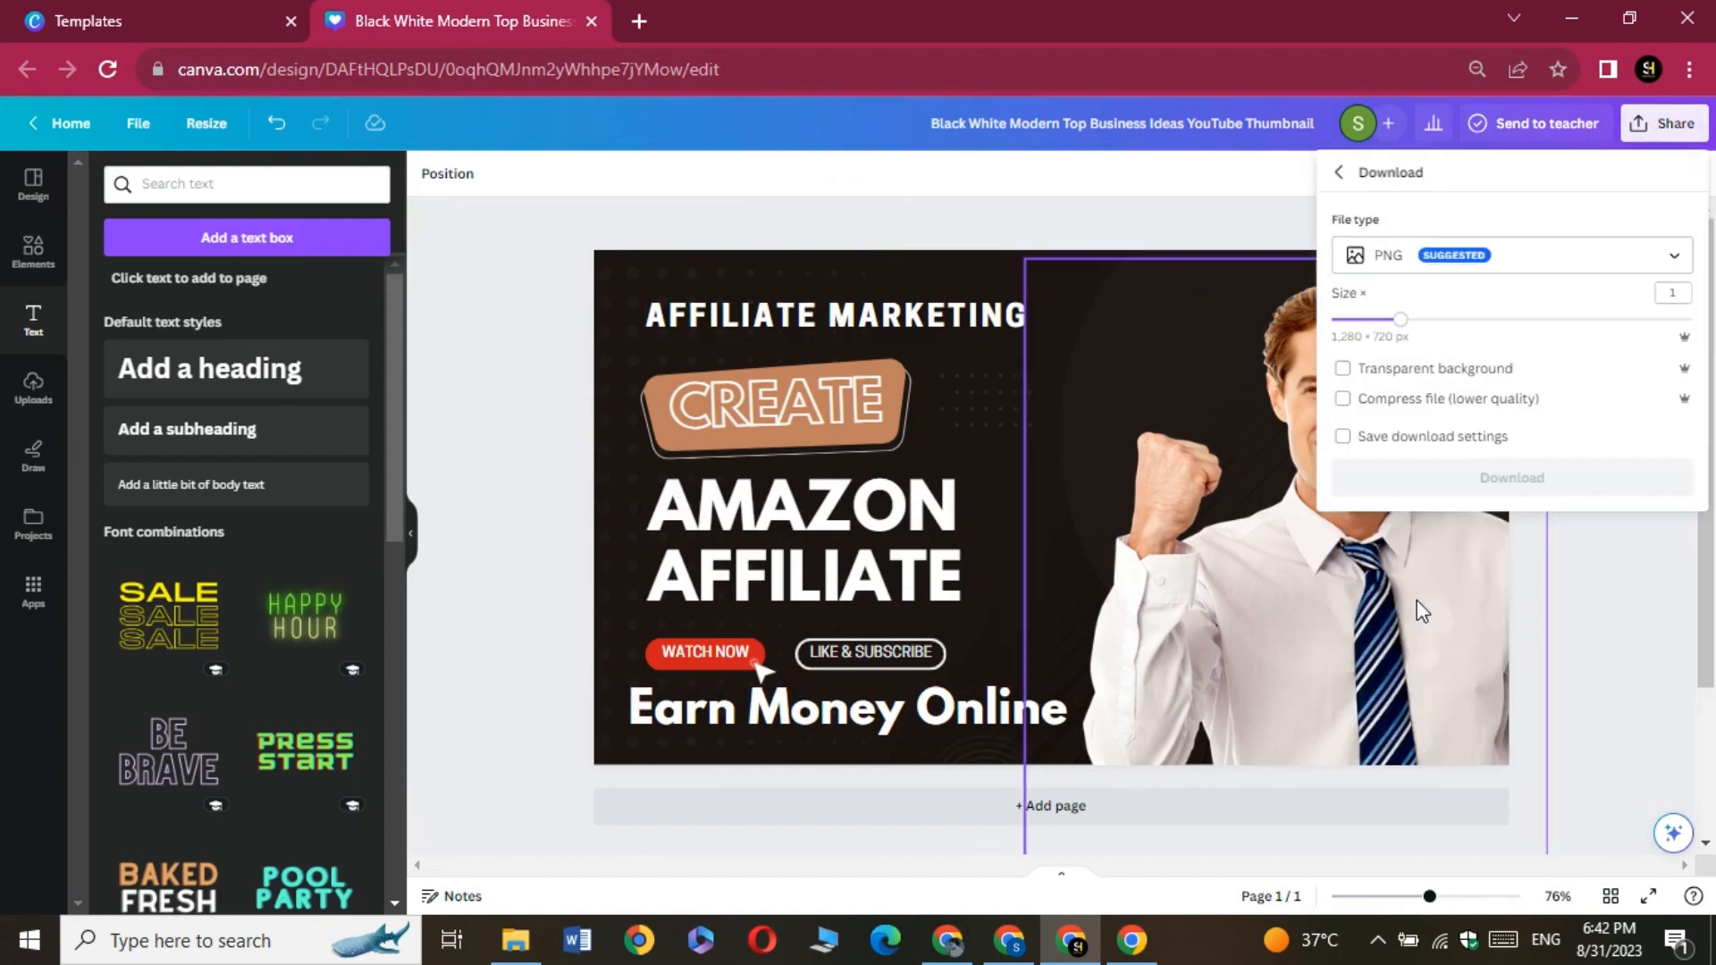
click(1518, 500)
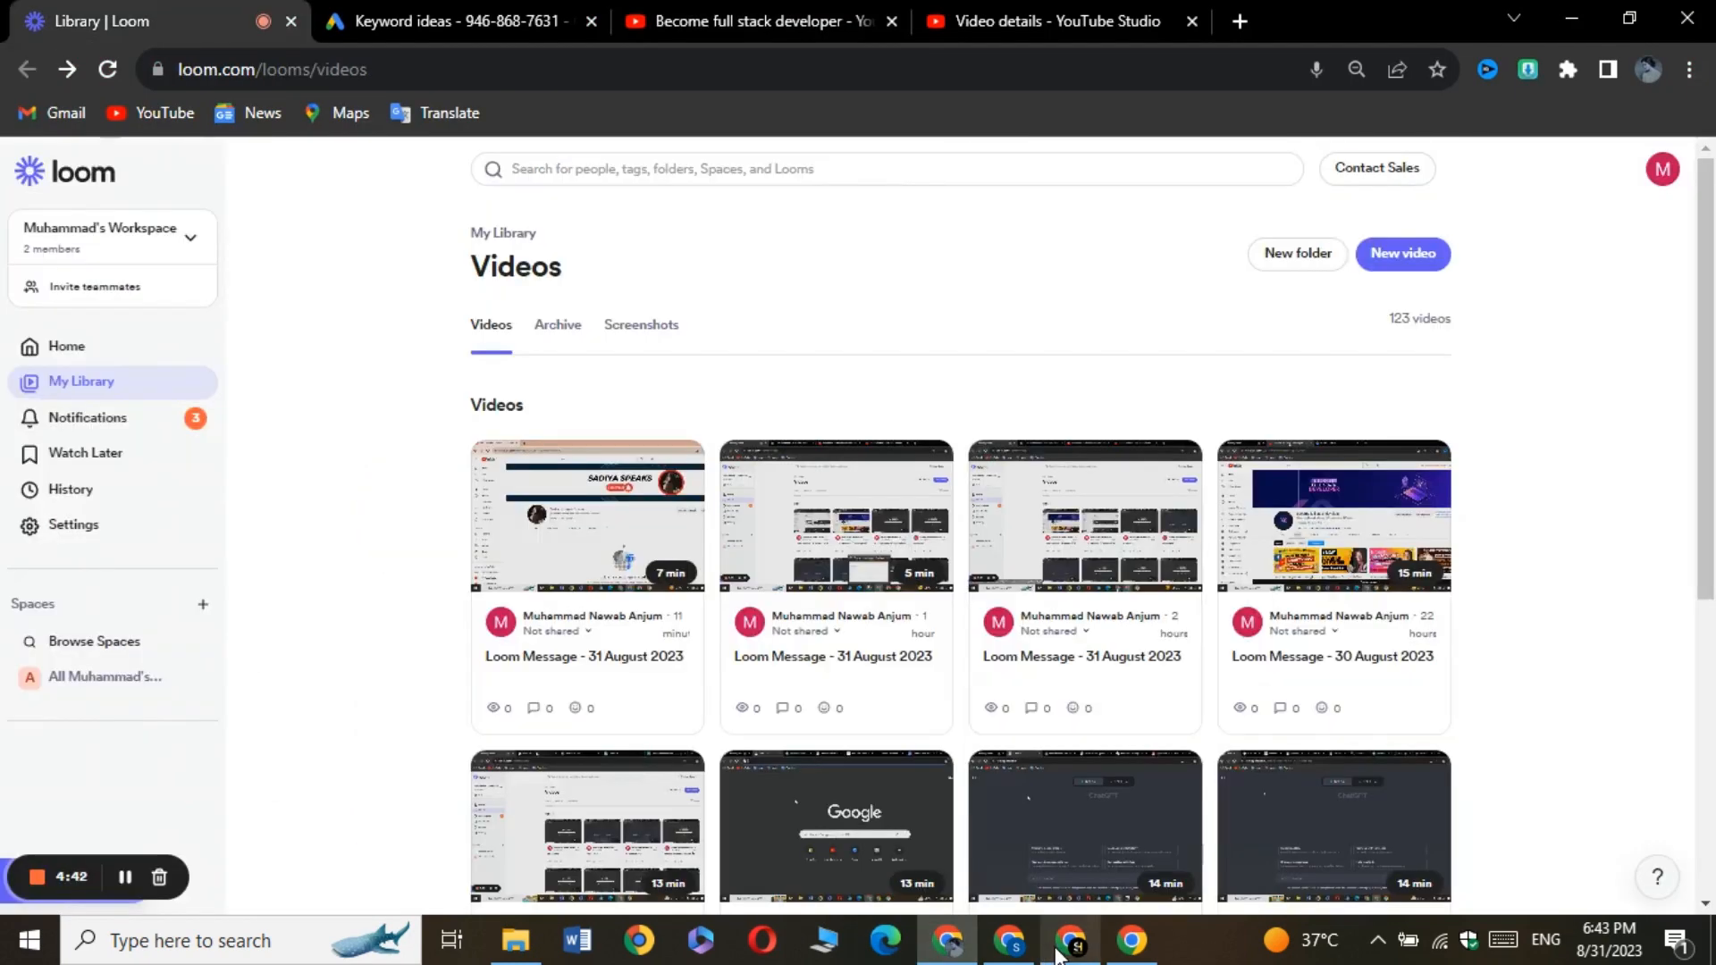
click(1147, 651)
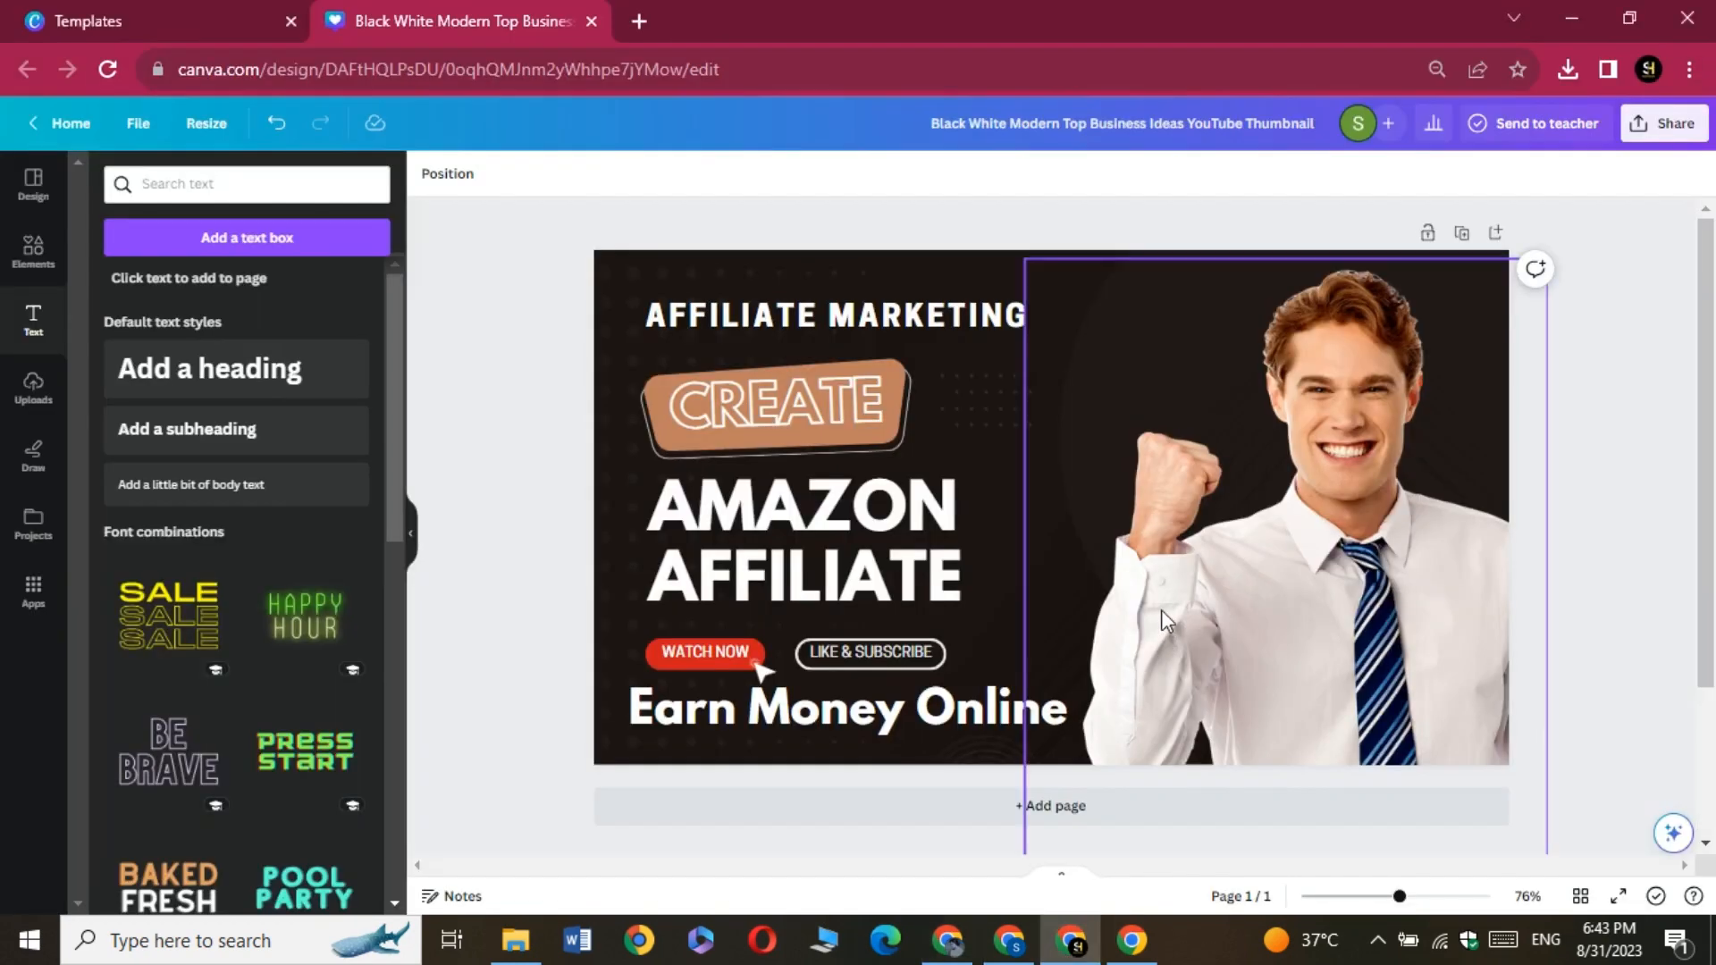
click(462, 363)
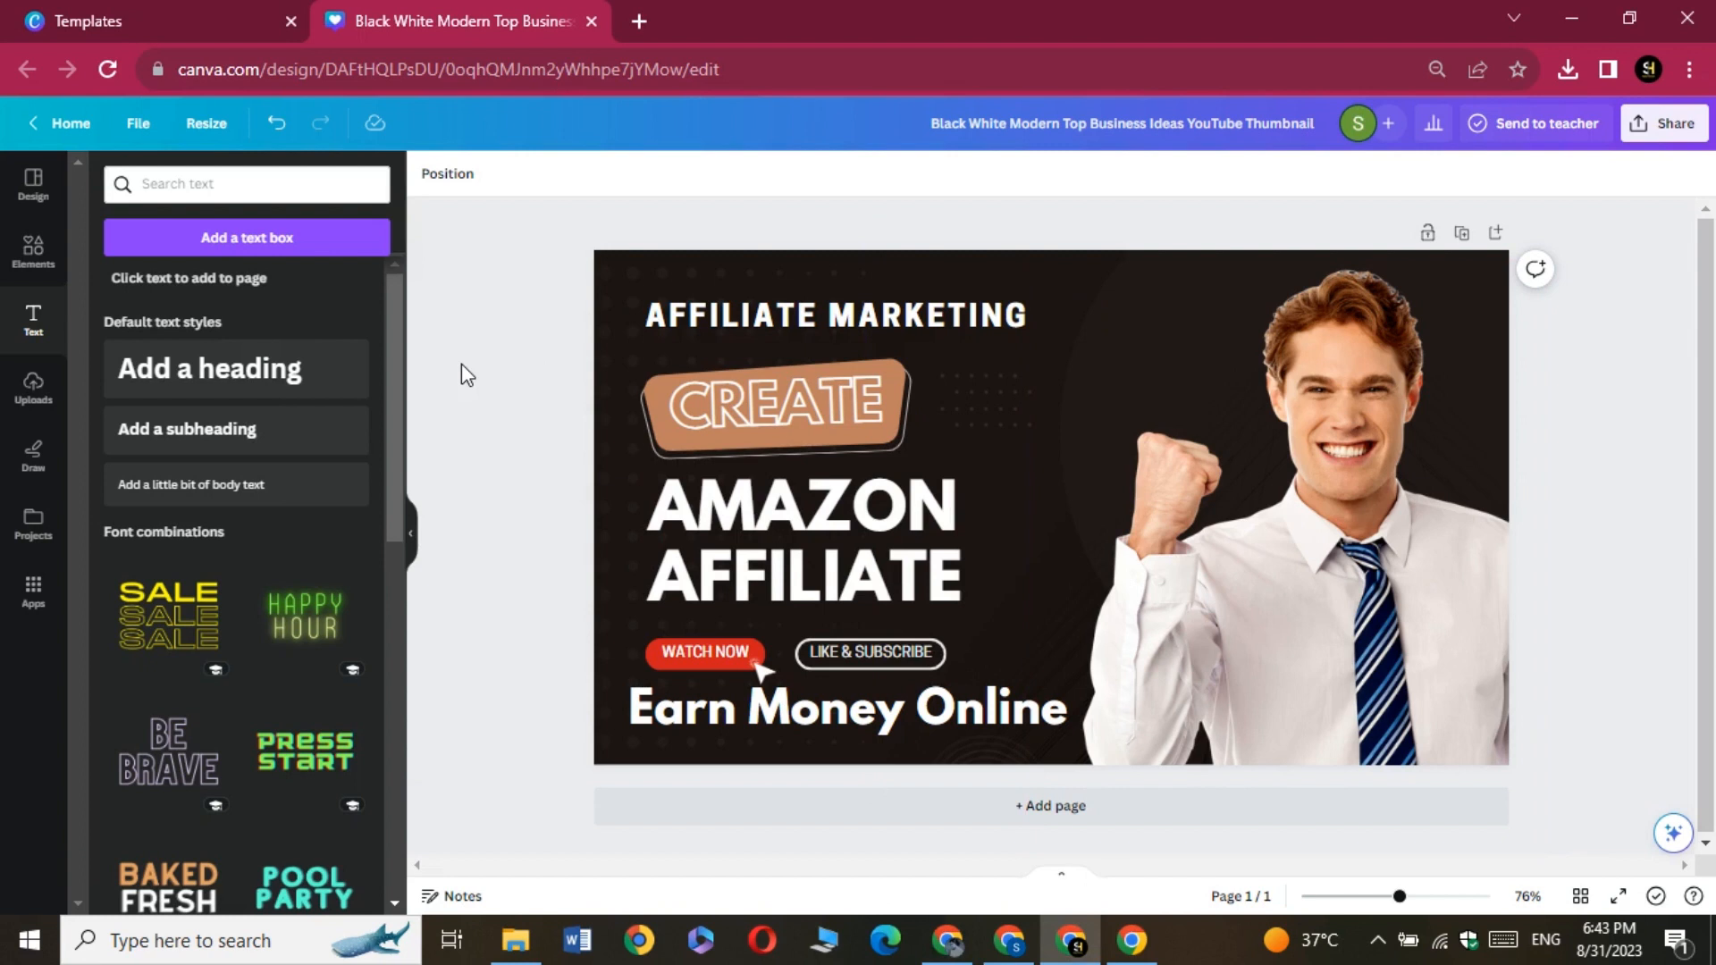
Rename the design as Amazon Affiliate Account and open its sharing options
click(1148, 124)
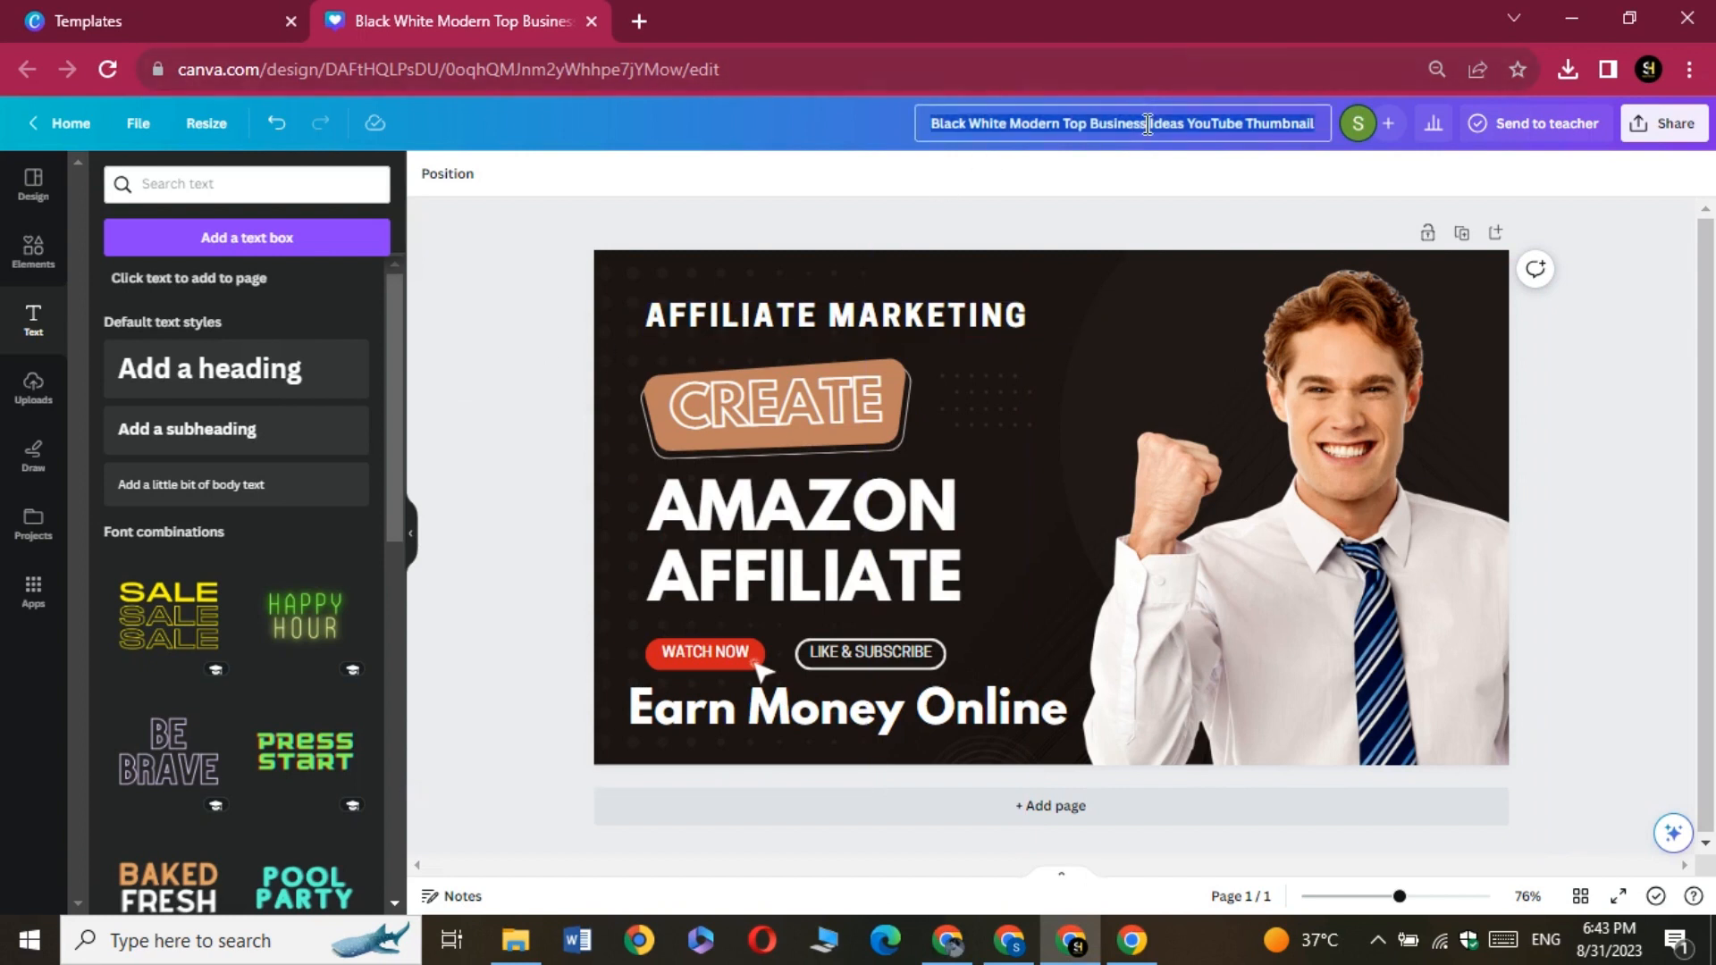
text(Am)
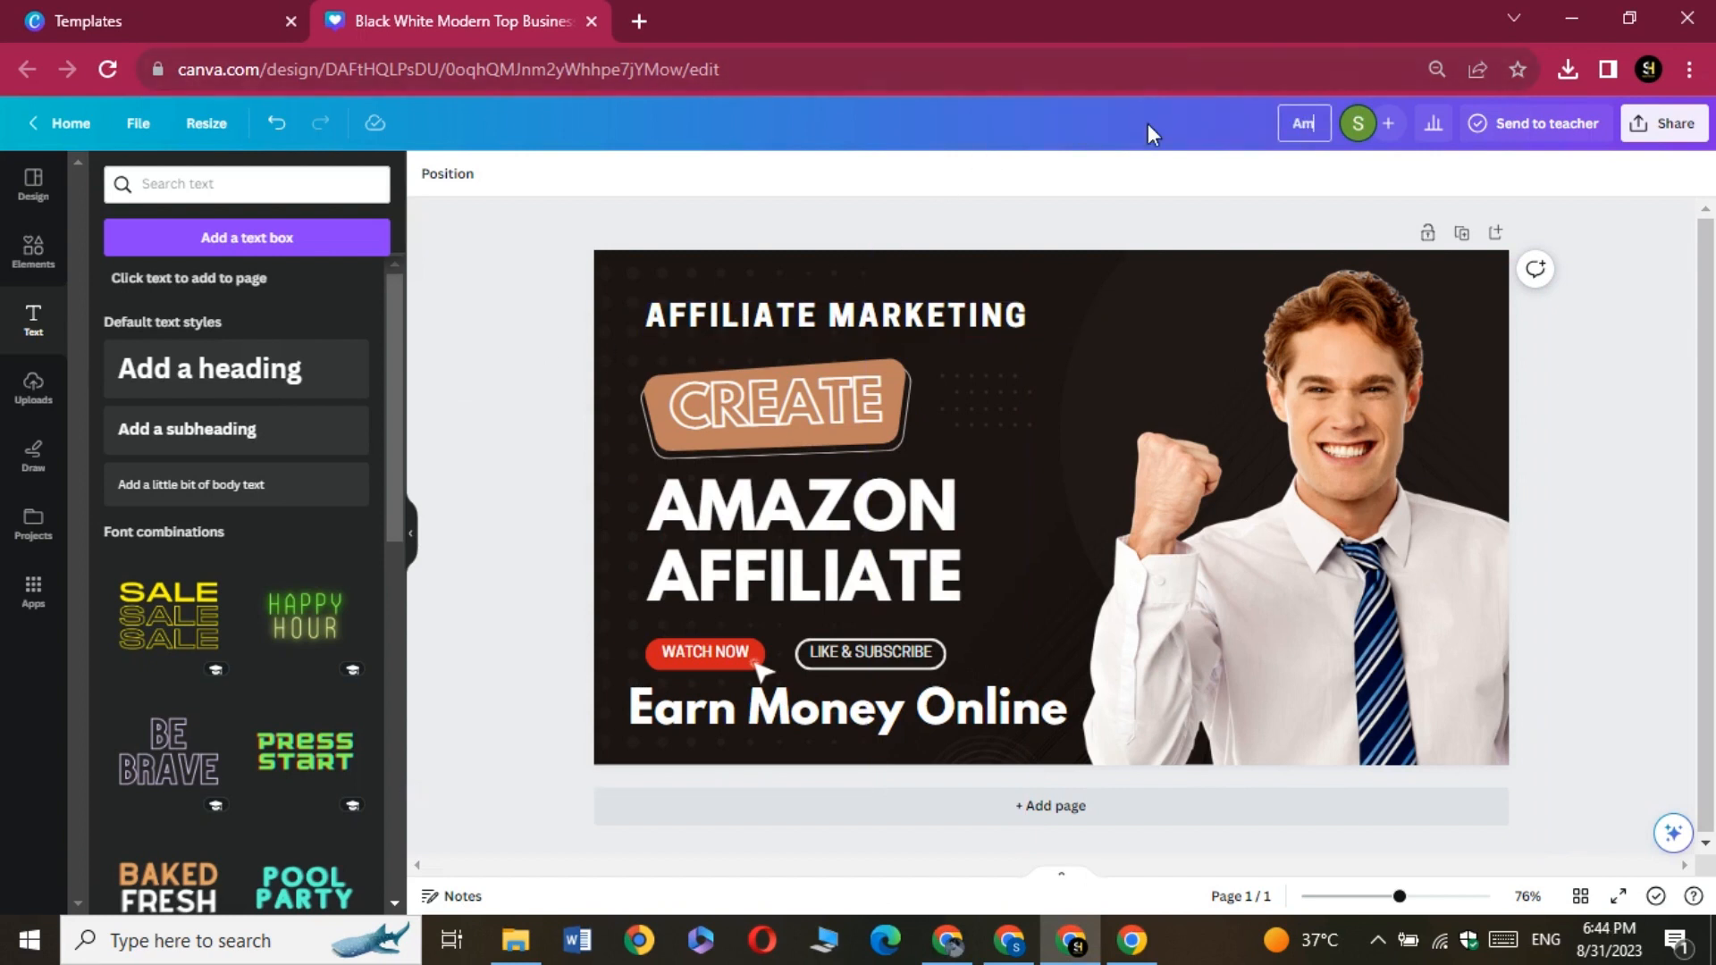
text(azon Affiliate)
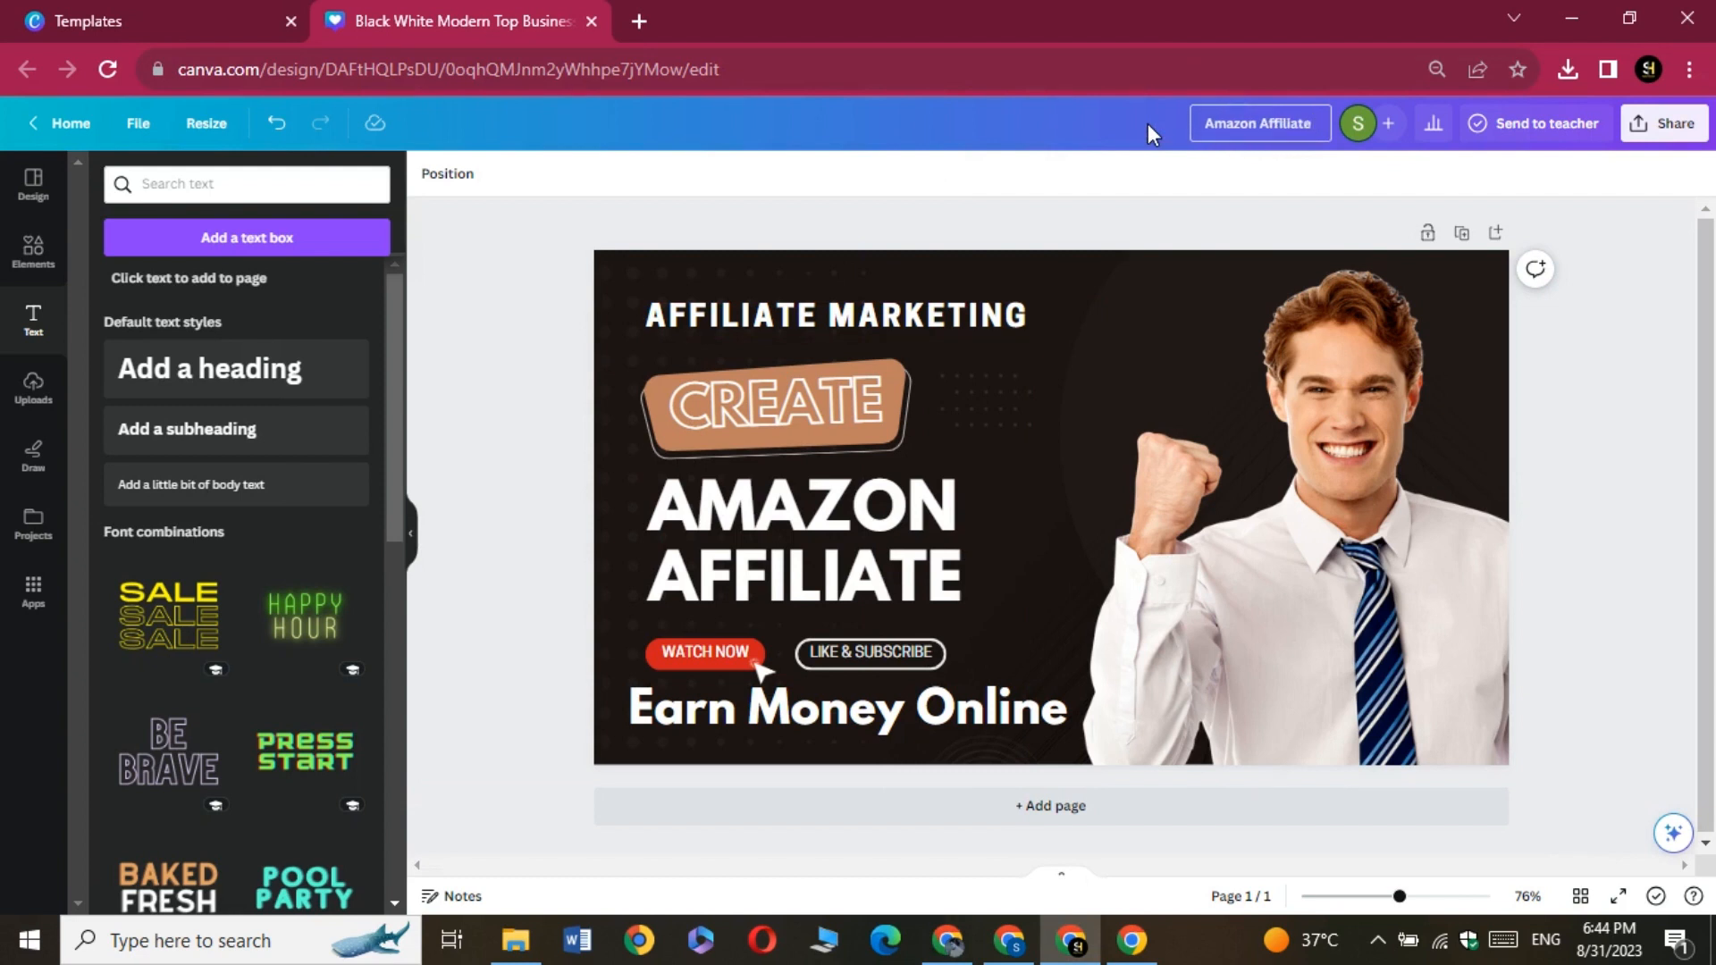
text( Account)
key(Return)
click(1665, 124)
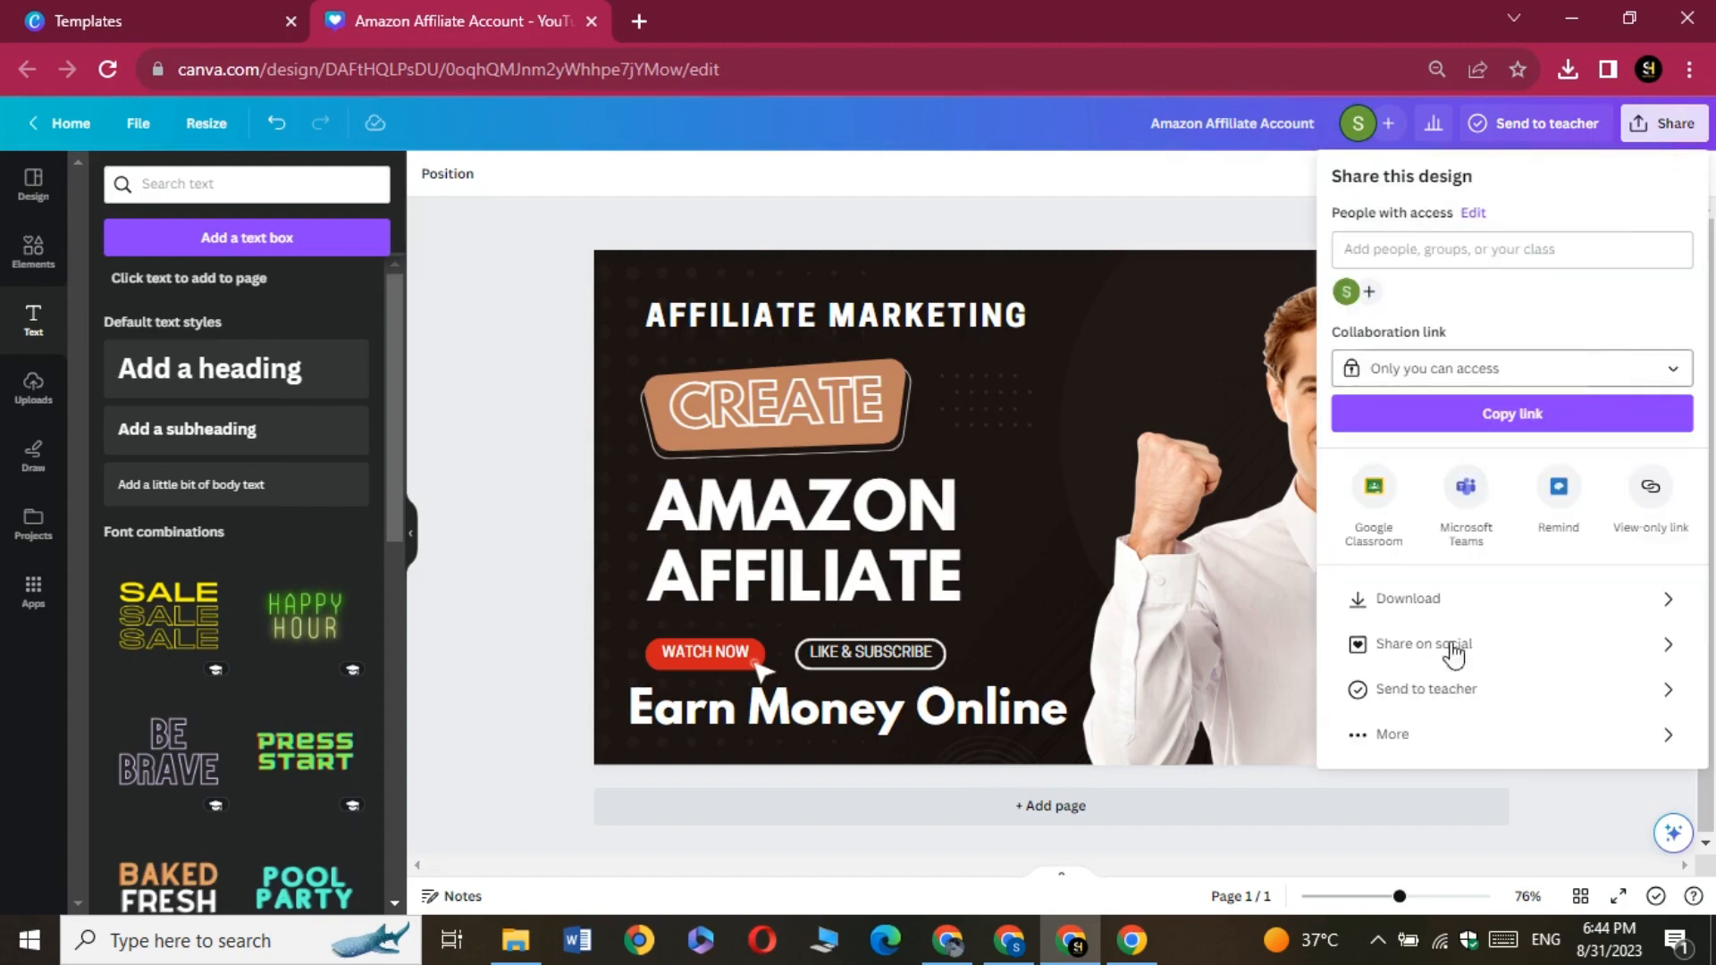
Switch to YouTube Studio and upload the Black White Modern Top Business Ideas image from Downloads as the video's thumbnail
click(1009, 943)
scroll(900, 581, down, 3)
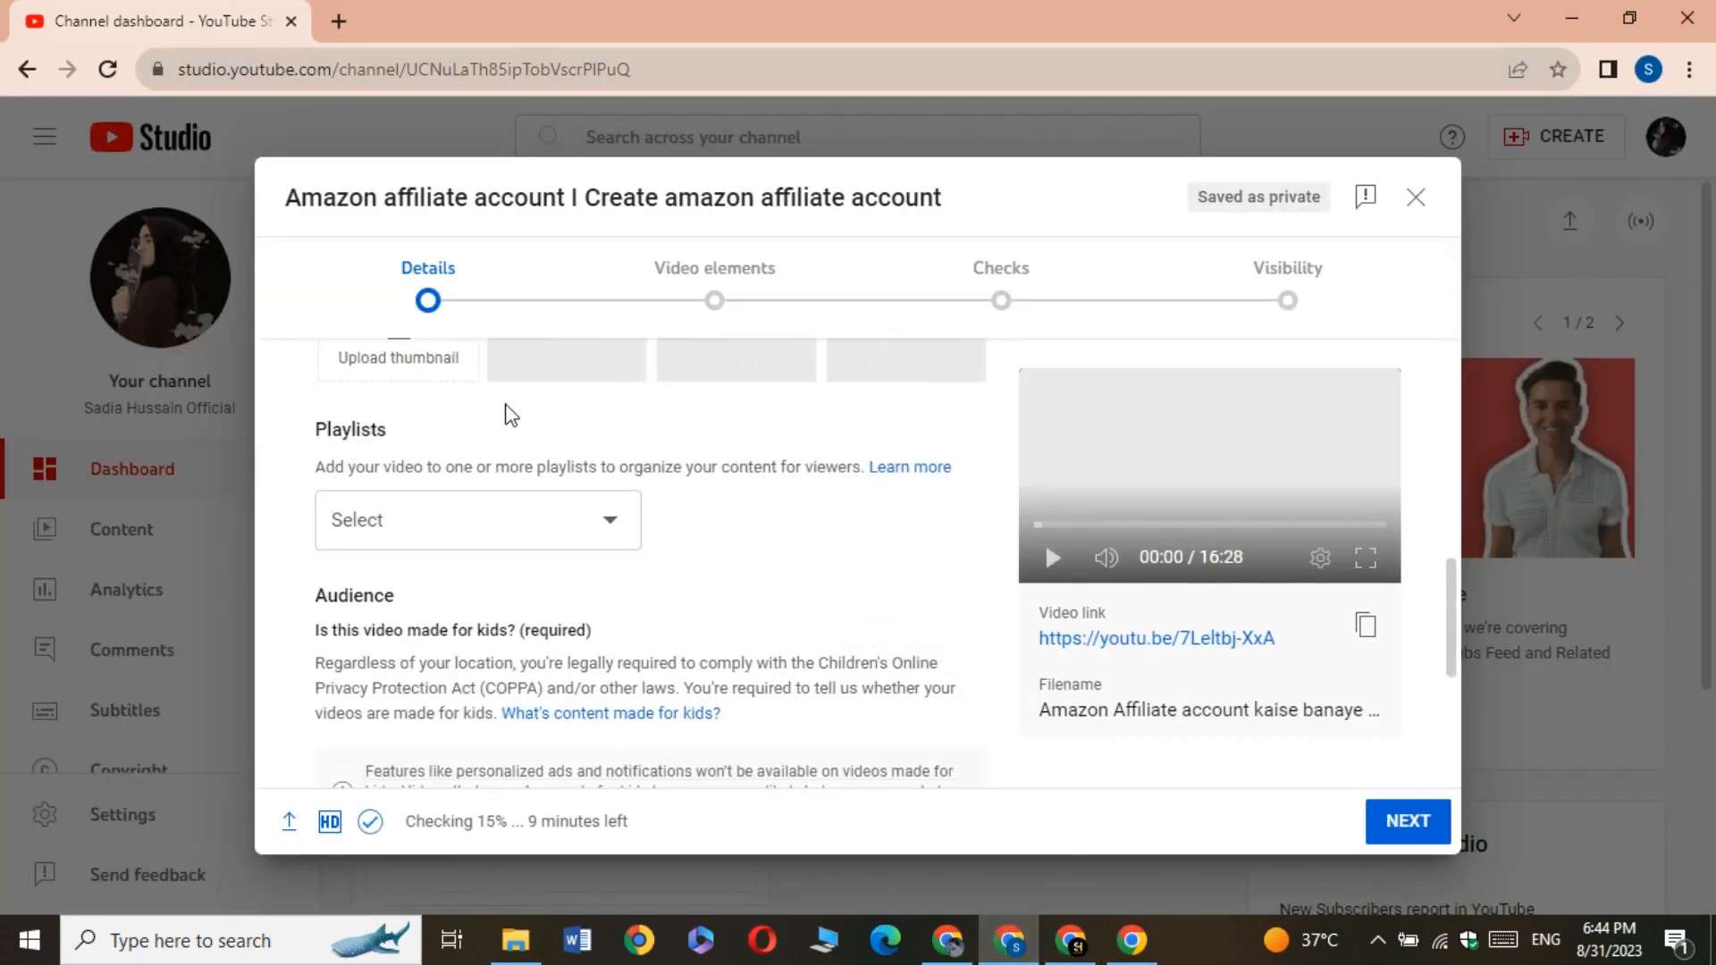
scroll(488, 424, up, 1)
click(399, 454)
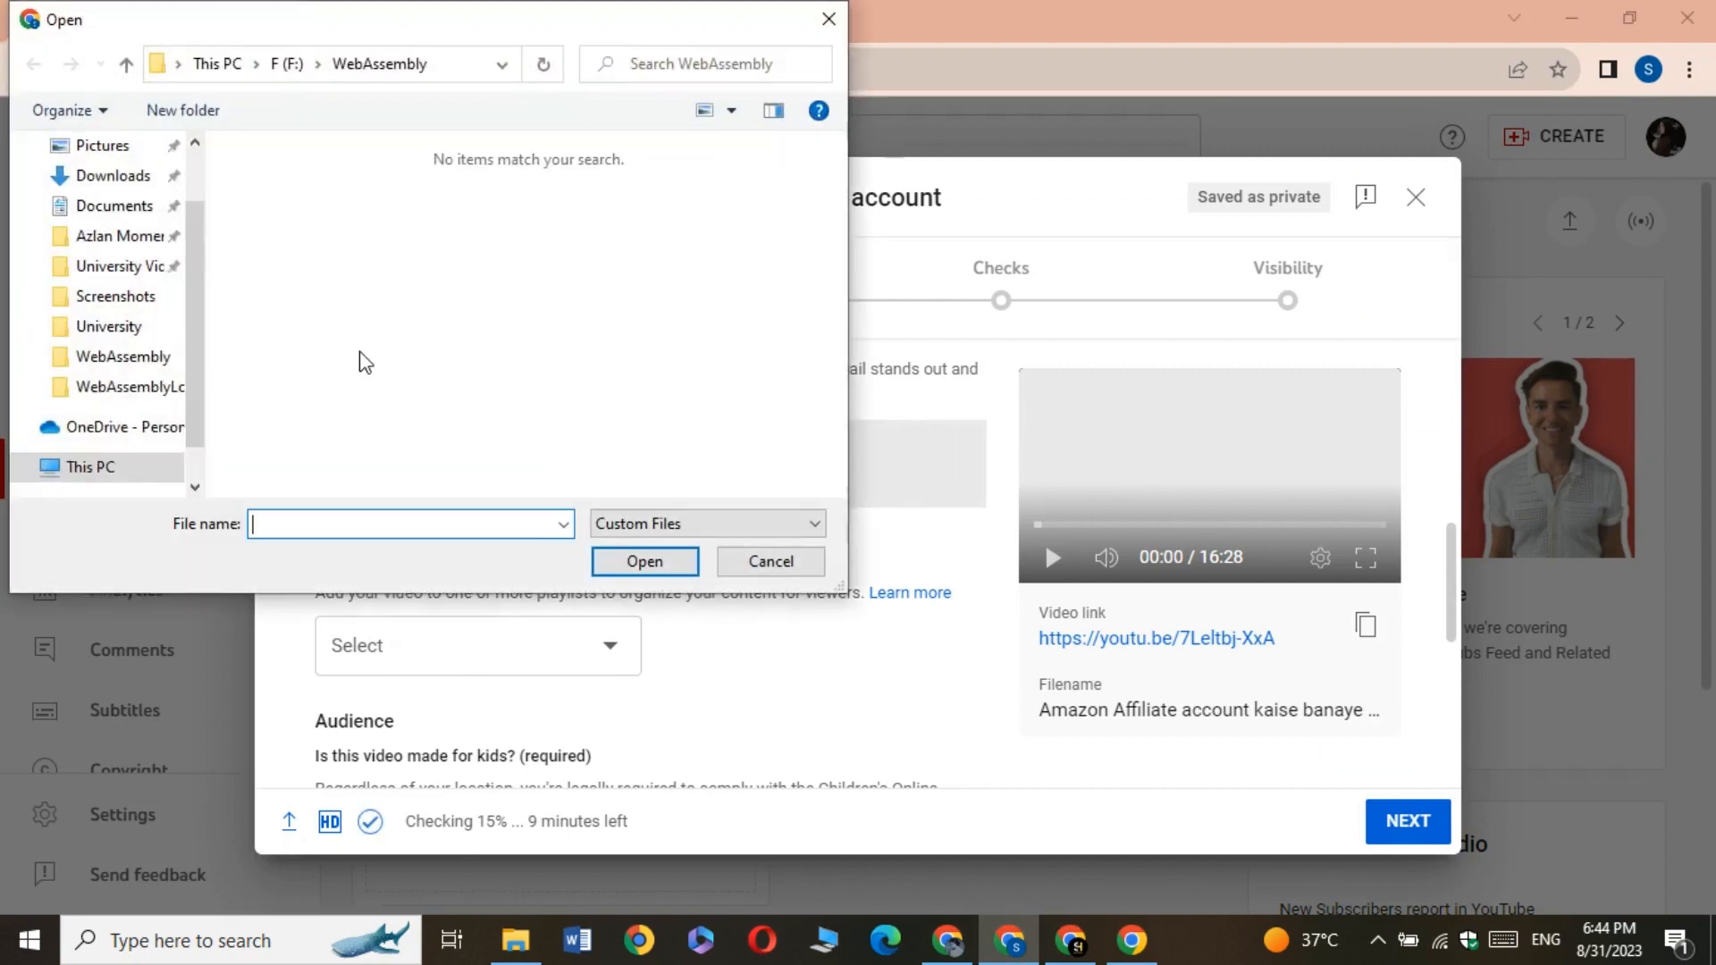
click(145, 276)
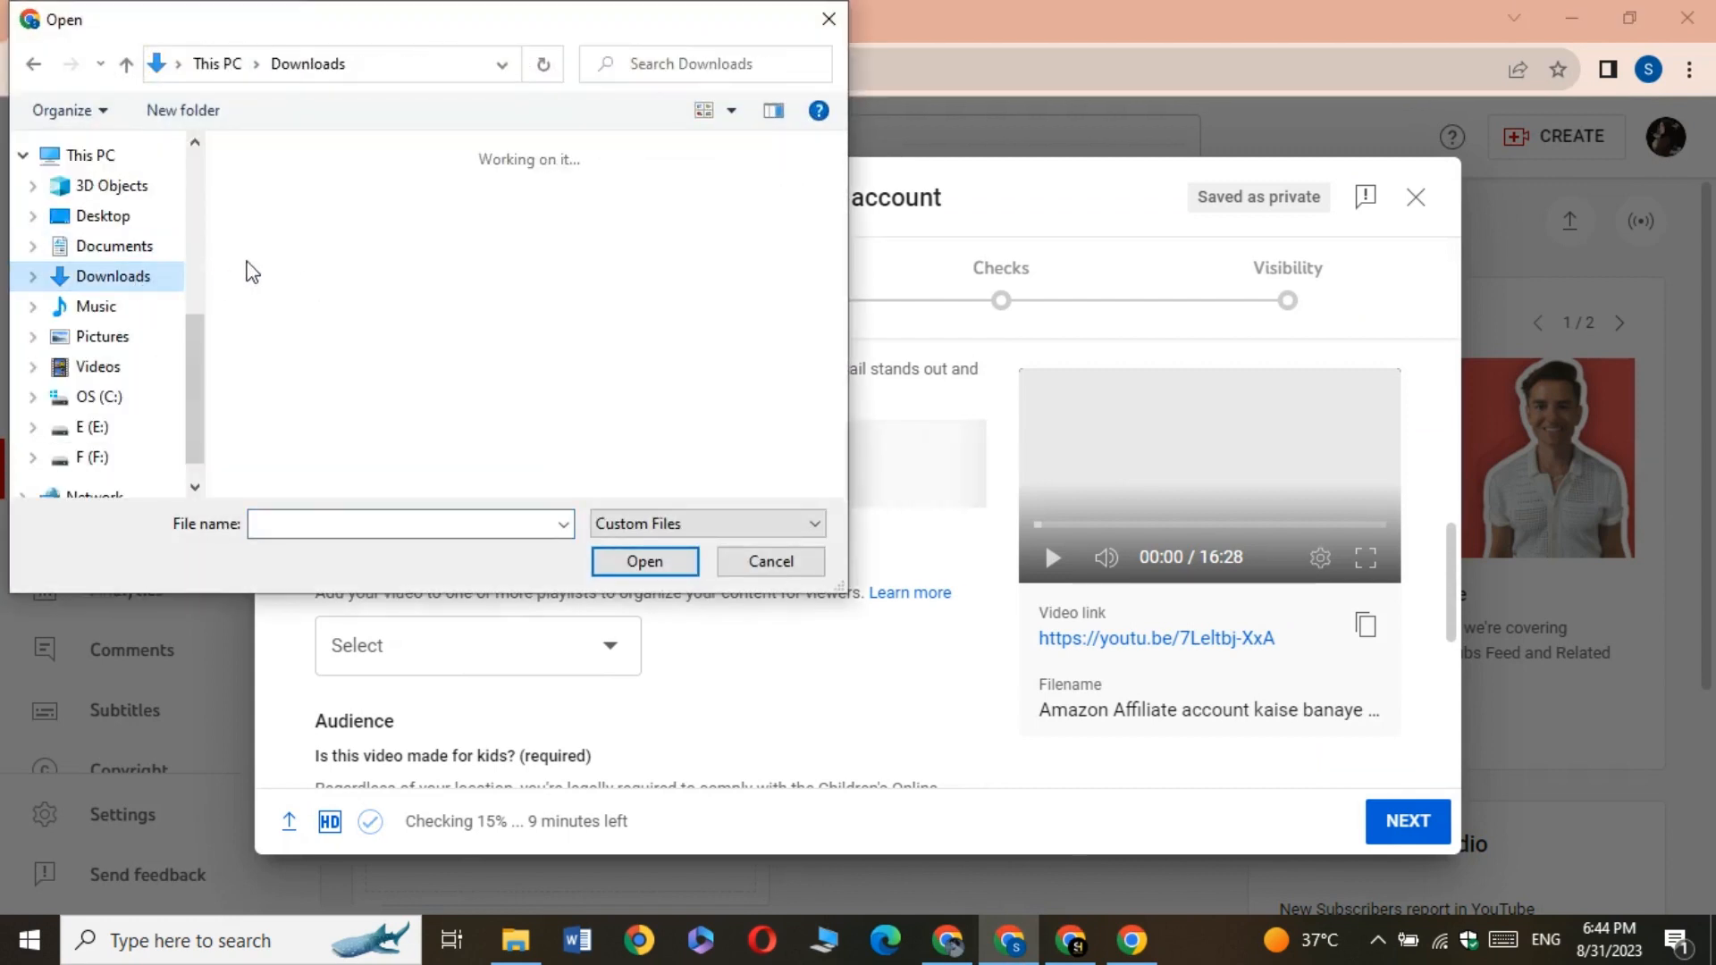
click(275, 253)
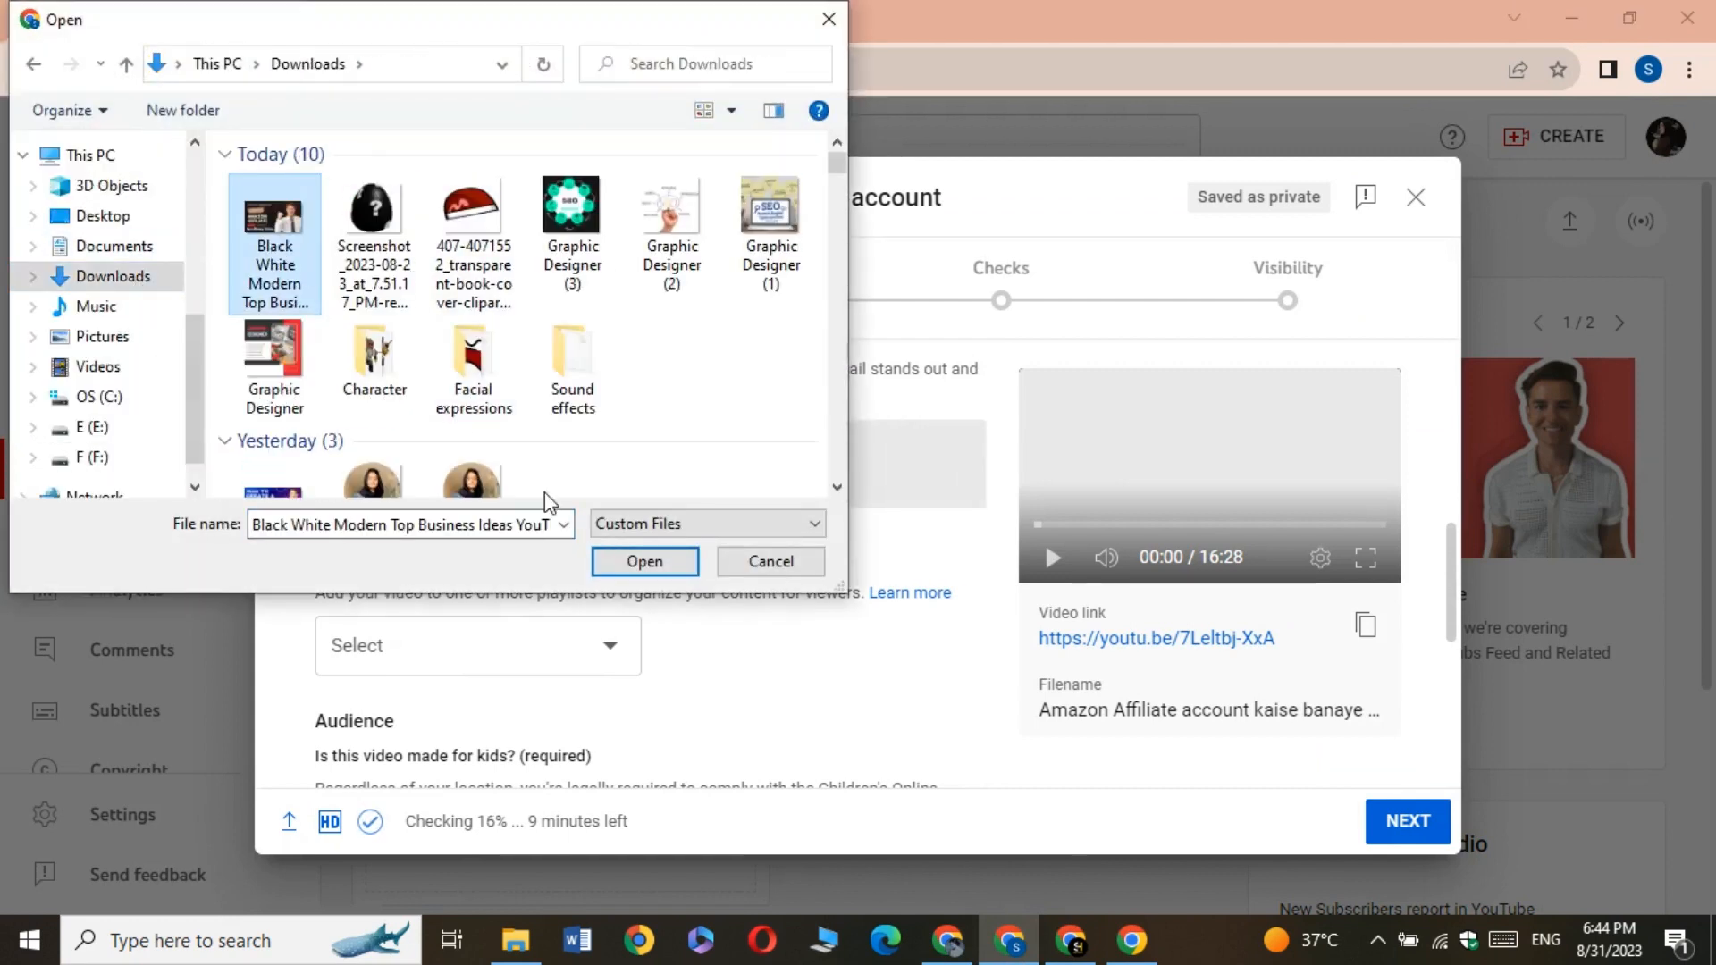
click(644, 560)
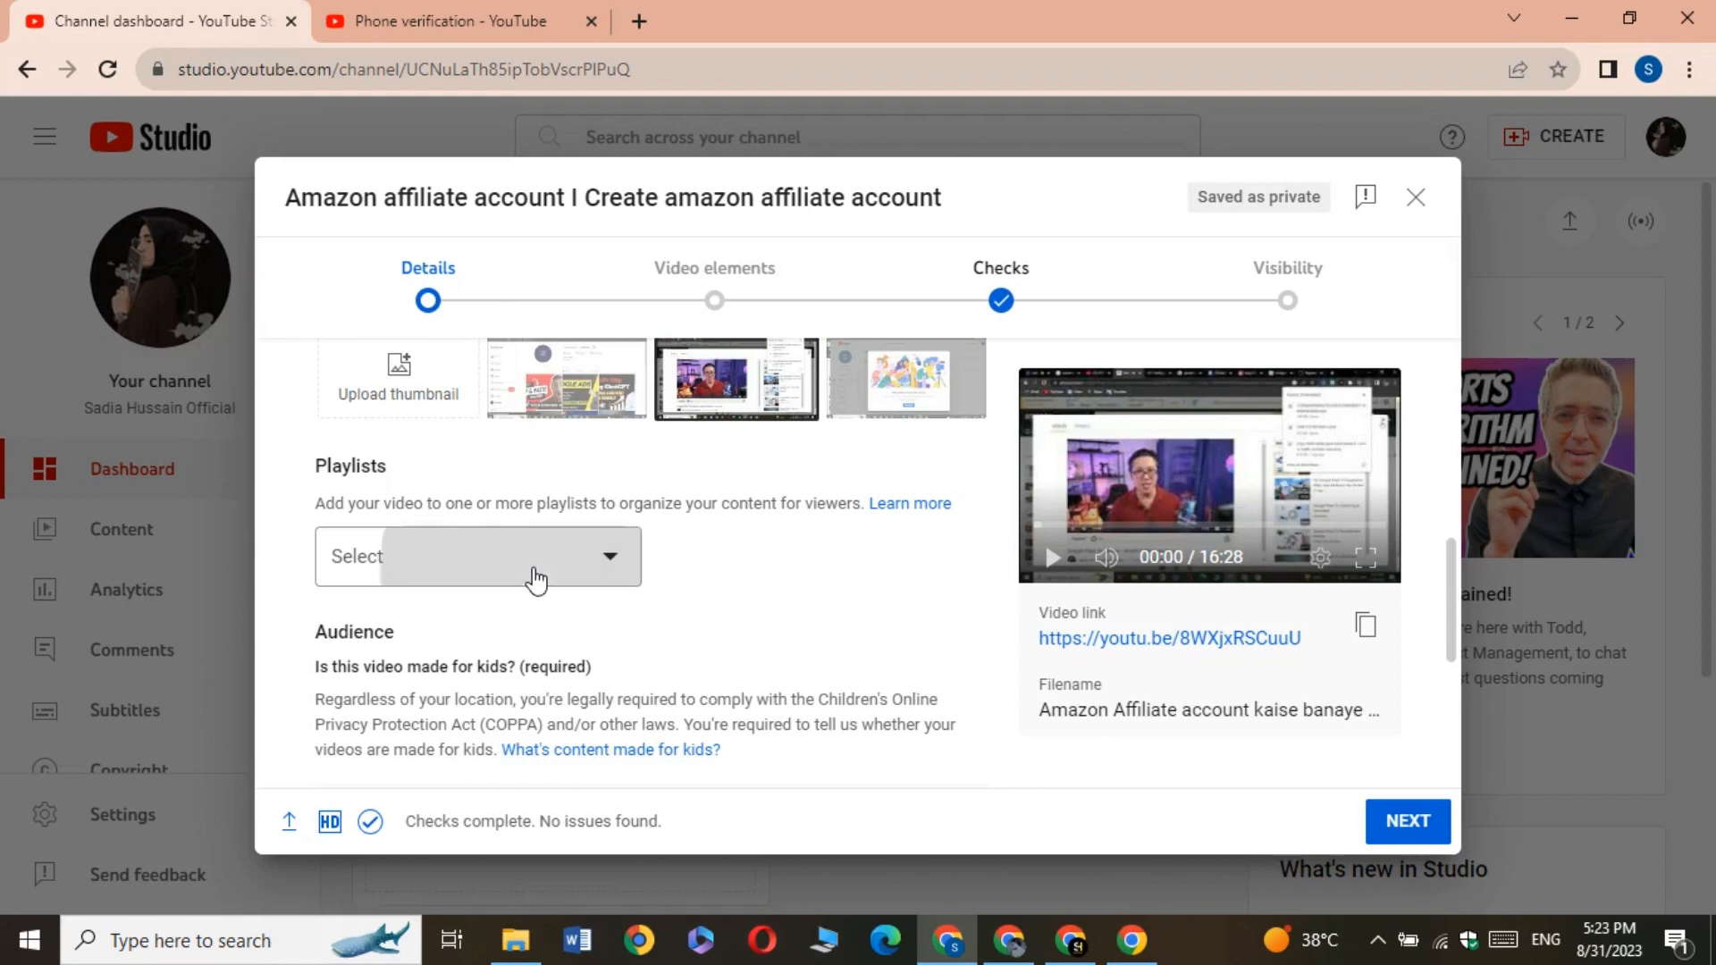
Create a new playlist titled Amazon and assign the video to it
click(528, 580)
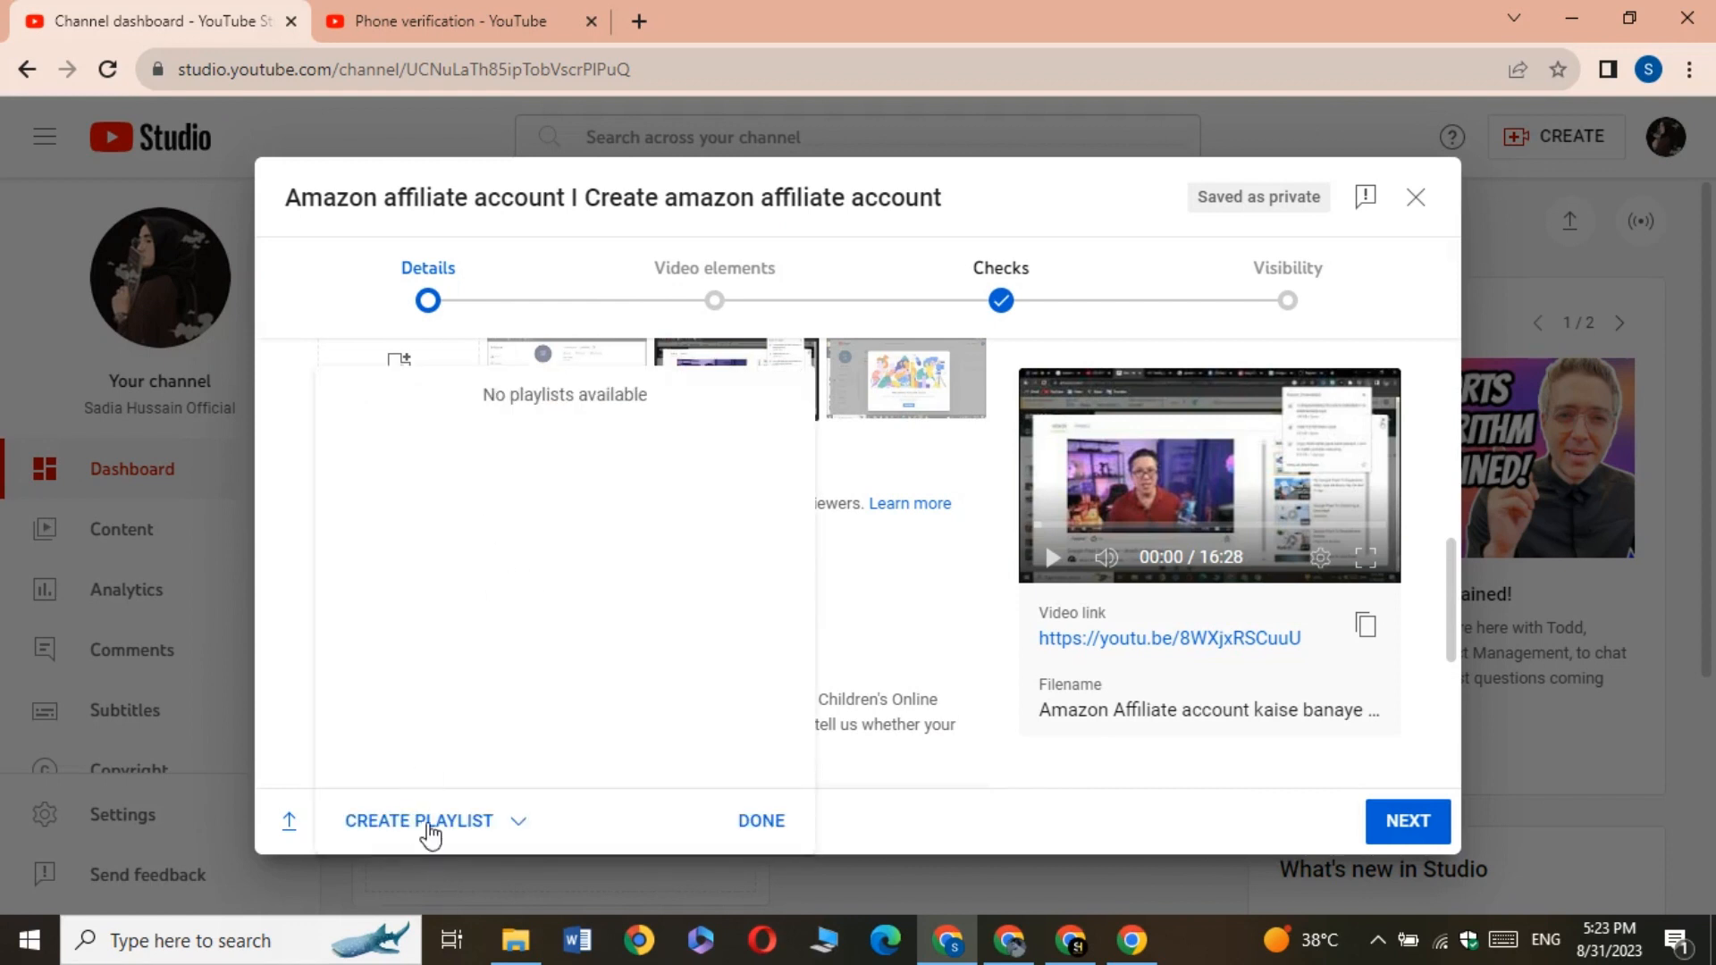
click(429, 822)
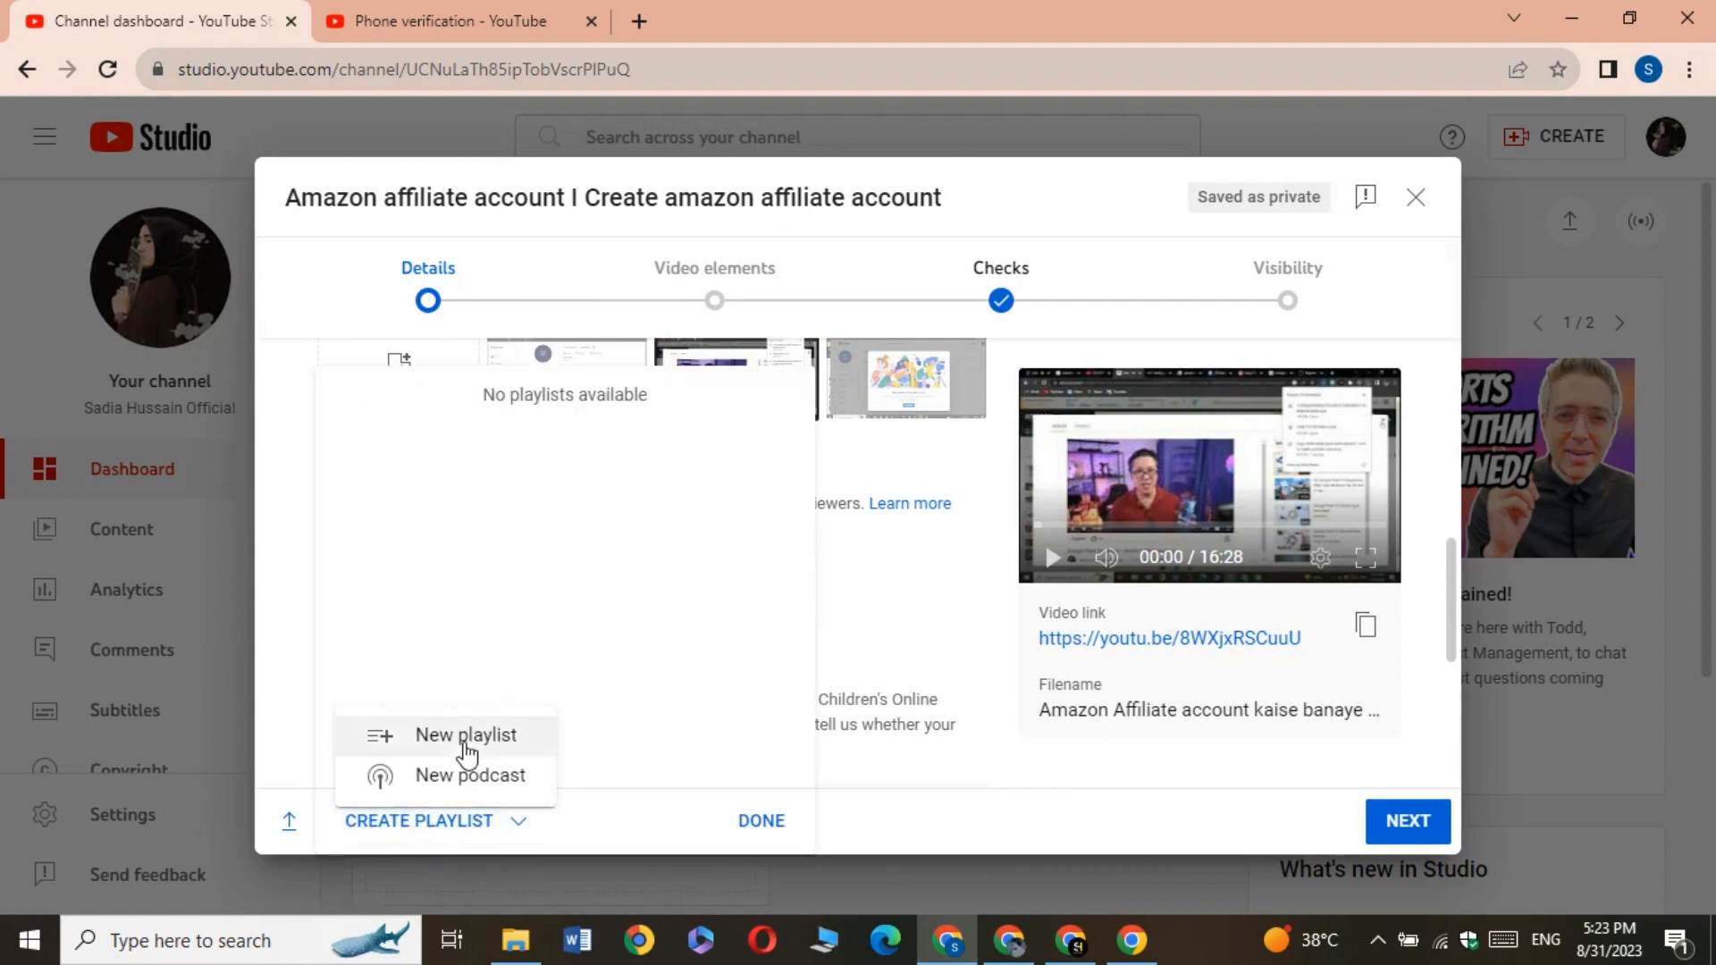
click(465, 737)
click(558, 362)
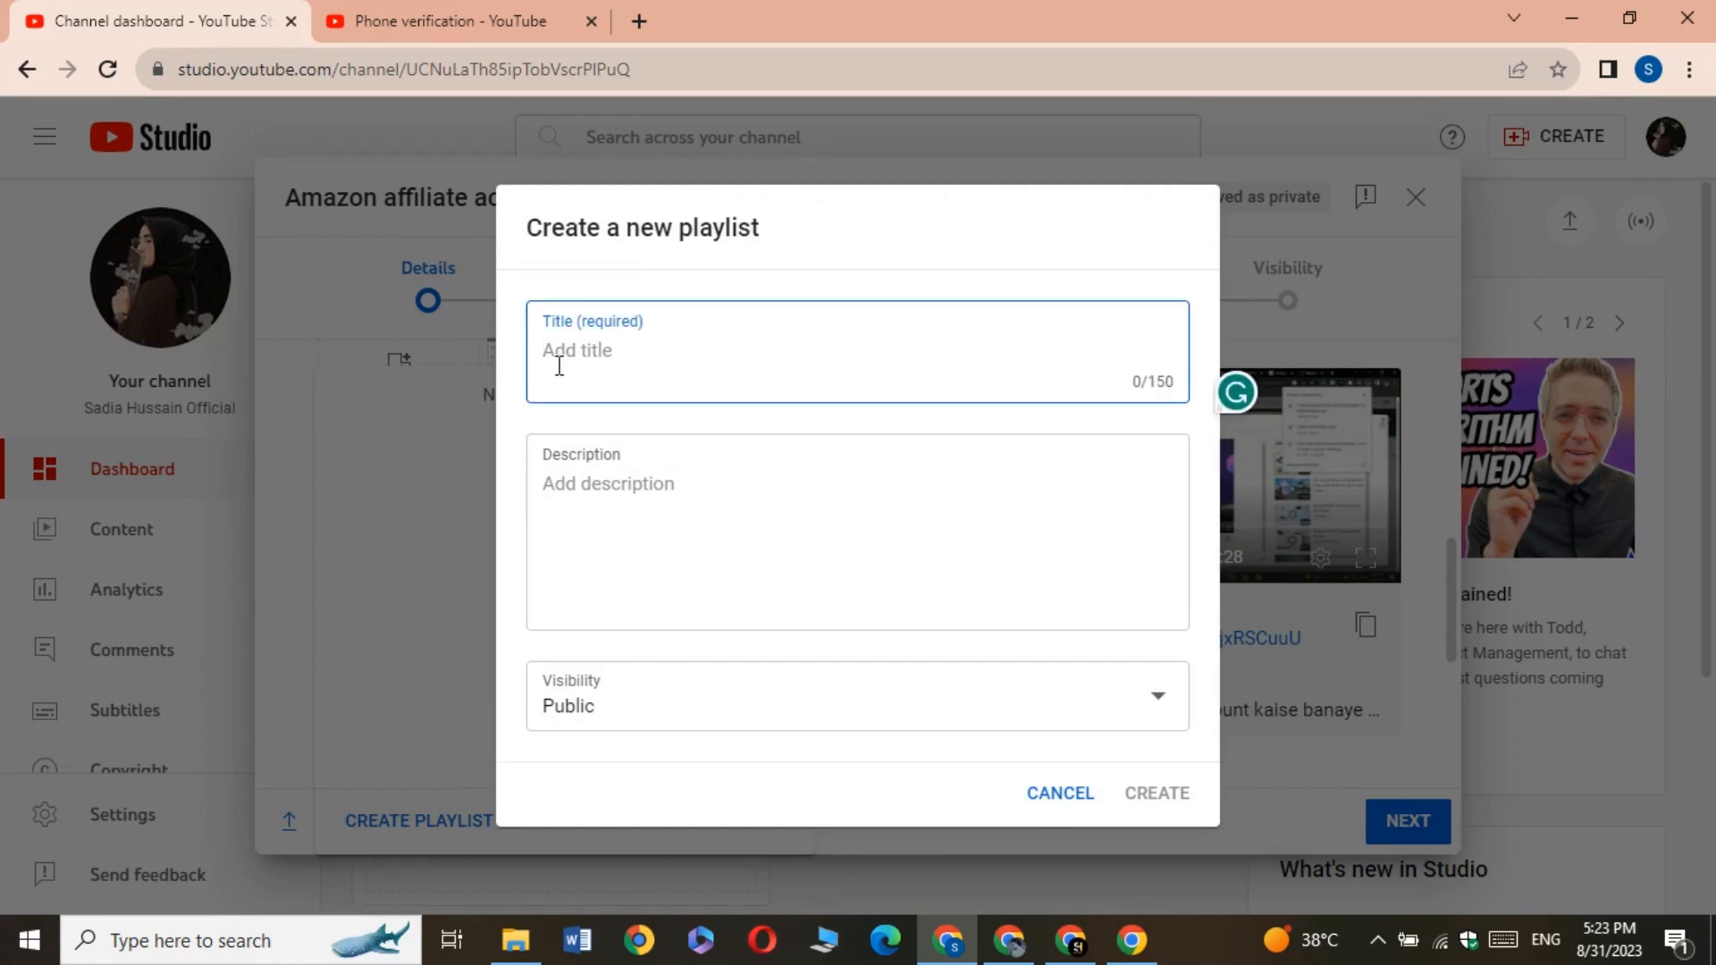
text(a)
key(BackSpace)
text(a)
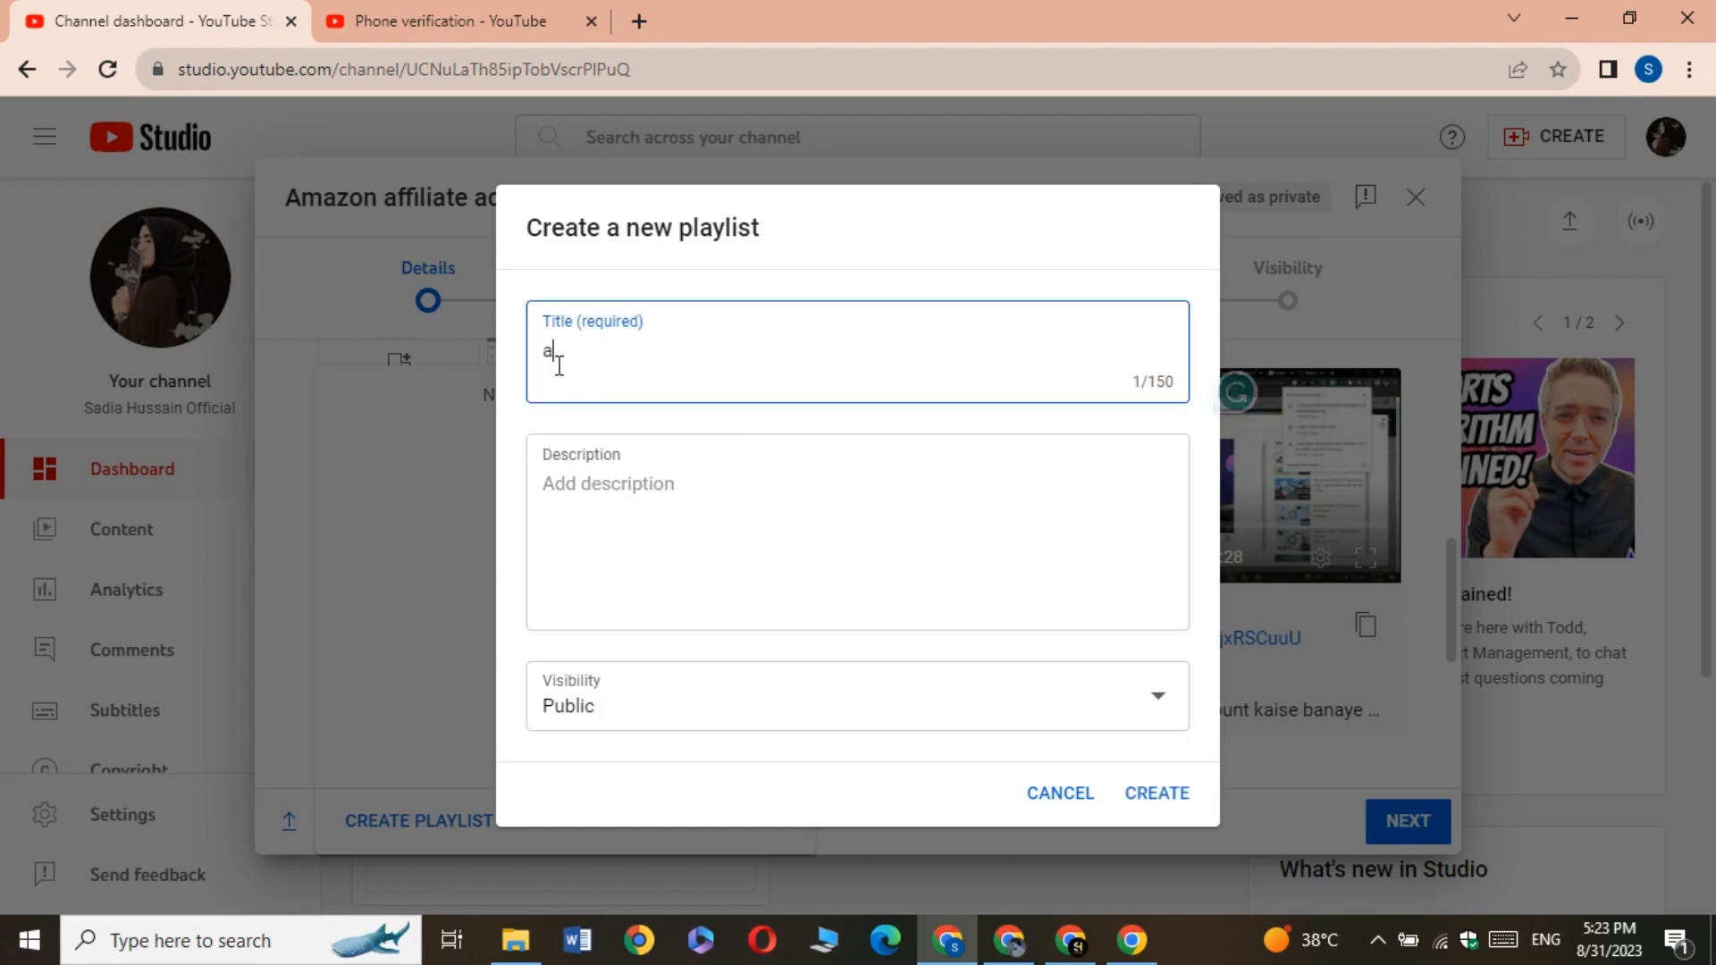
key(BackSpace)
text(Am)
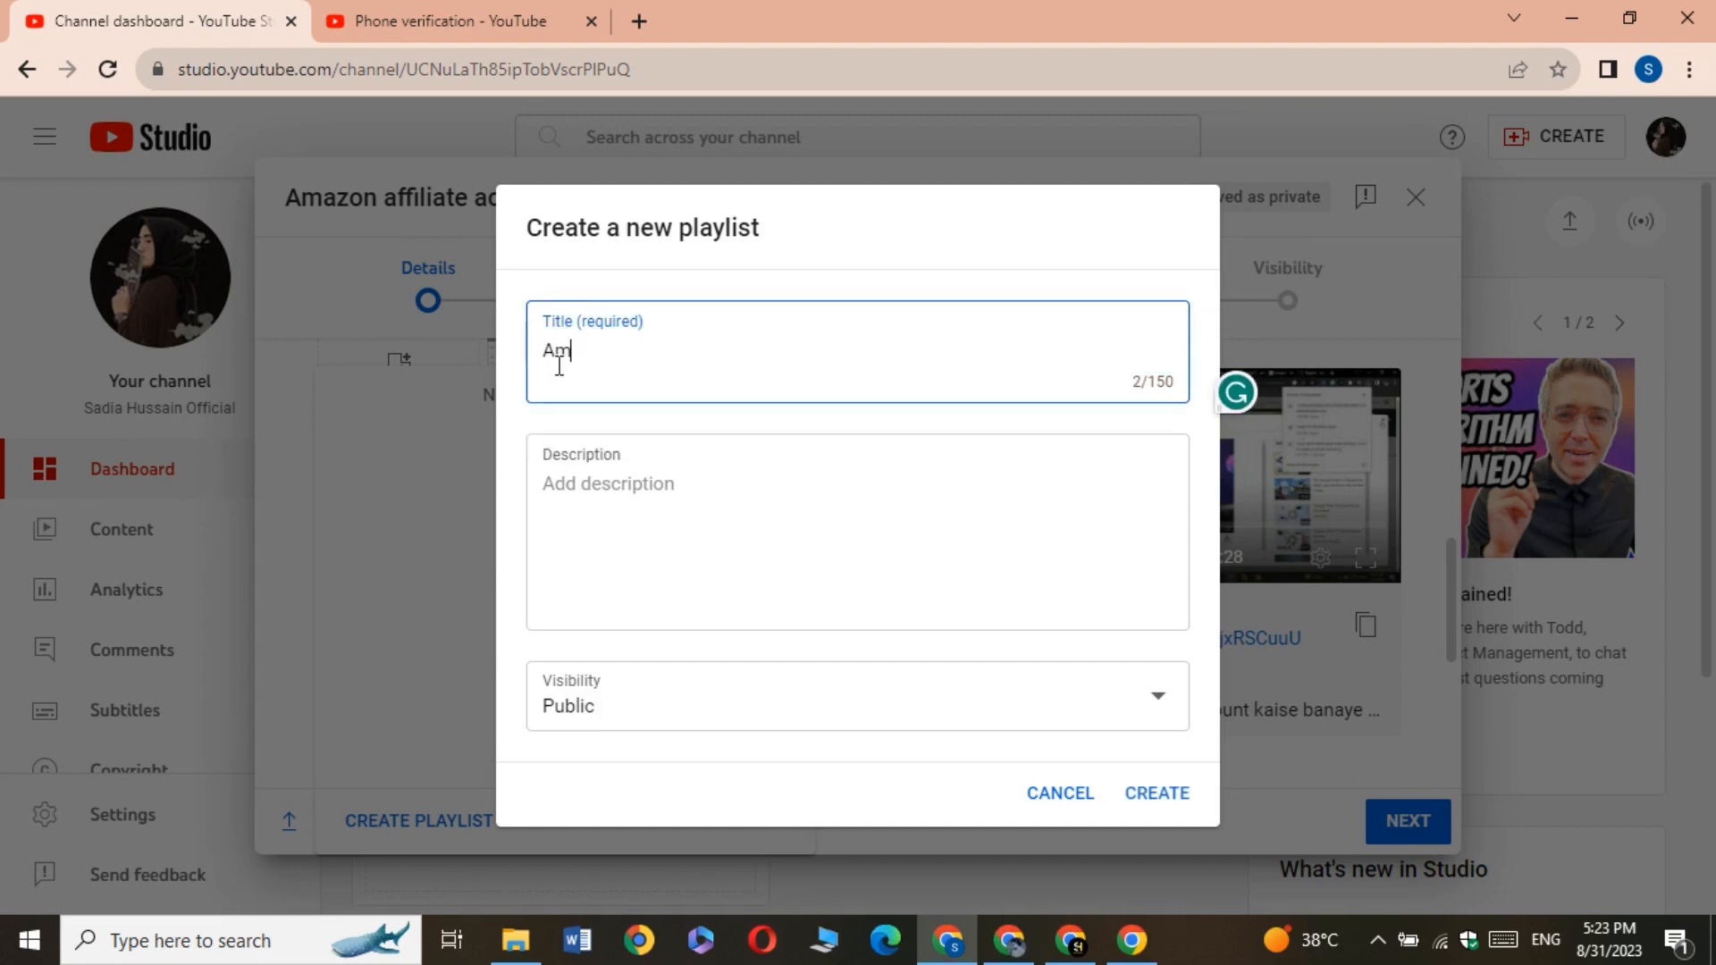
text(azon)
click(1152, 793)
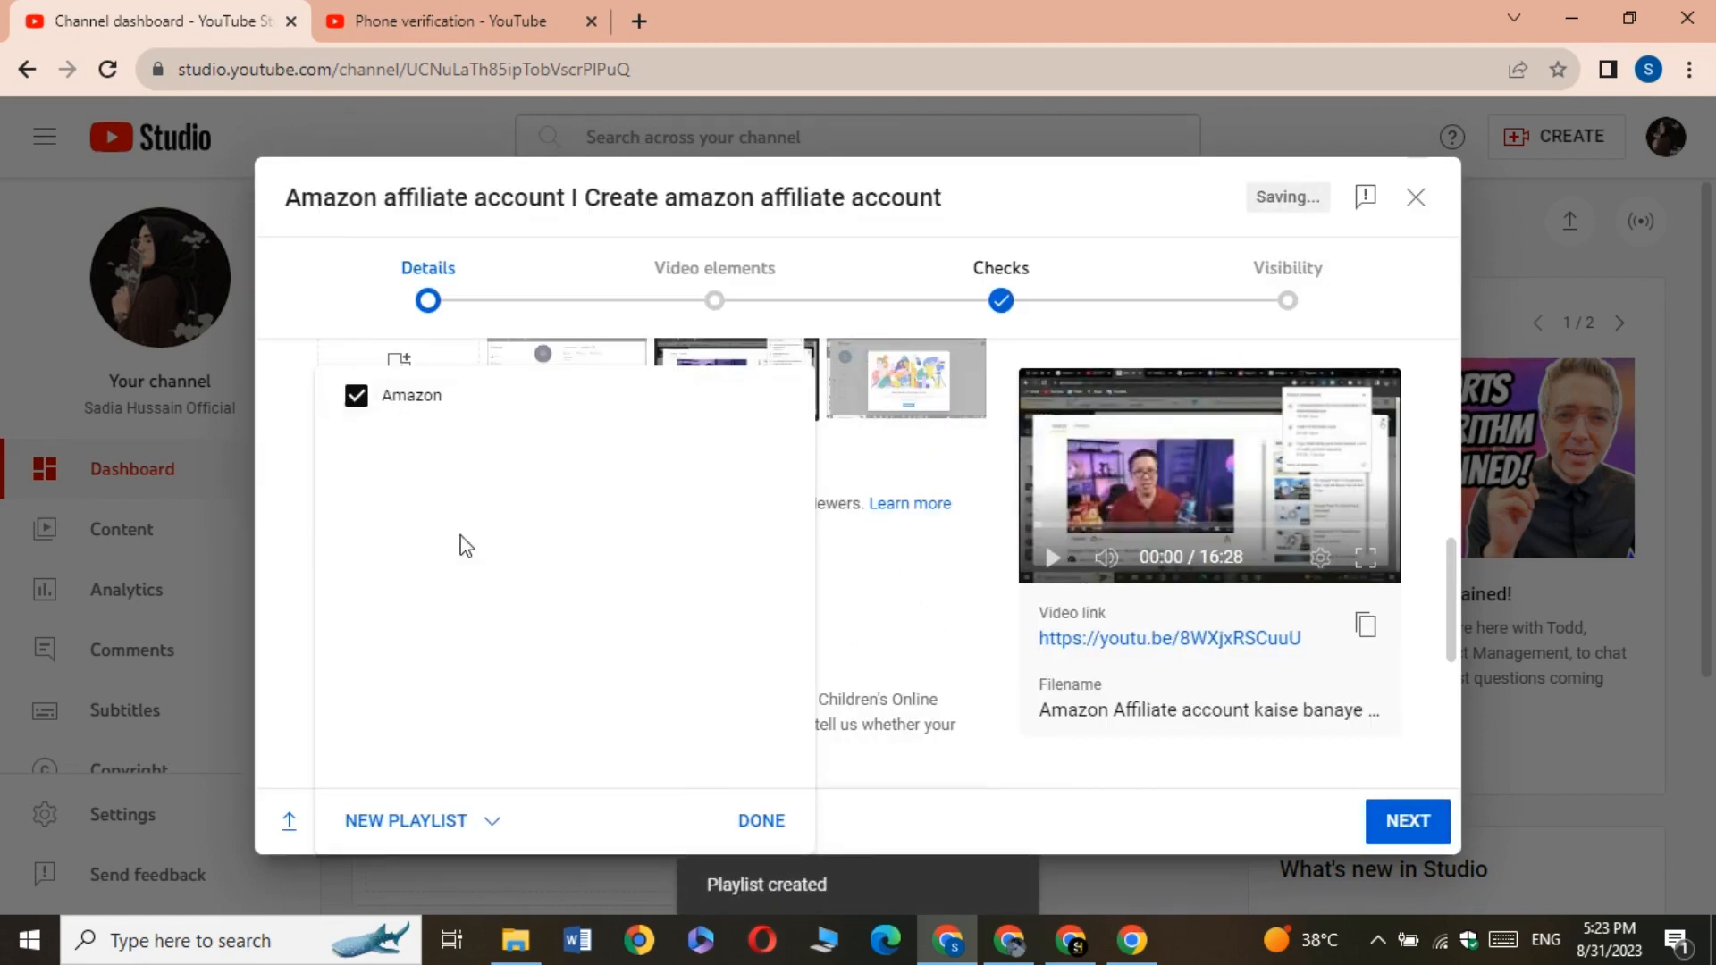
click(749, 818)
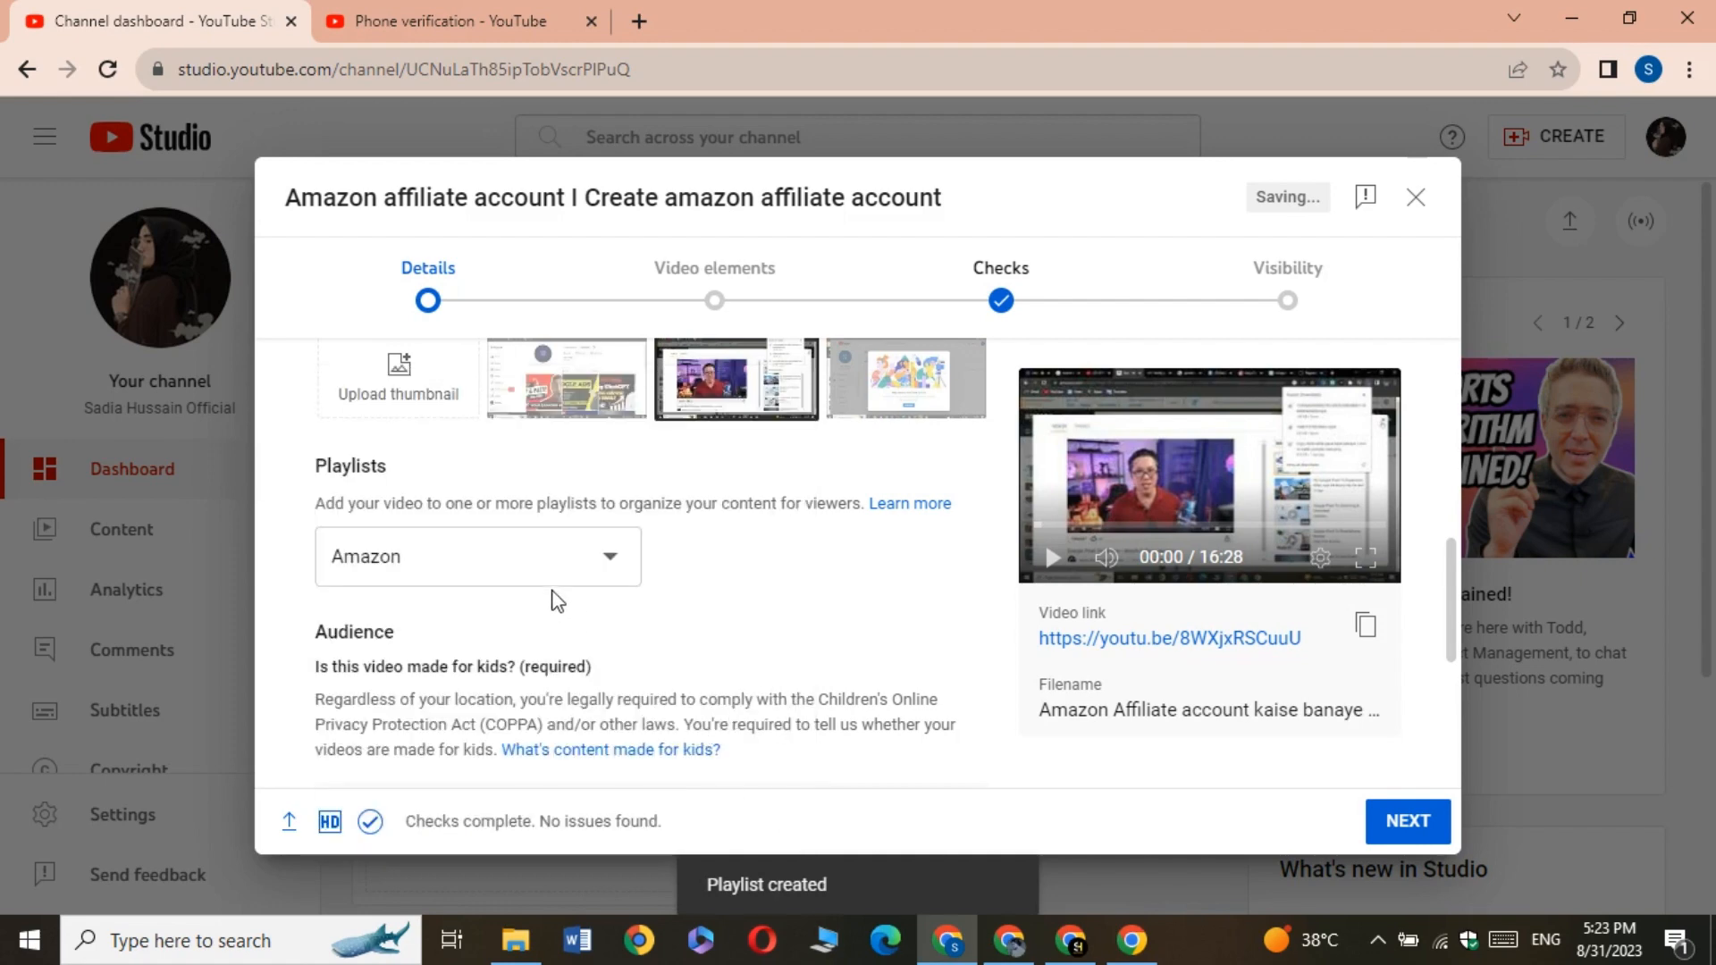
scroll(554, 601, down, 4)
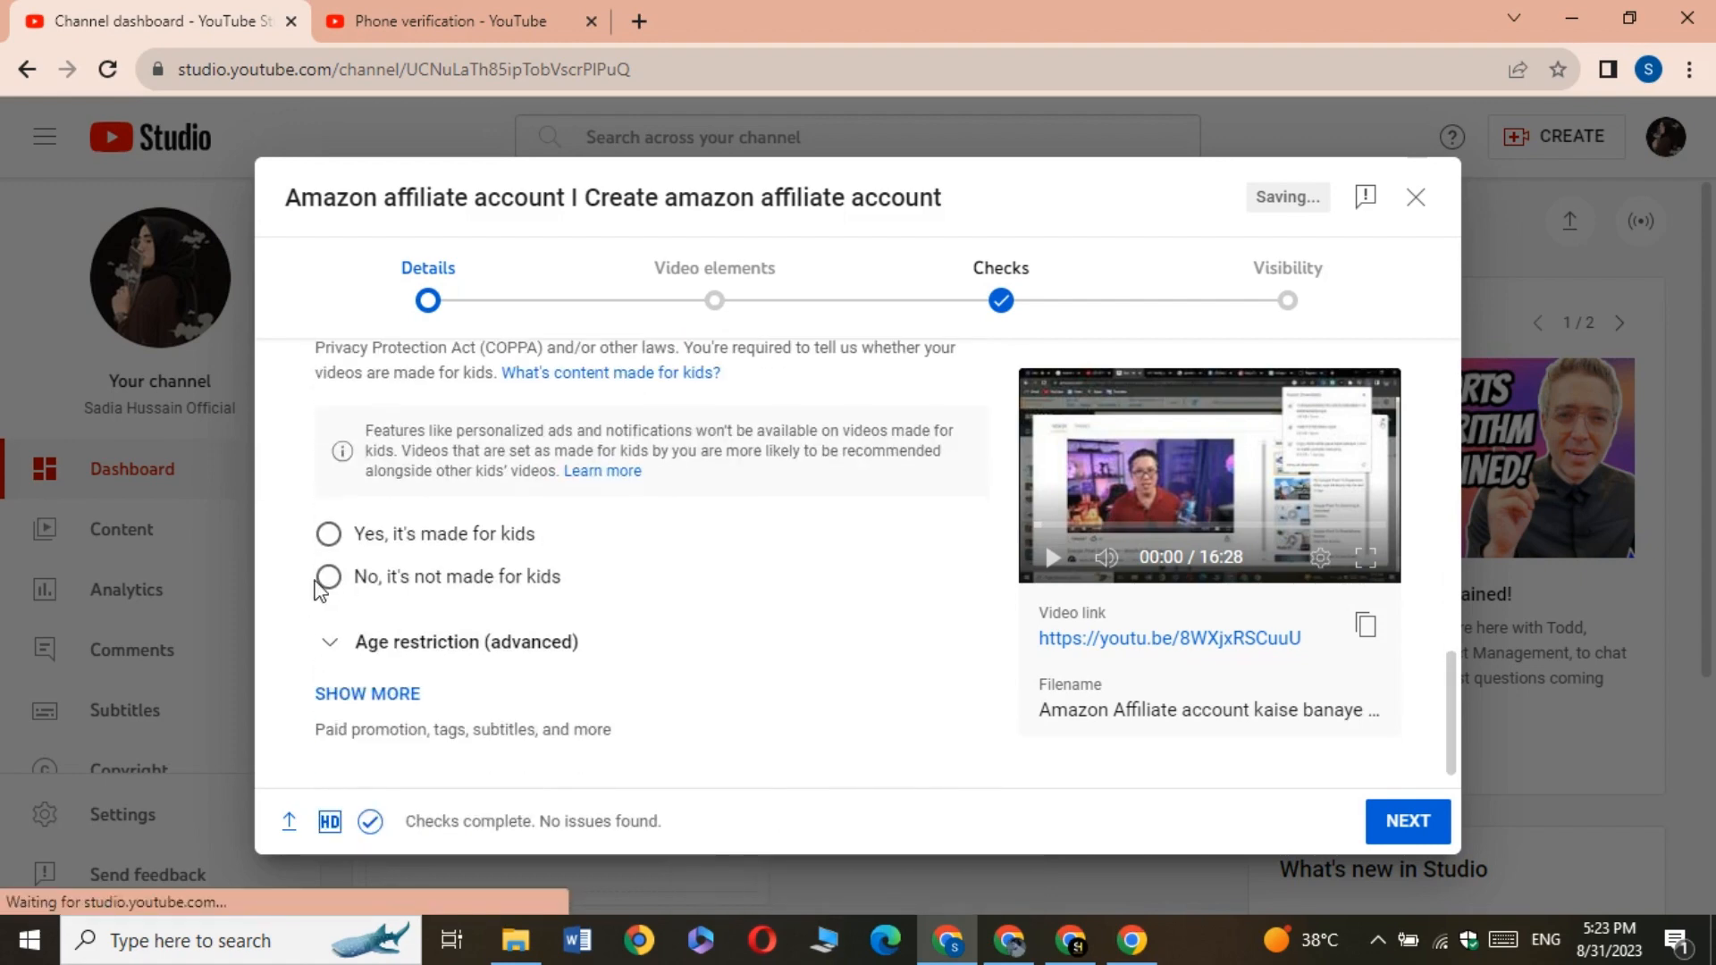
Mark the video as not made for kids and expand the additional video settings
click(327, 577)
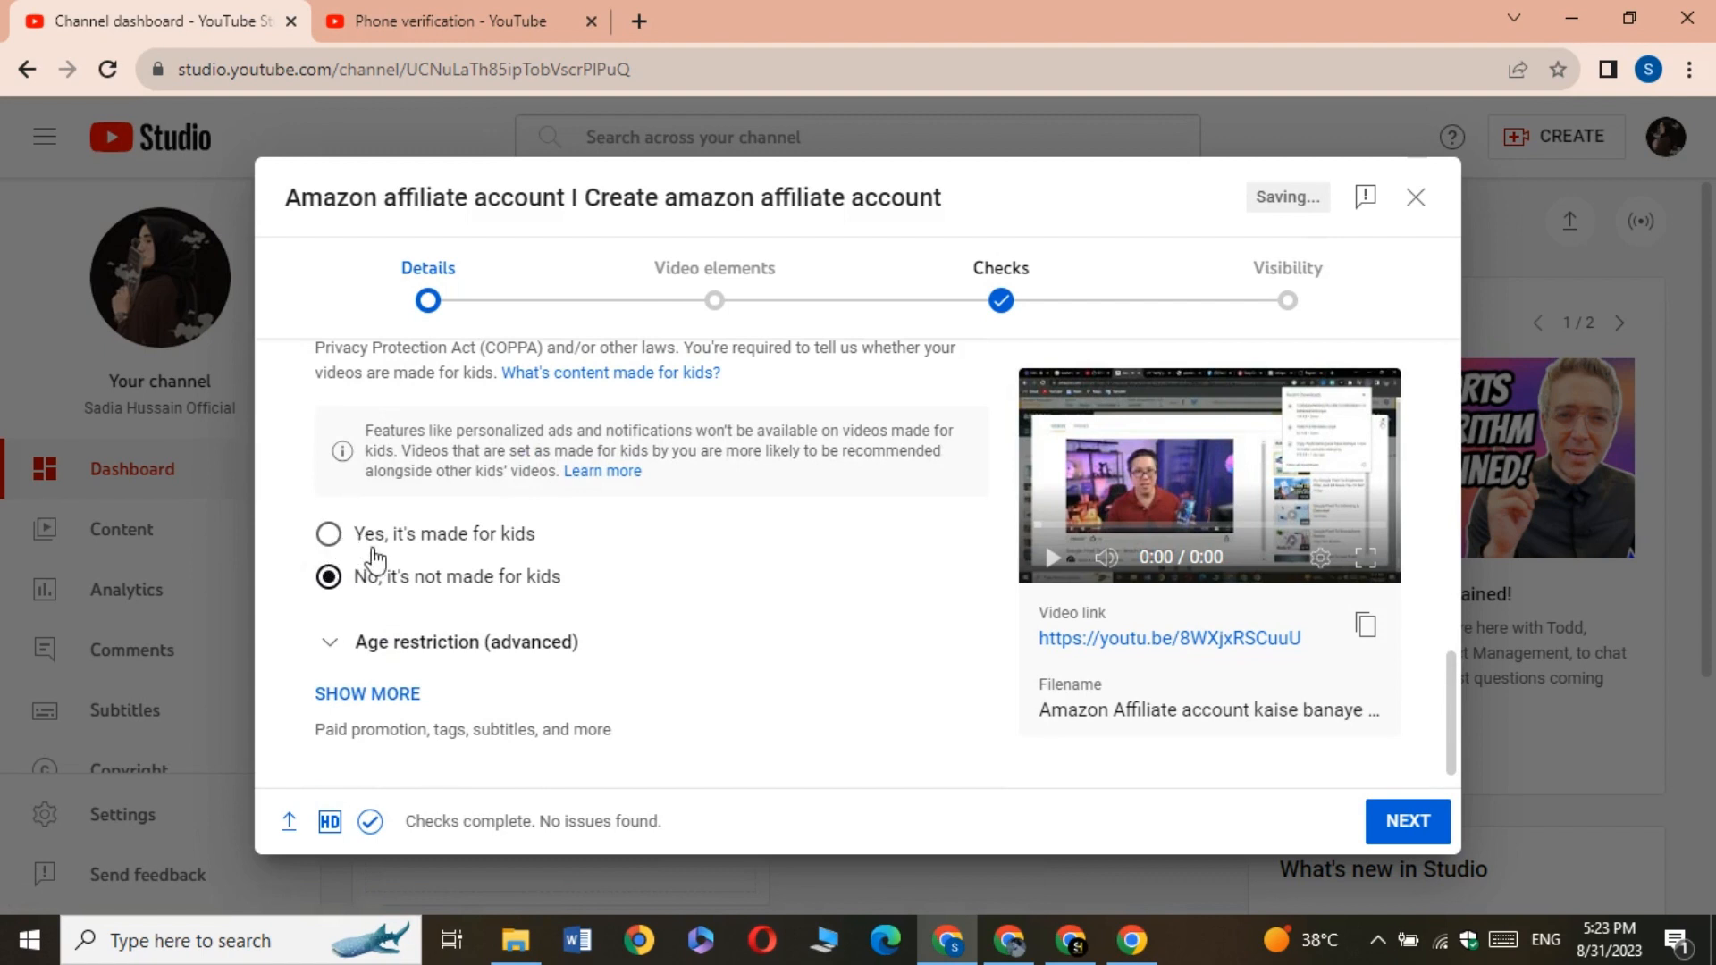
scroll(527, 561, down, 1)
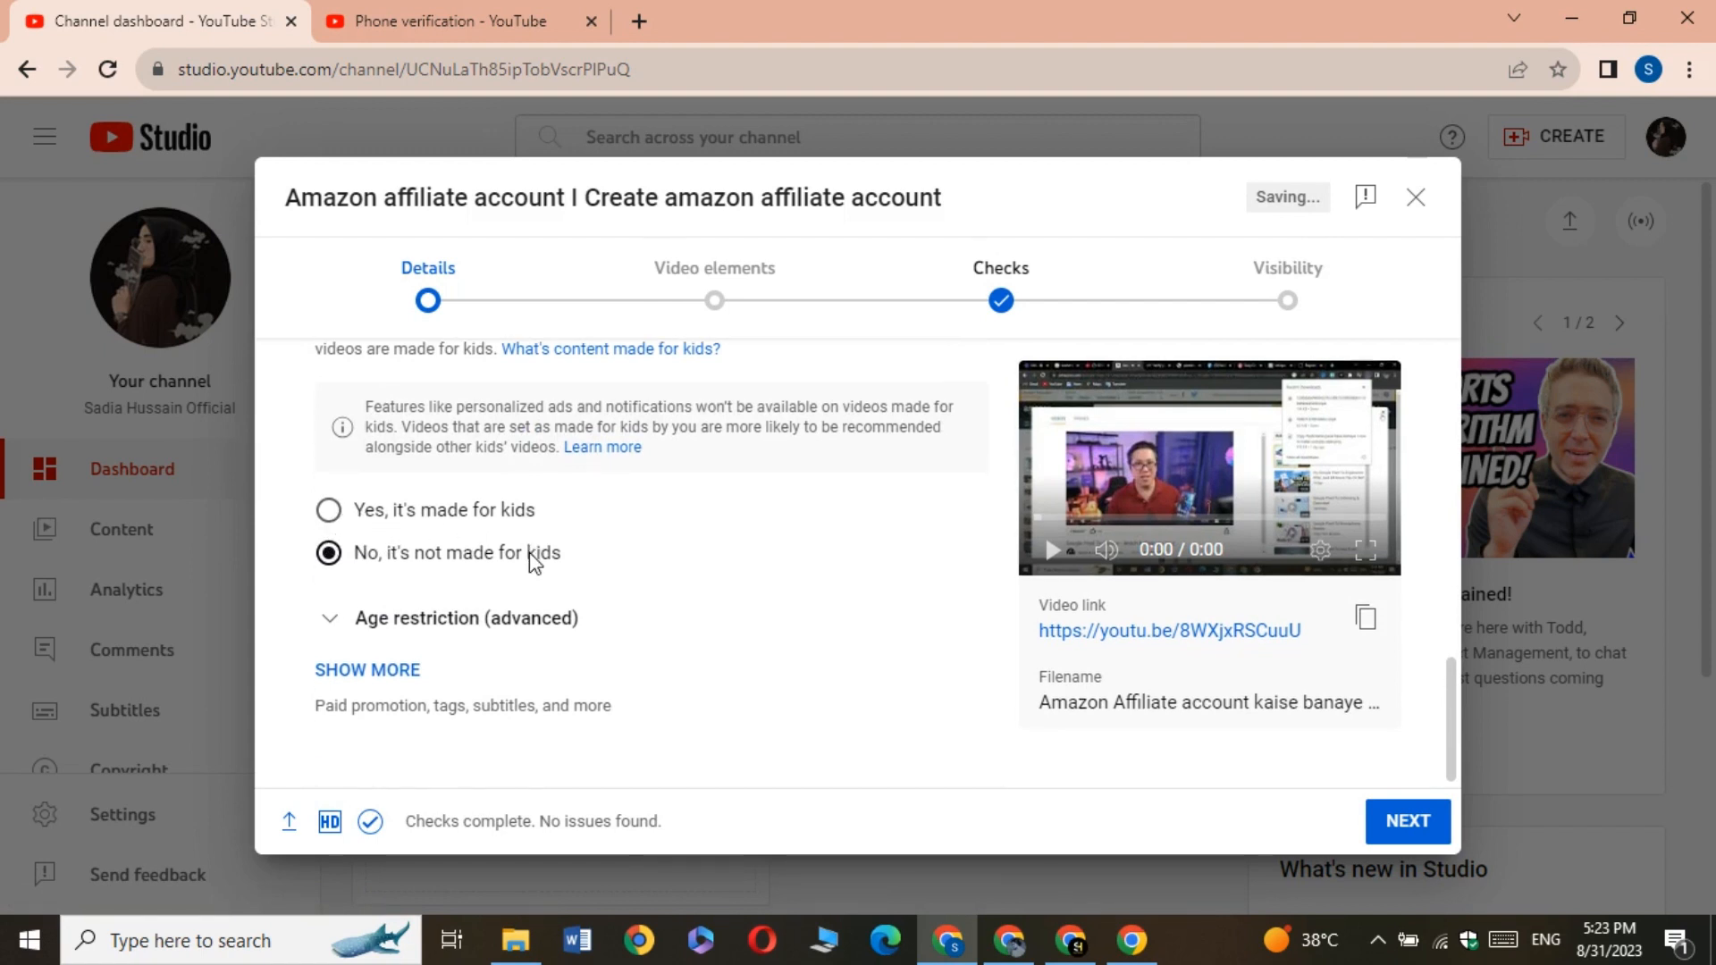
click(369, 670)
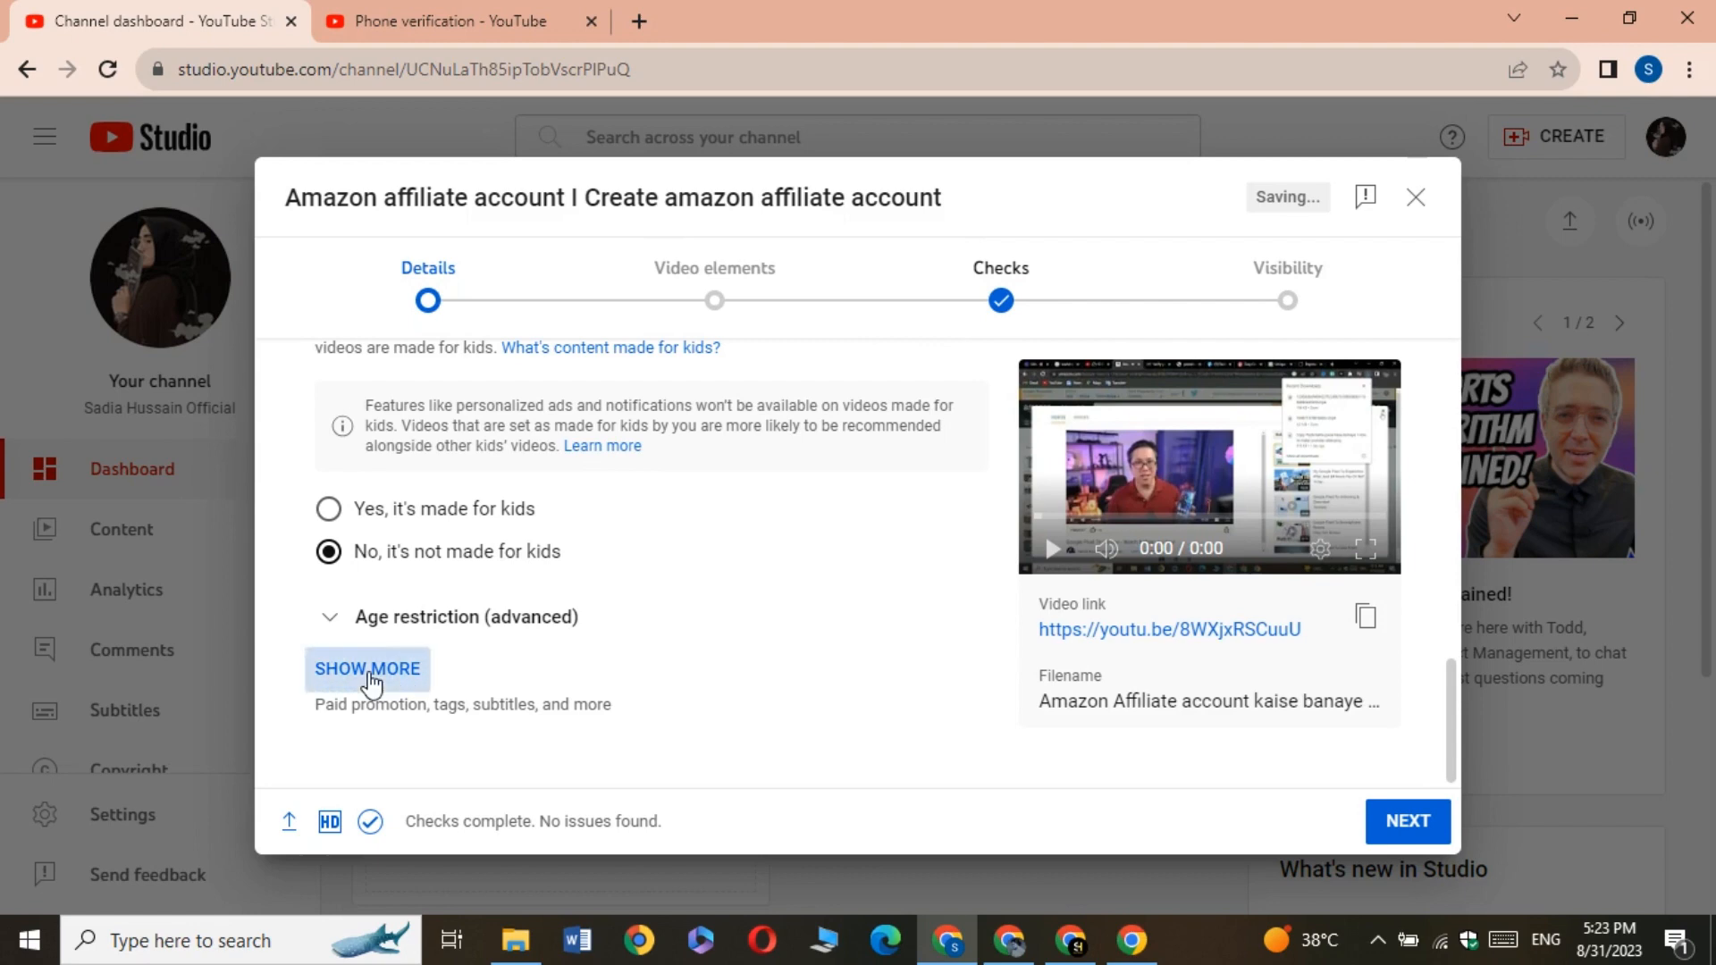
Add the tag Amazon affiliate to the video
scroll(447, 644, down, 5)
scroll(514, 630, down, 6)
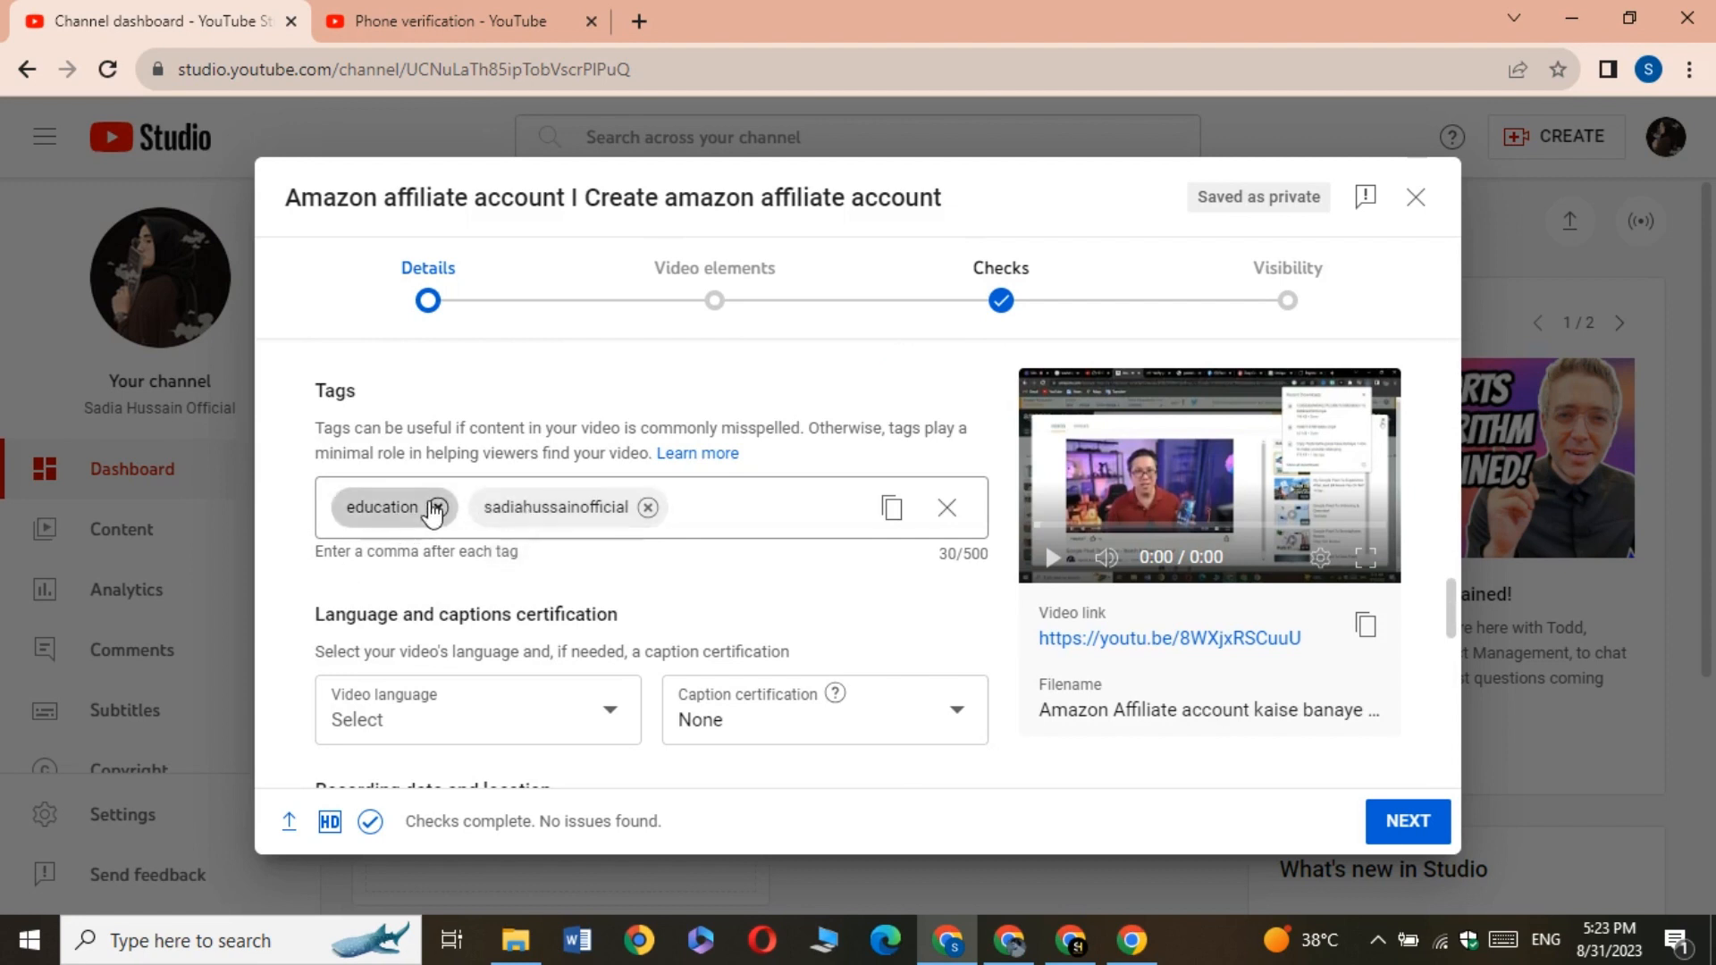
click(730, 504)
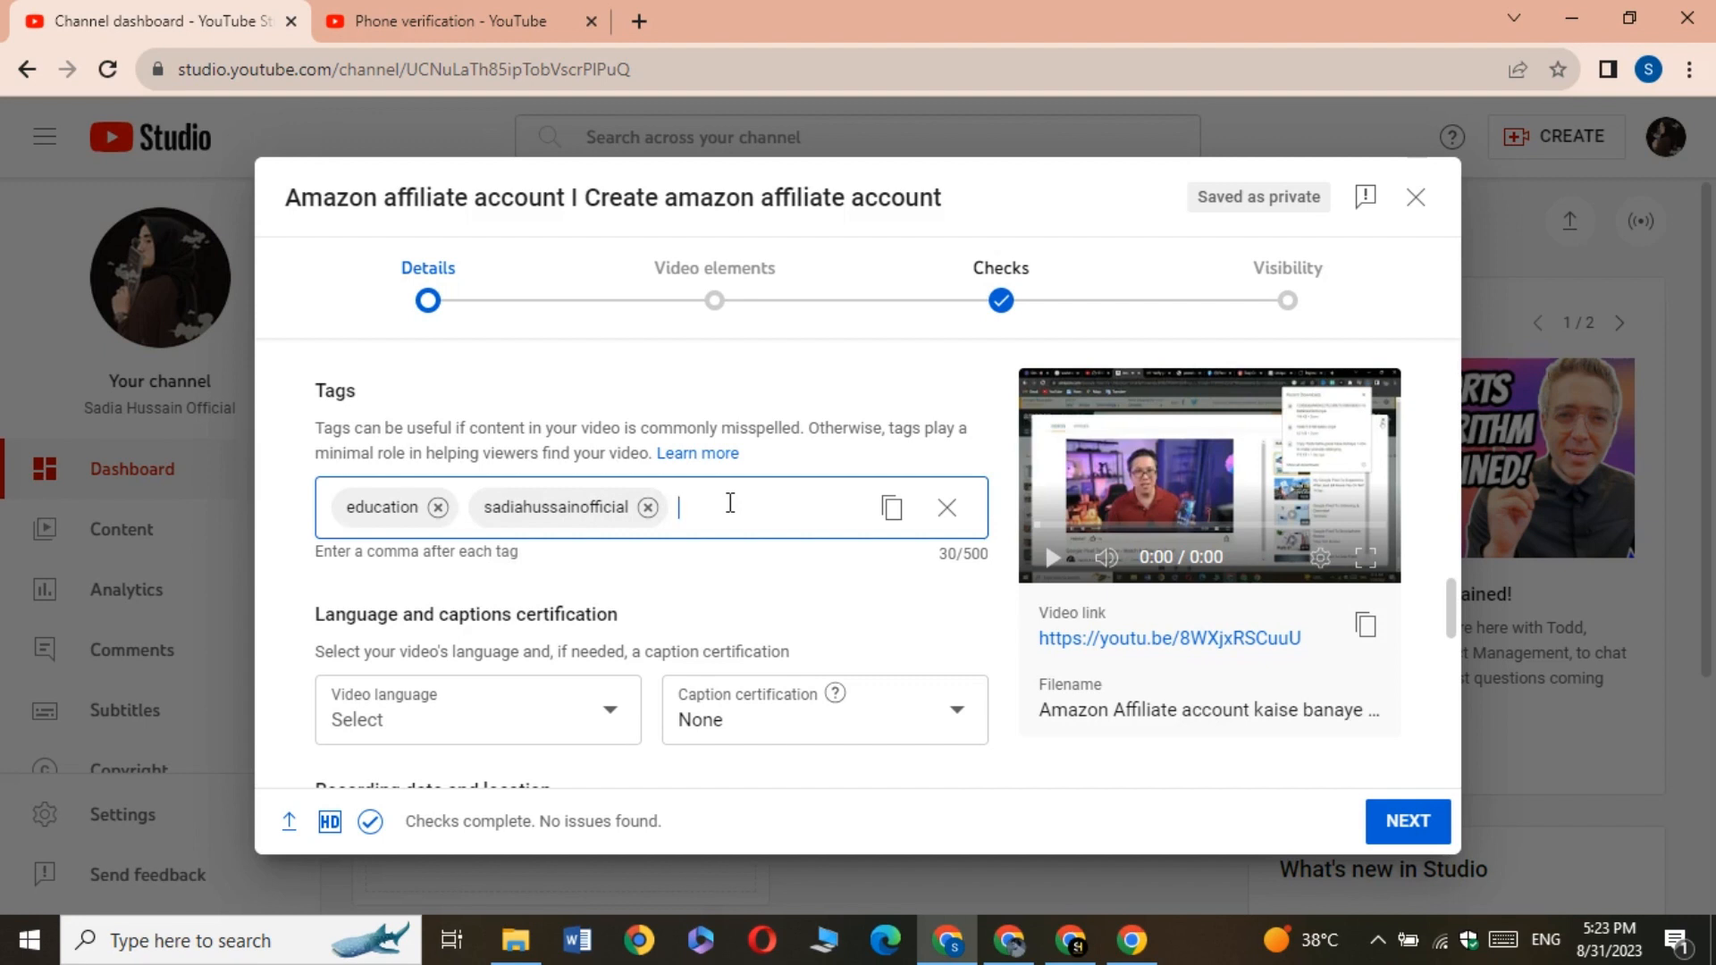
text(Amazon affiliat)
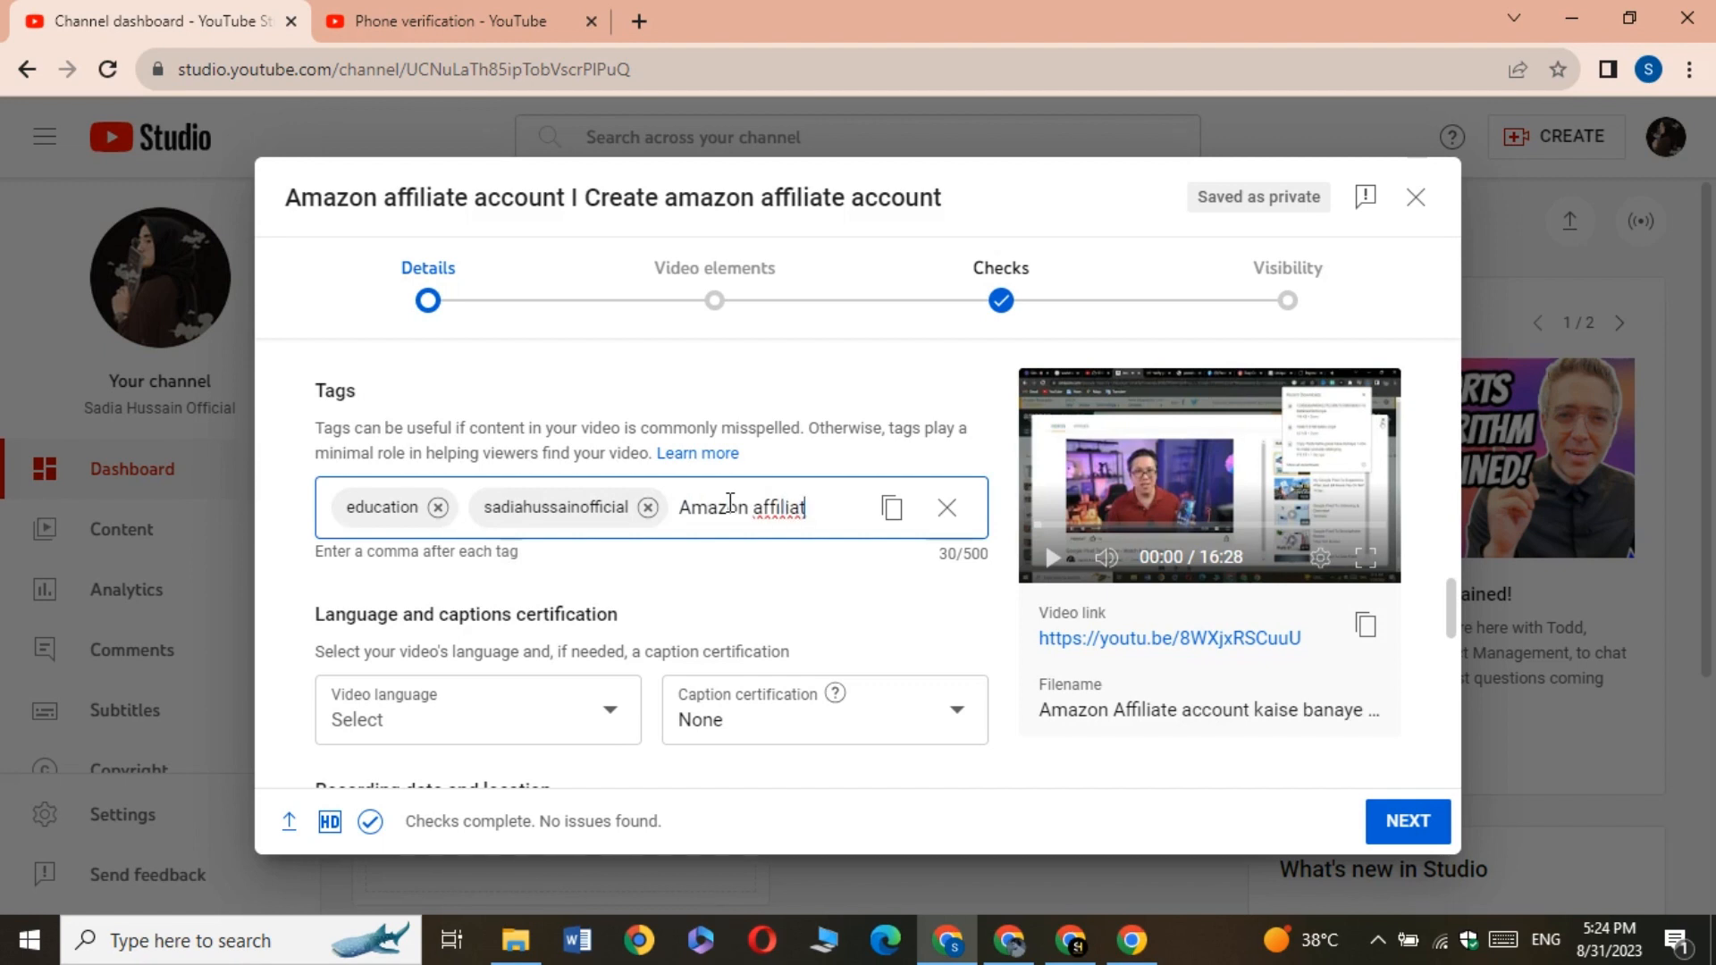
text(e)
key(Return)
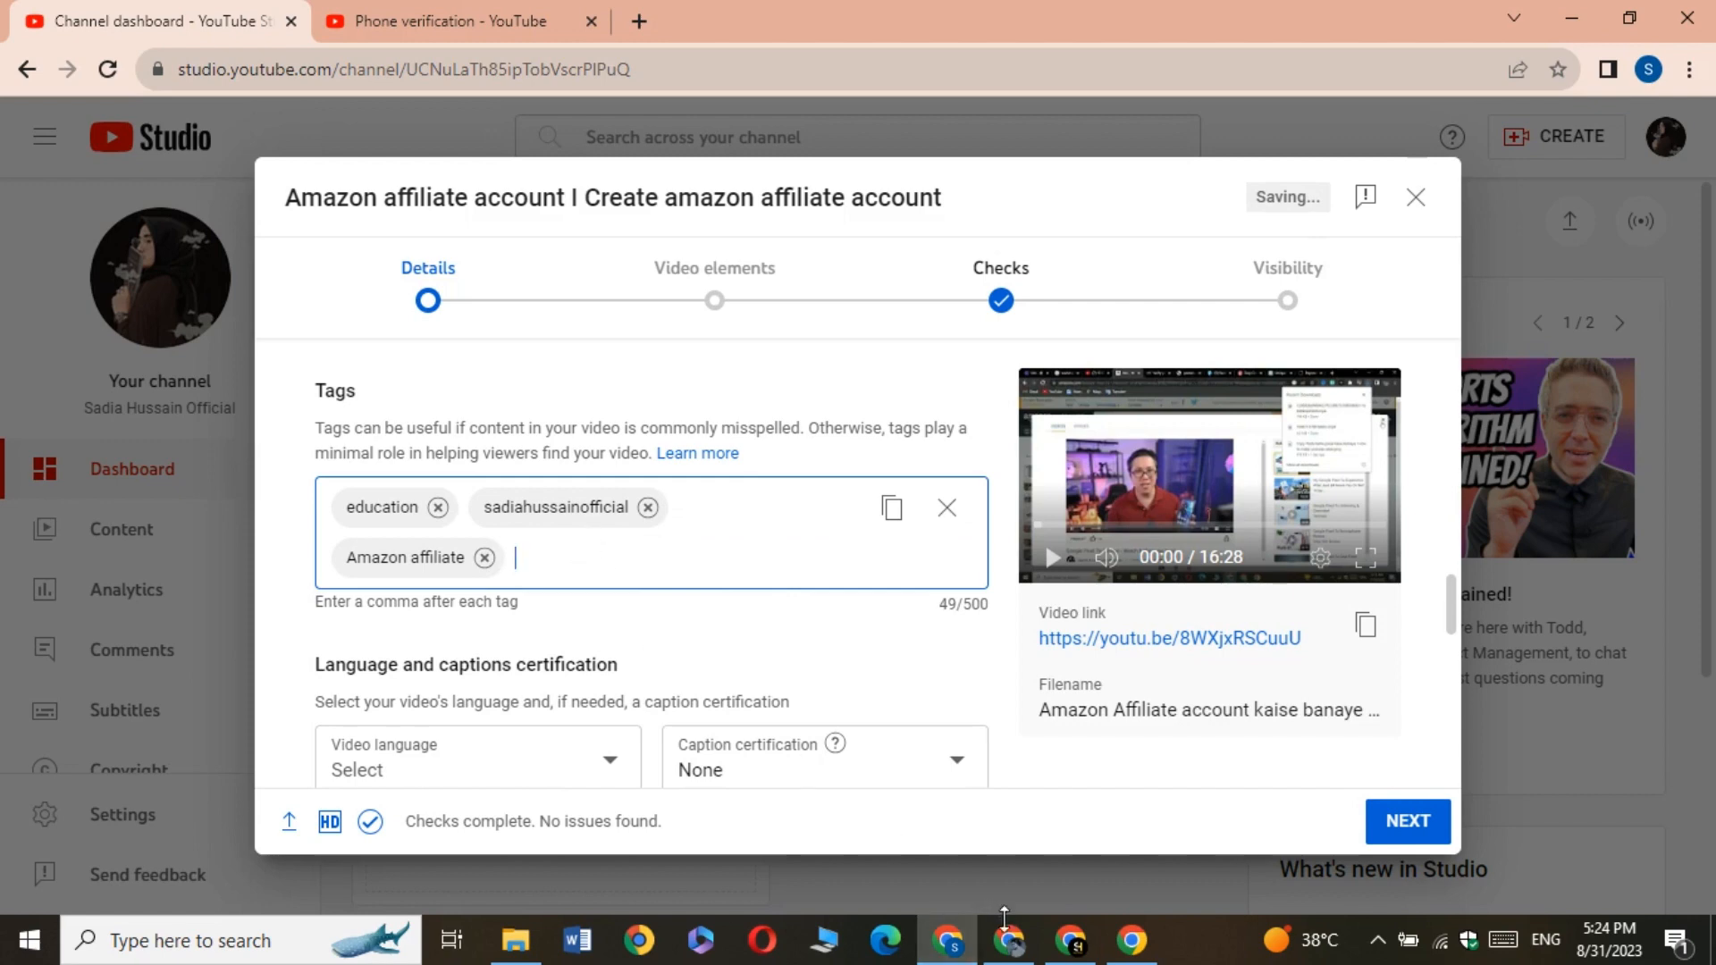
Copy only the keyword amazon affiliate account sign up from the Google Ads keyword ideas and add it as a tag in YouTube Studio
click(1006, 933)
click(384, 10)
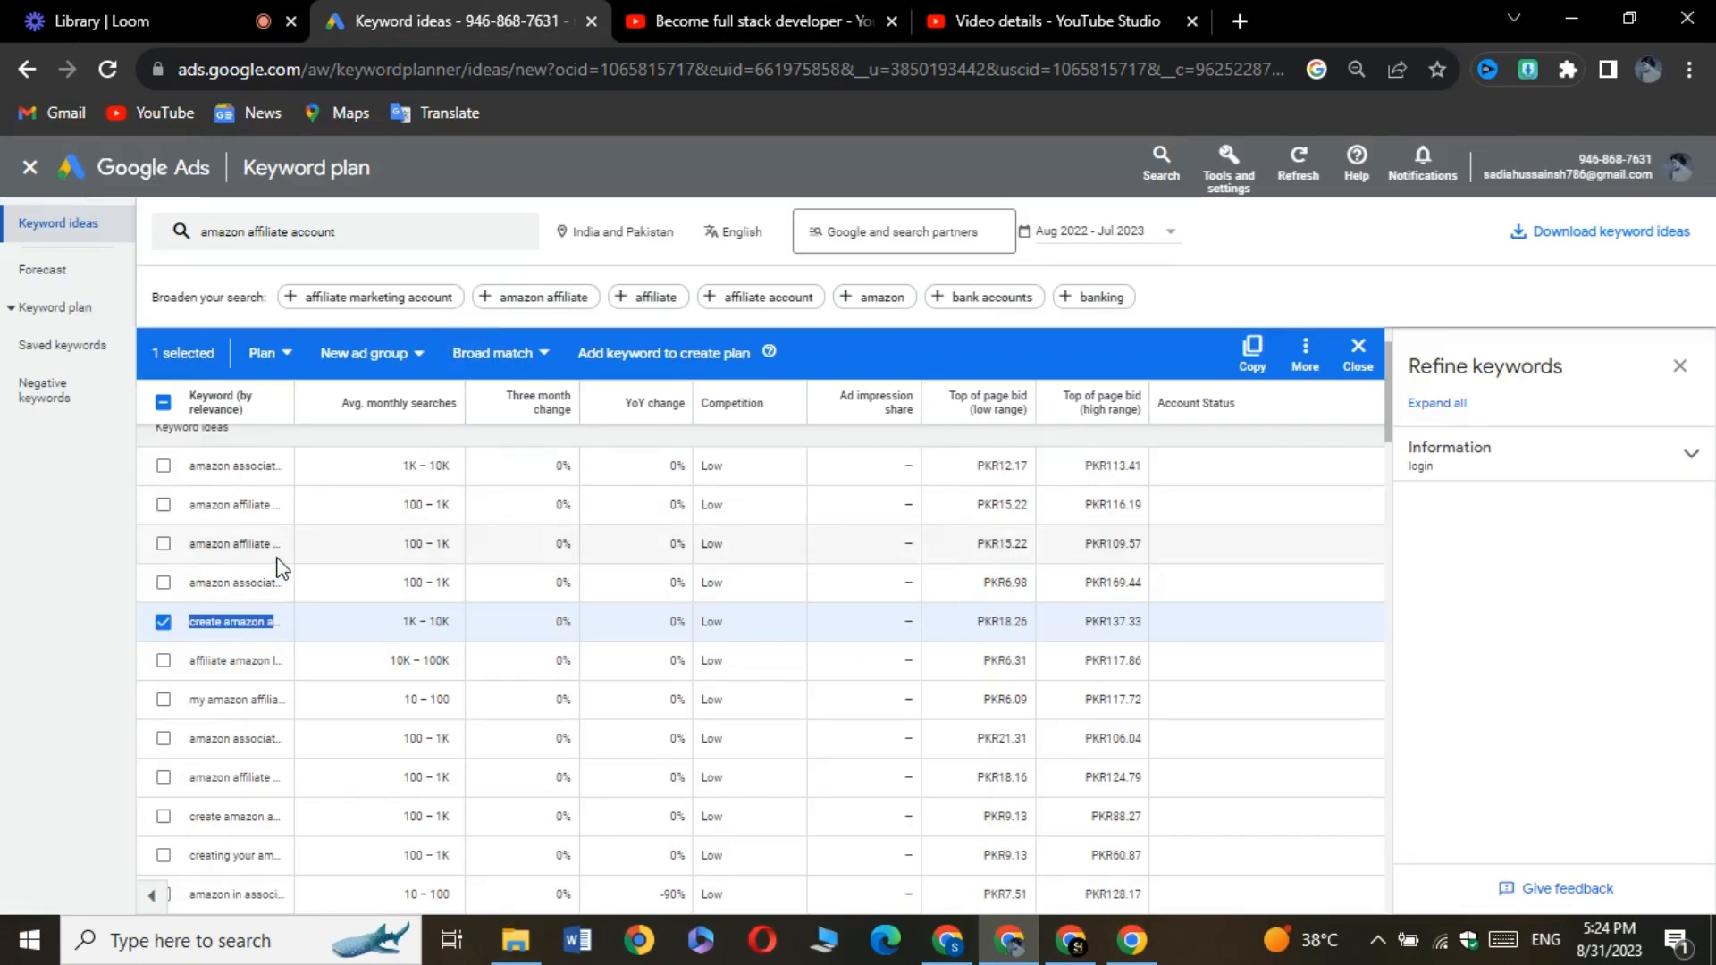
click(162, 544)
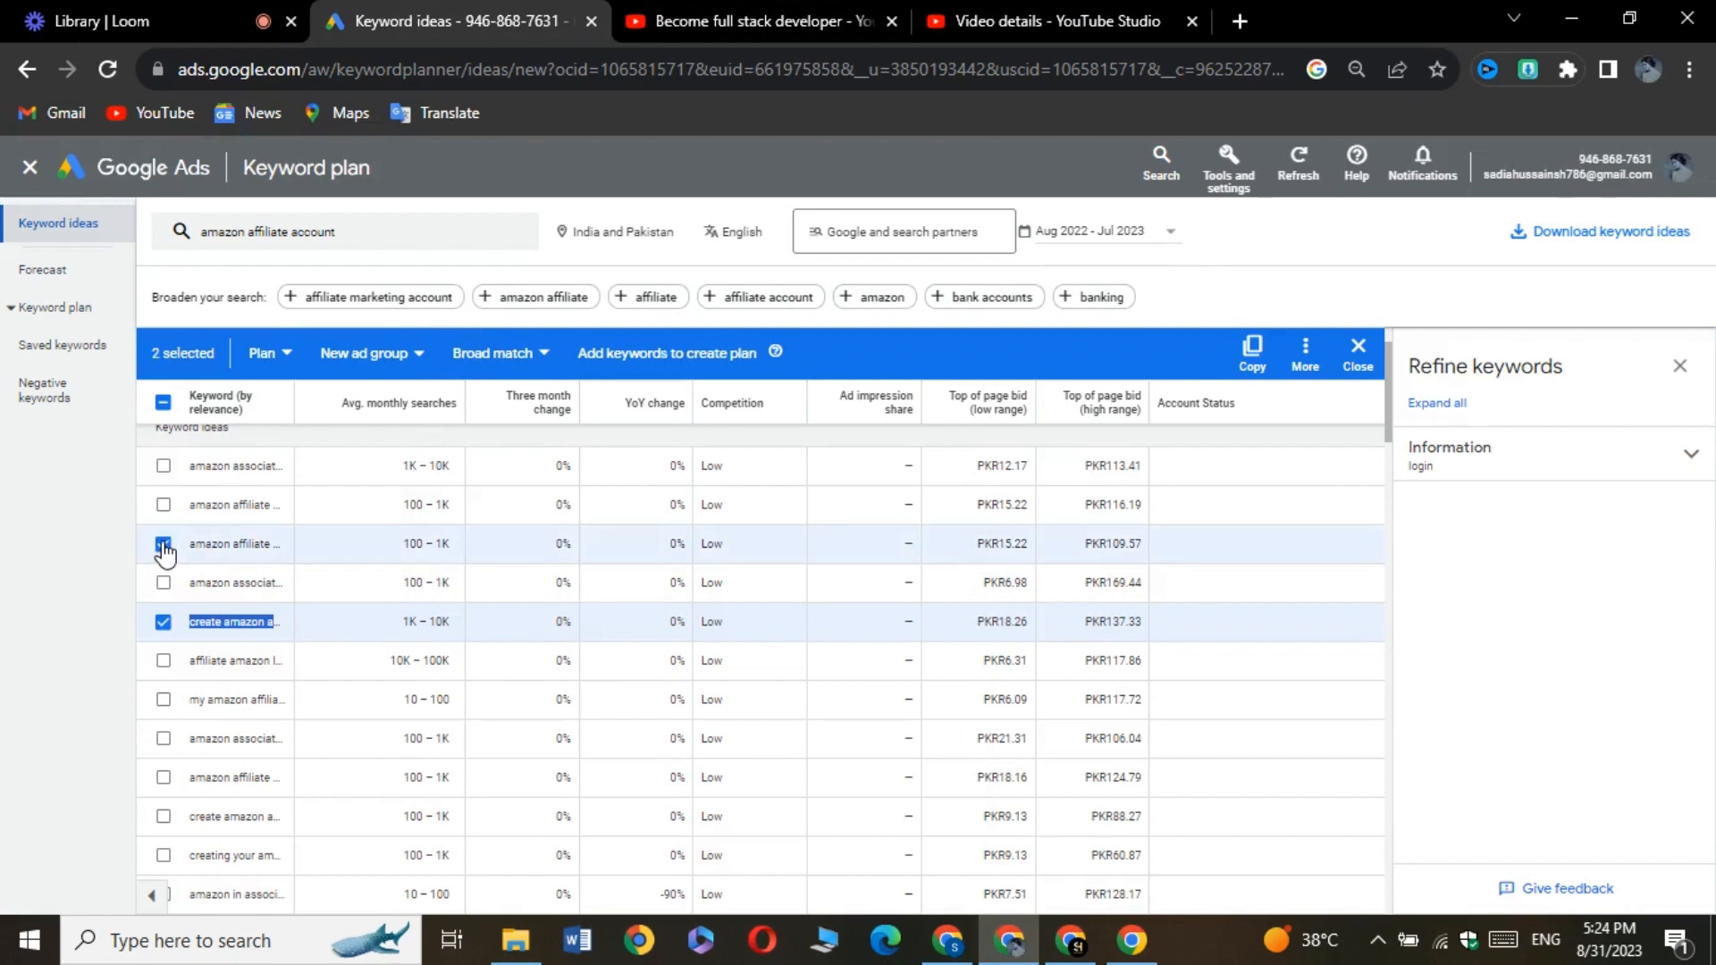
click(163, 622)
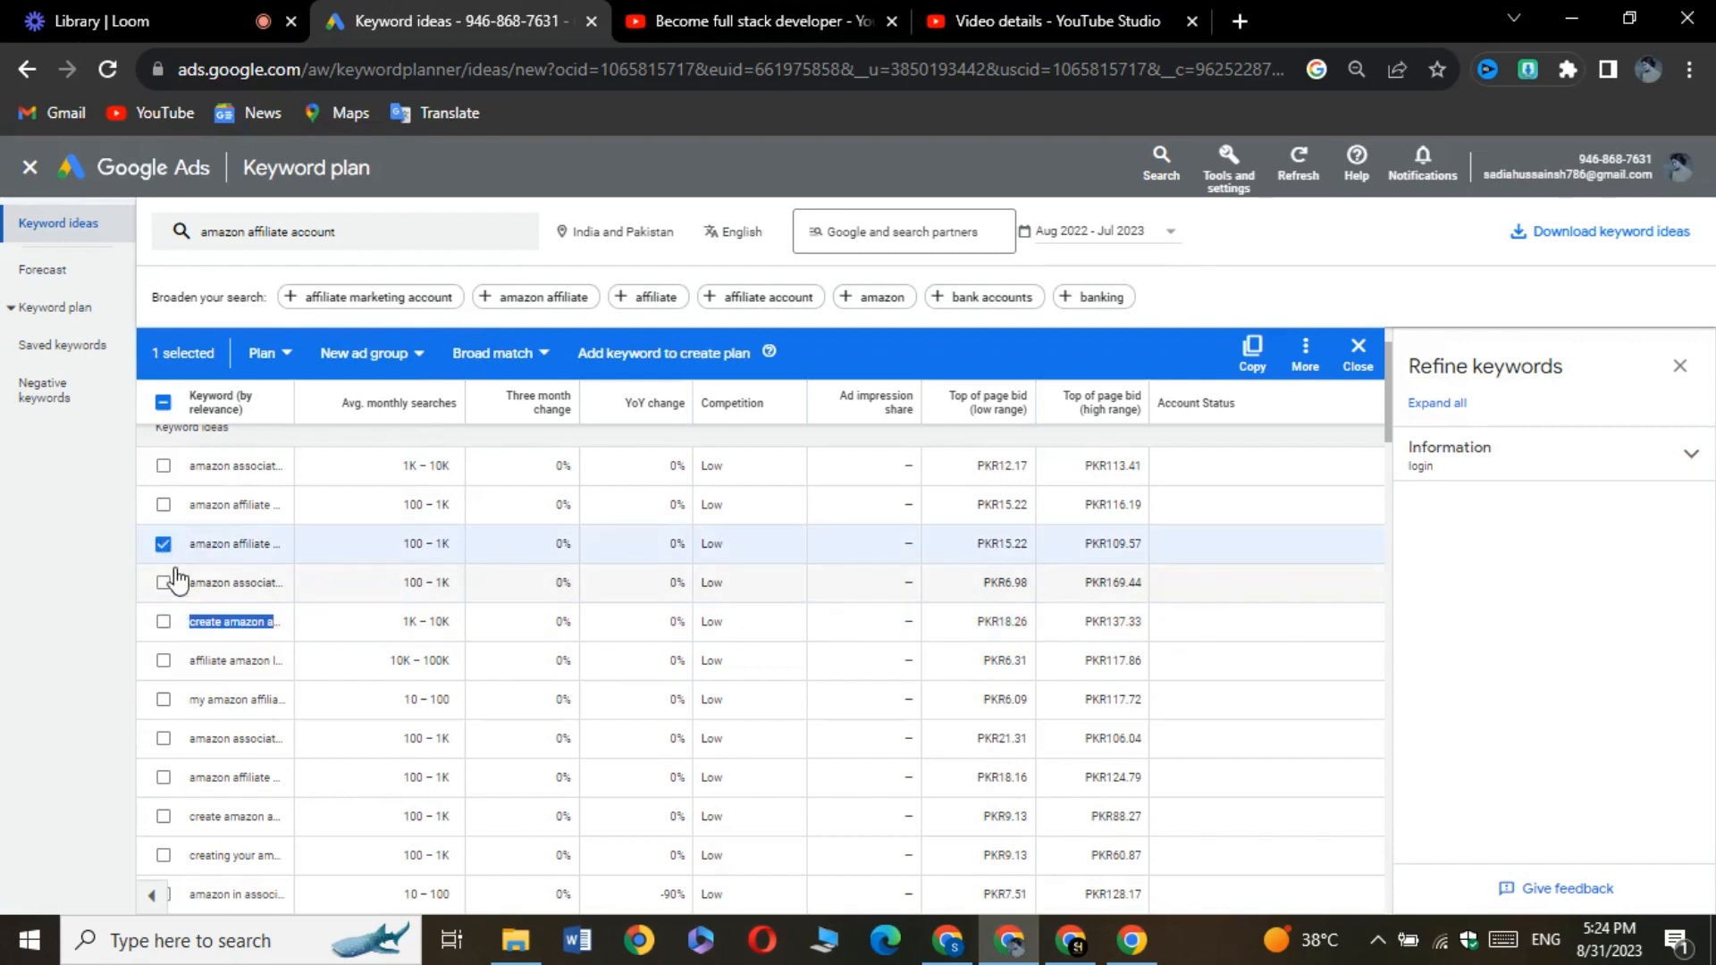
click(1250, 353)
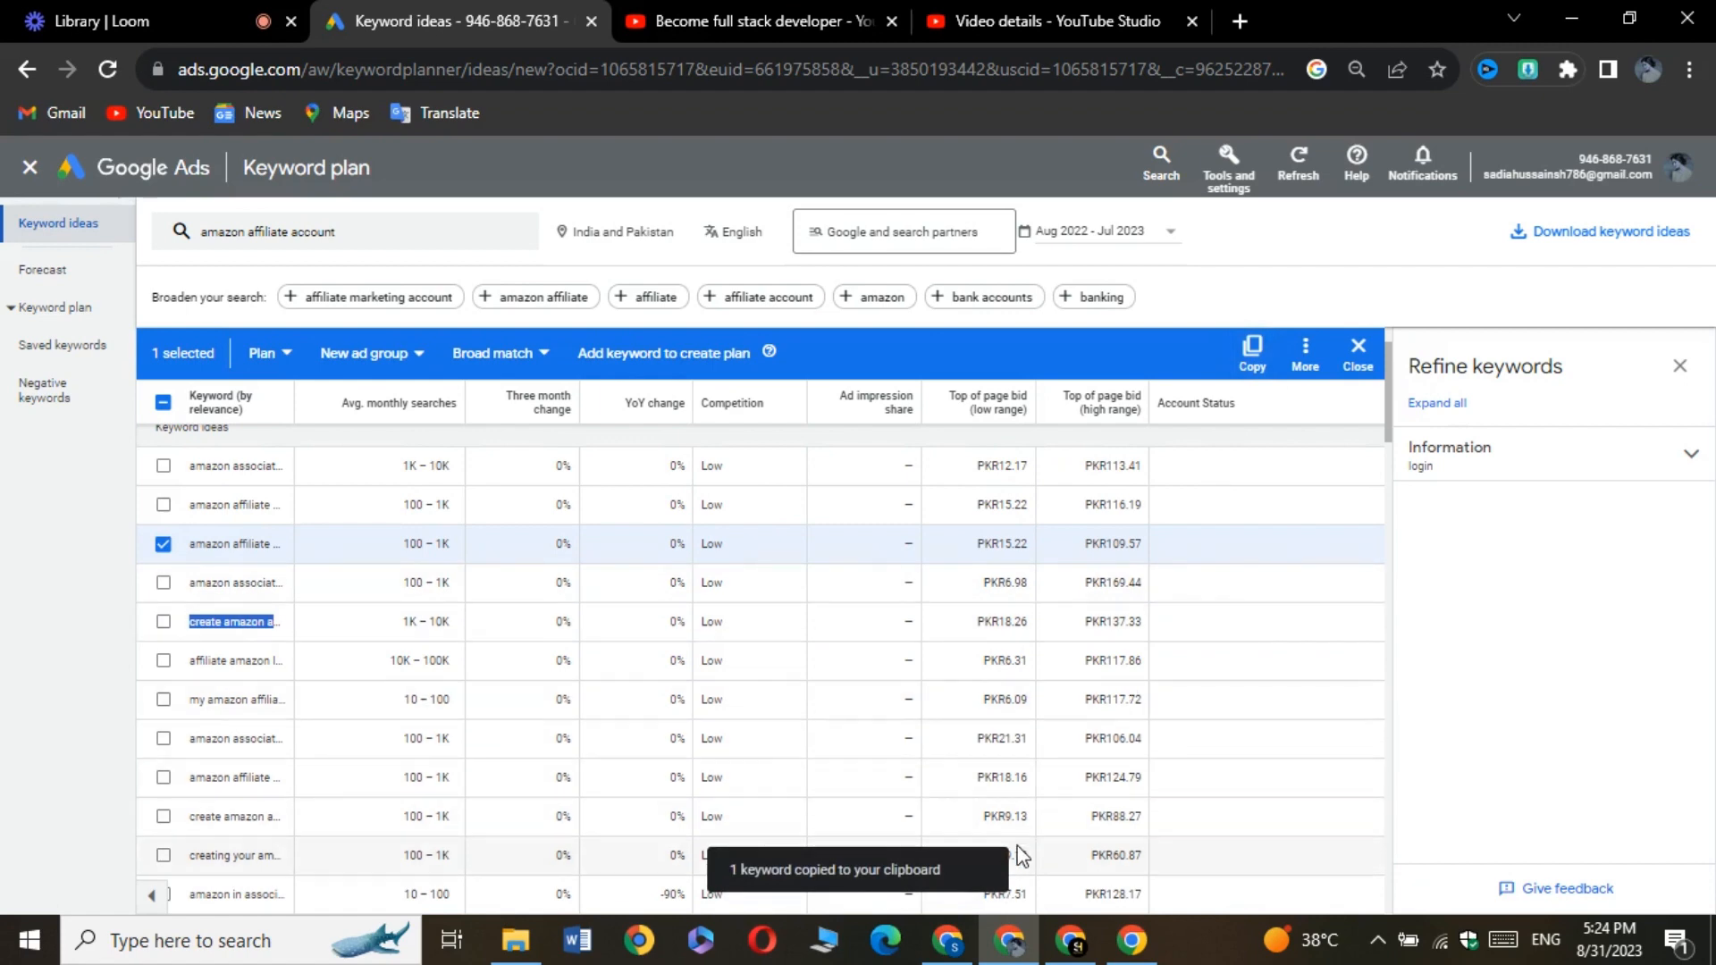
click(948, 940)
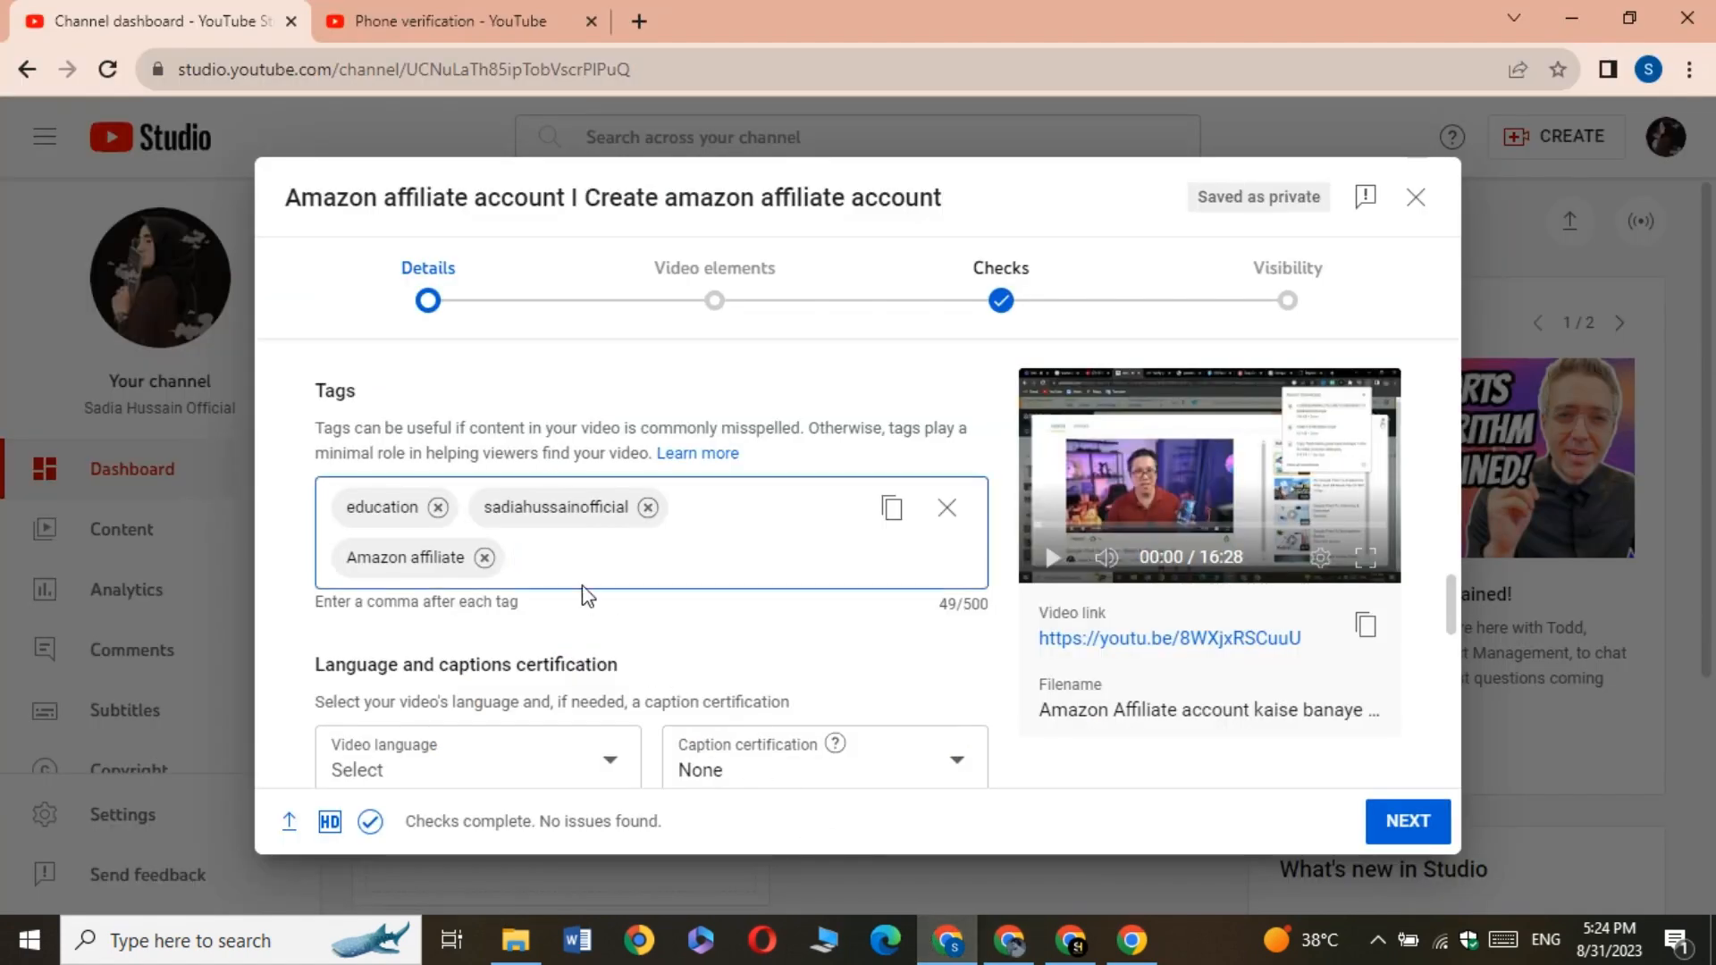
right_click(544, 564)
click(632, 329)
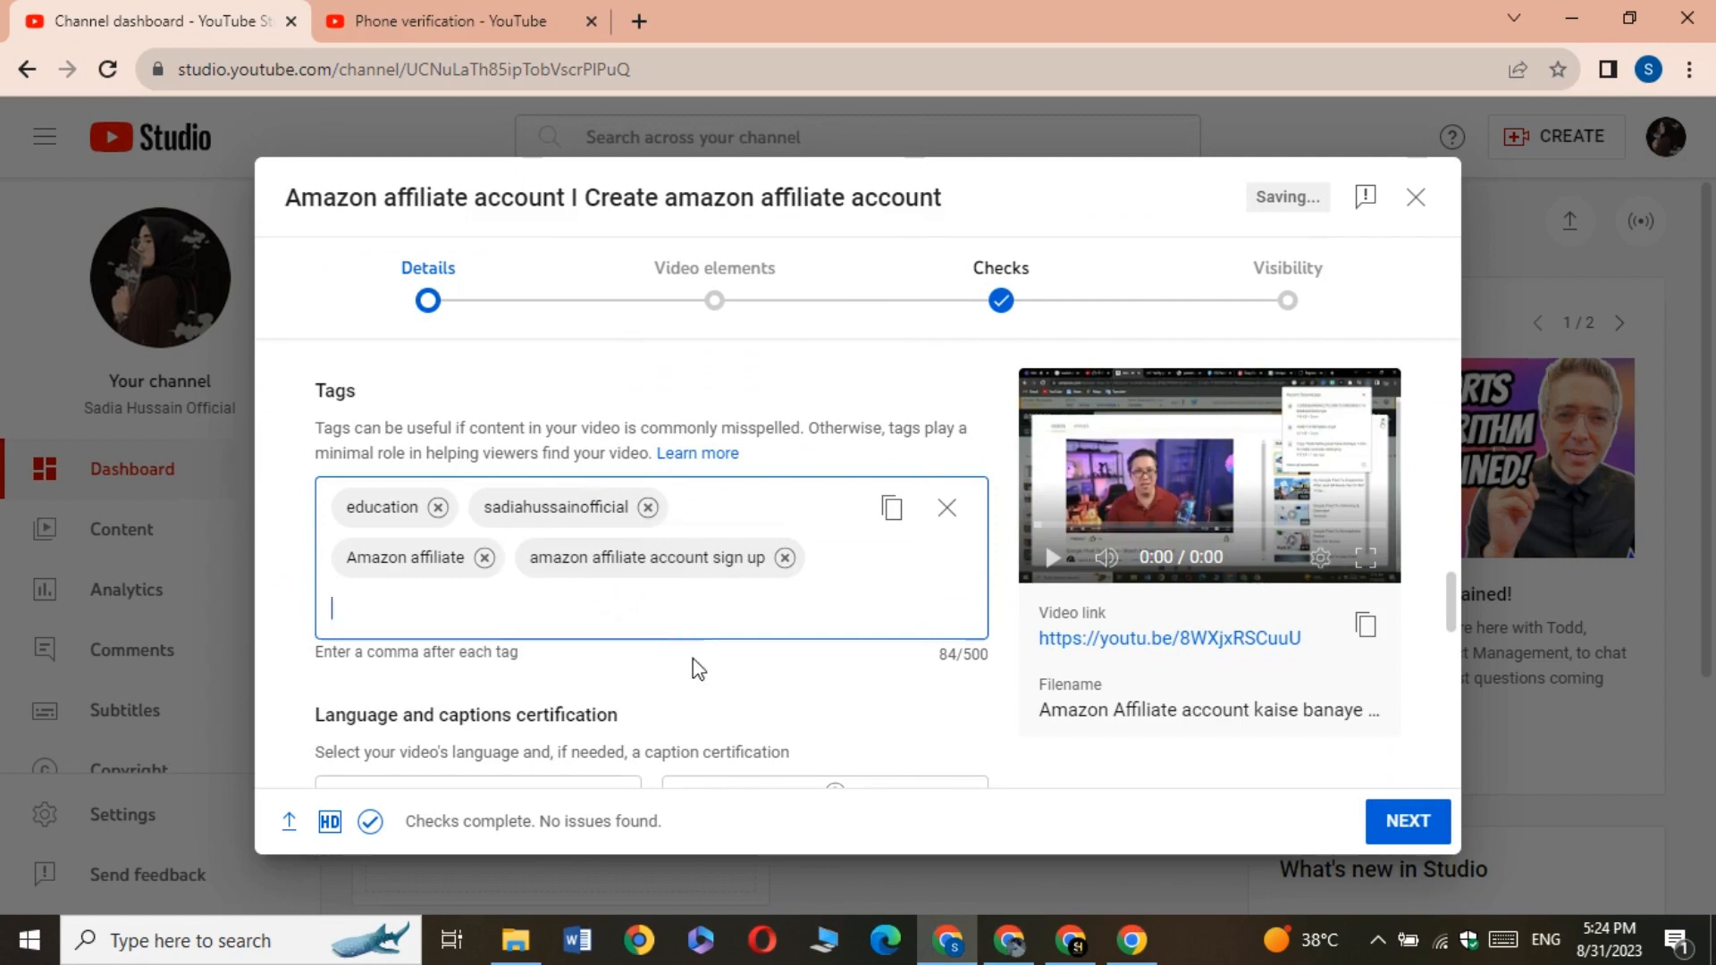
Copy only the keyword amazon associate account sign up from the Google Ads keyword ideas and add it as another video tag in YouTube Studio
click(1009, 940)
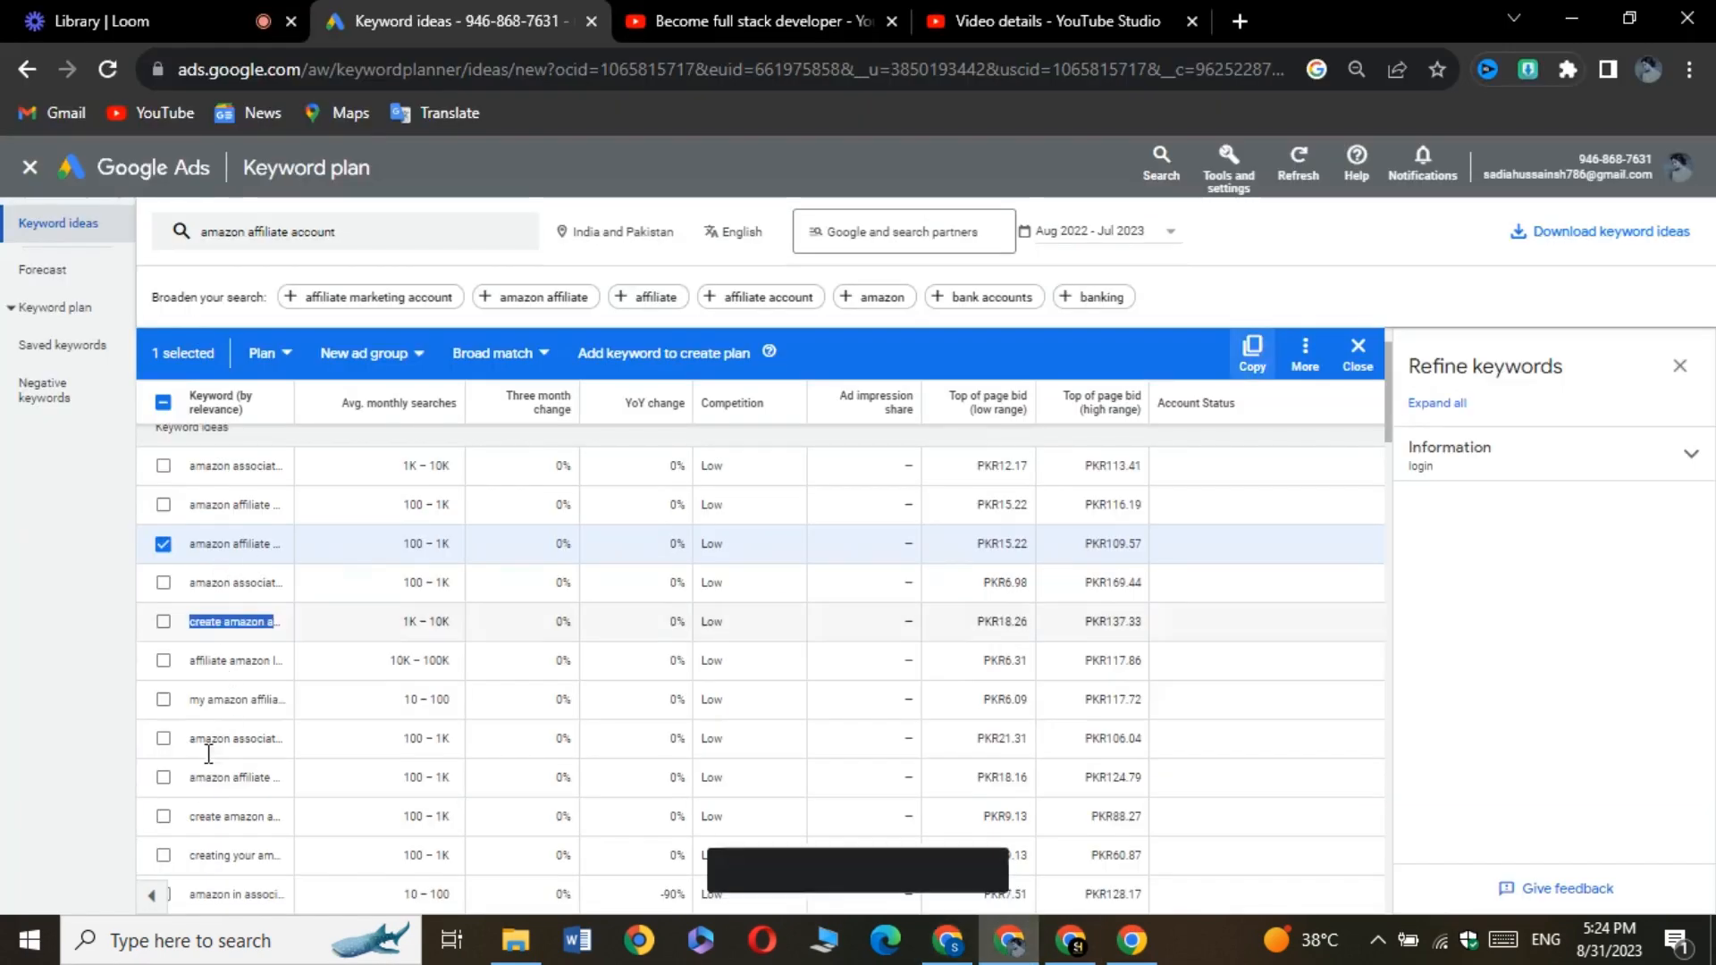
click(148, 741)
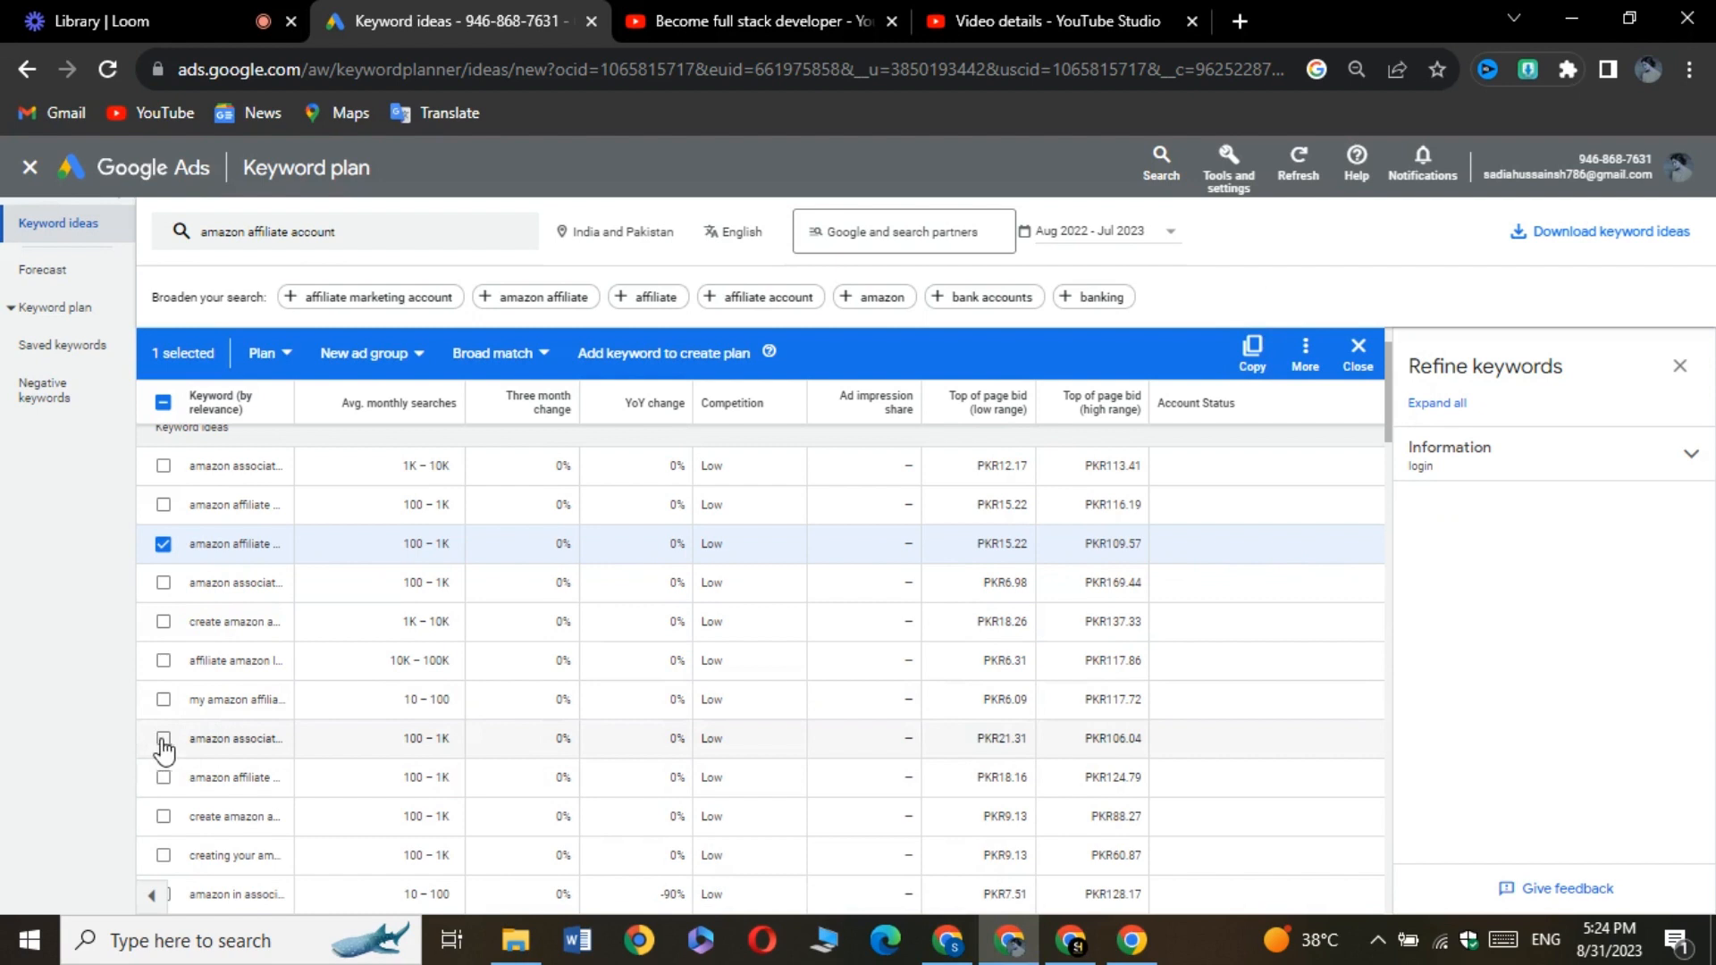
click(162, 739)
click(165, 546)
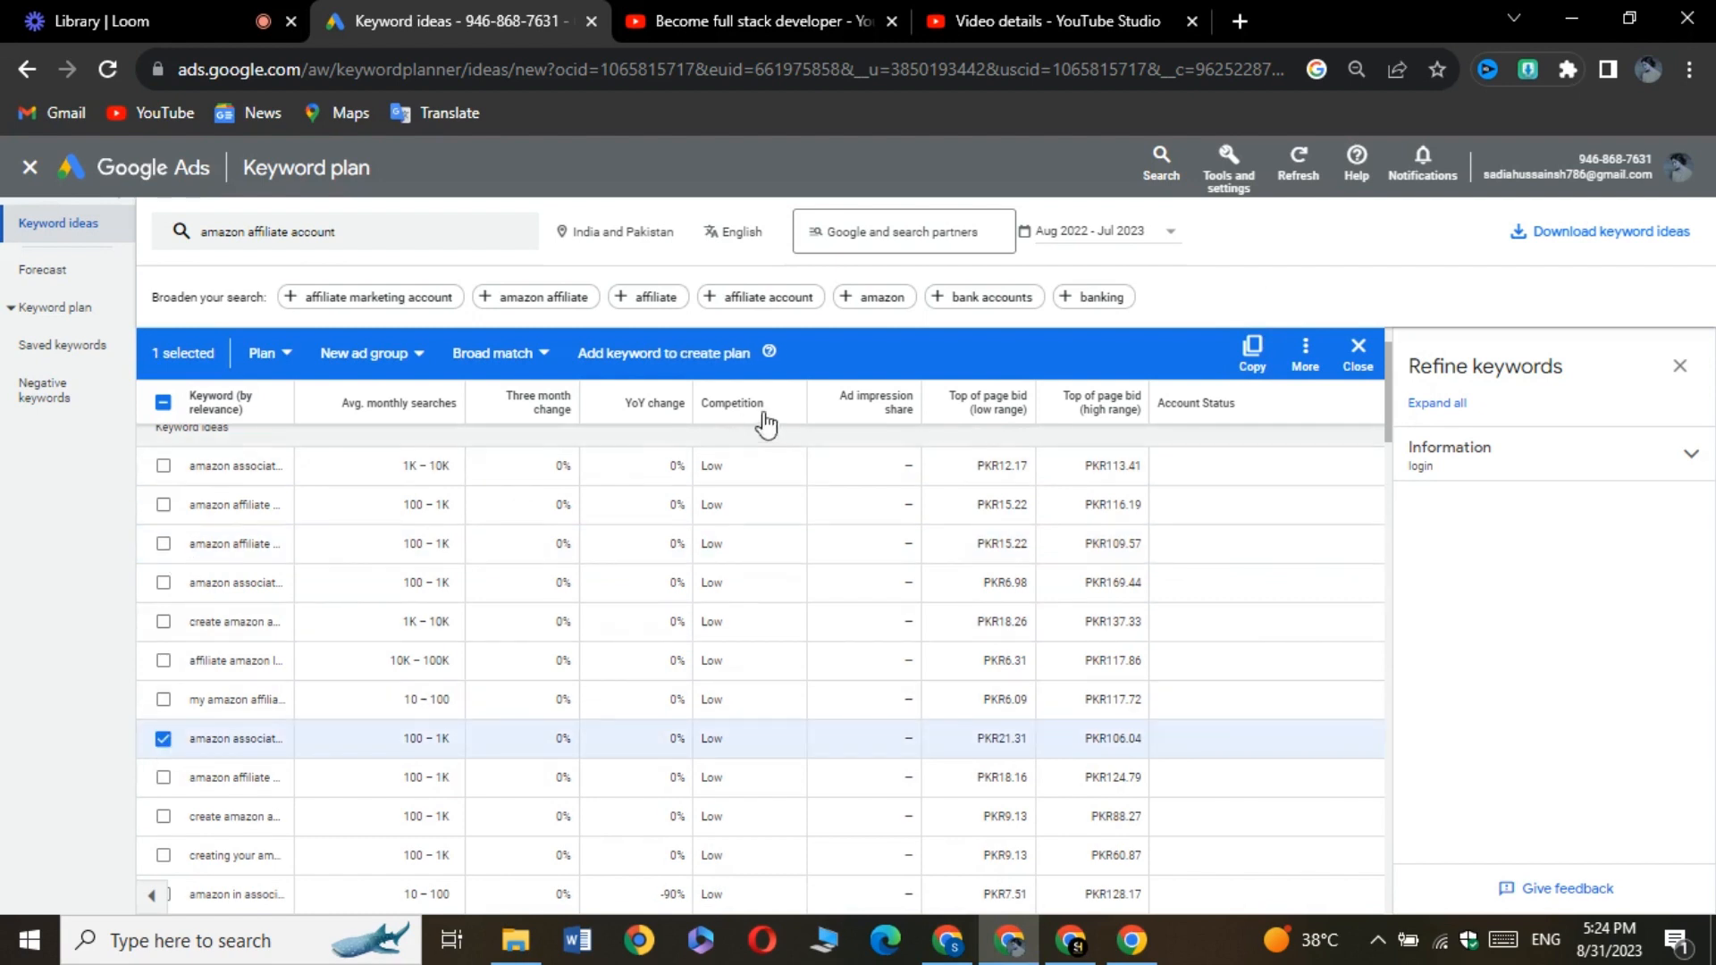
click(1267, 370)
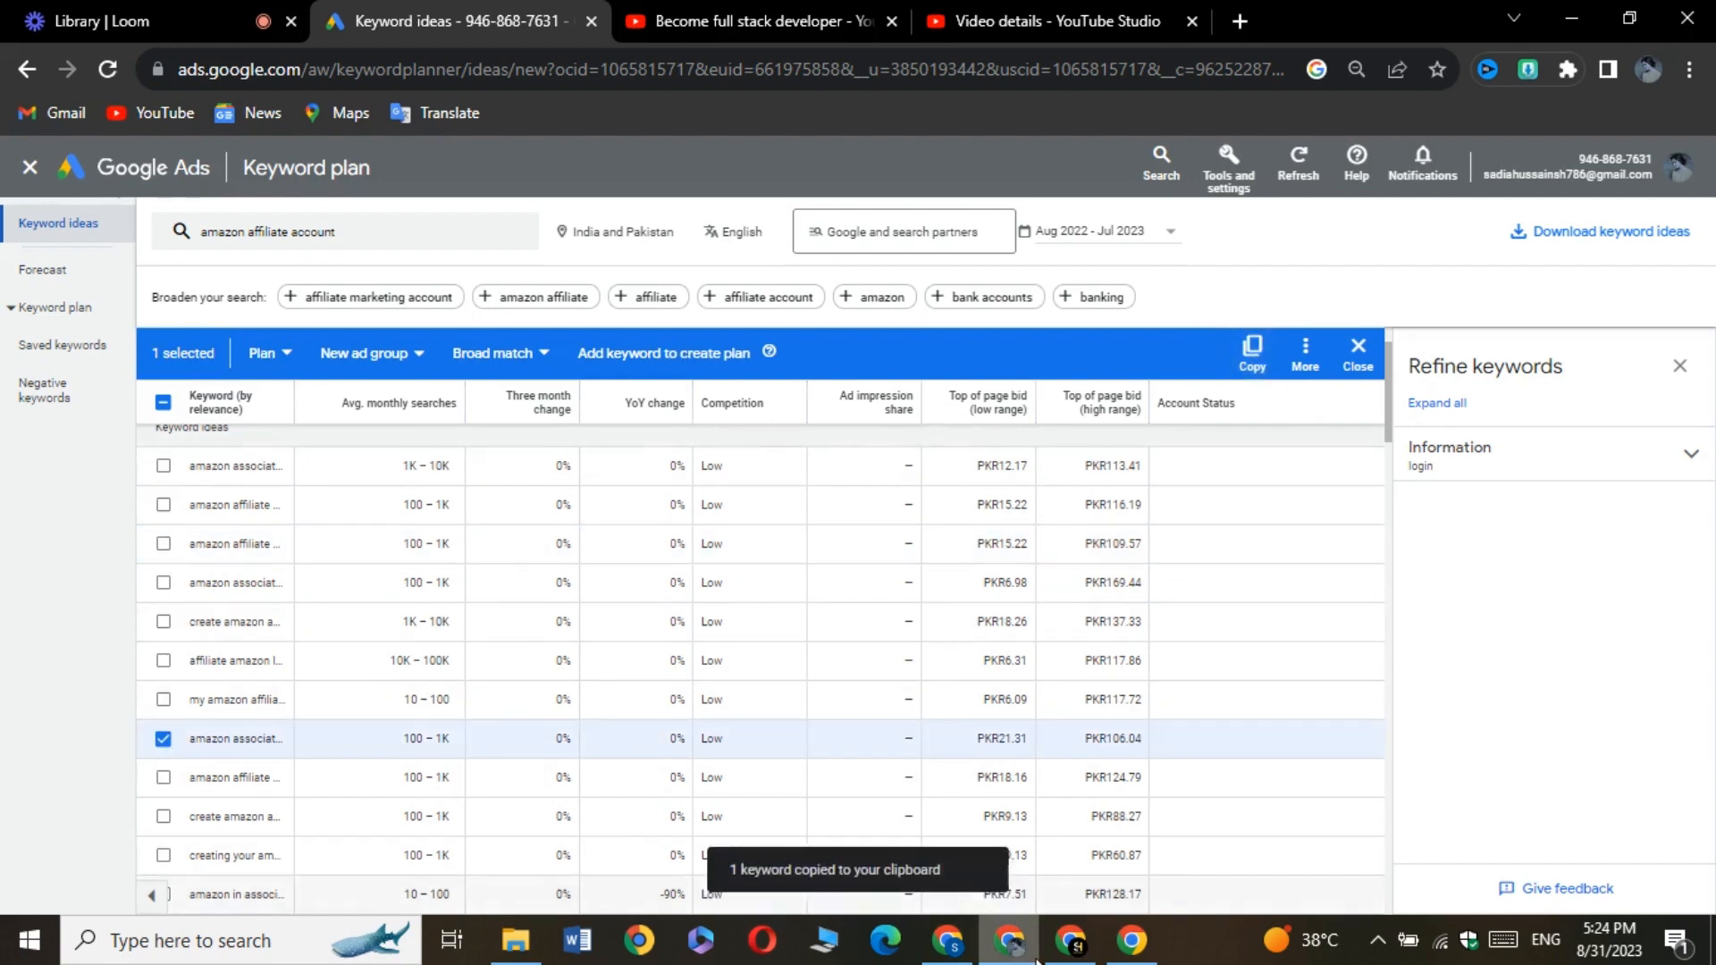
click(963, 941)
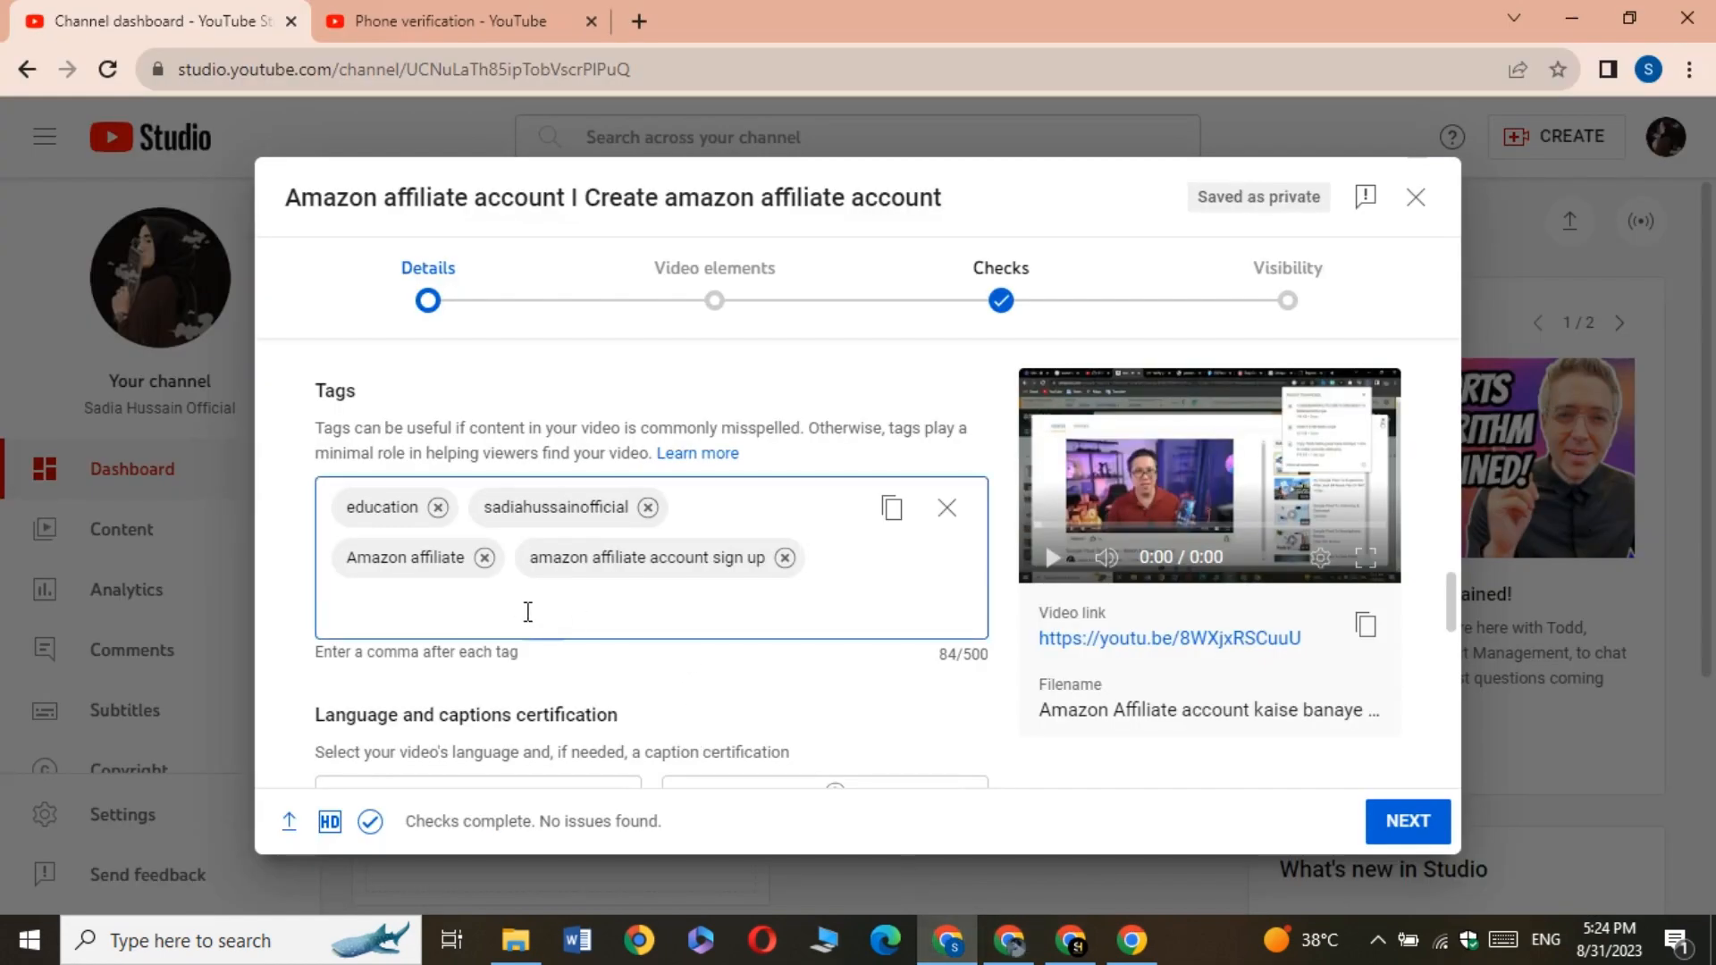
right_click(528, 611)
click(558, 364)
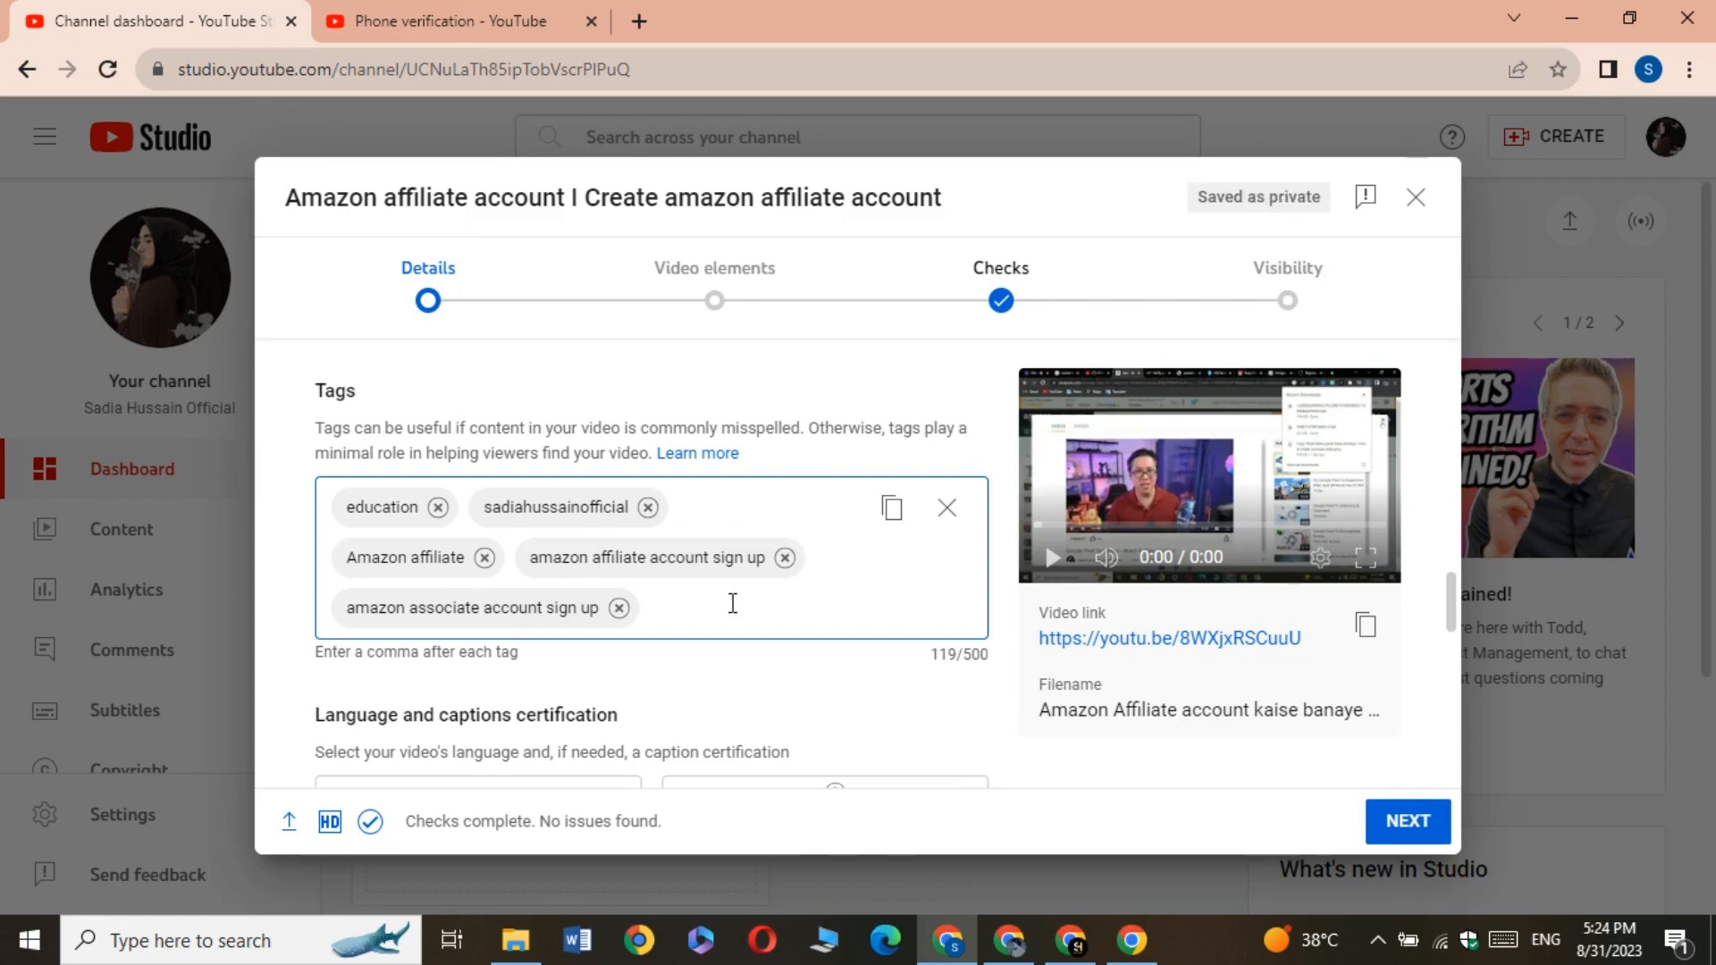
Set the video language to Urdu
scroll(731, 603, down, 4)
scroll(728, 613, up, 4)
scroll(742, 593, down, 3)
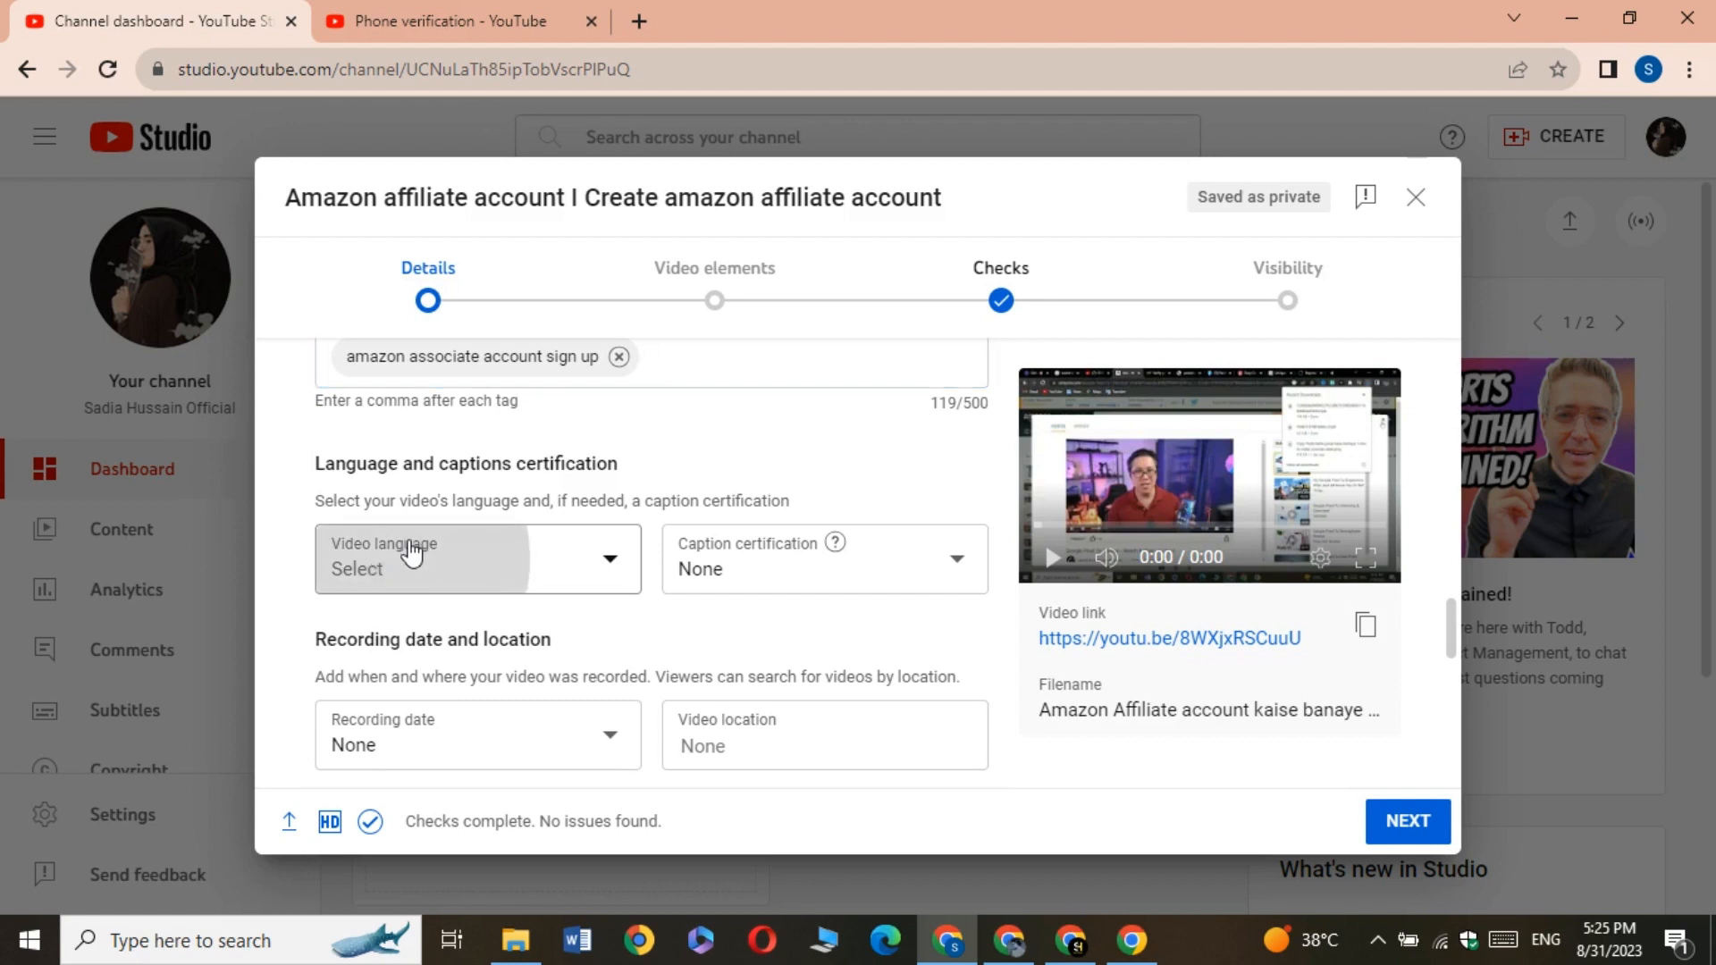
click(408, 554)
scroll(429, 375, down, 20)
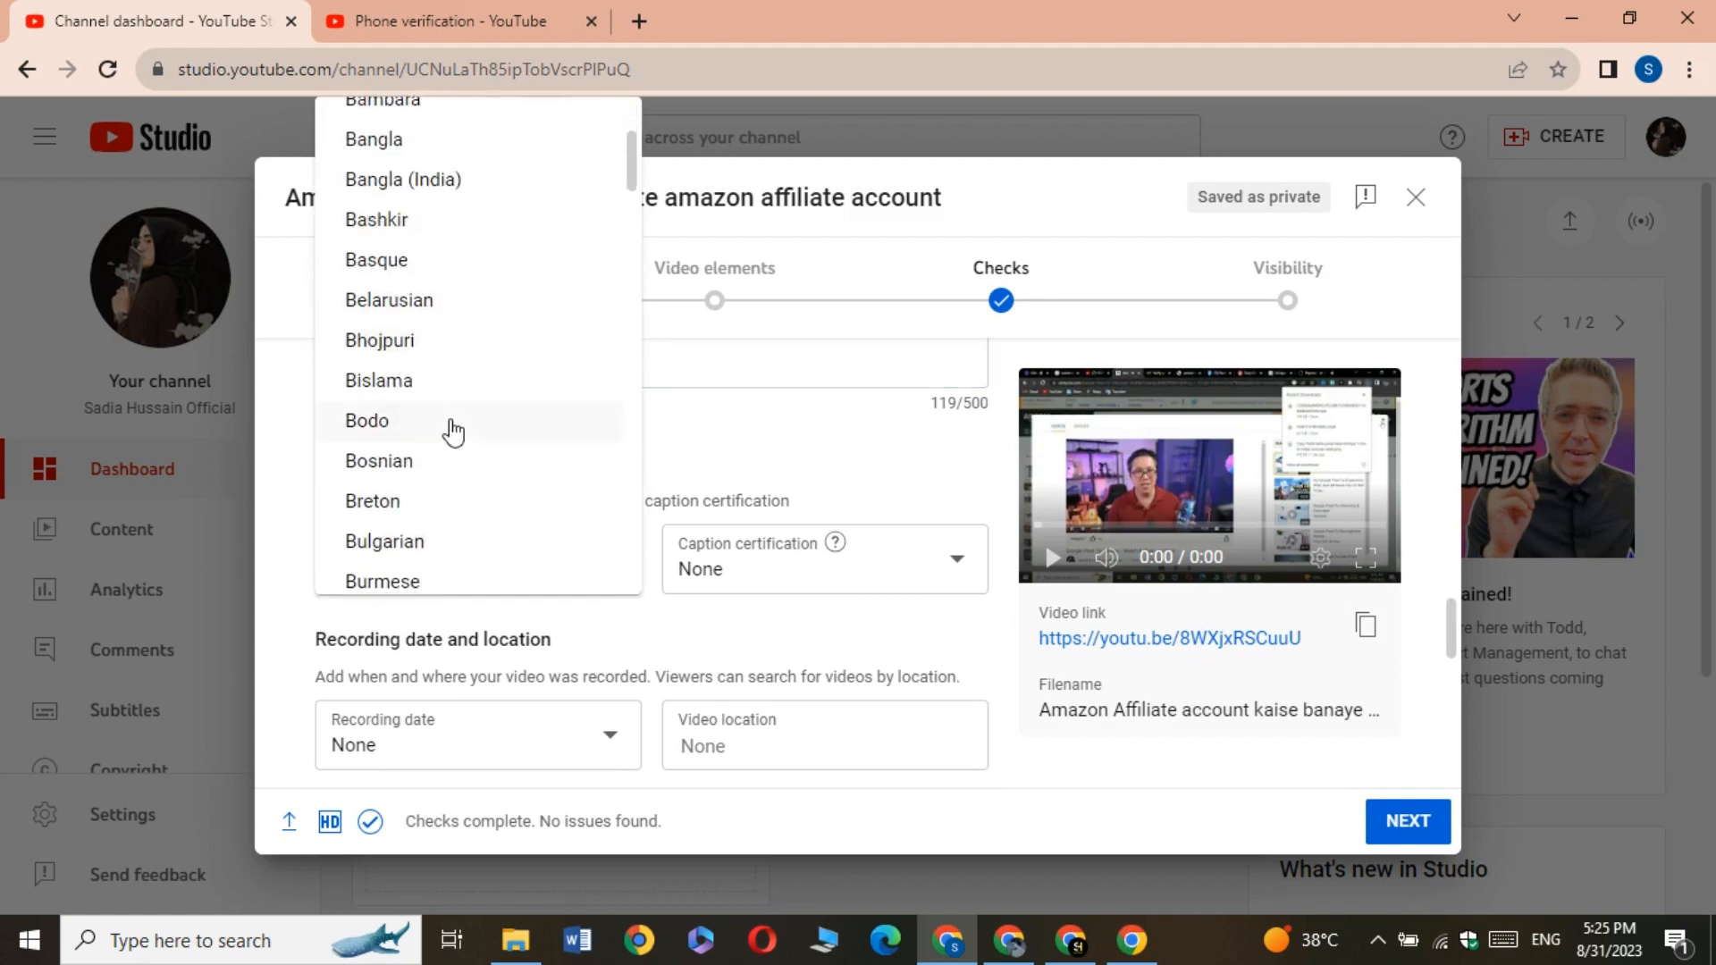
scroll(456, 429, down, 20)
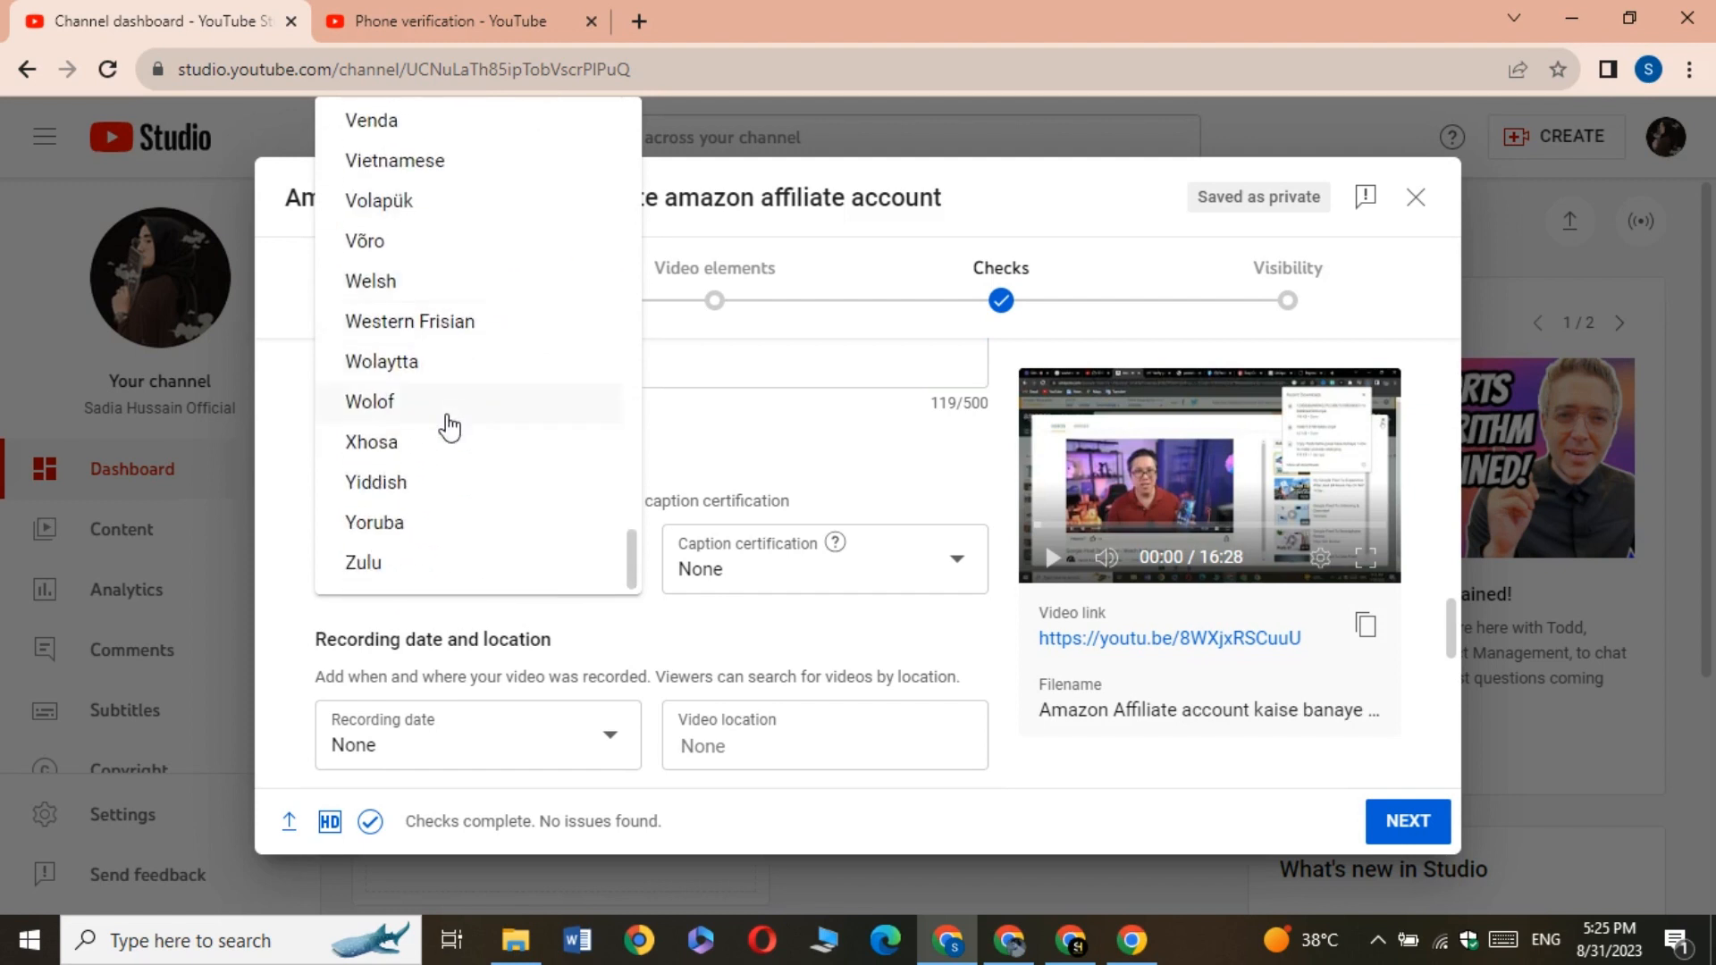
scroll(451, 420, up, 5)
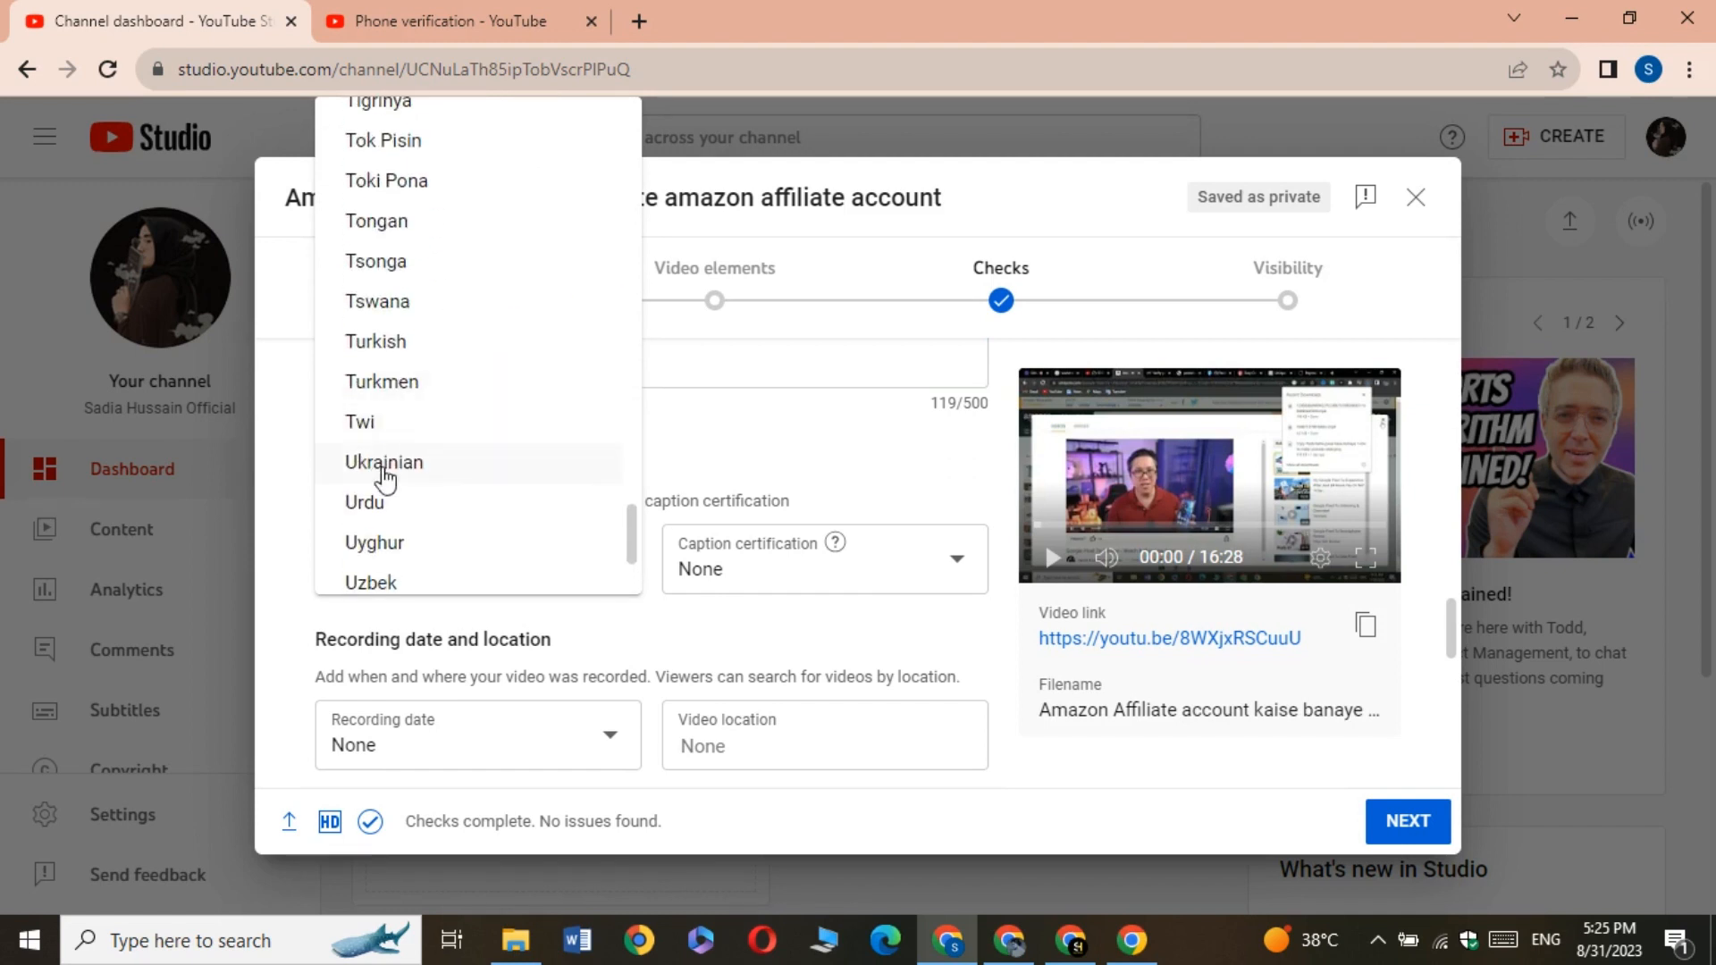
click(377, 501)
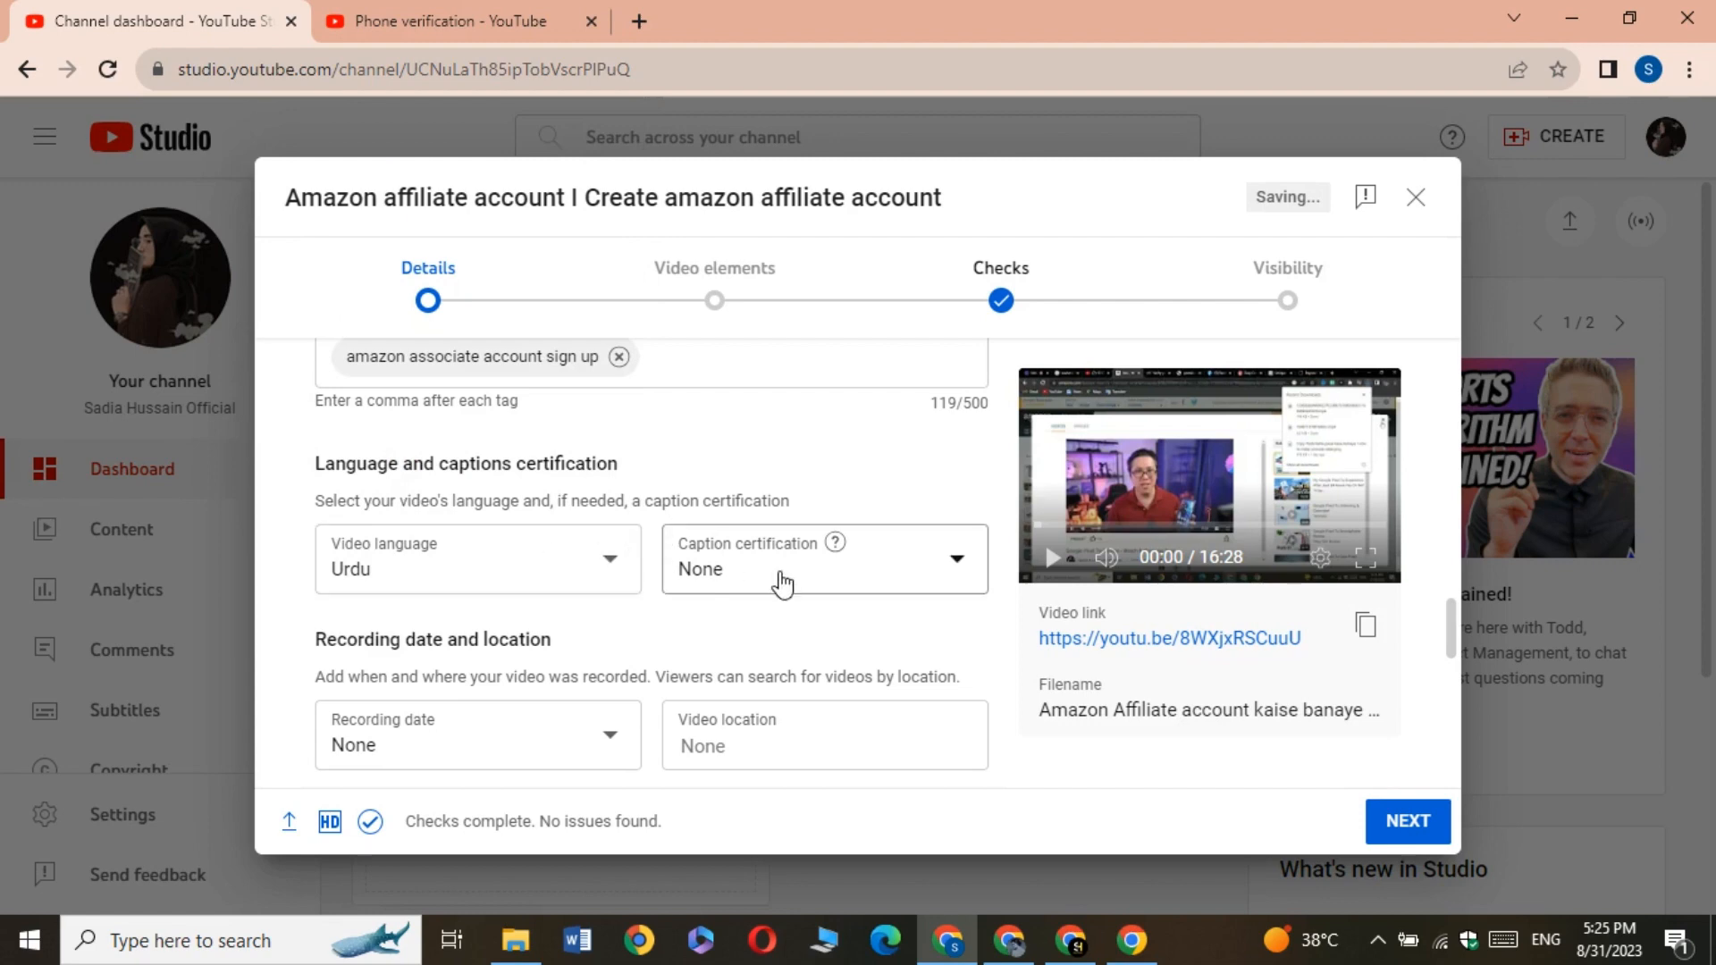
Allow all comments on the video and proceed to the video elements stage
scroll(782, 582, down, 3)
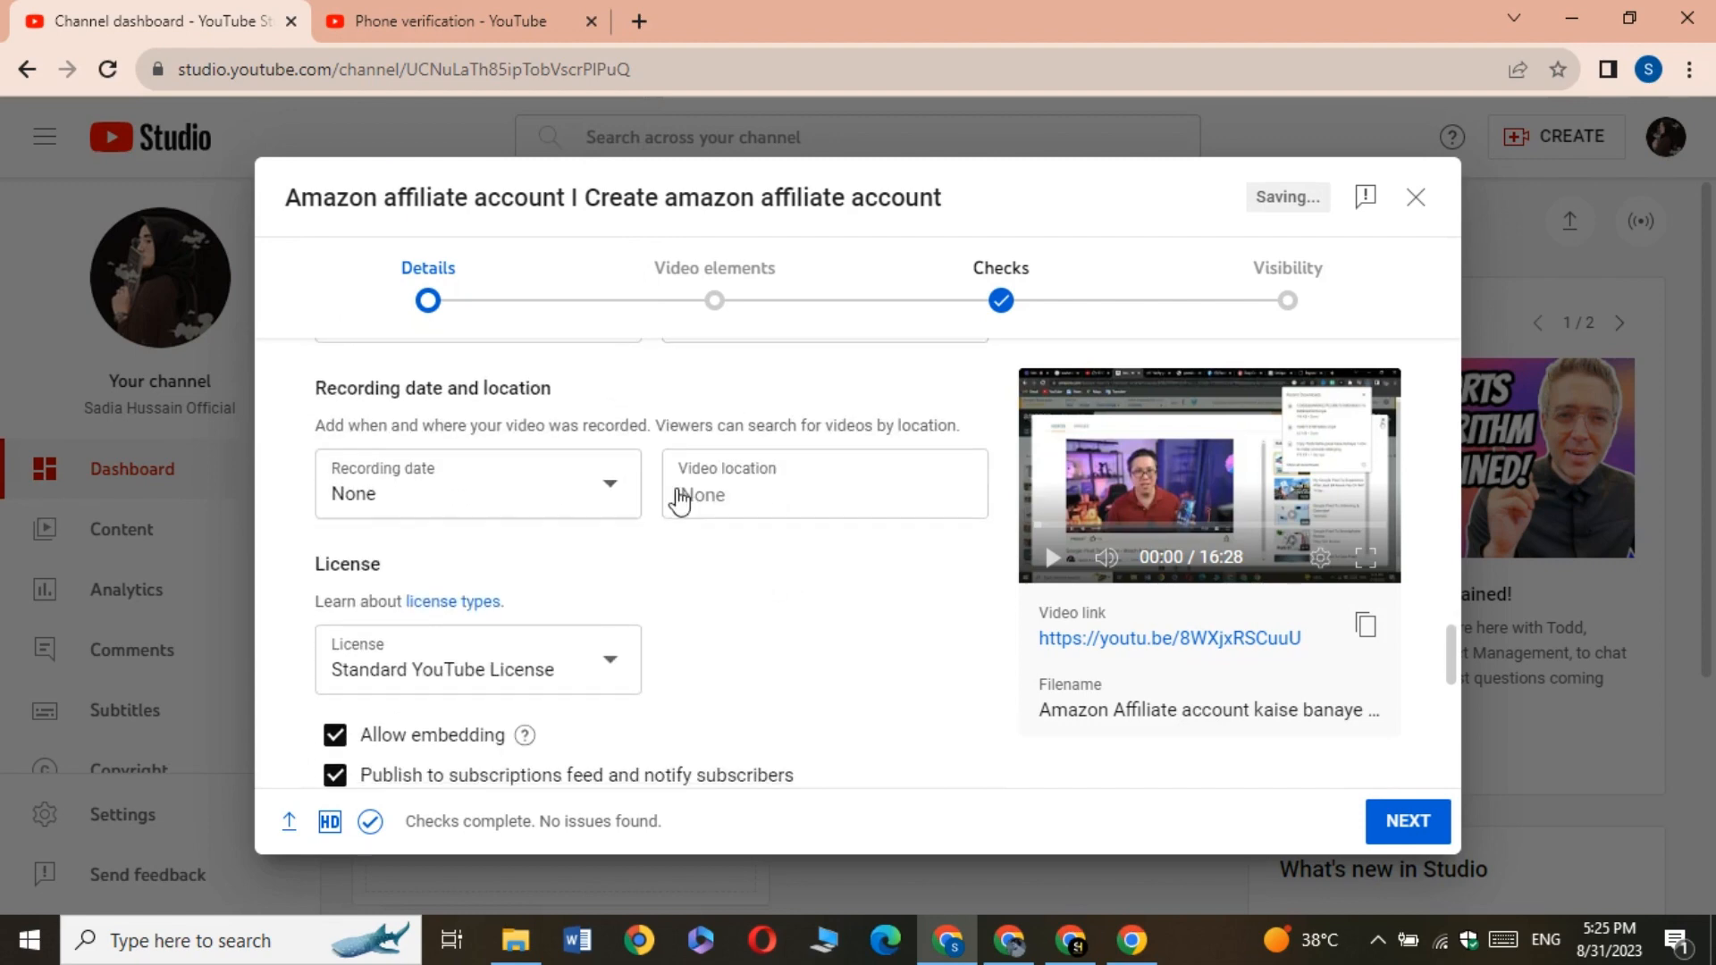
scroll(739, 475, down, 5)
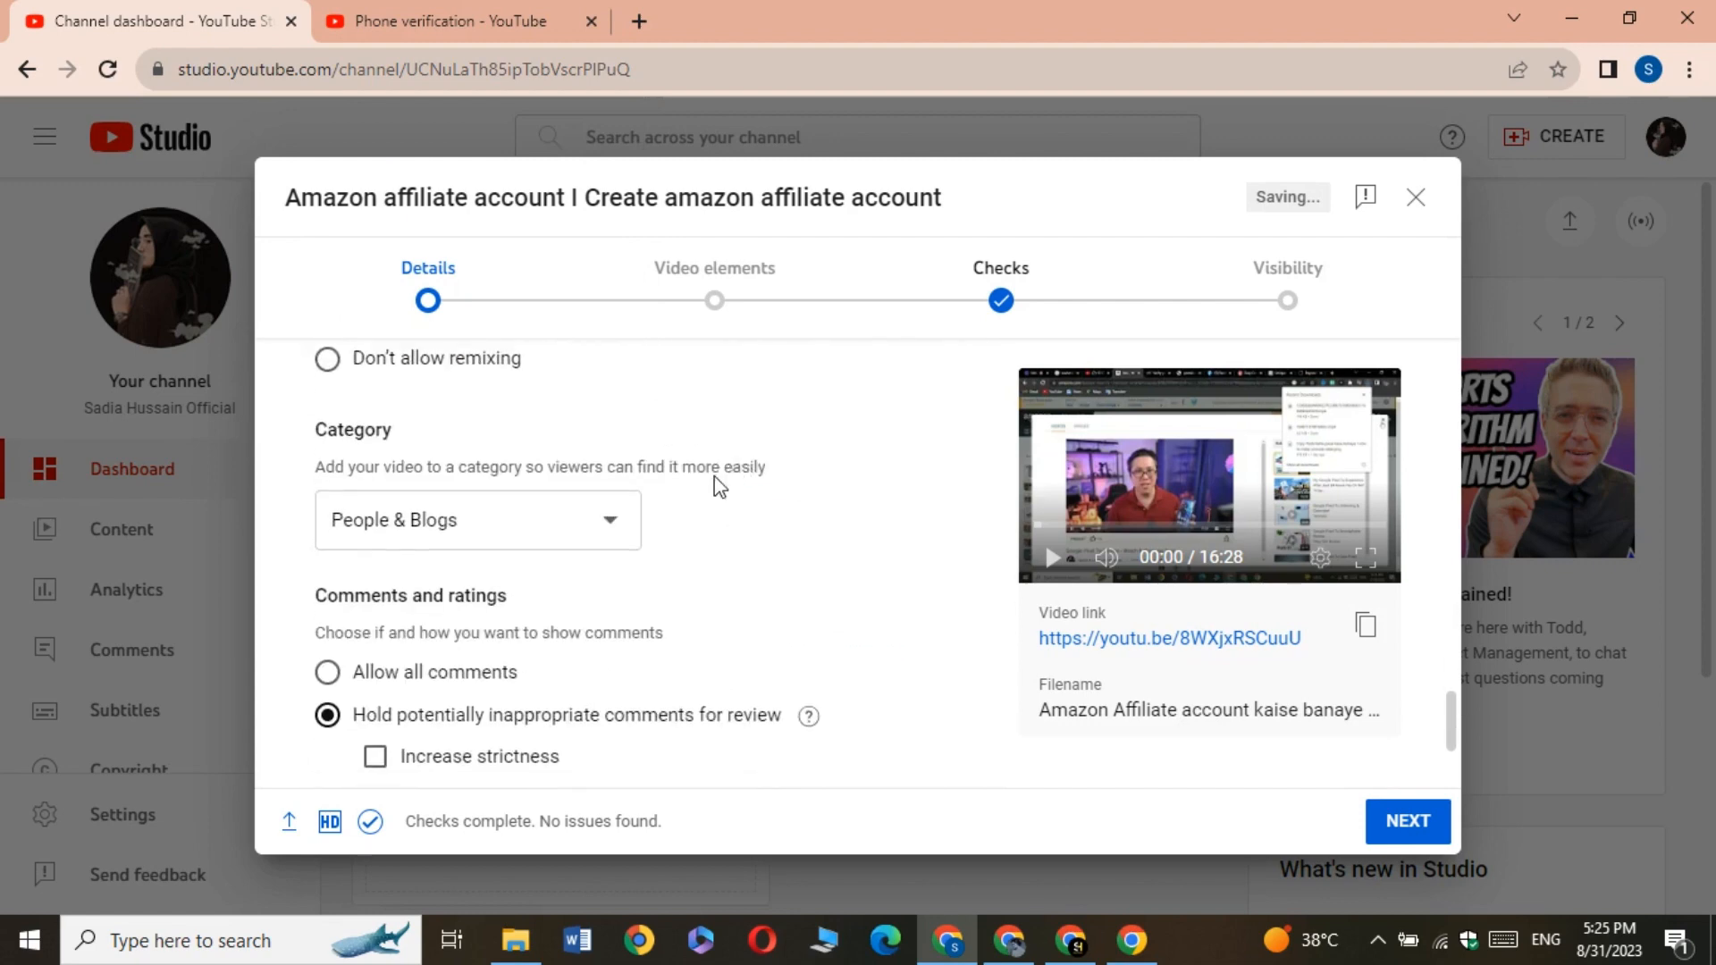
scroll(720, 488, down, 3)
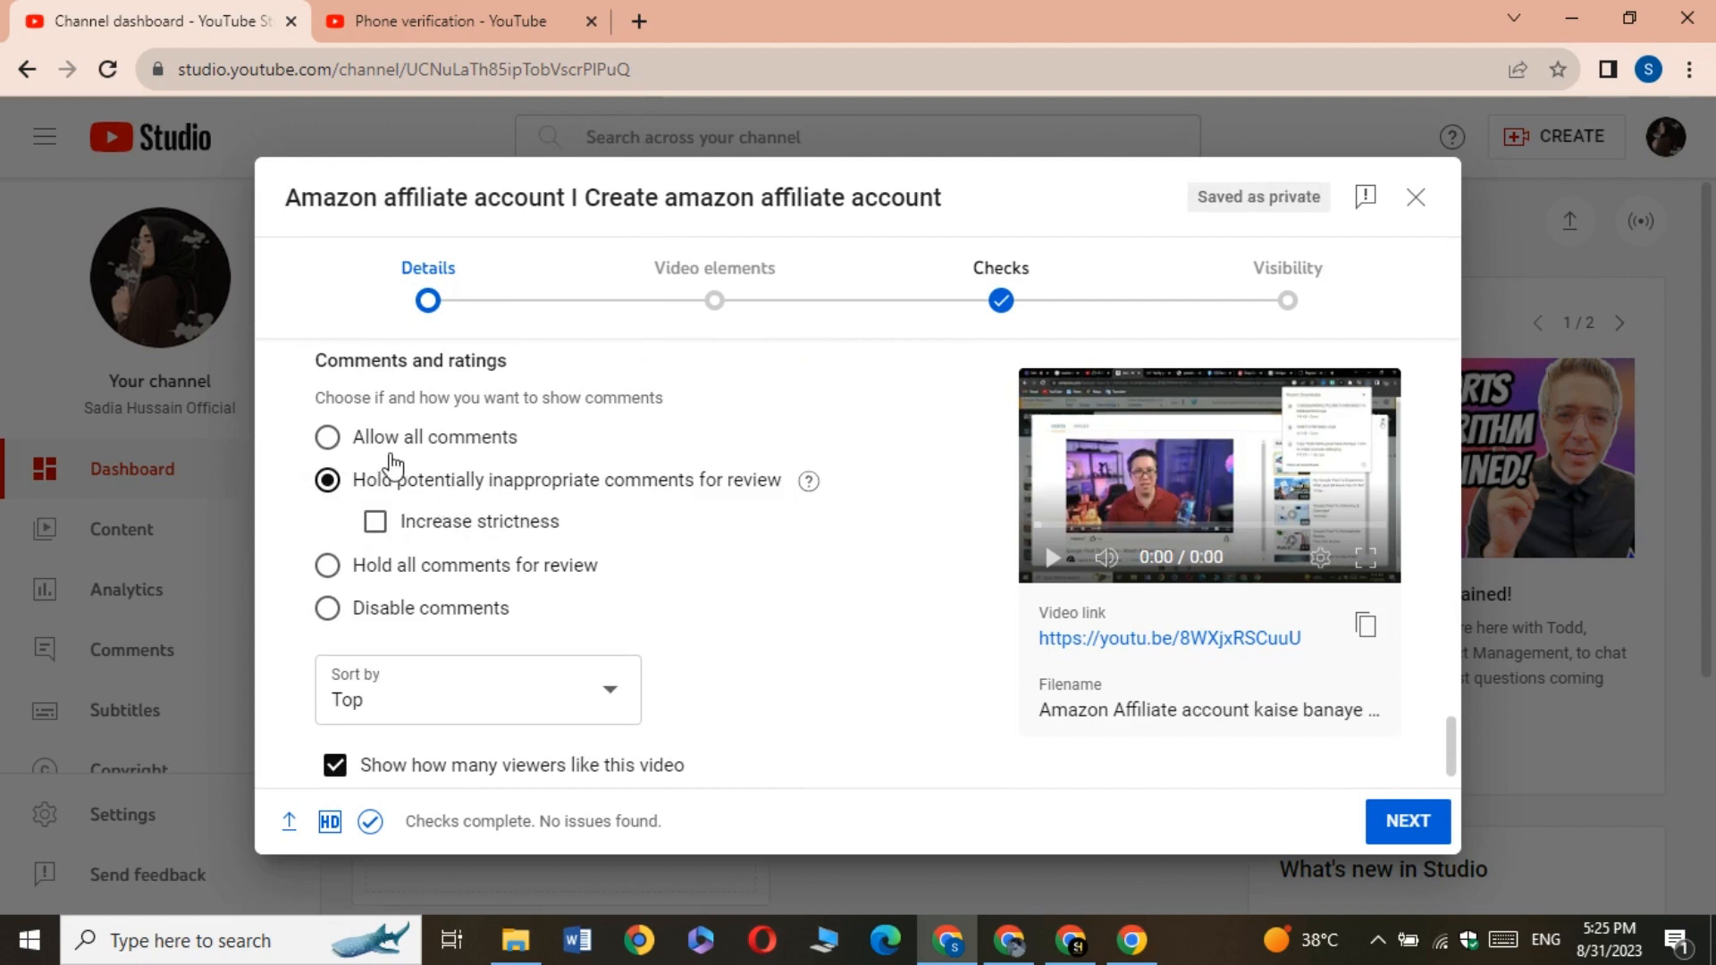
click(329, 438)
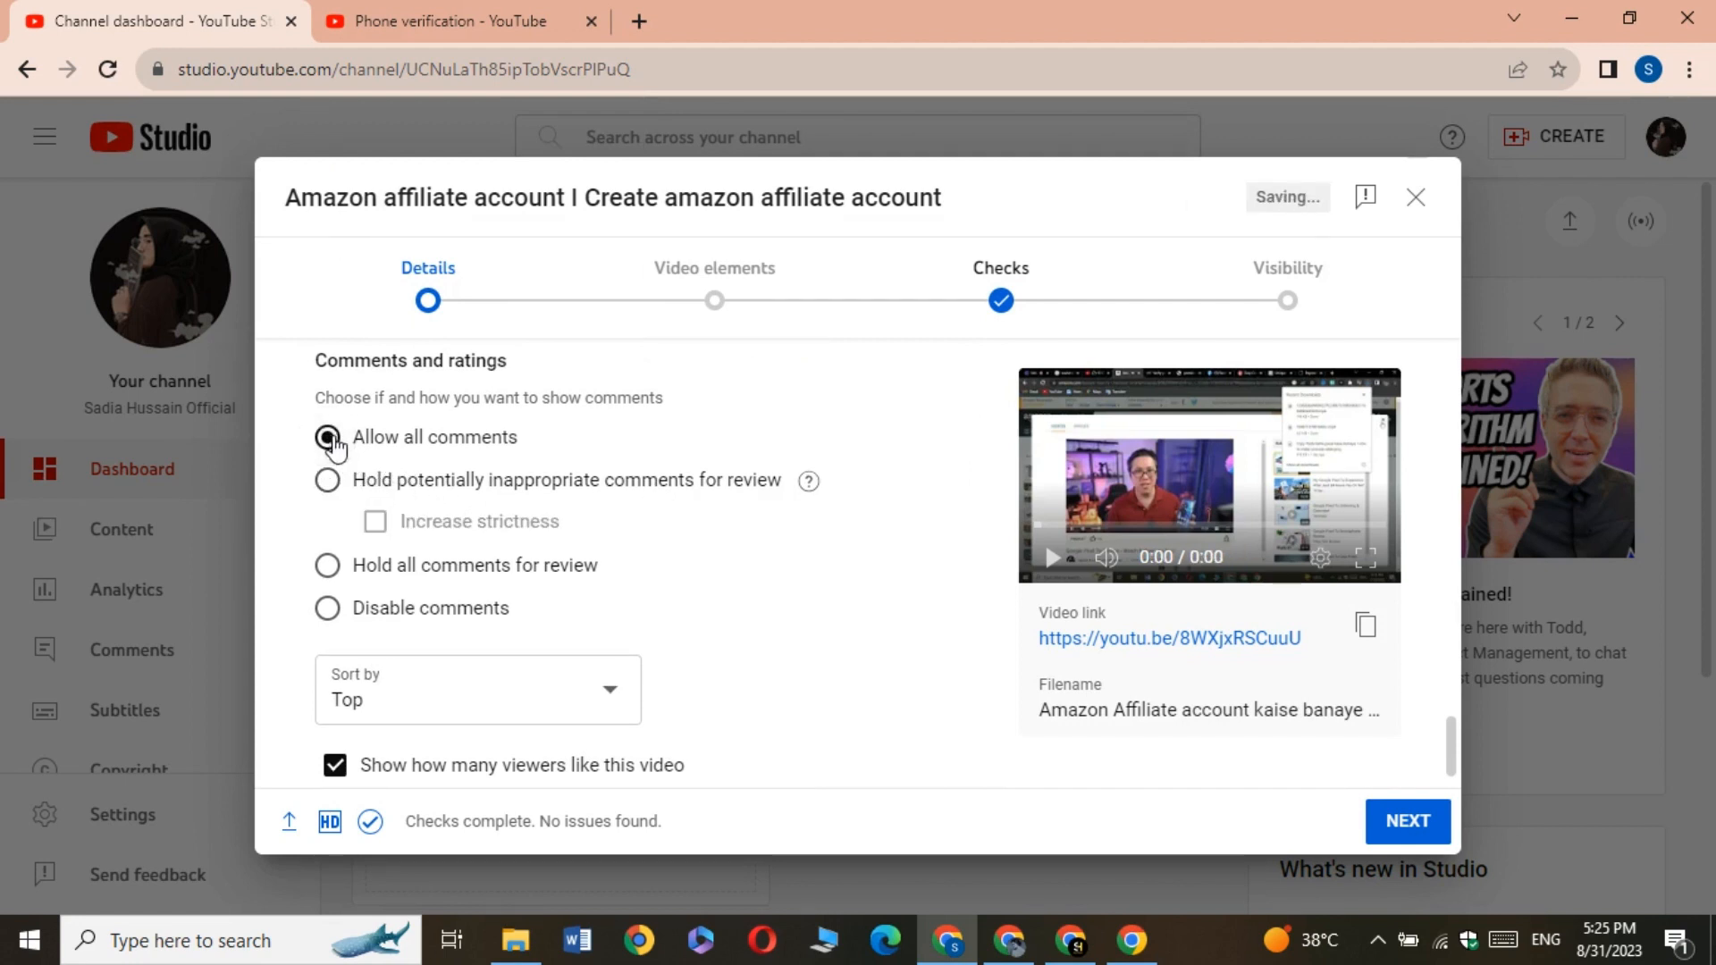
scroll(554, 574, down, 1)
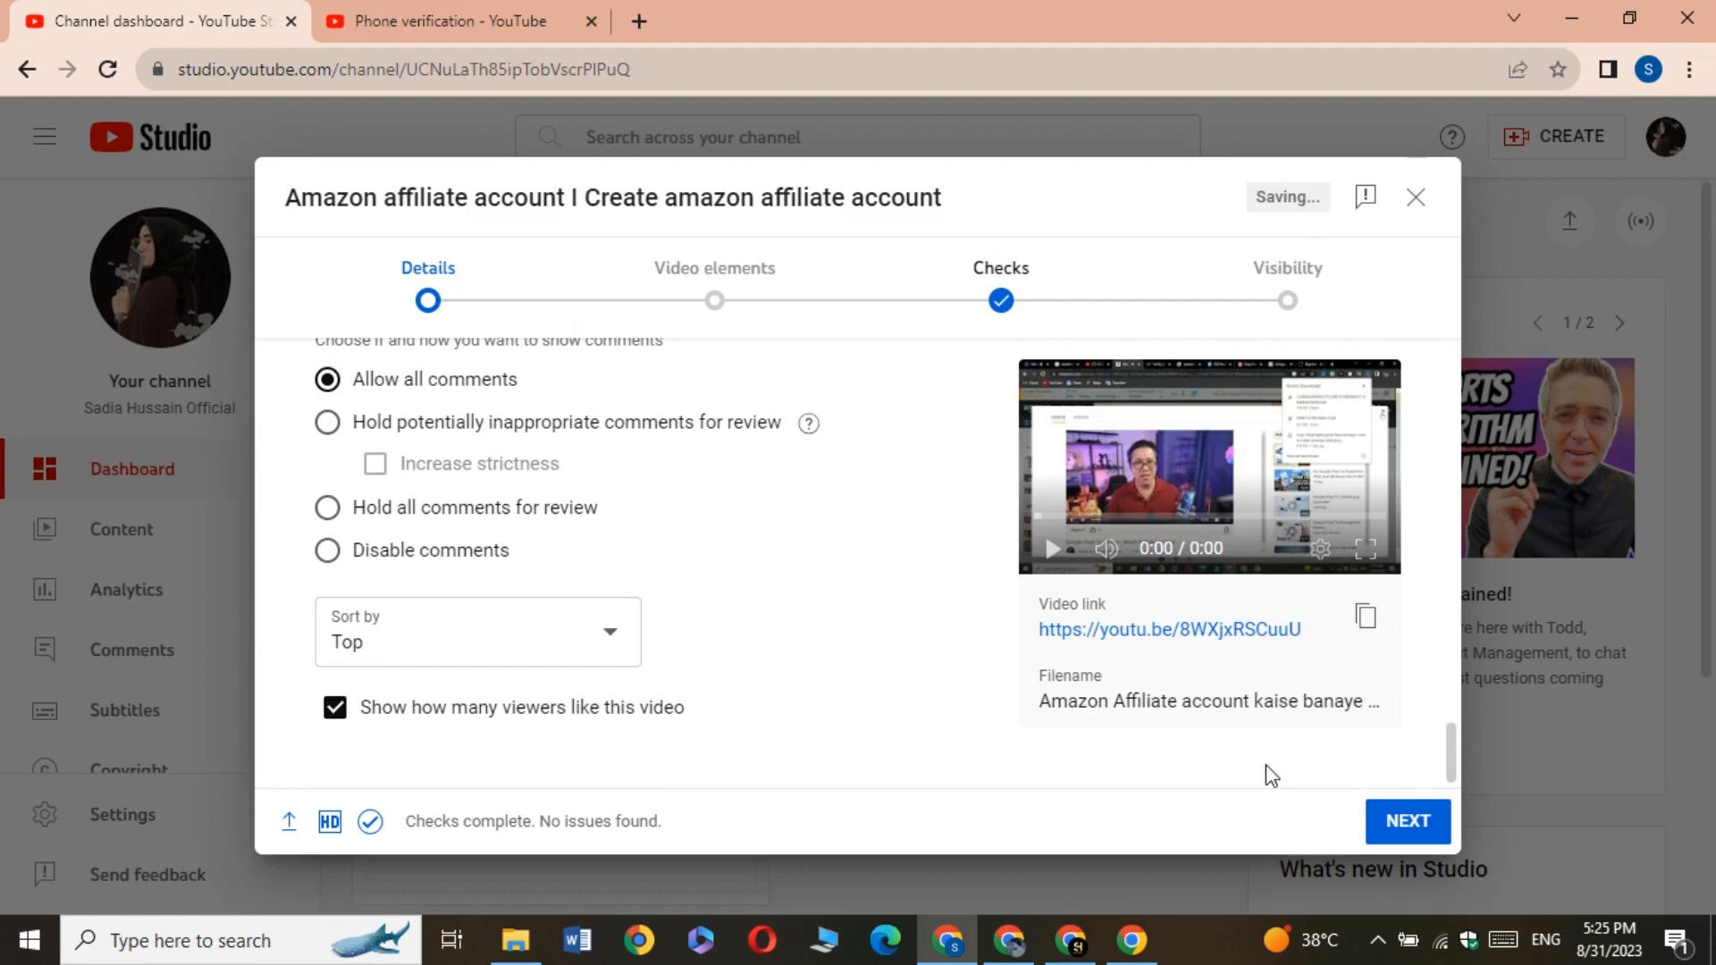
click(1405, 820)
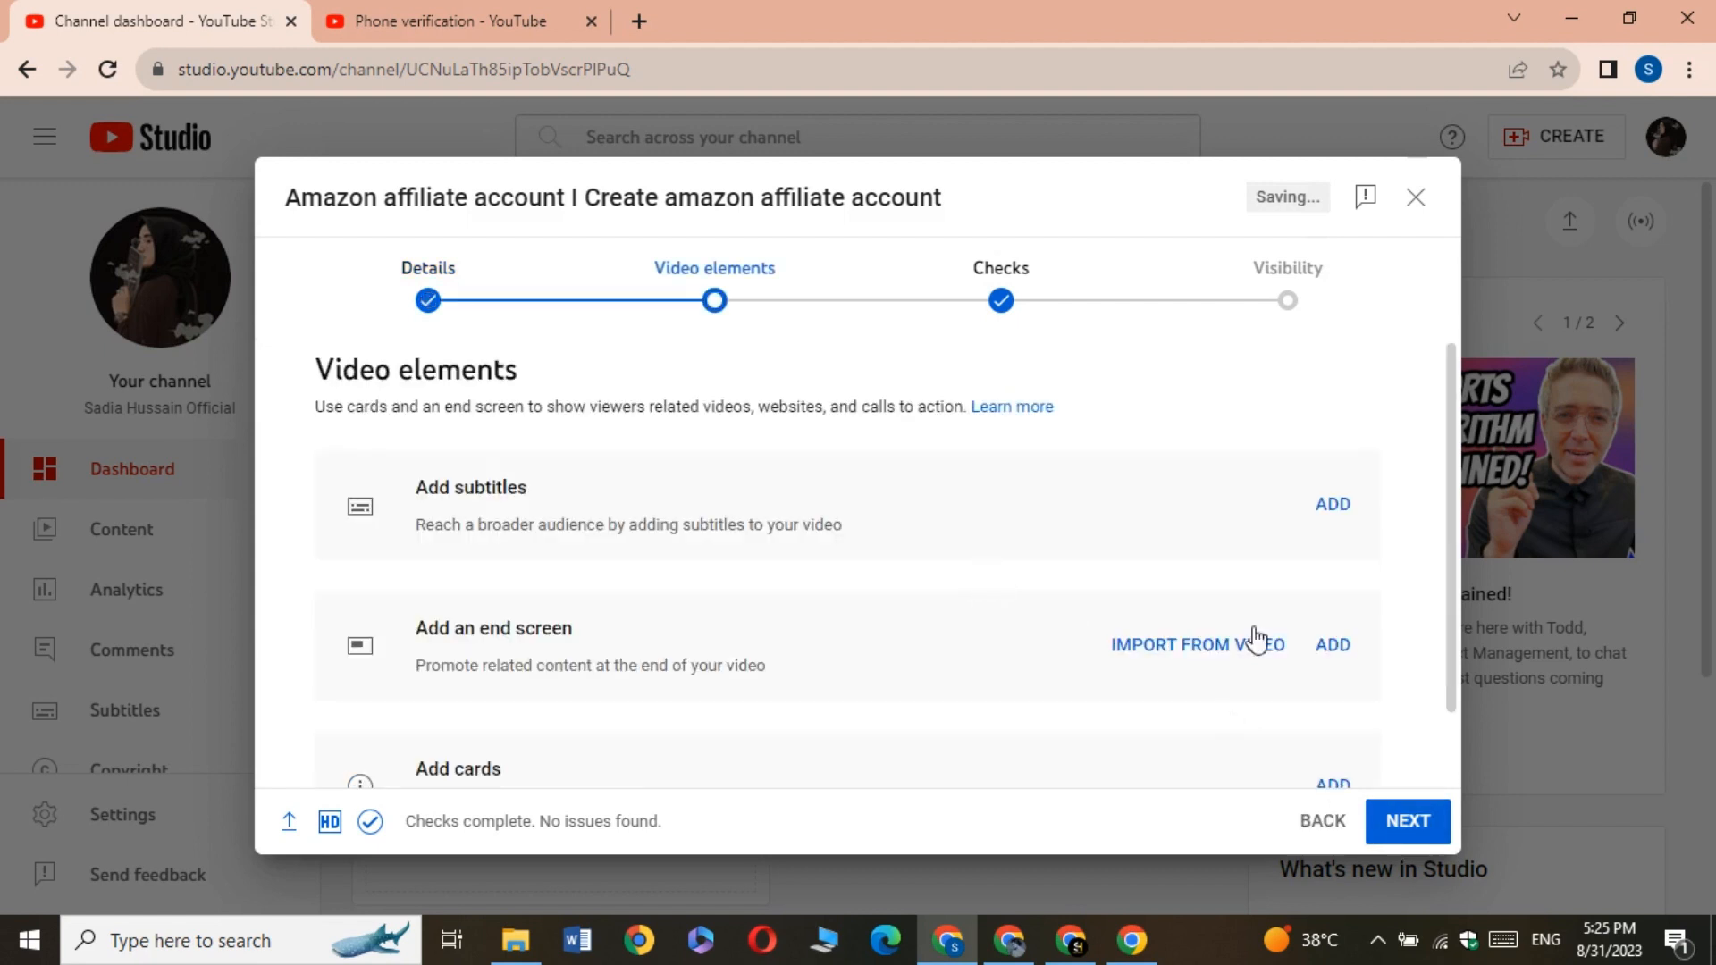
Examine the card types and the end screen templates, leaving both editors without adding anything
scroll(1305, 626, down, 1)
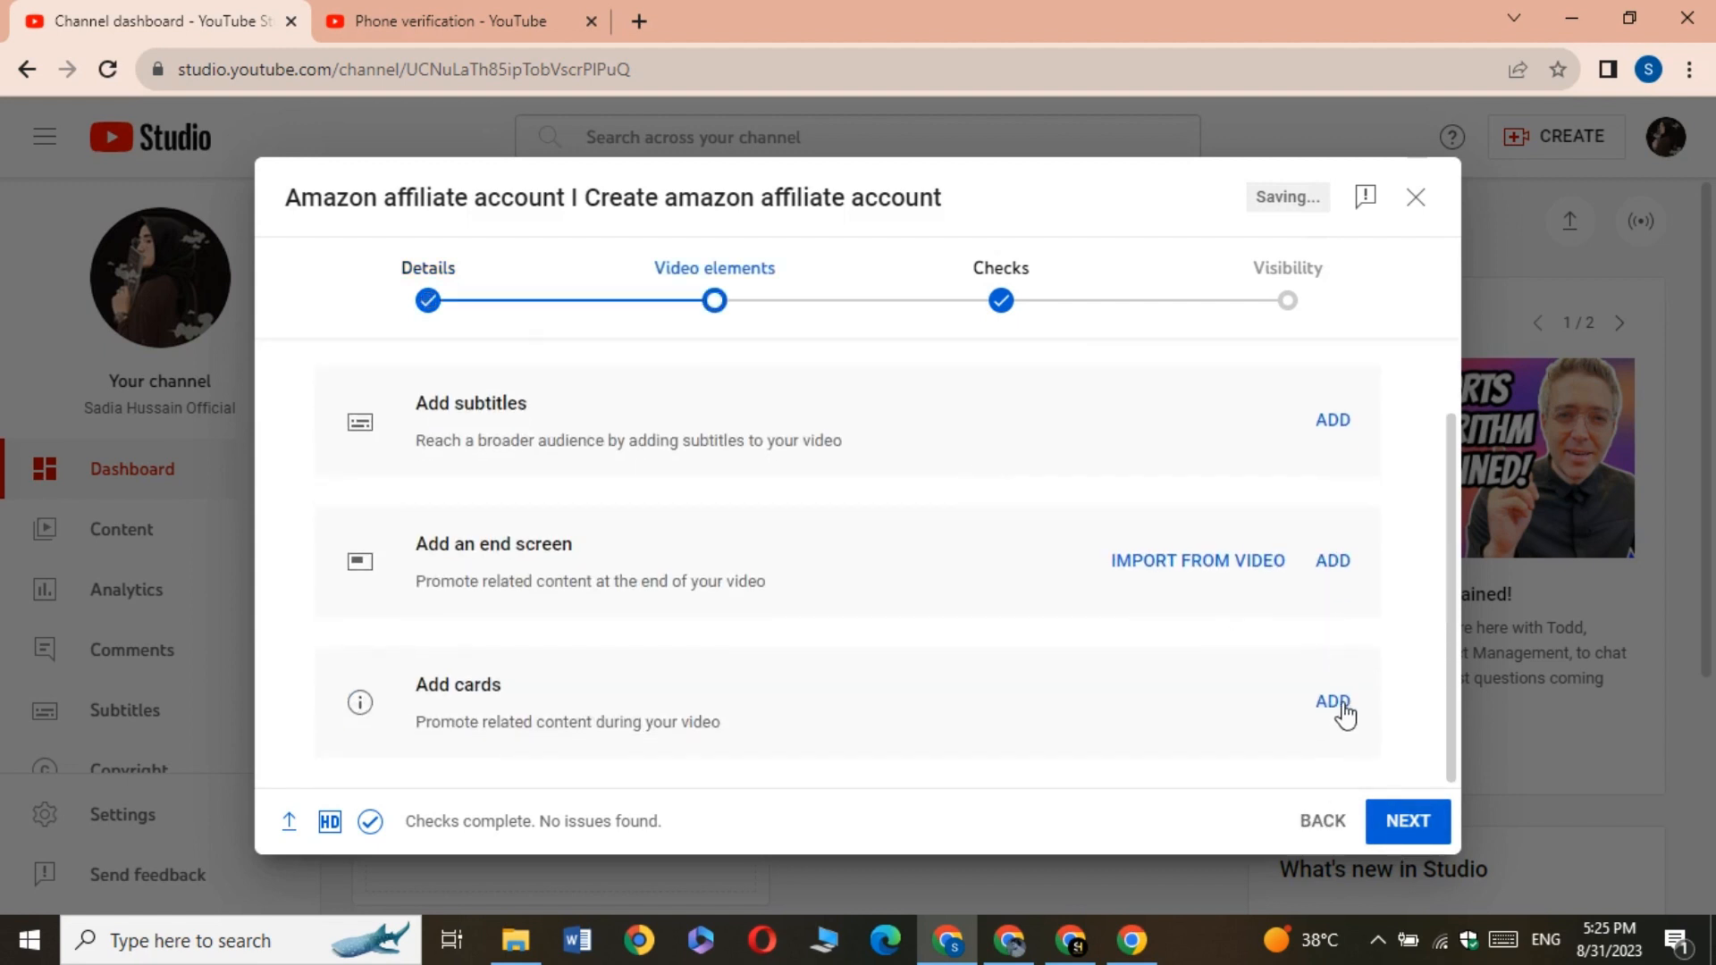
click(1334, 704)
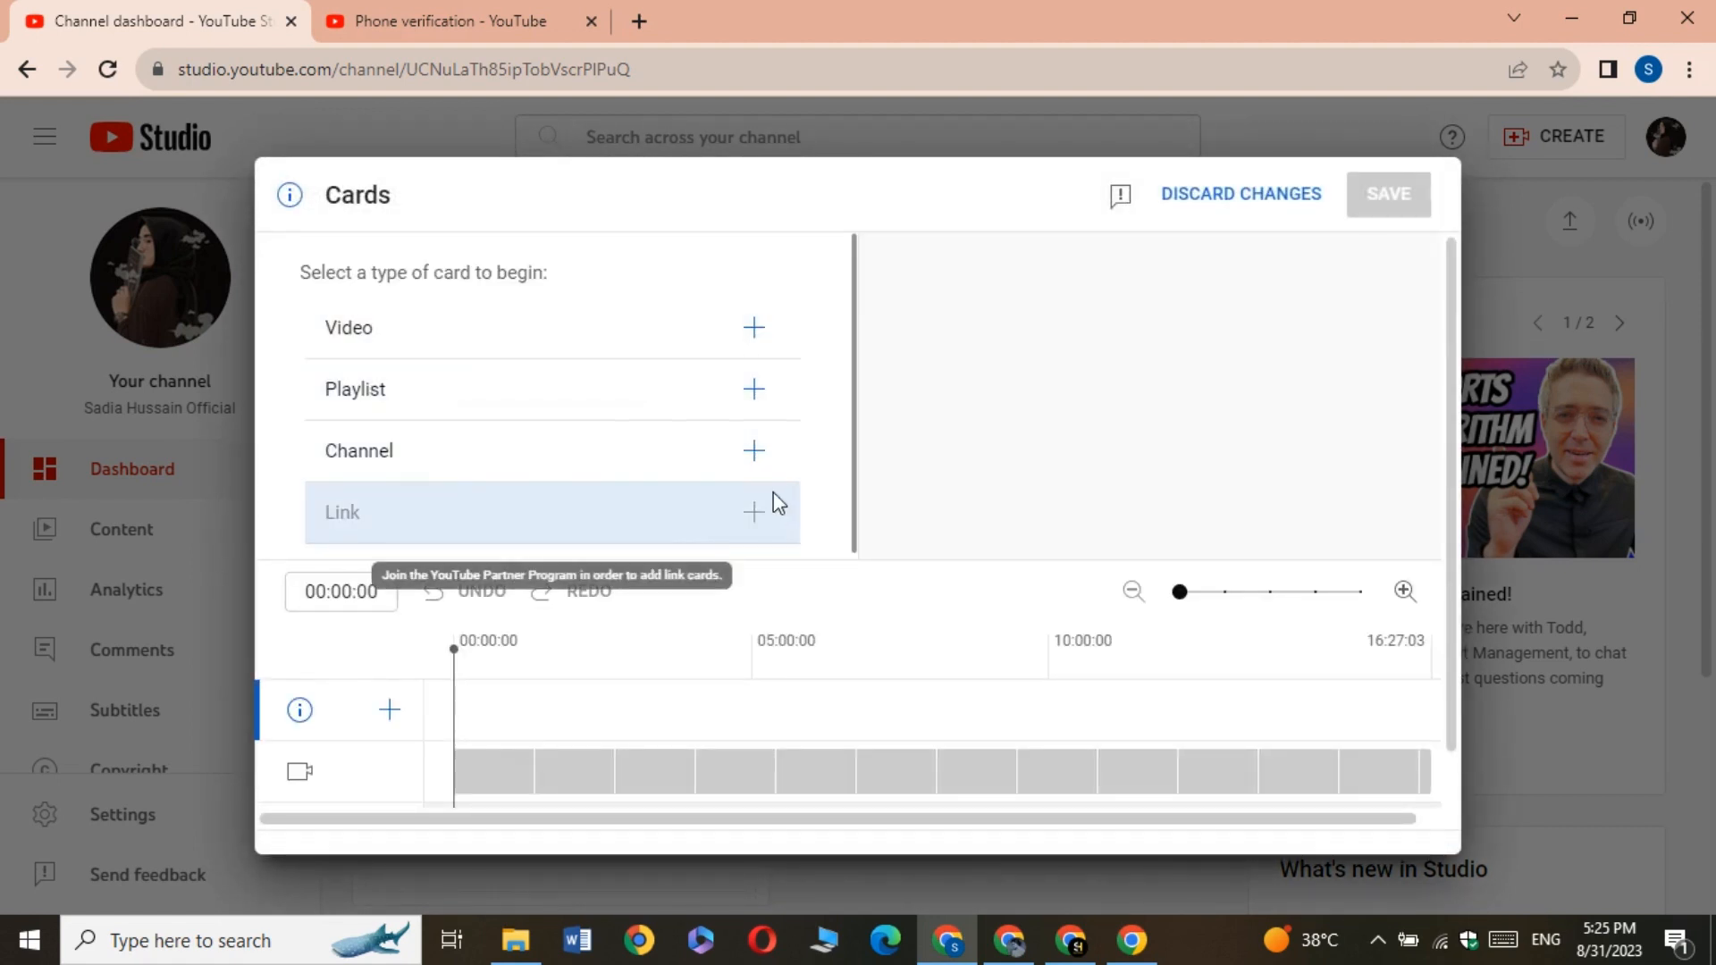
click(1212, 197)
click(1335, 563)
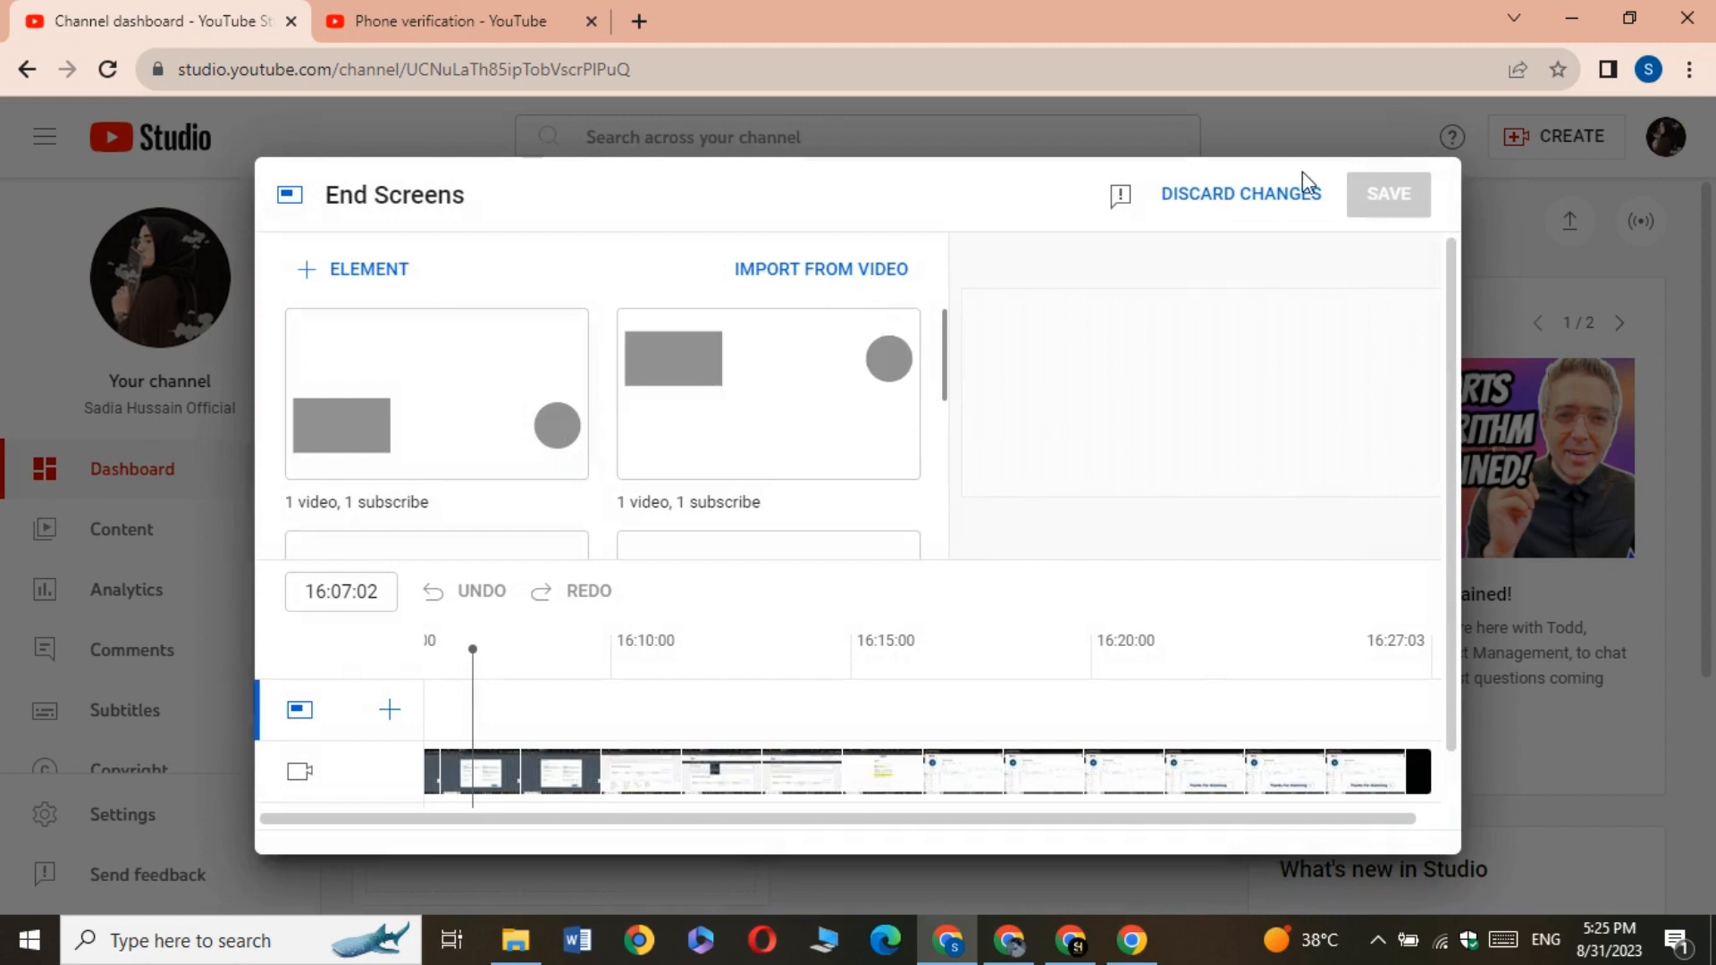
click(1251, 193)
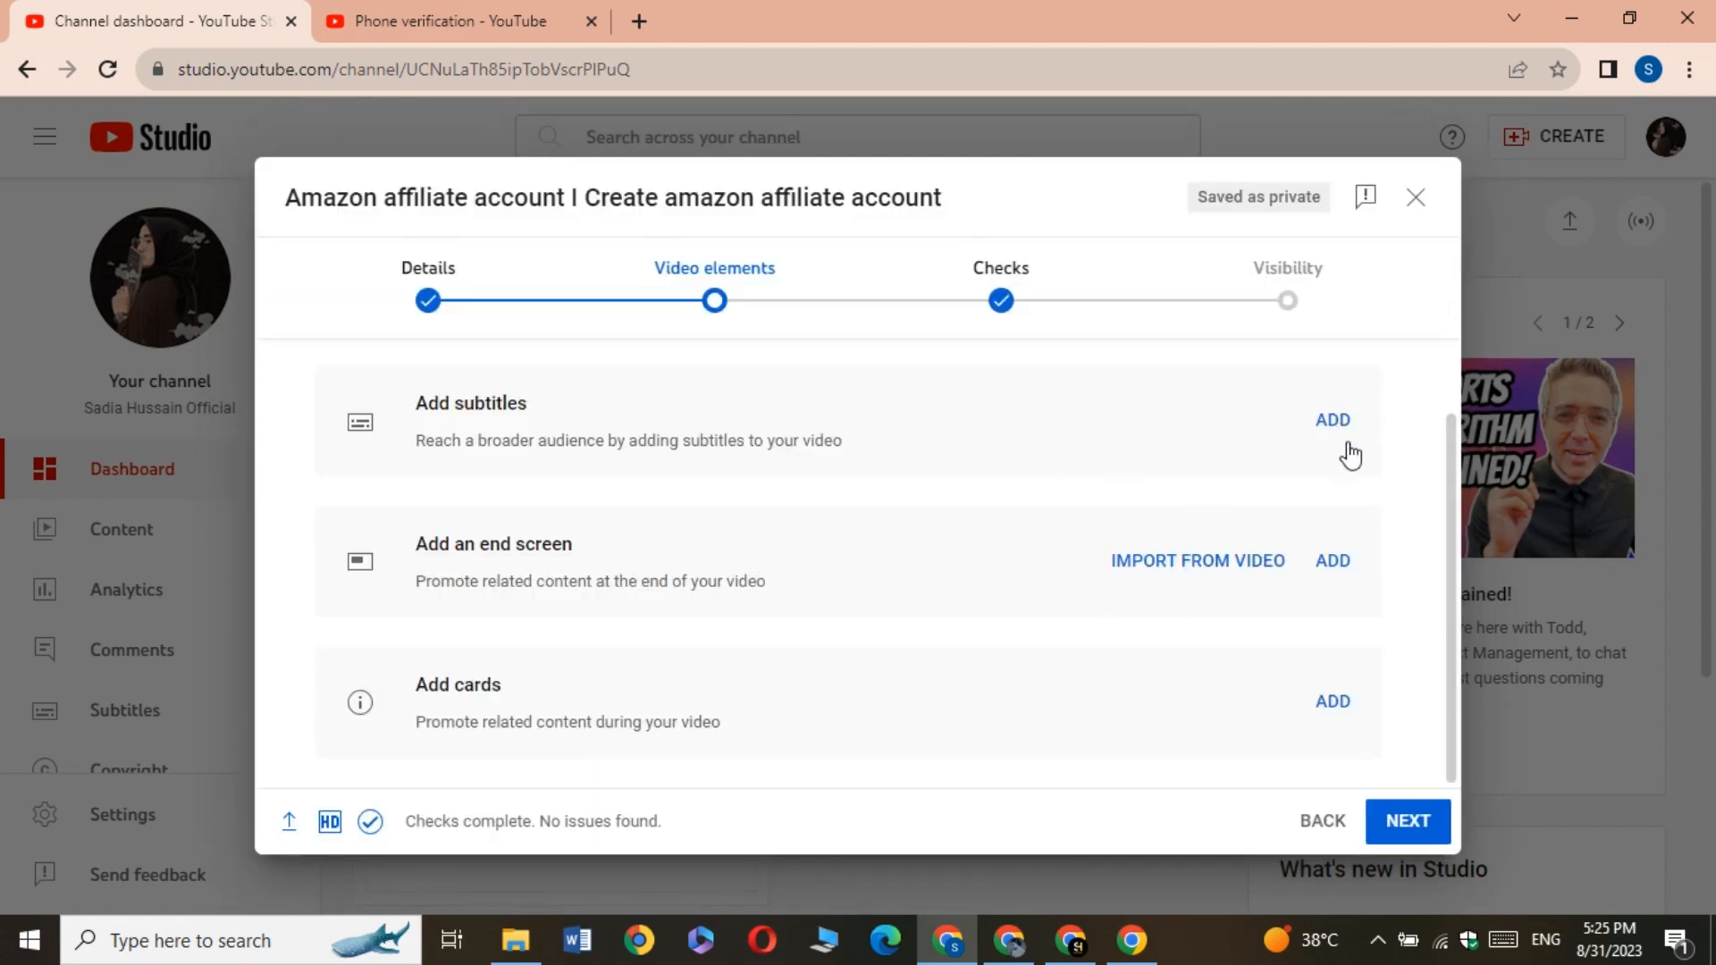
Continue past the video elements and copyright checks and set the video's visibility to Public
click(1407, 820)
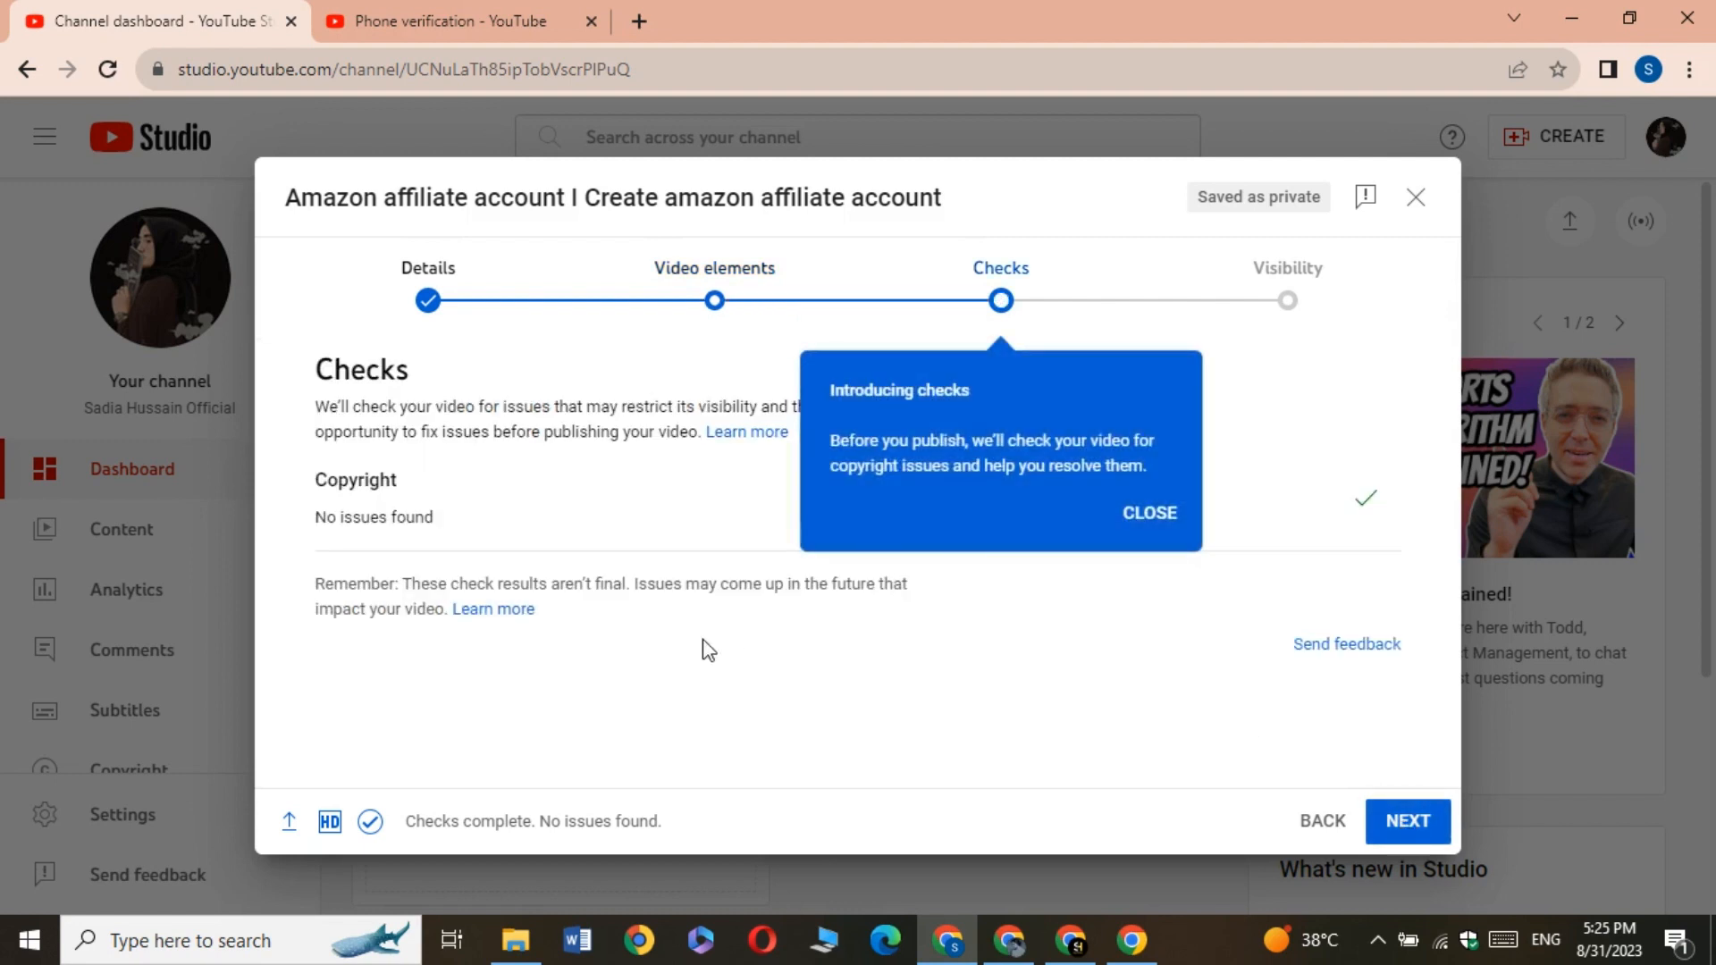
click(1144, 523)
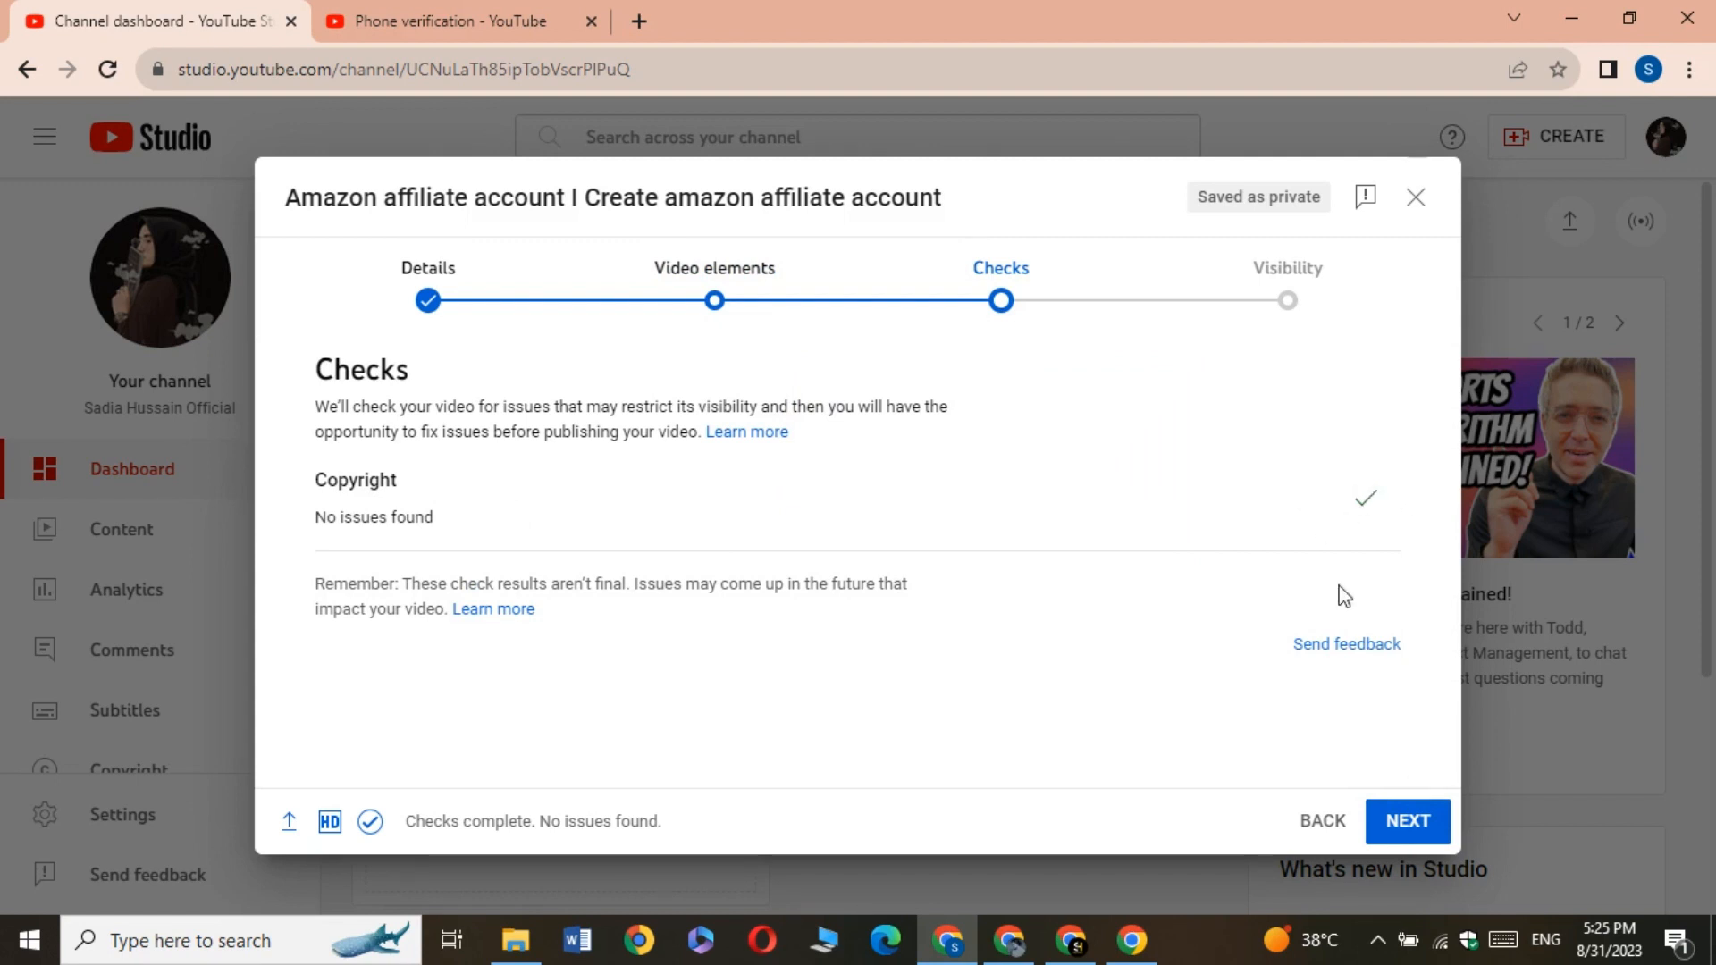
click(1401, 843)
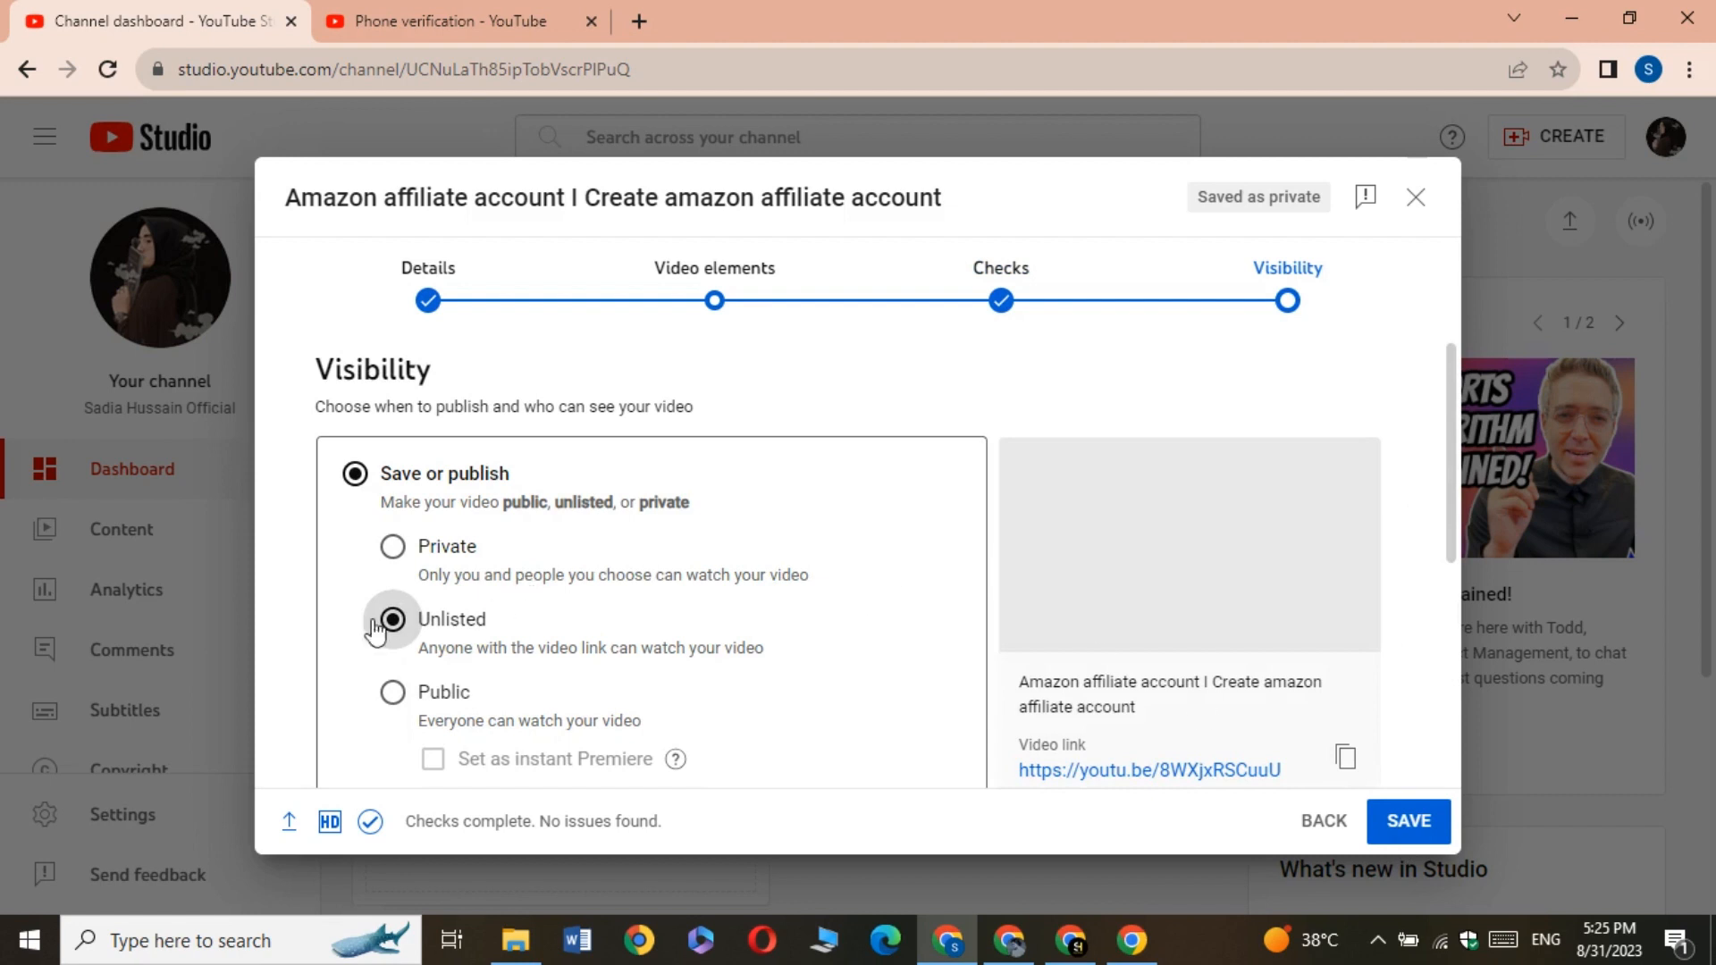
scroll(393, 689, down, 3)
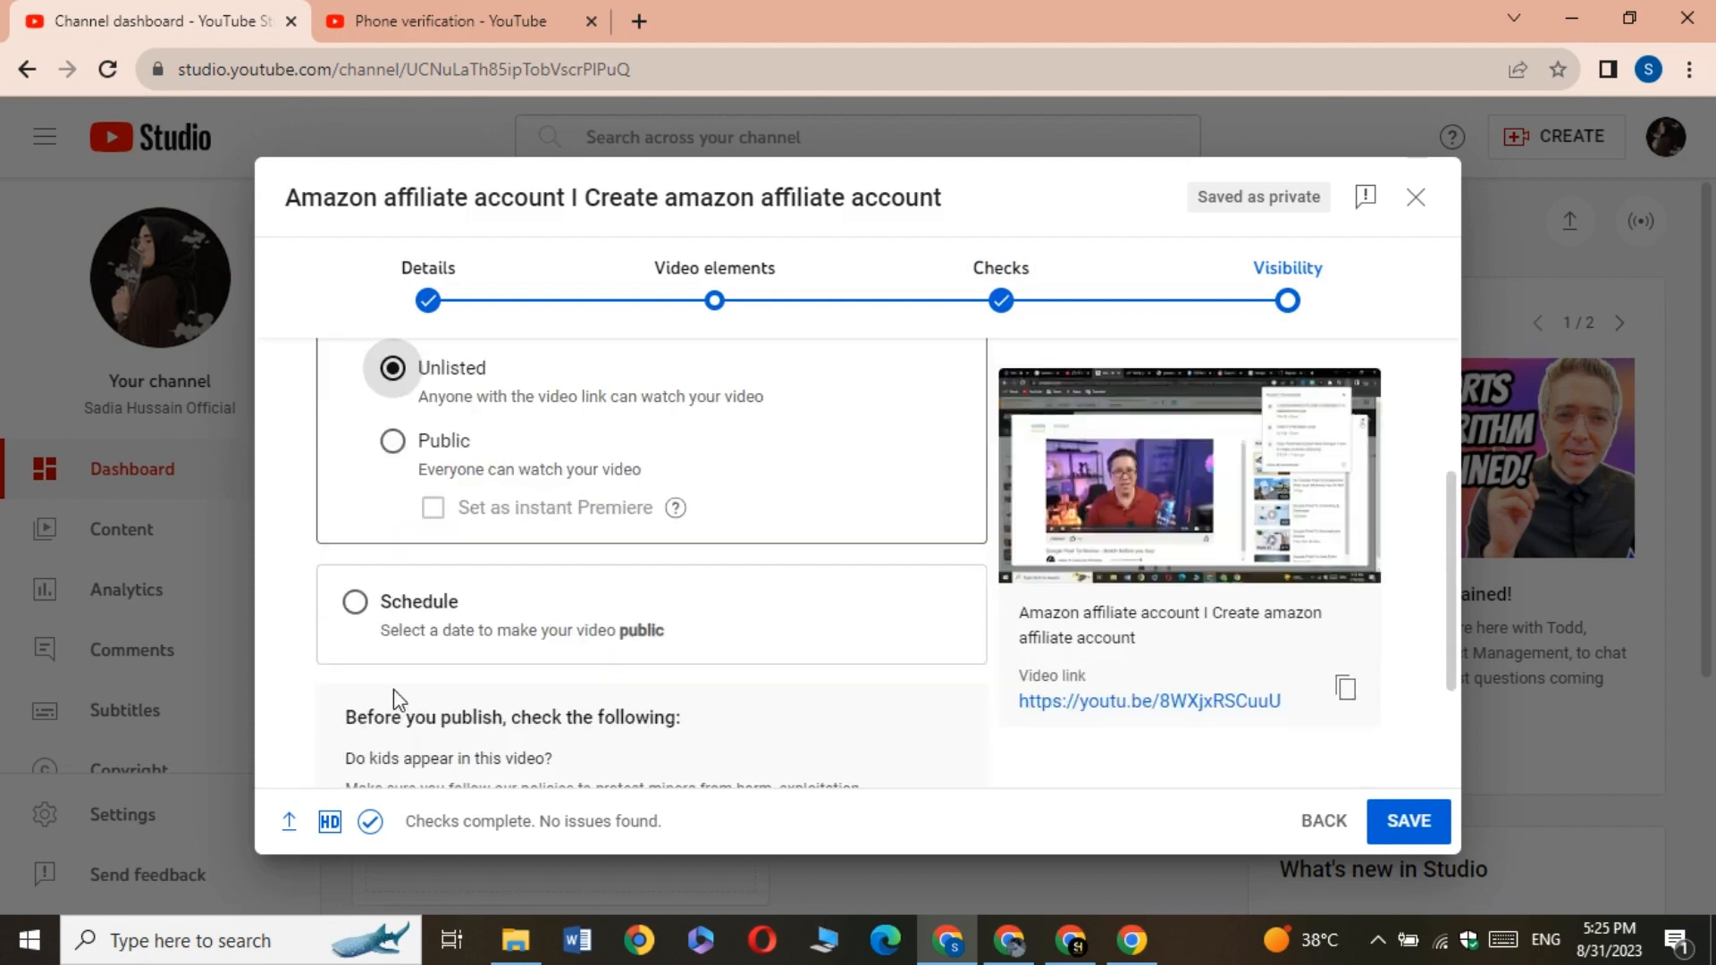
click(394, 441)
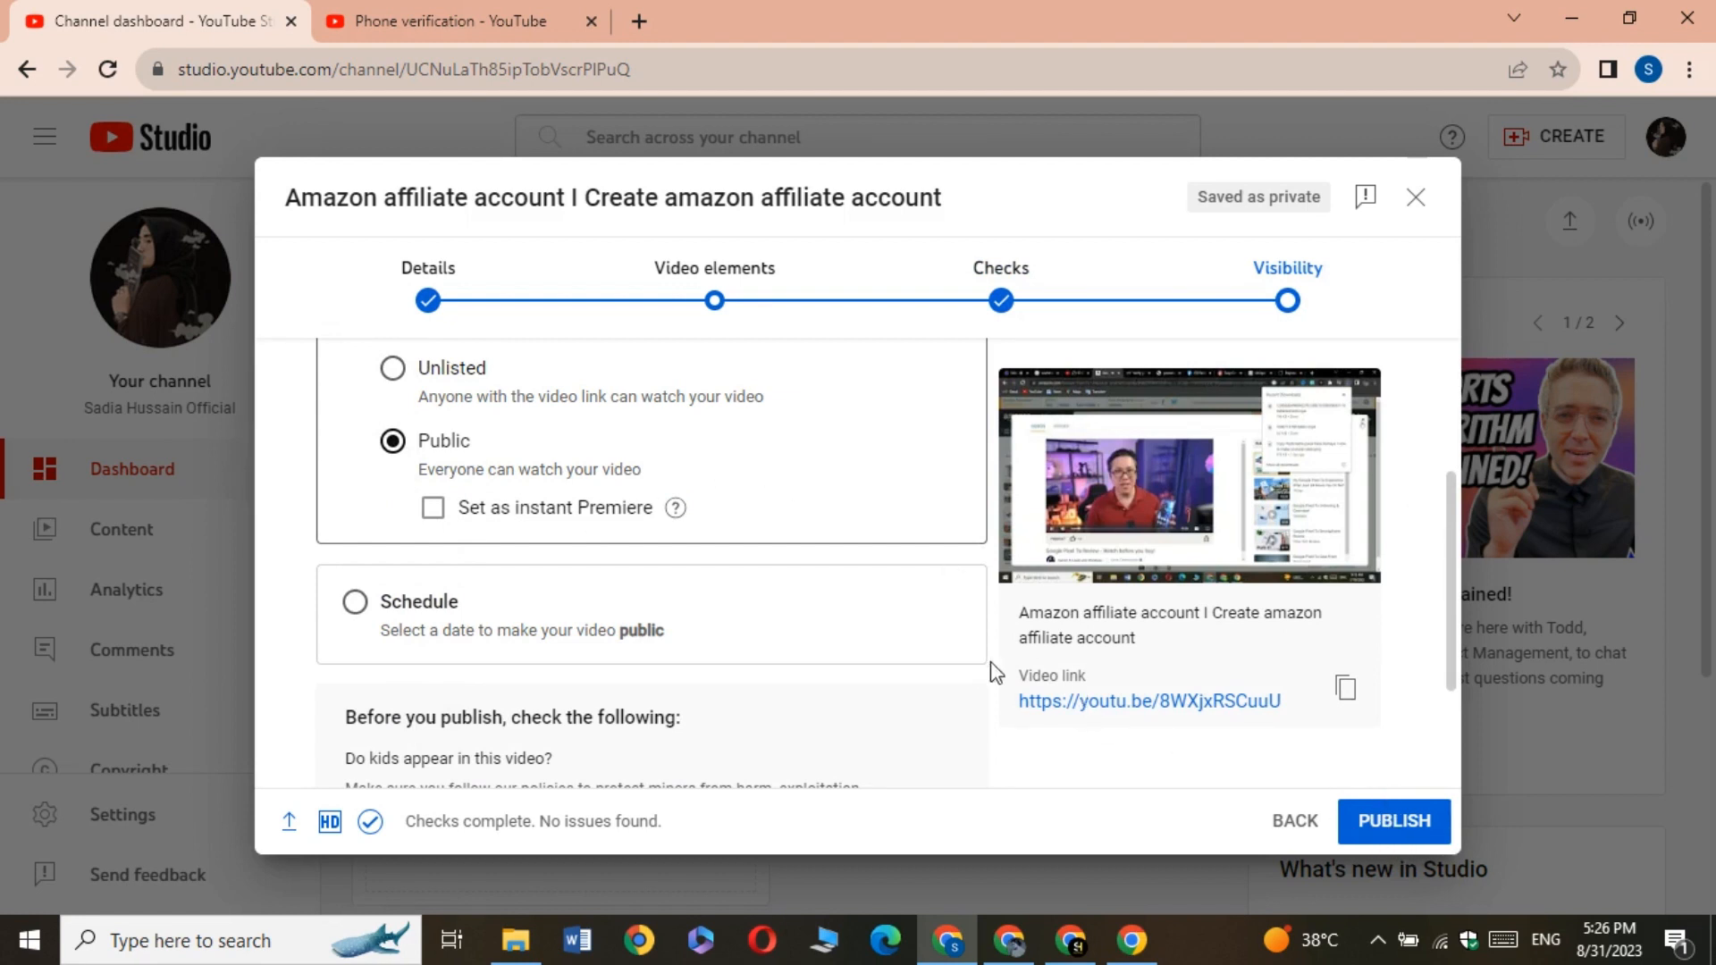
scroll(739, 604, up, 3)
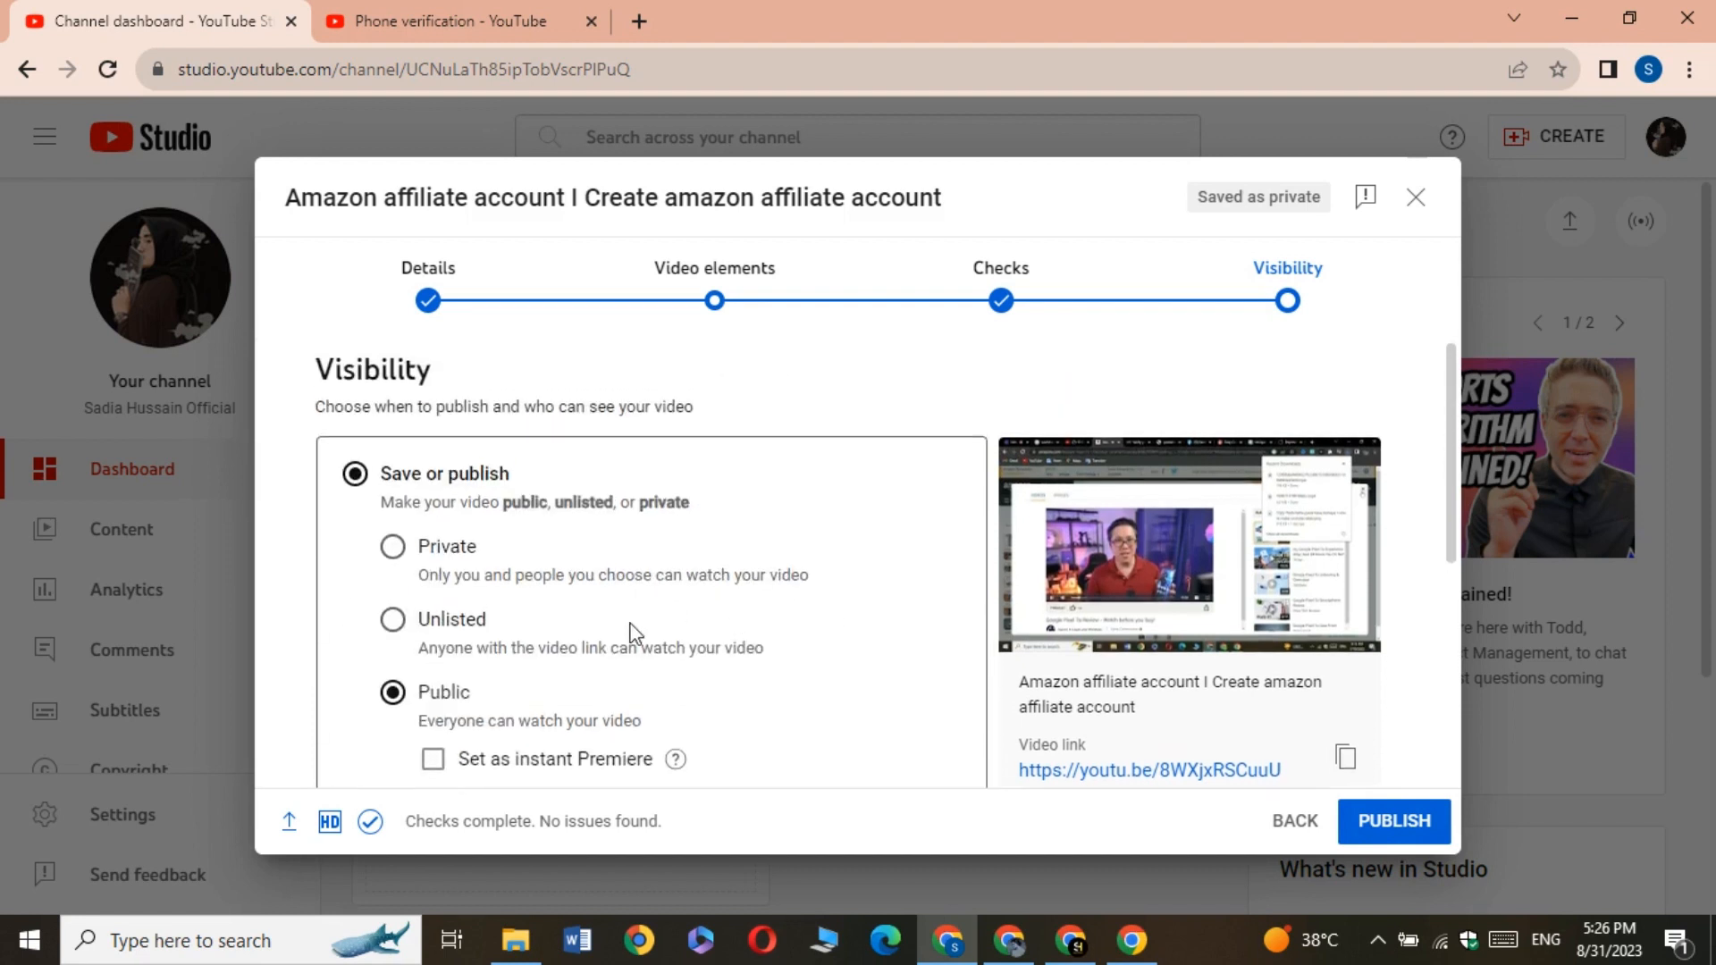